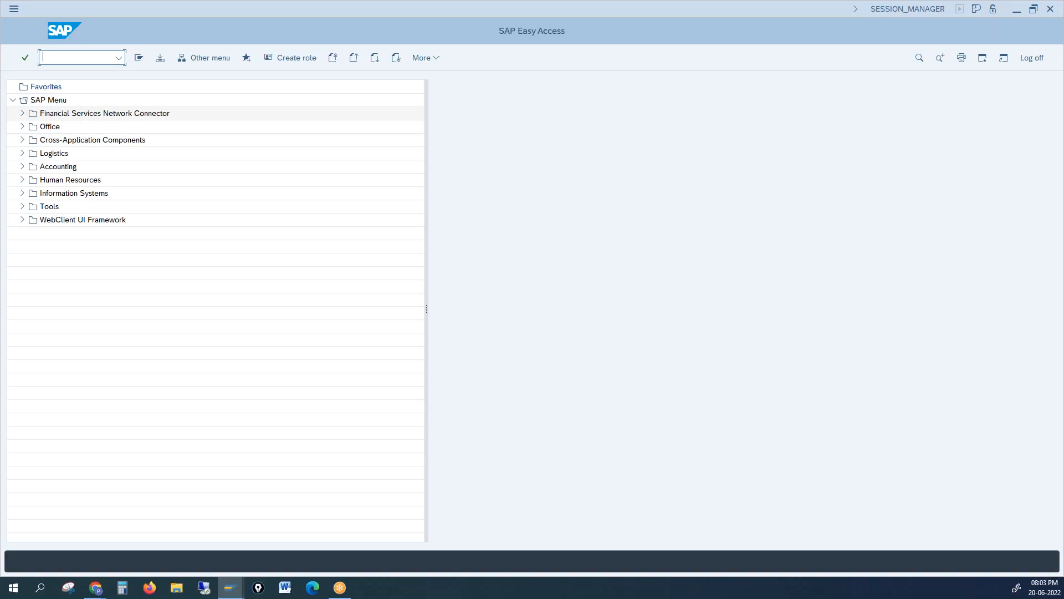
text(vov8)
key(Return)
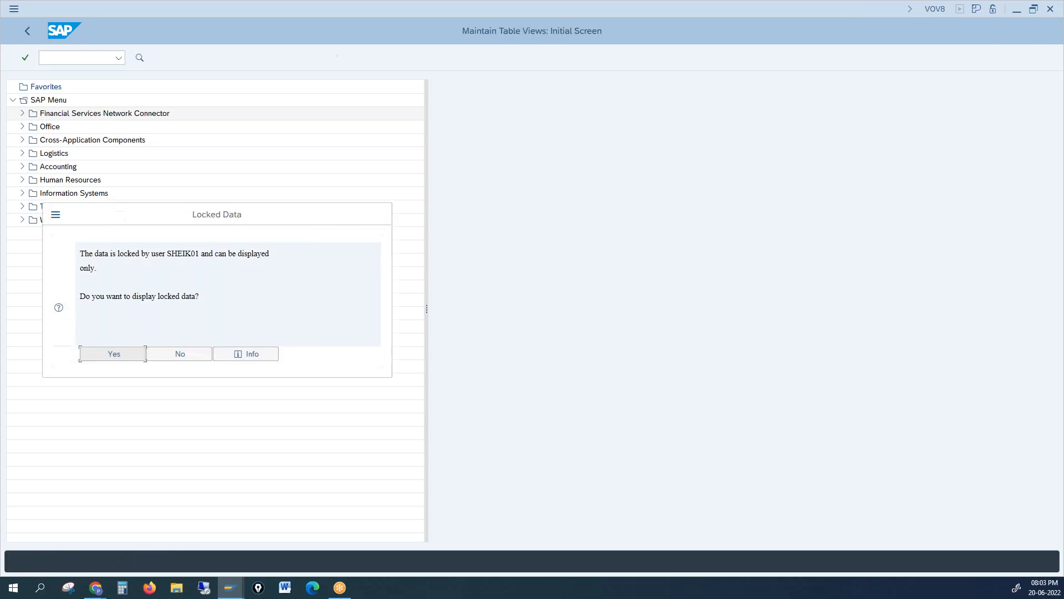
click(183, 355)
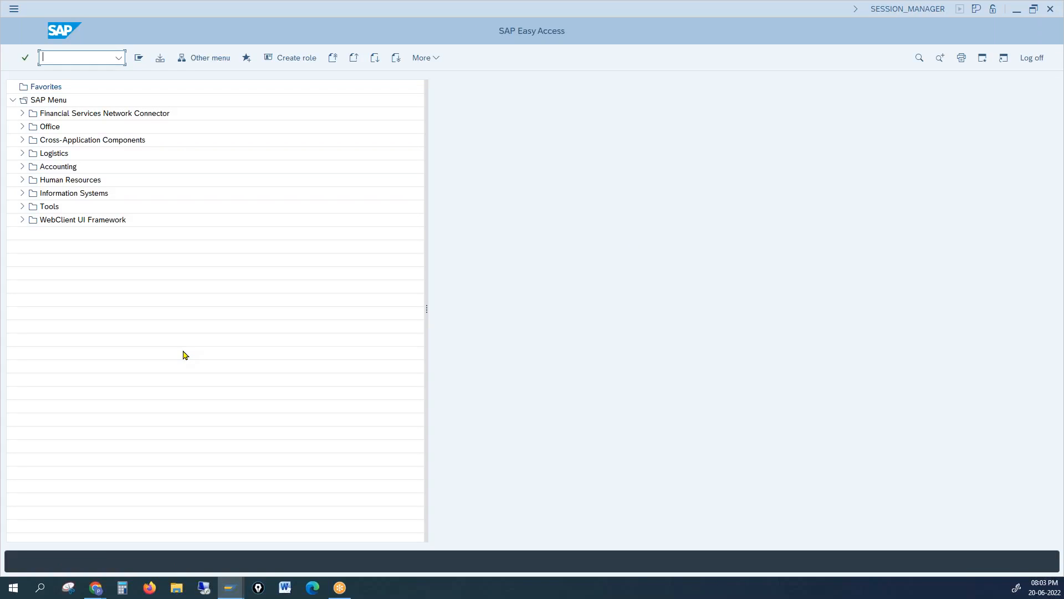
Run transaction VOV8 and display the locked sales order types data.
text(vov8)
key(Return)
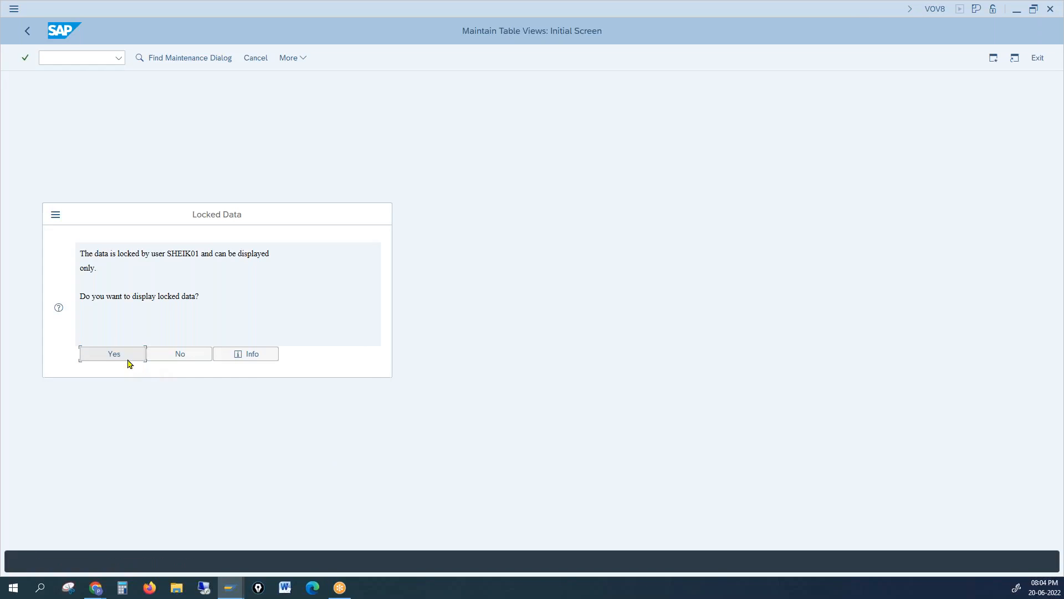
click(128, 361)
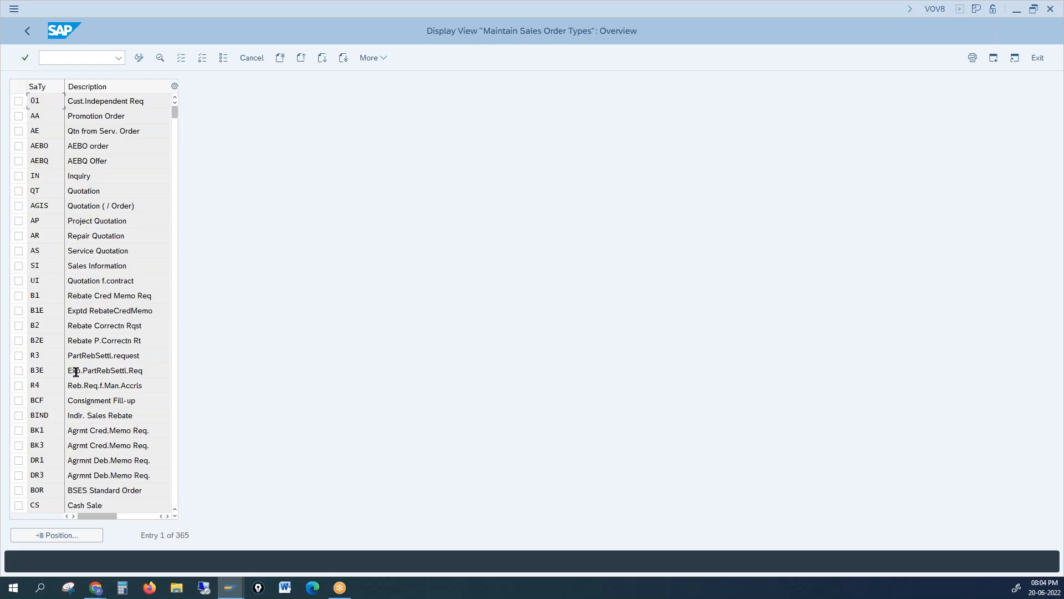
Position the sales order types list on OR and open the details of that entry.
click(85, 534)
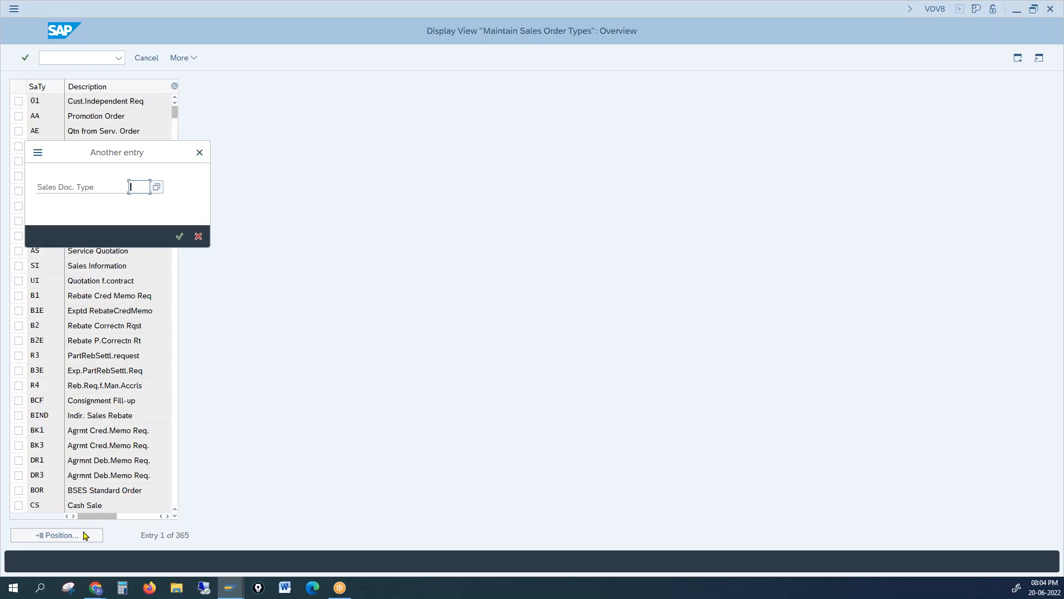
text(OR)
key(Return)
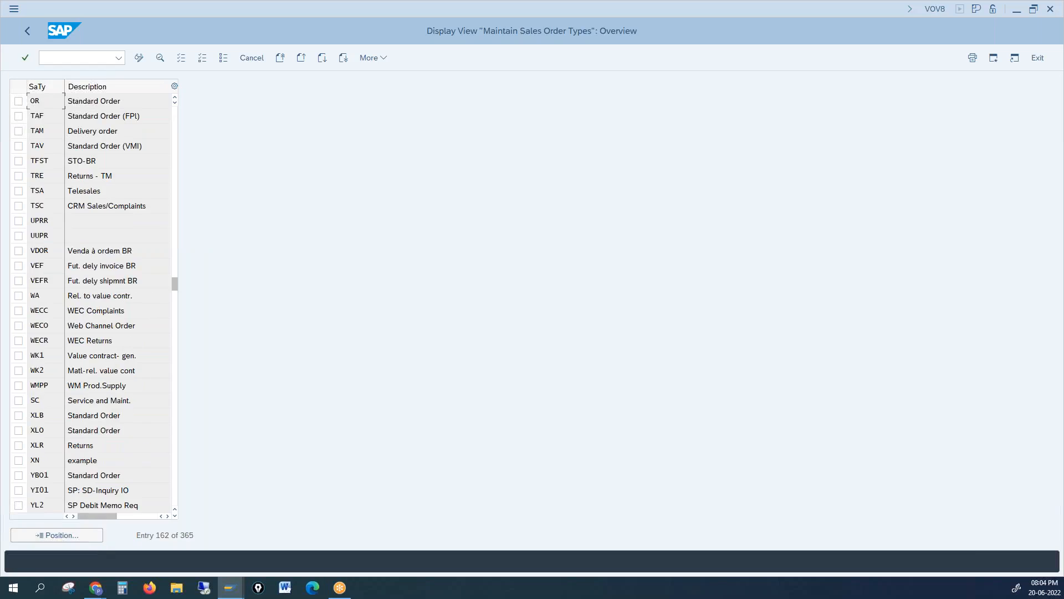
key(alt+Tab)
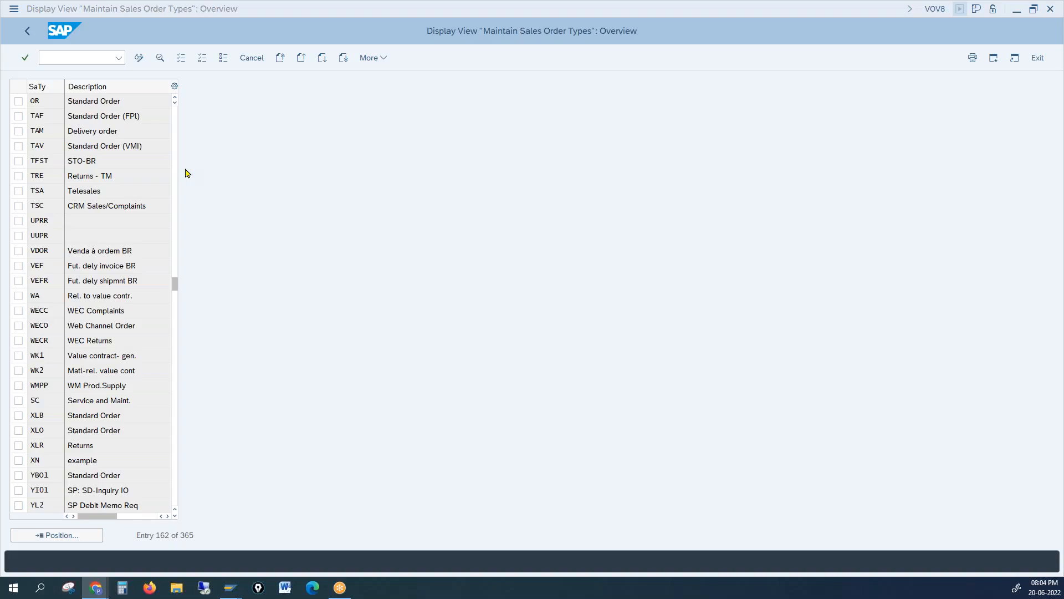
click(19, 102)
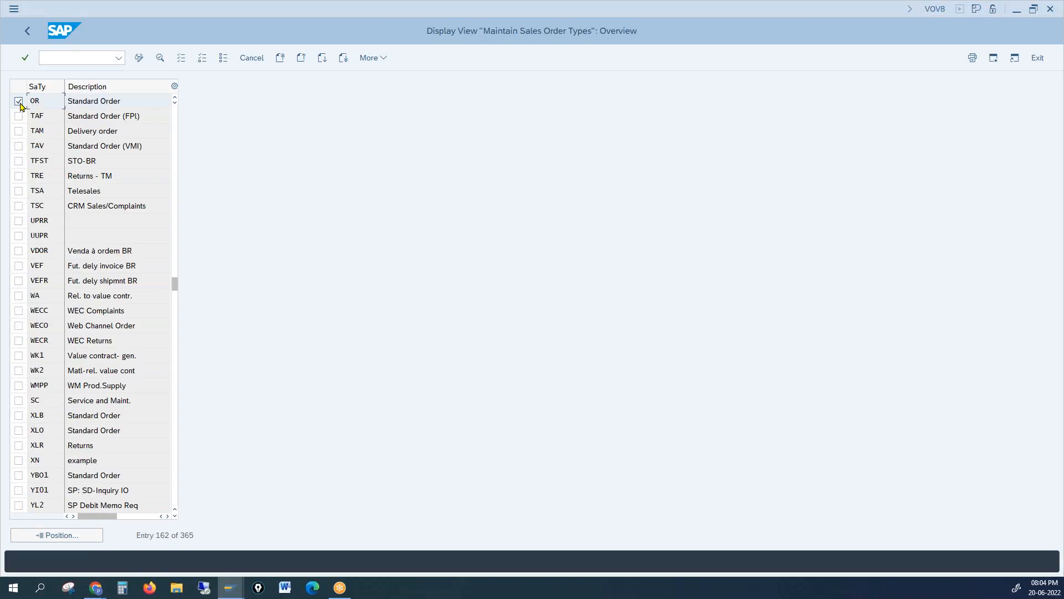
click(162, 59)
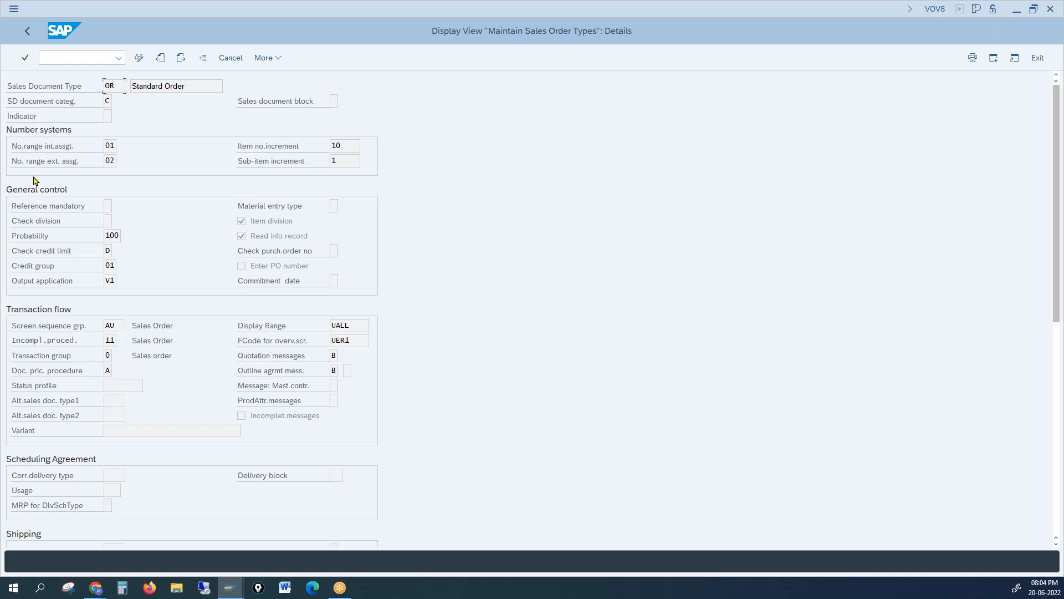
Examine the Standard Order type's settings down to billing, plus its document type code, description and SD document category.
scroll(104, 239, down, 5)
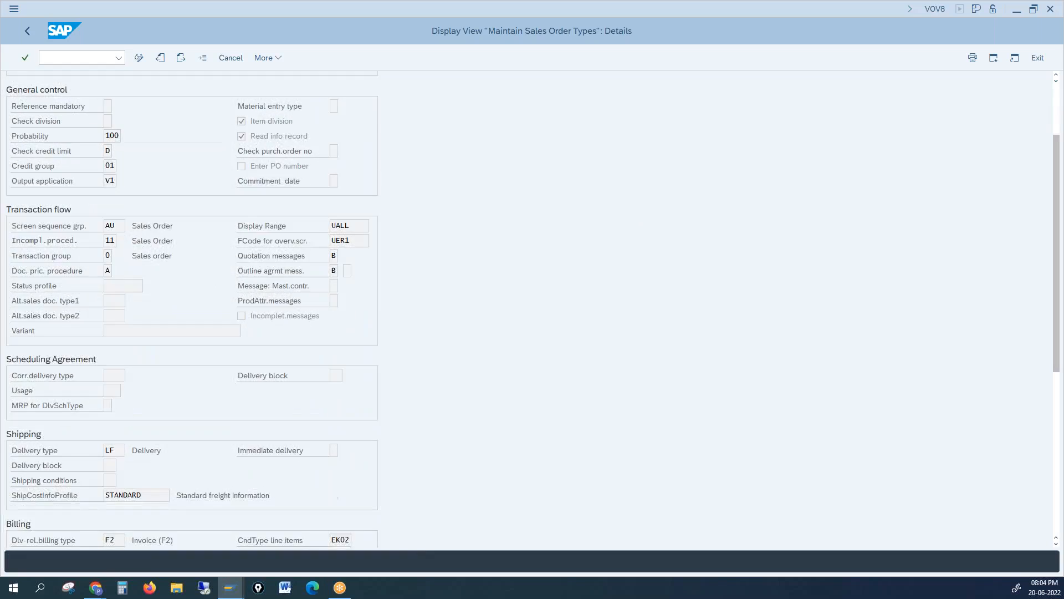
scroll(191, 308, down, 1)
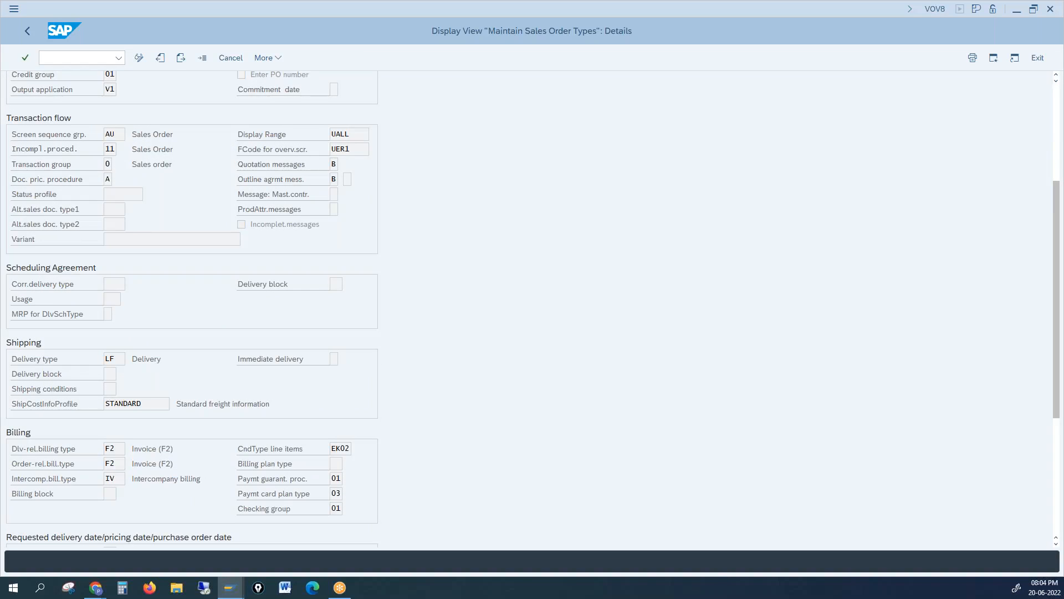
scroll(121, 274, up, 2)
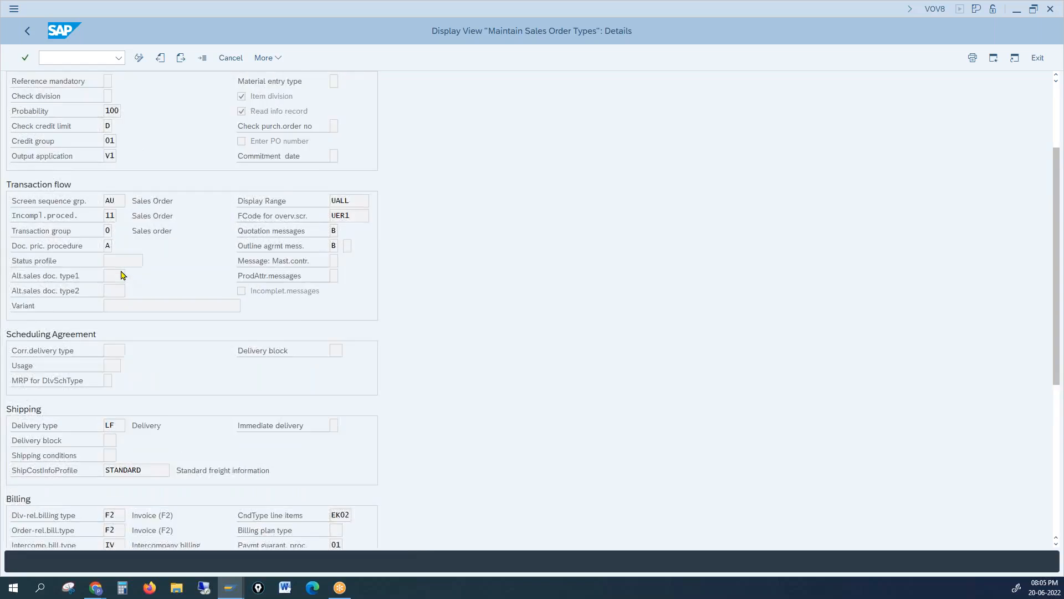
scroll(122, 275, up, 4)
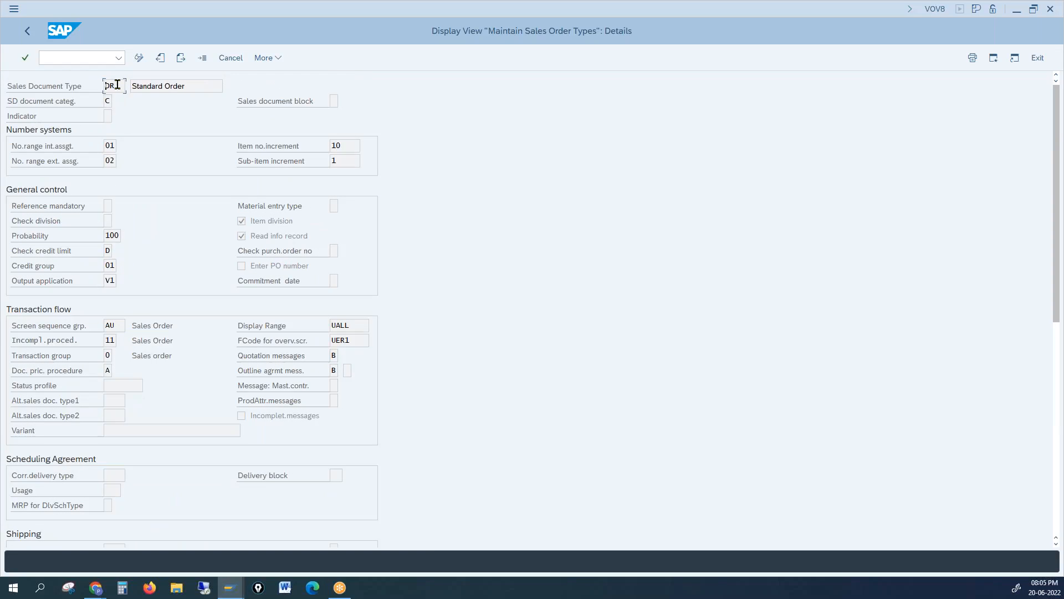
click(151, 86)
click(115, 87)
click(192, 85)
key(alt+Tab)
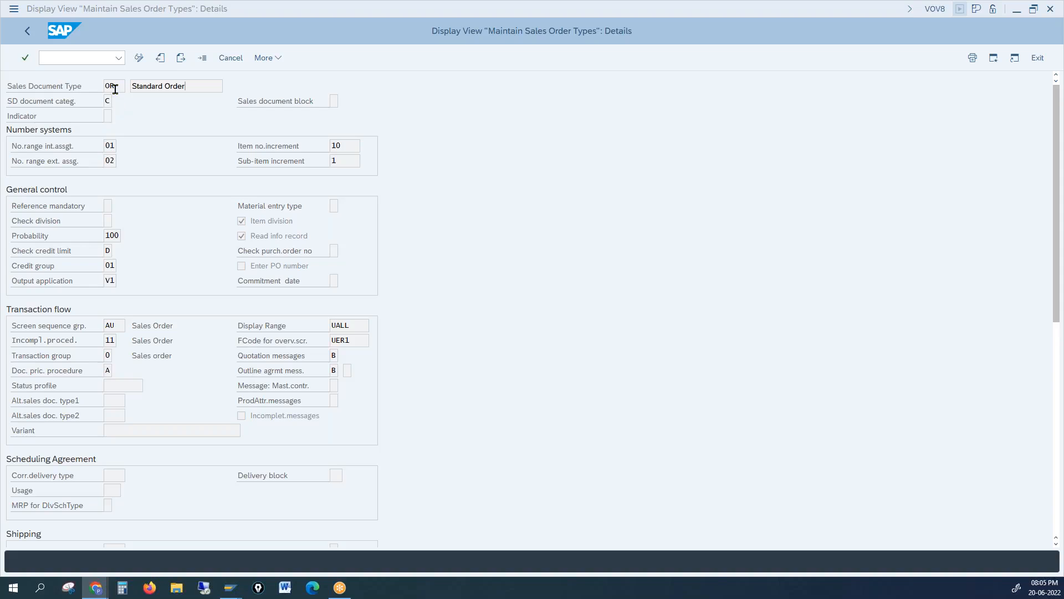
click(114, 87)
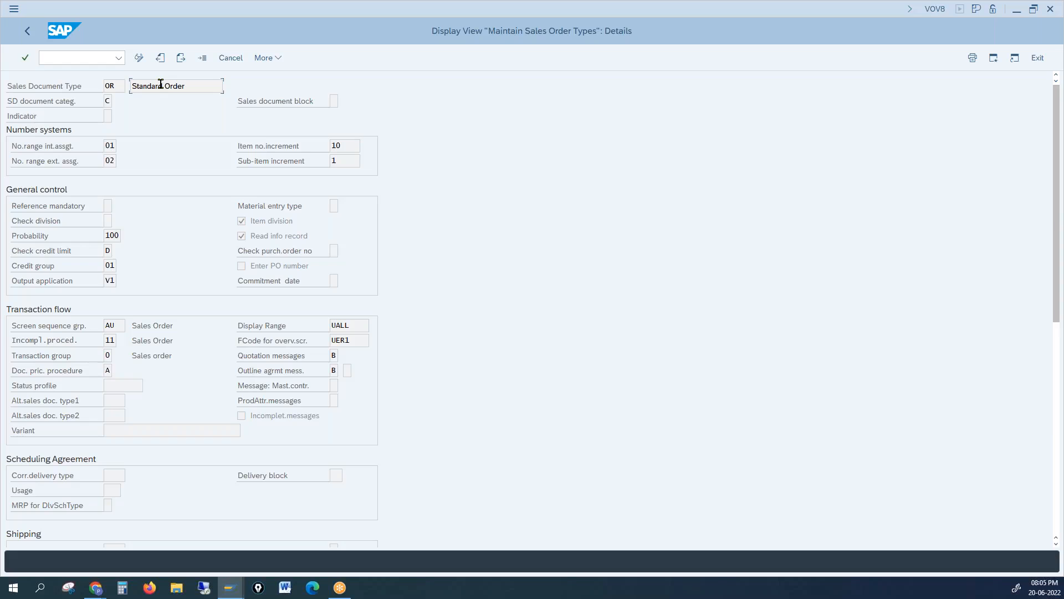
click(117, 87)
double_click(105, 105)
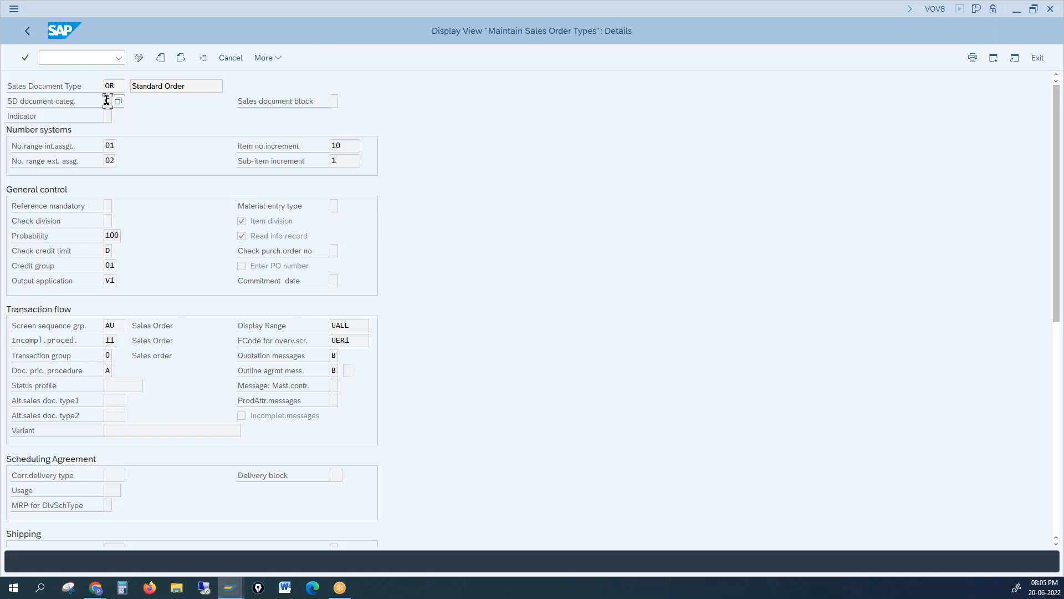
click(59, 103)
click(106, 101)
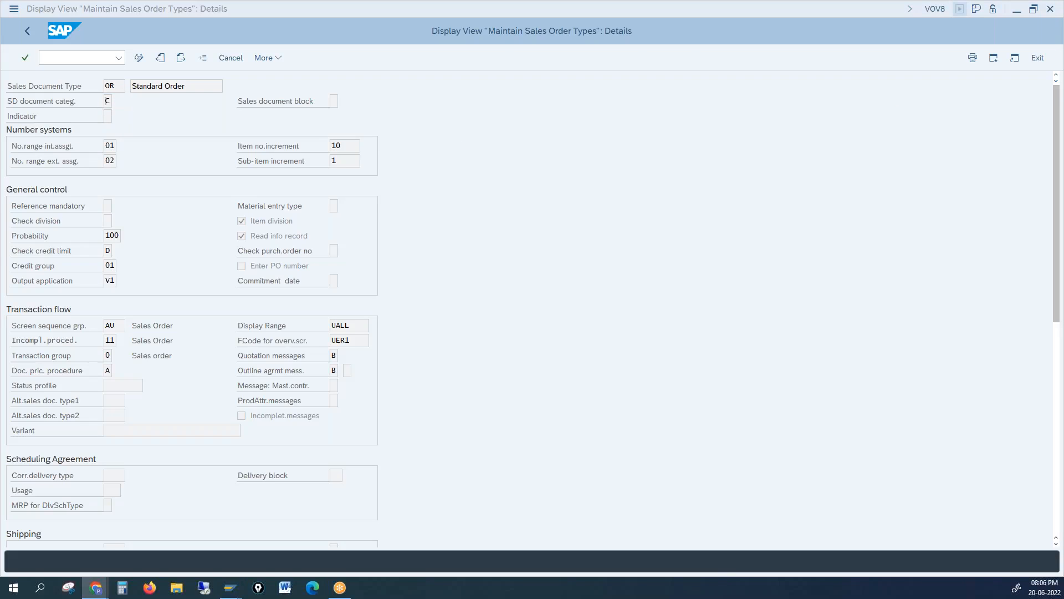
Display the details of sales document type IN.
click(203, 60)
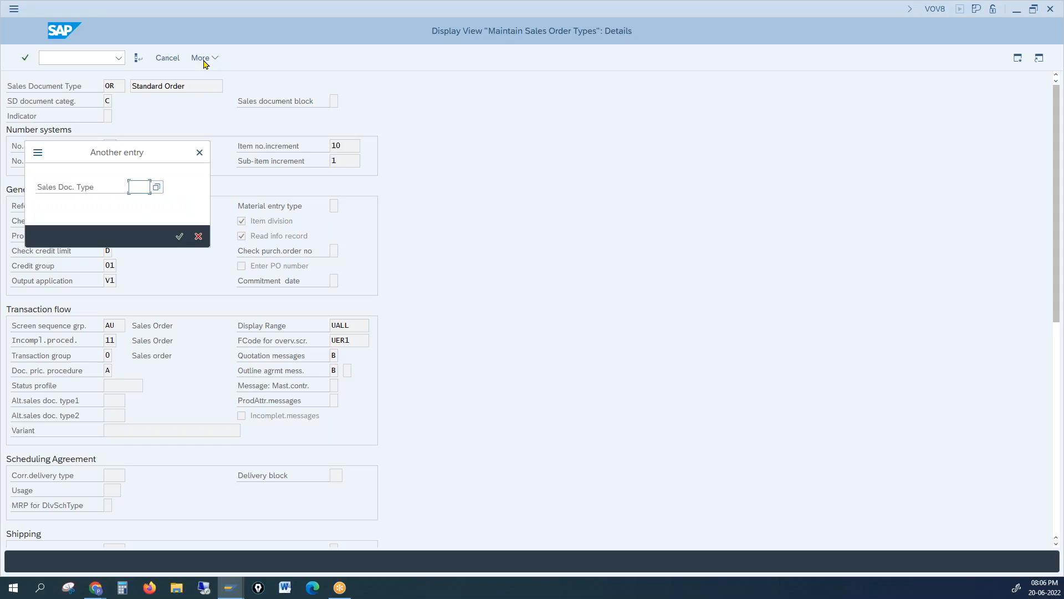
text(in)
key(Return)
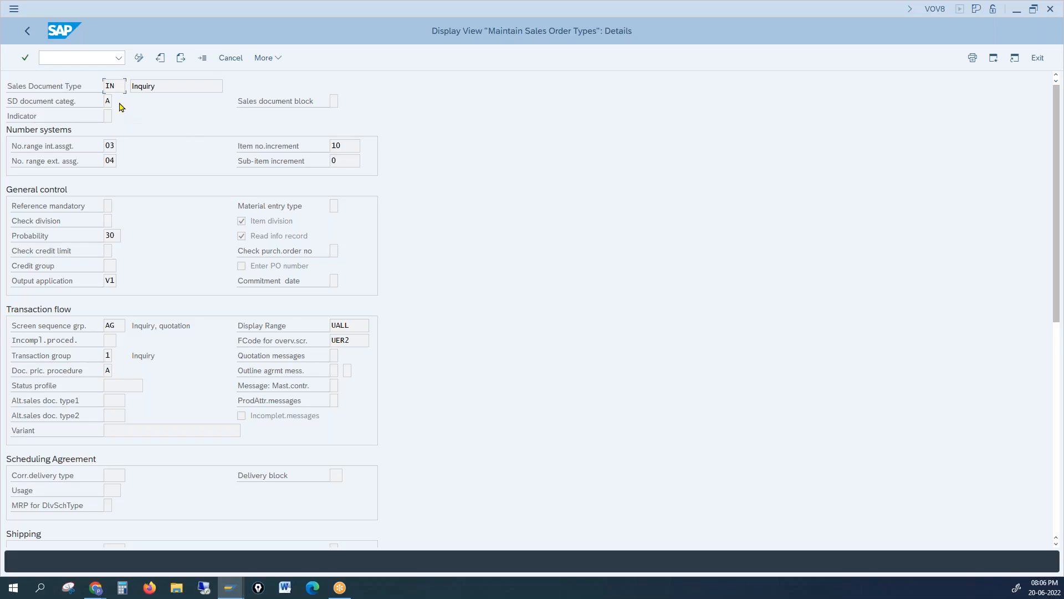
Display the details of sales document type B1.
click(202, 59)
text(b)
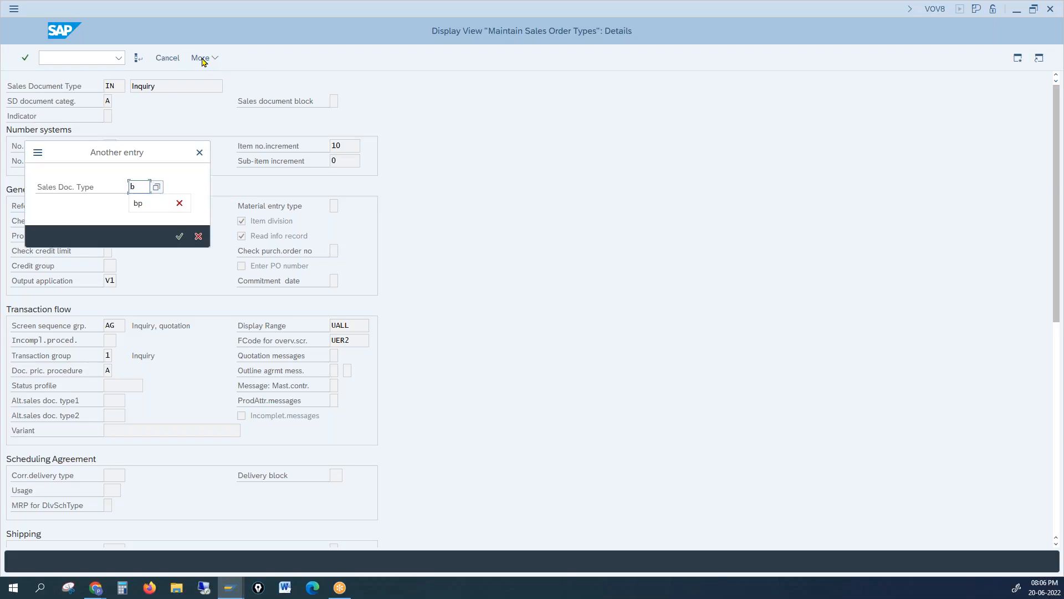
text(1)
key(Return)
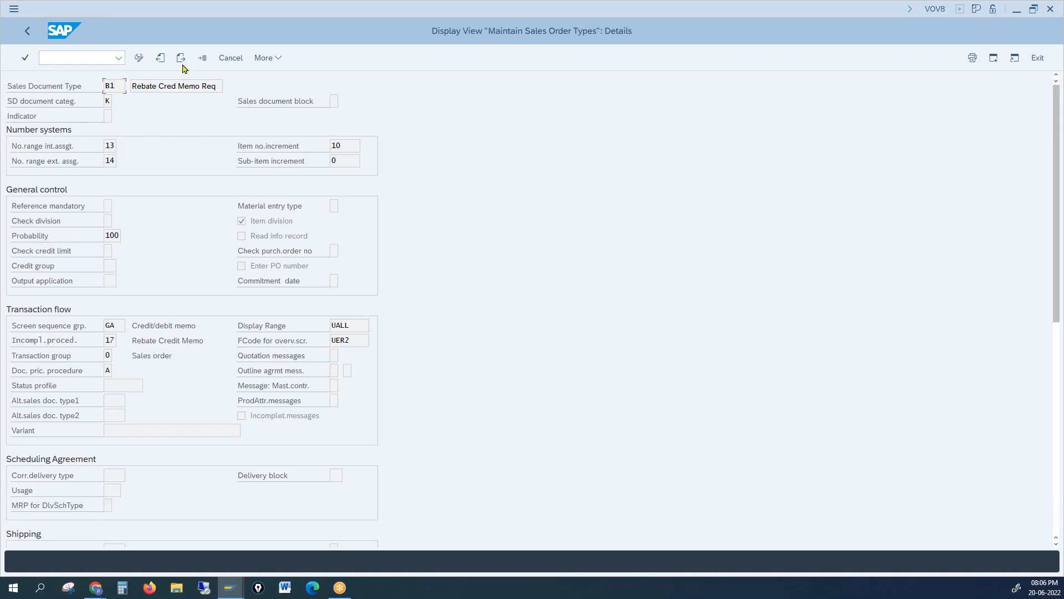
Display the details of sales document type QT and check its indicator and SD document category.
click(201, 58)
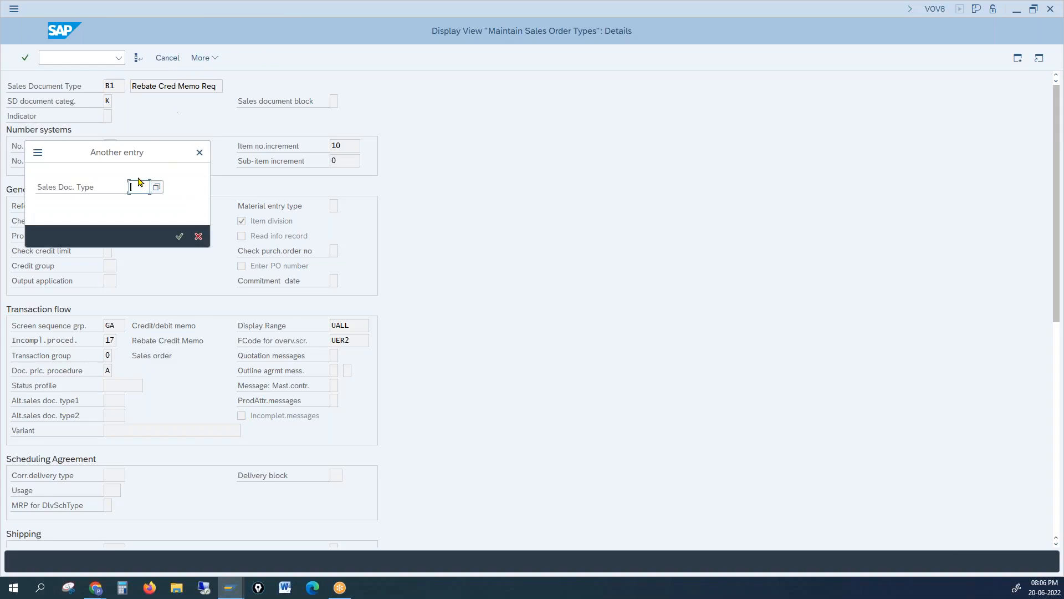
text(qt)
key(Return)
click(107, 116)
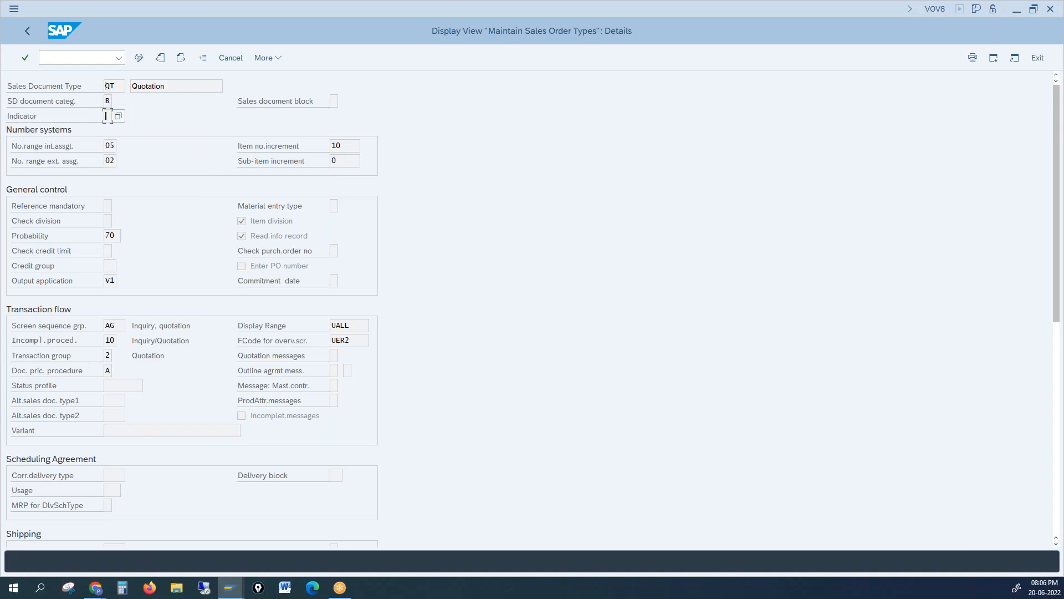
click(111, 101)
Return to the details of sales document type OR.
click(203, 58)
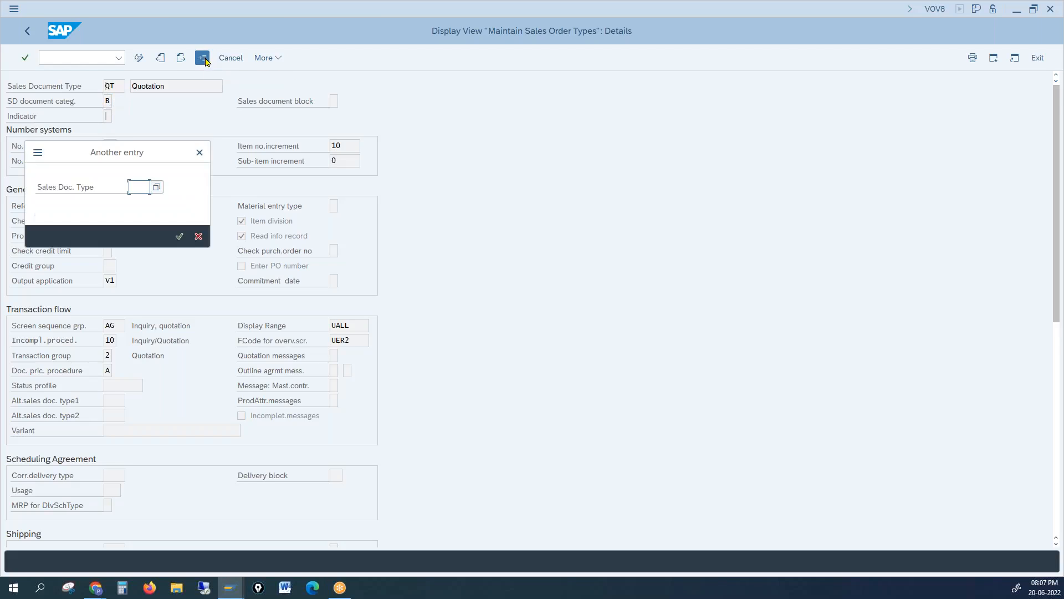
text(OR)
key(Return)
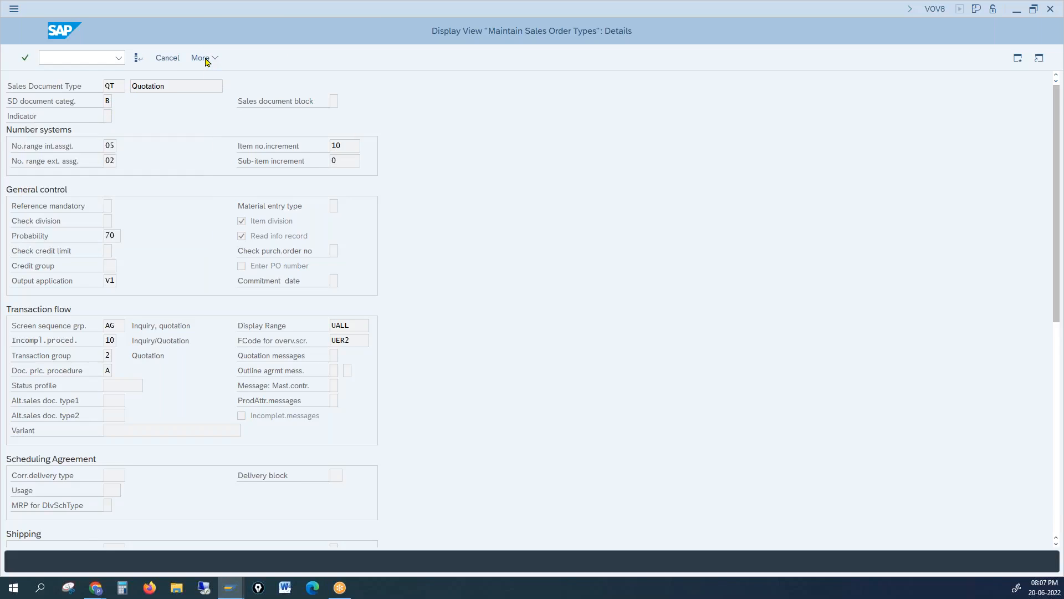
Examine the Standard Order's sales document type, description, SD document category and sales document block fields.
click(106, 101)
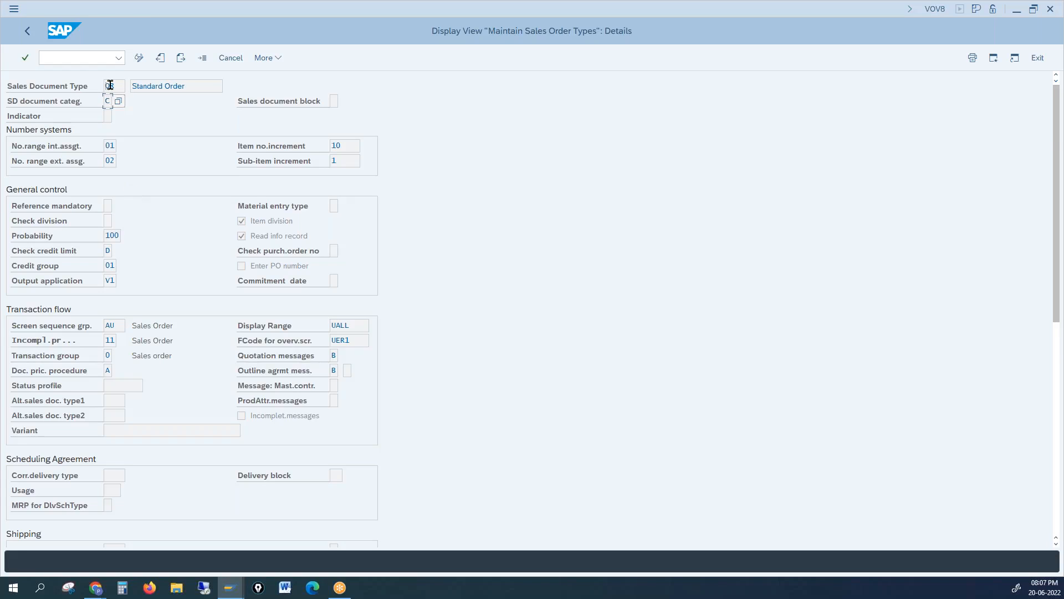
click(97, 86)
click(109, 103)
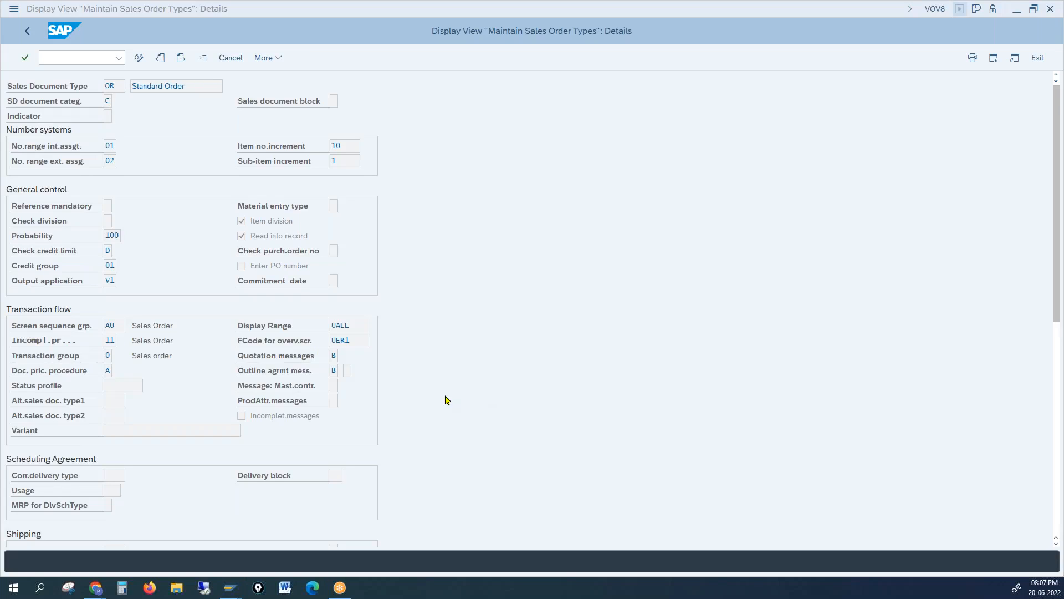
click(521, 336)
click(114, 84)
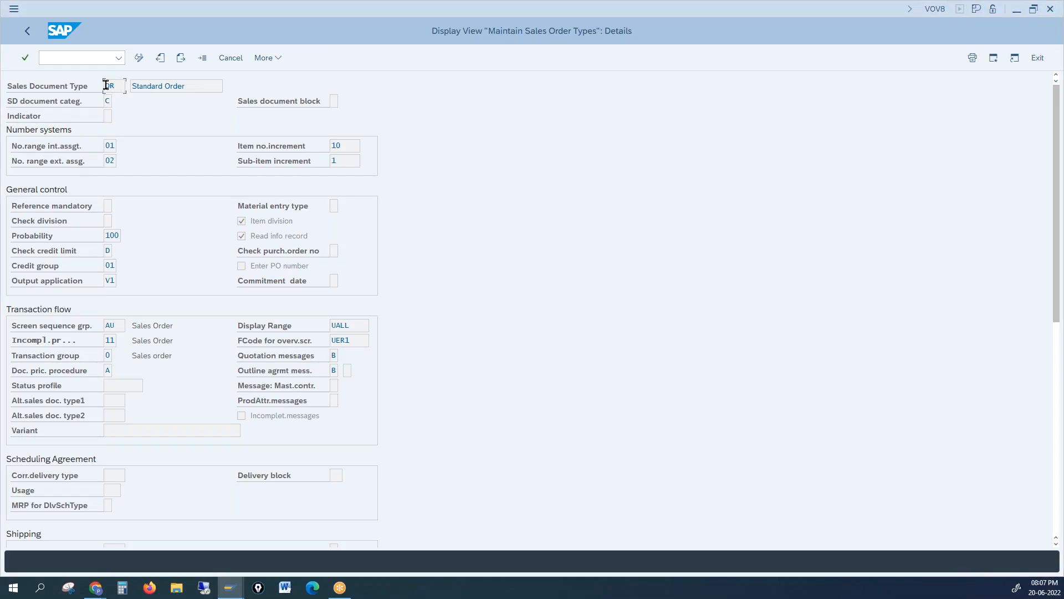
click(139, 86)
click(107, 101)
click(331, 102)
Leave the order type details and start quotation creation with transaction code /nva21.
click(54, 55)
key(Return)
key(Return)
text(/nva21)
key(Return)
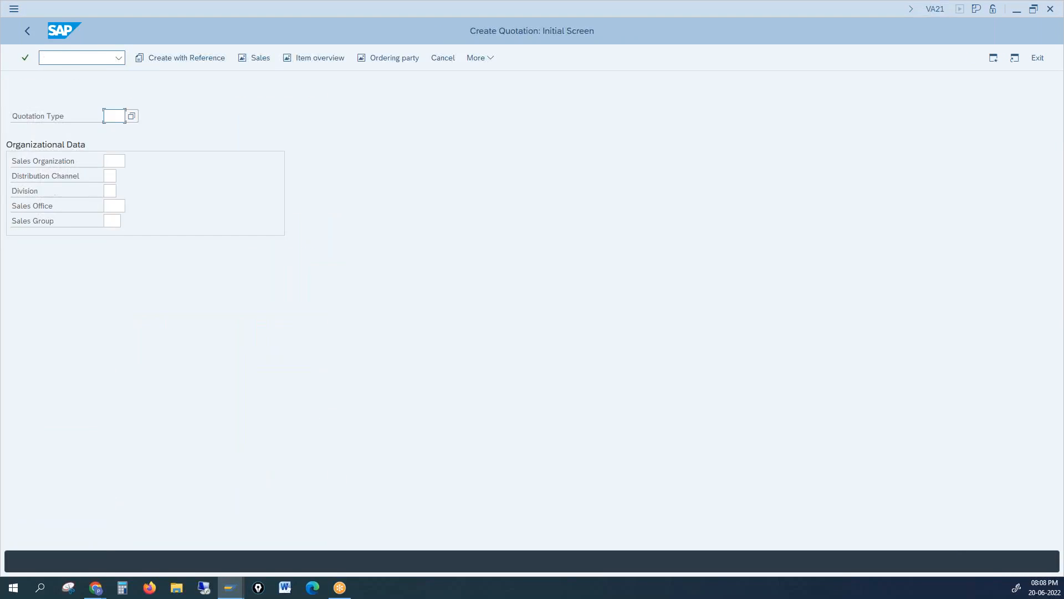
Try to start a quotation of type qt for sales organization 1000, distribution channel 10 and division `10.
text(qt)
key(Tab)
text(1000)
key(Tab)
text(10)
key(Tab)
text(`10)
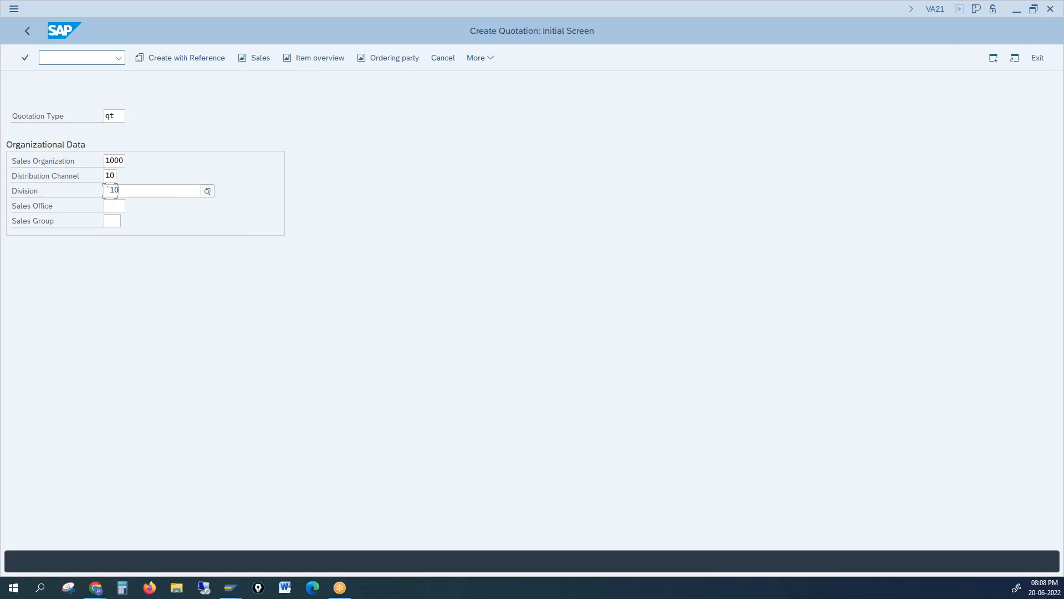
key(Return)
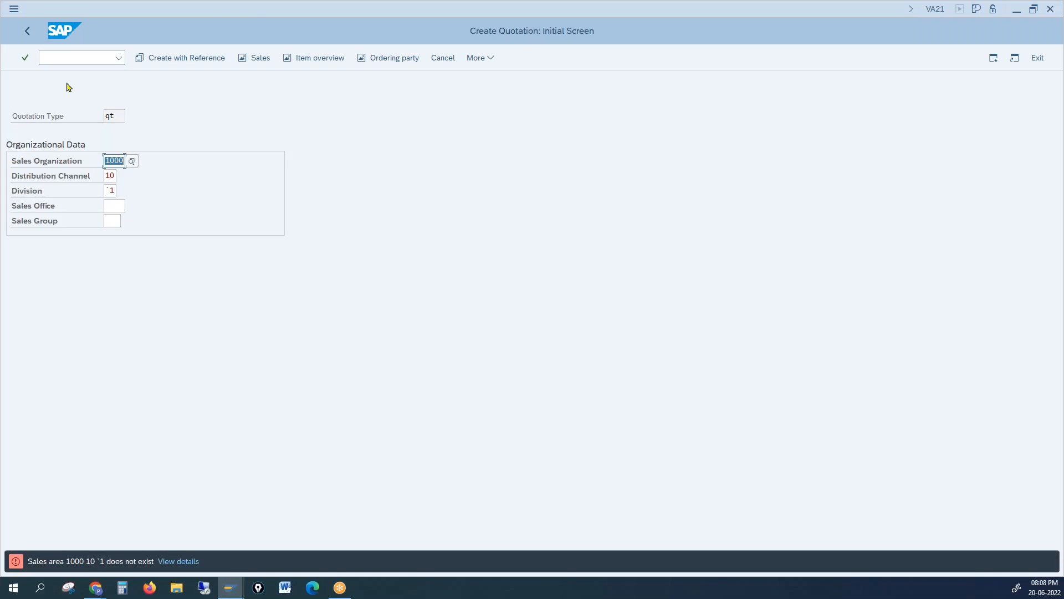
Correct the division to 00 and continue to the quotation overview.
click(111, 191)
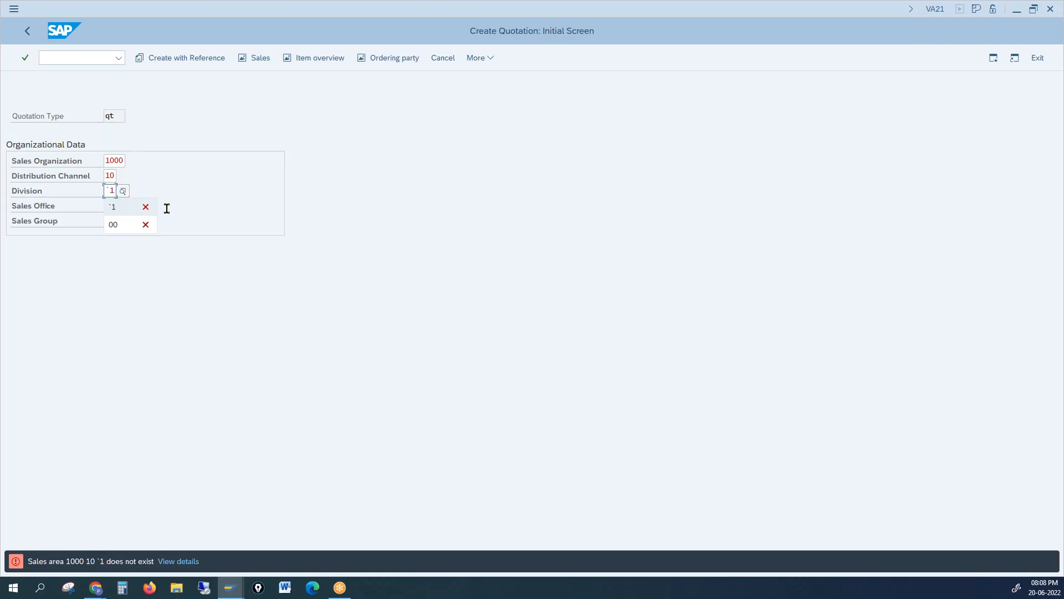
key(Down)
key(Down)
key(Return)
key(Return)
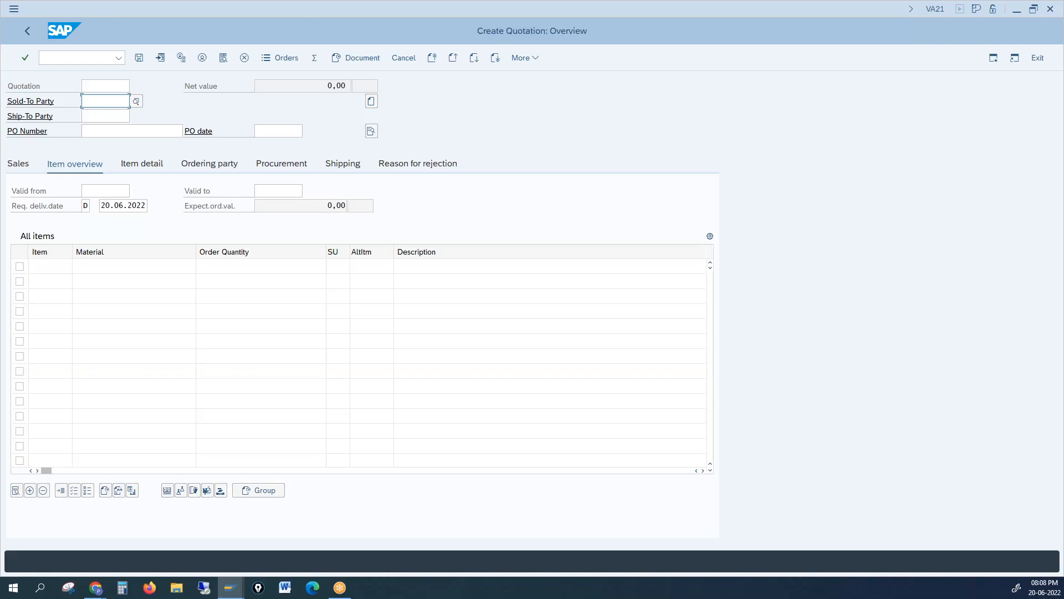
click(228, 588)
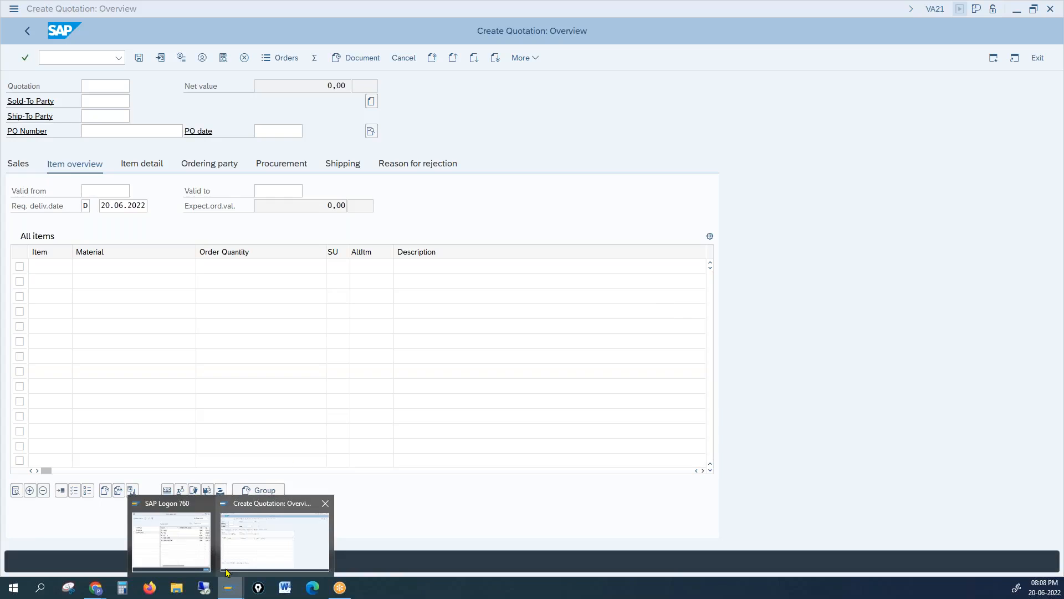
click(272, 543)
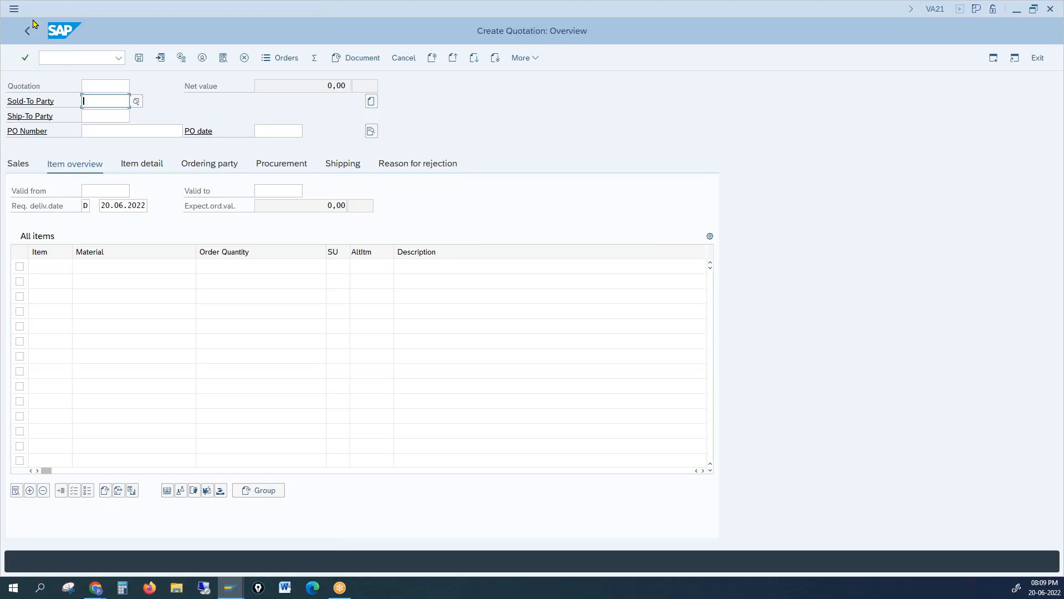
Open a new GUI window, try to start transaction vov8, and decline displaying the locked data.
click(16, 12)
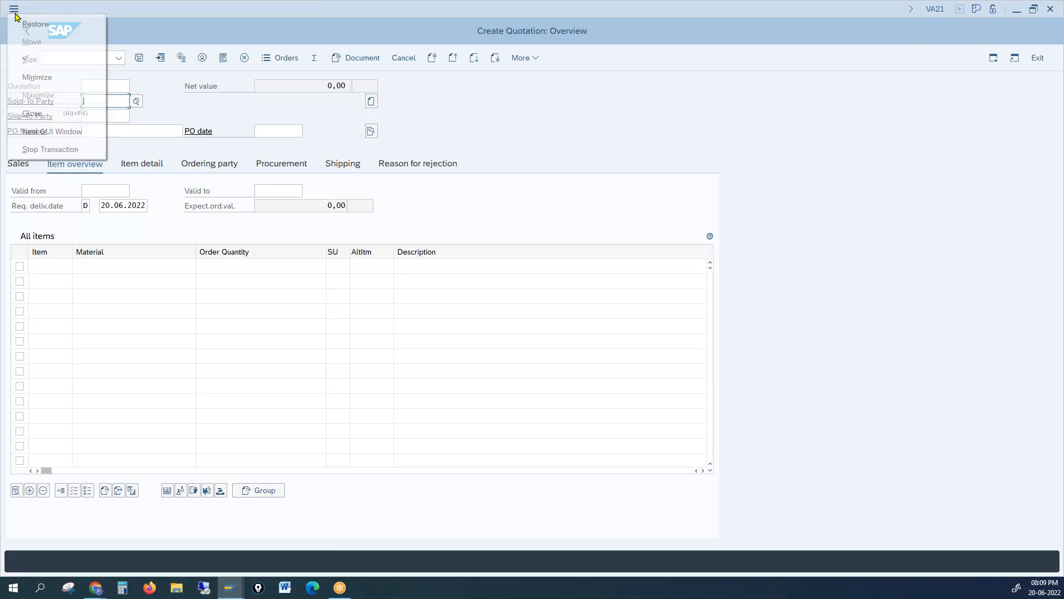
click(50, 131)
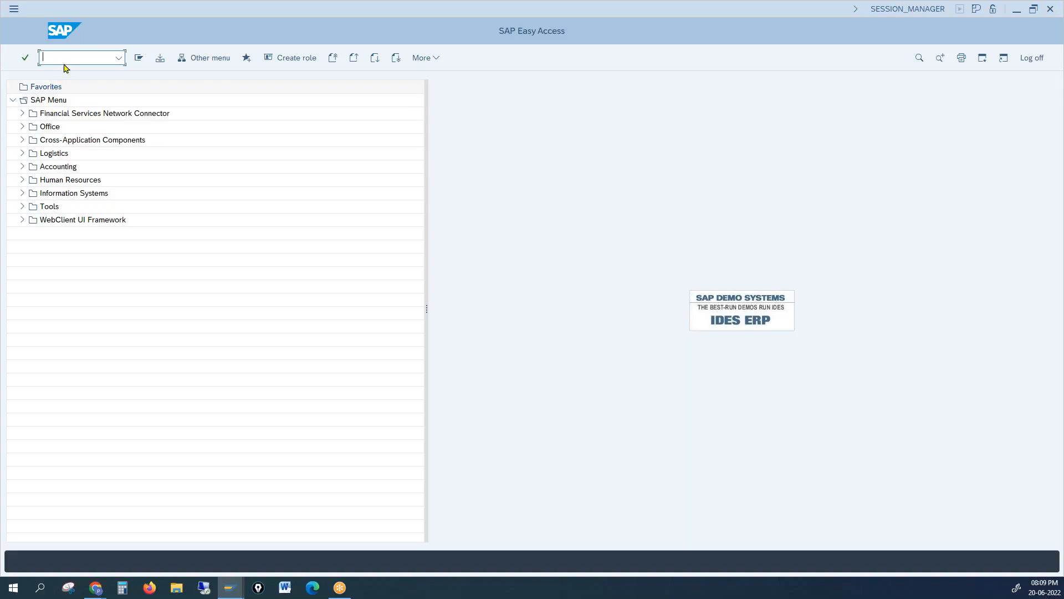
text(vov8)
key(Return)
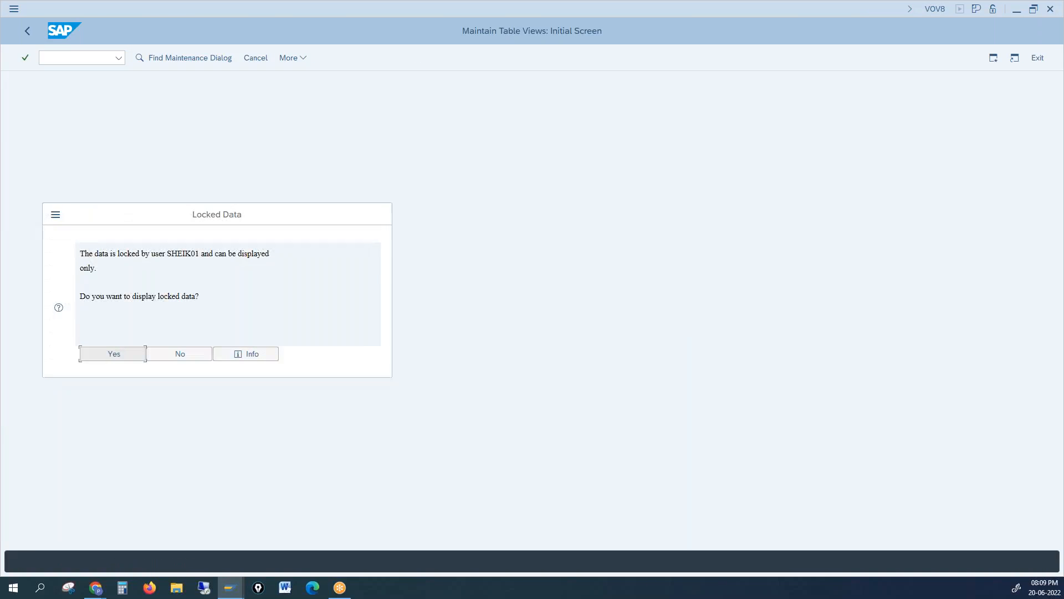
click(162, 351)
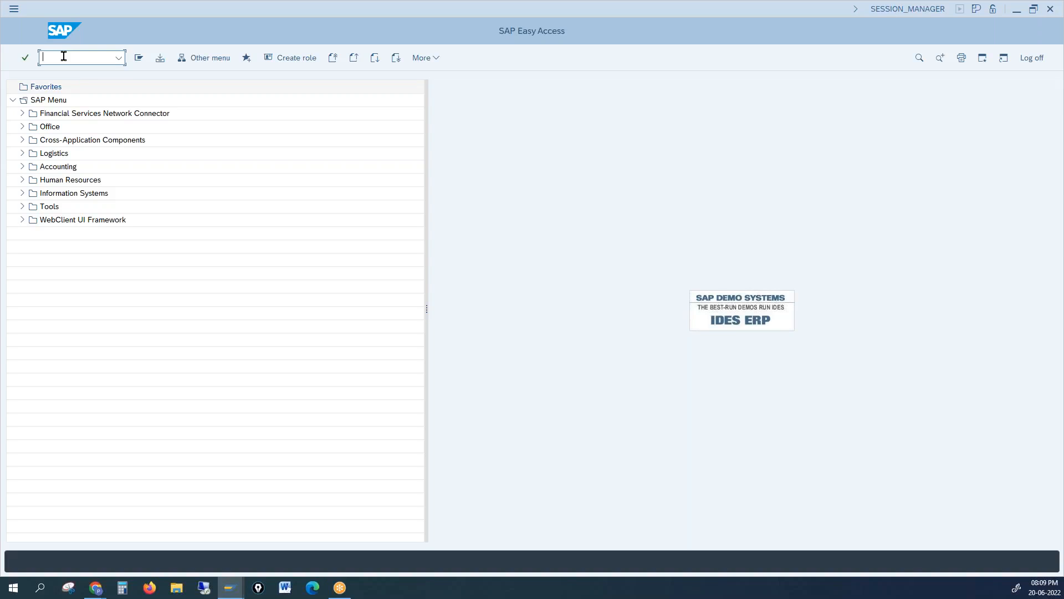
Start transaction vov8 again and copy the locking user's name from the locked data prompt.
text(vov8)
key(Return)
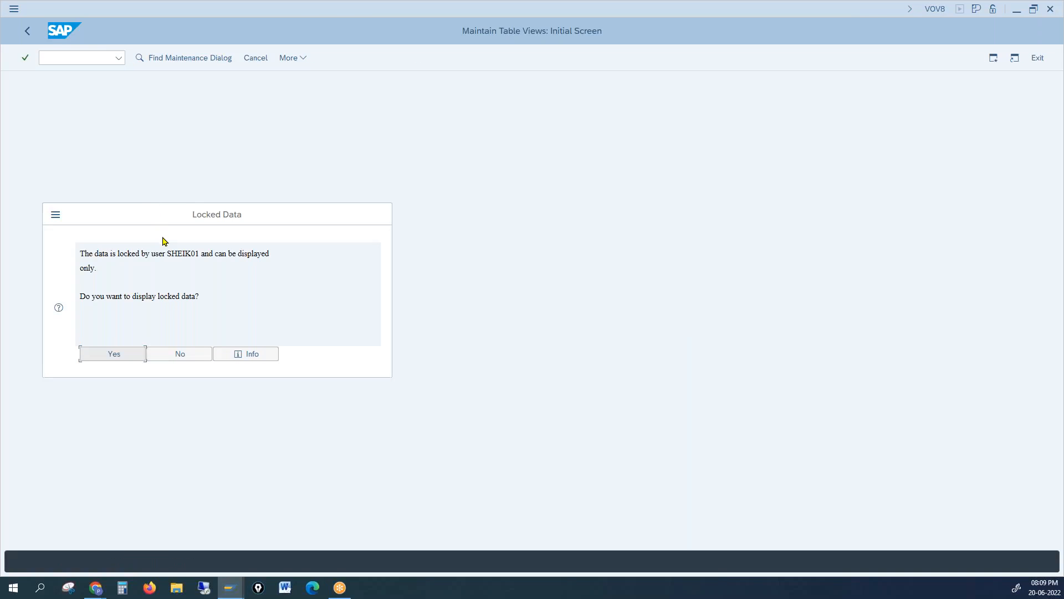
drag(167, 253, 198, 253)
key(ctrl+c)
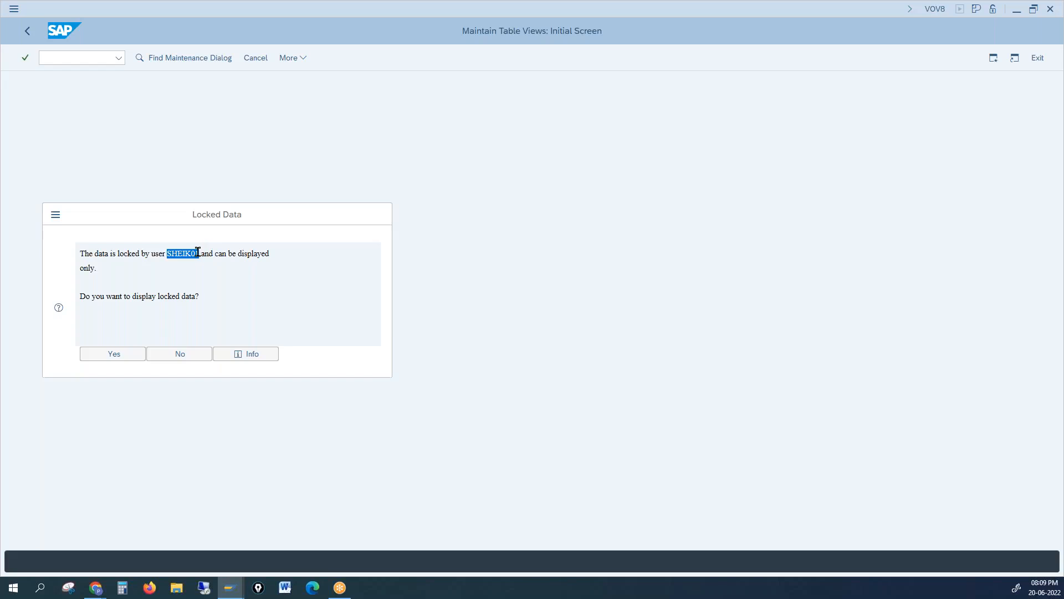
Decline displaying the locked data and open the lock entry selection with transaction sm12.
click(157, 353)
text(sm12)
key(Return)
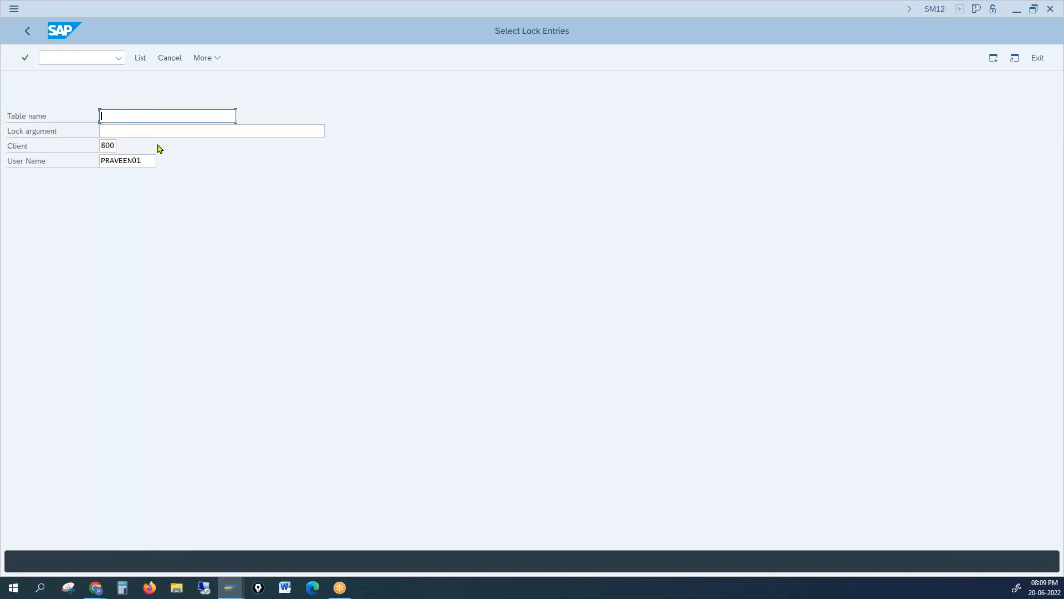
Replace the user name in the lock selection with the copied one and list that user's lock entries.
click(147, 158)
click(93, 161)
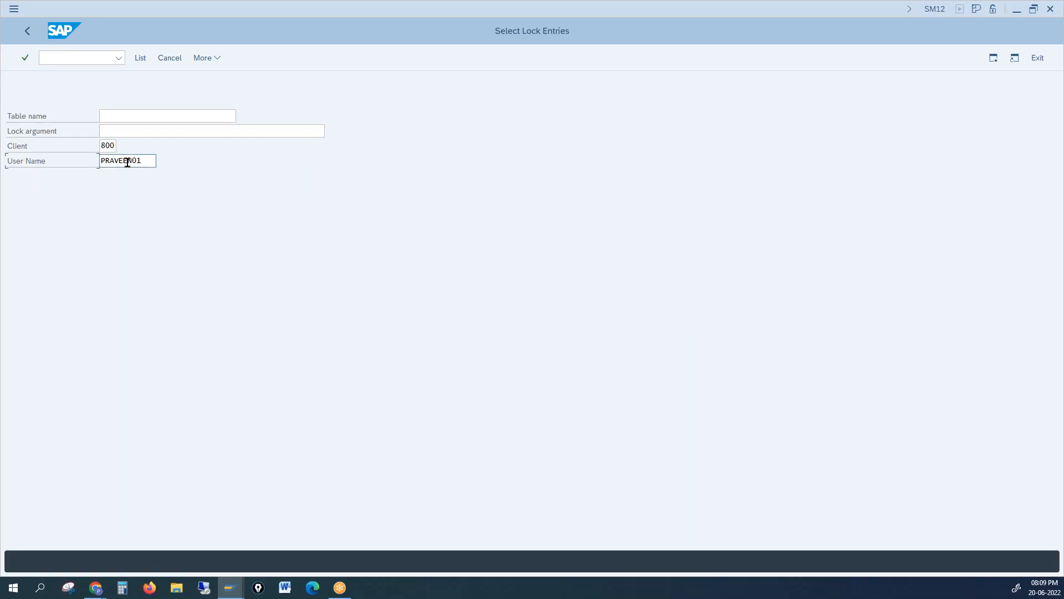
click(149, 159)
key(BackSpace)
key(BackSpace)
key(BackSpace)
key(BackSpace)
key(BackSpace)
key(BackSpace)
key(BackSpace)
key(BackSpace)
key(ctrl+v)
key(Return)
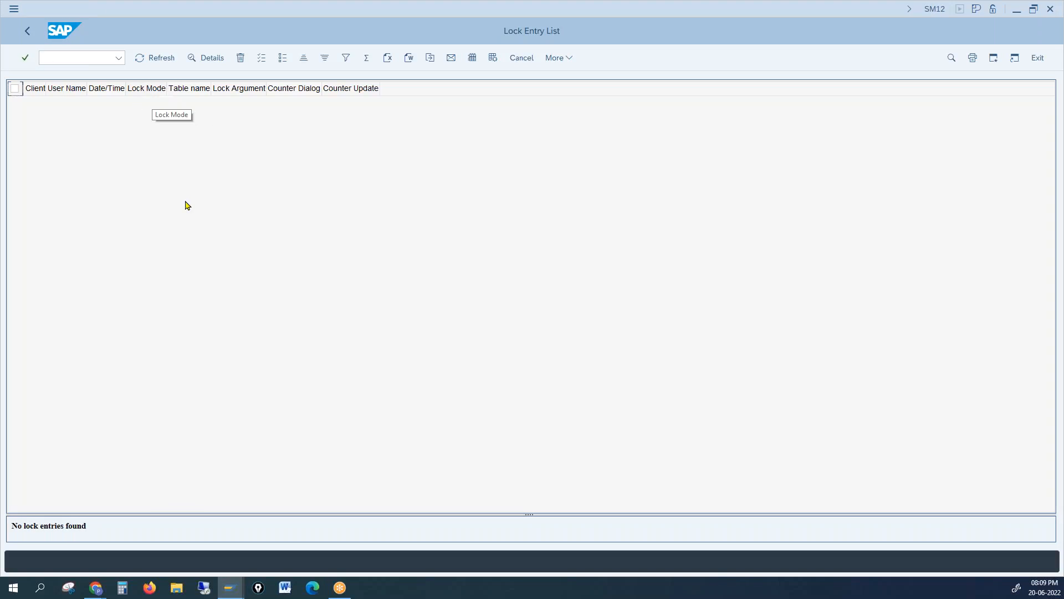
Look at the open quotation window, return to the lock entry list and start transaction /nvov8 there.
mouse_move(228, 586)
click(221, 553)
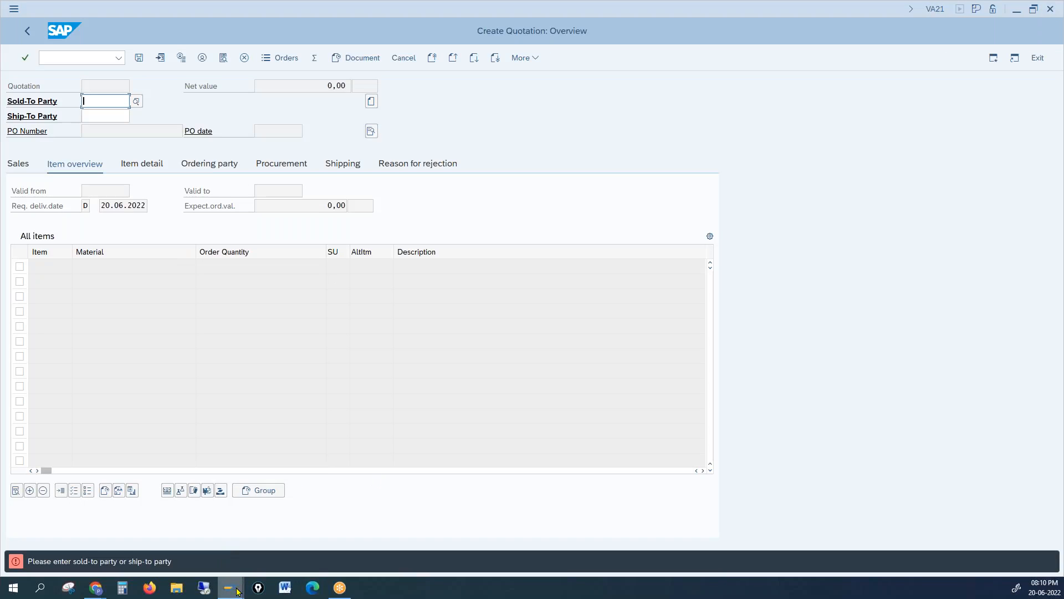
mouse_move(238, 591)
click(340, 549)
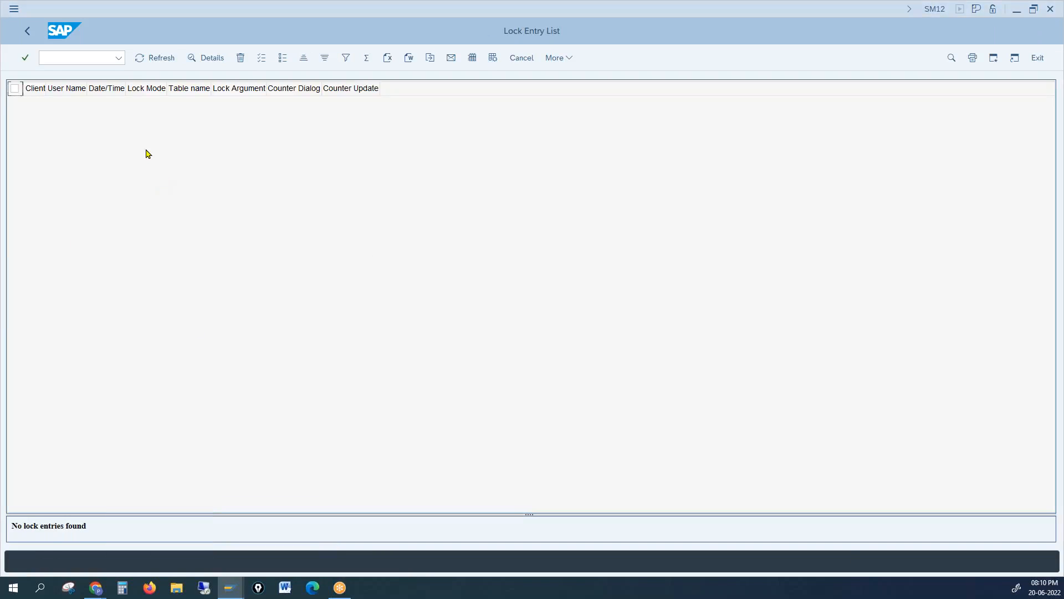
text(/nvov8)
key(Return)
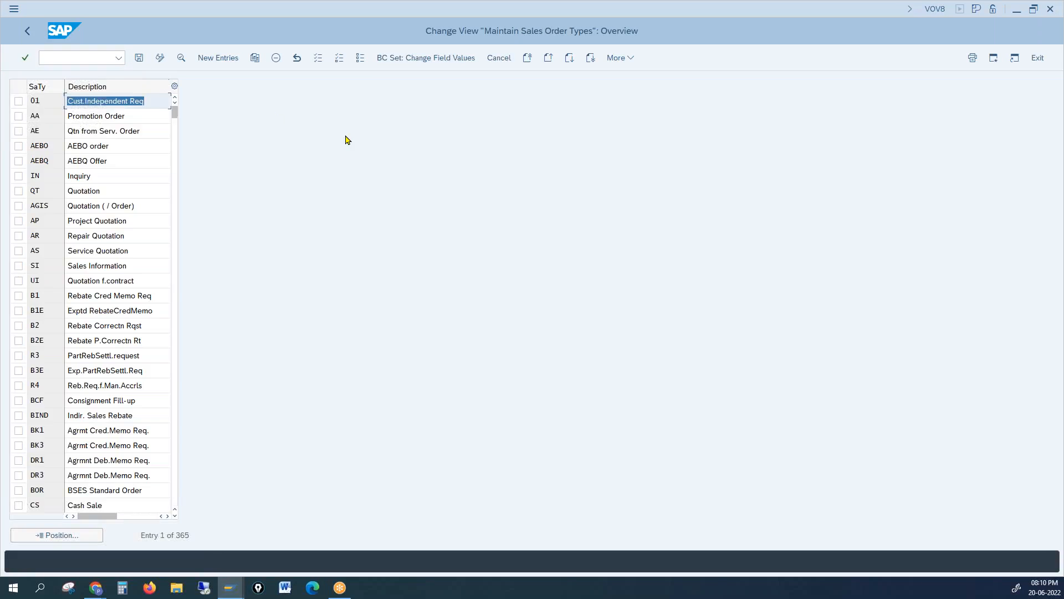
Position the sales order types list on qt and open the Quotation type's details.
click(87, 537)
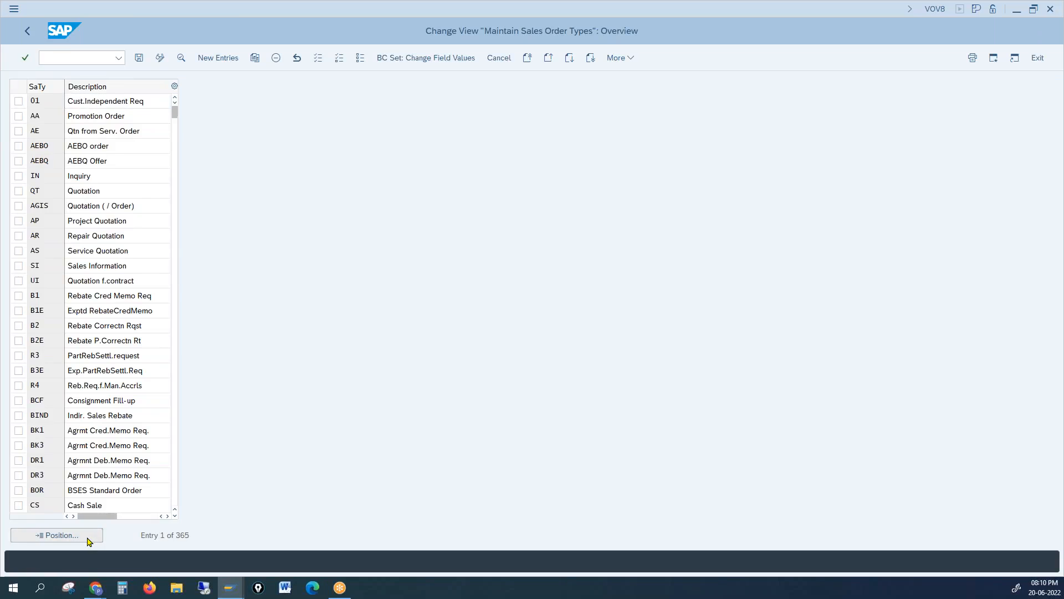
text(qt)
key(Return)
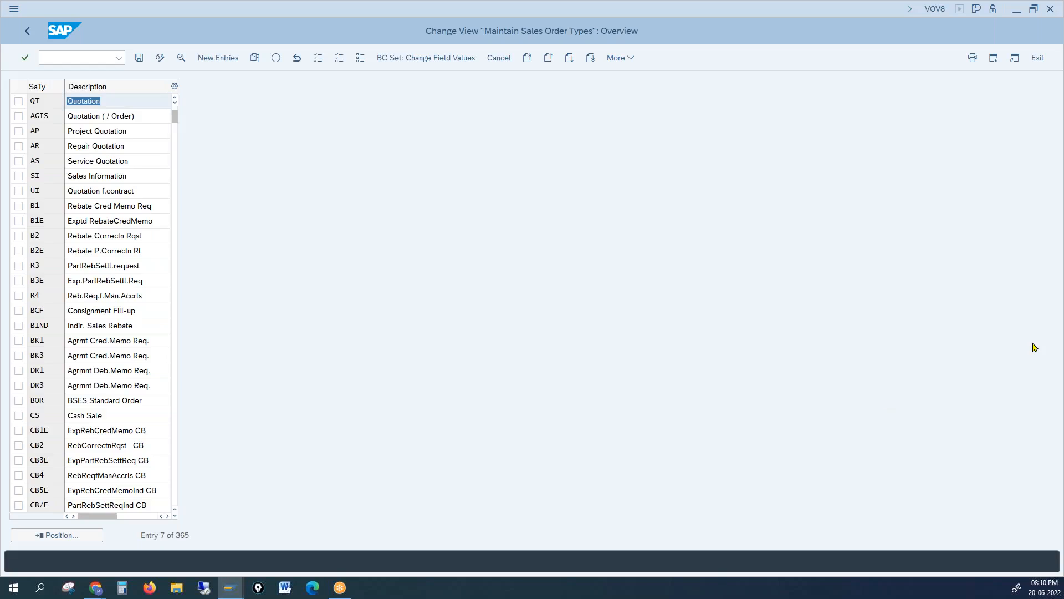
key(alt+Tab)
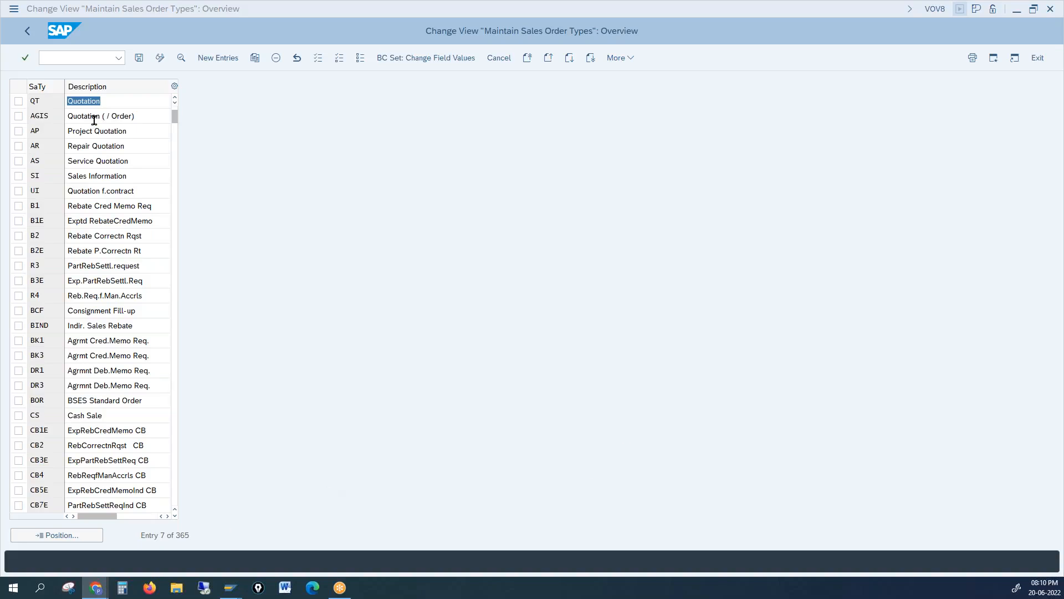
double_click(47, 104)
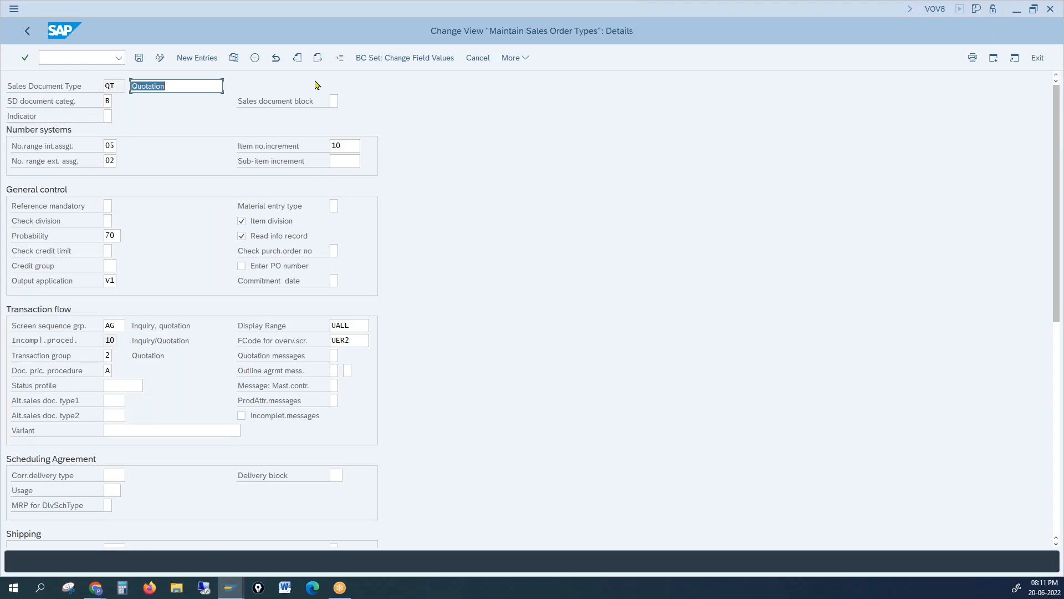
Set the Quotation type's sales document block to X and save it under the proposed customizing request.
click(335, 100)
text(X)
click(138, 59)
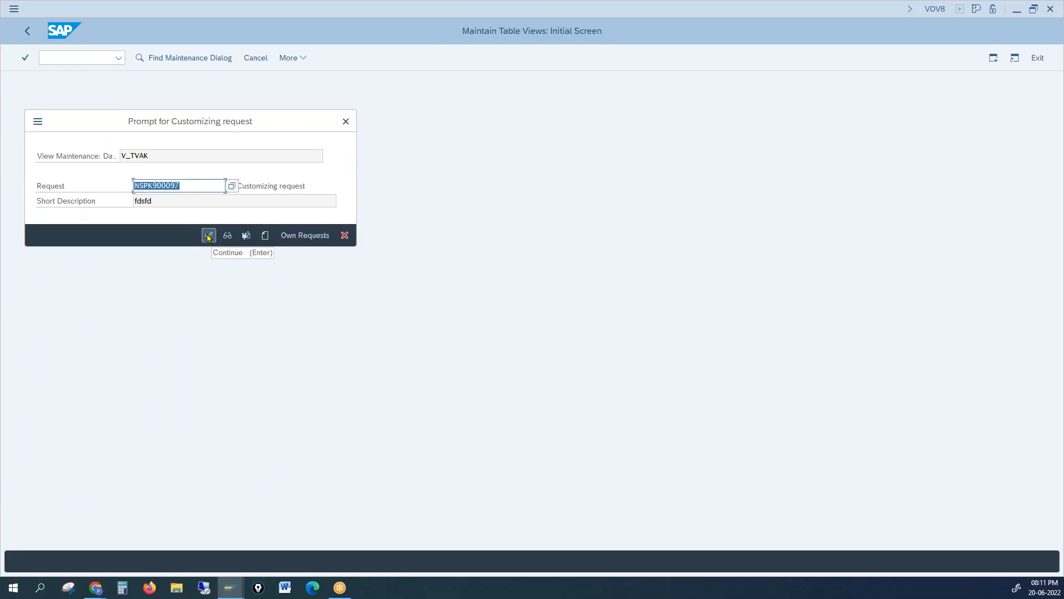
click(208, 236)
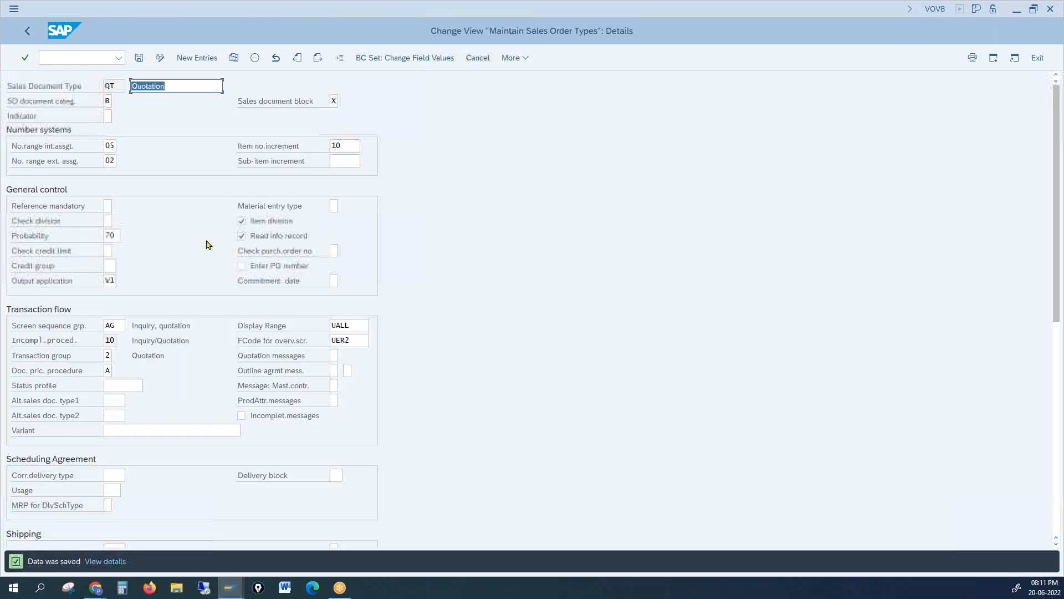
Restart quotation creation with /nva21 in the other window and try to continue with type QT, sales organization 1000, channel 10 and division 00.
mouse_move(230, 587)
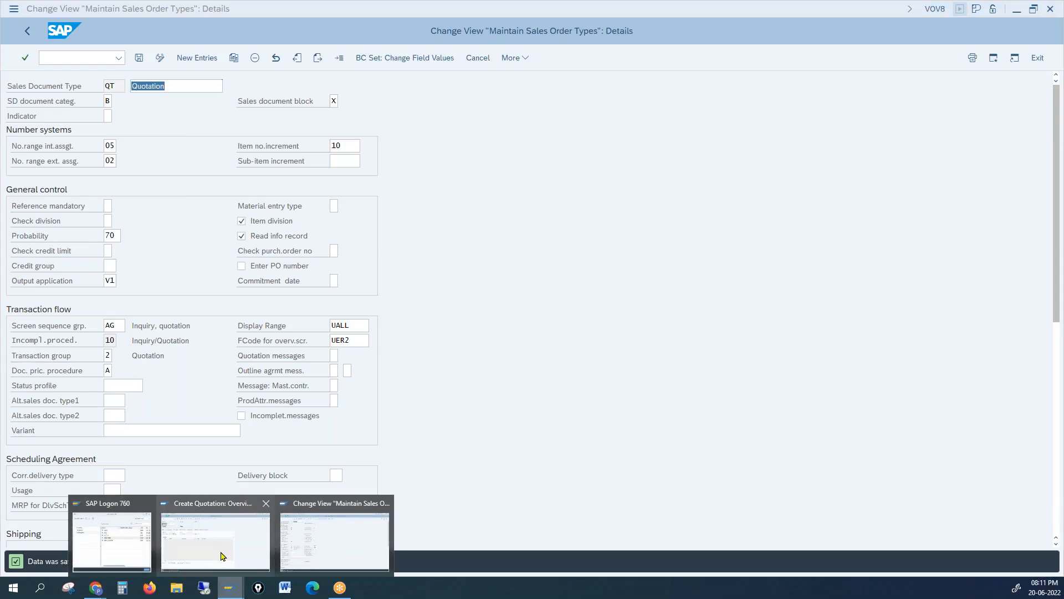
click(202, 534)
click(81, 59)
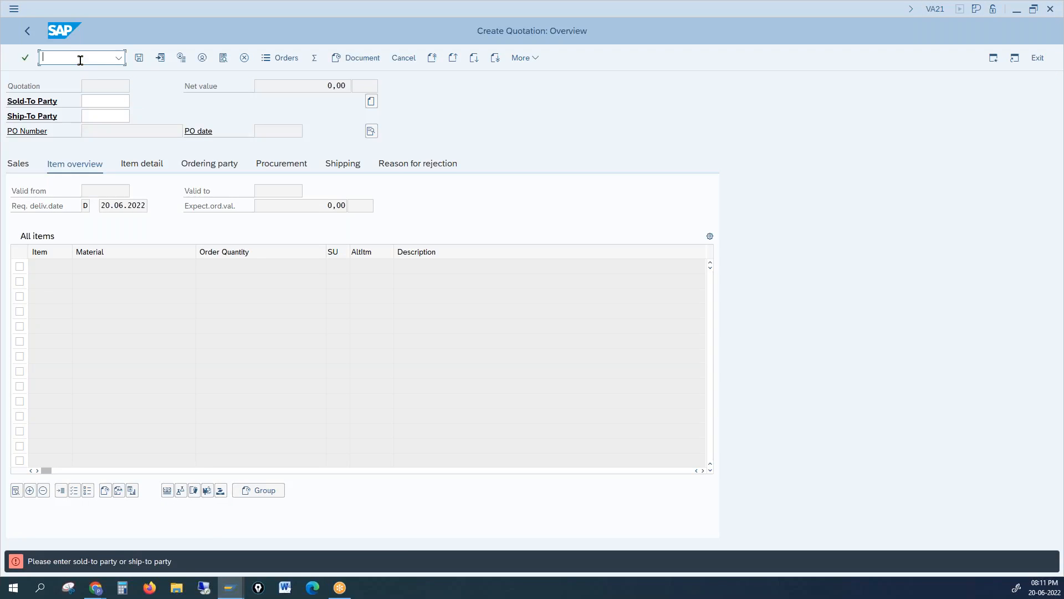
text(/nva21)
key(Return)
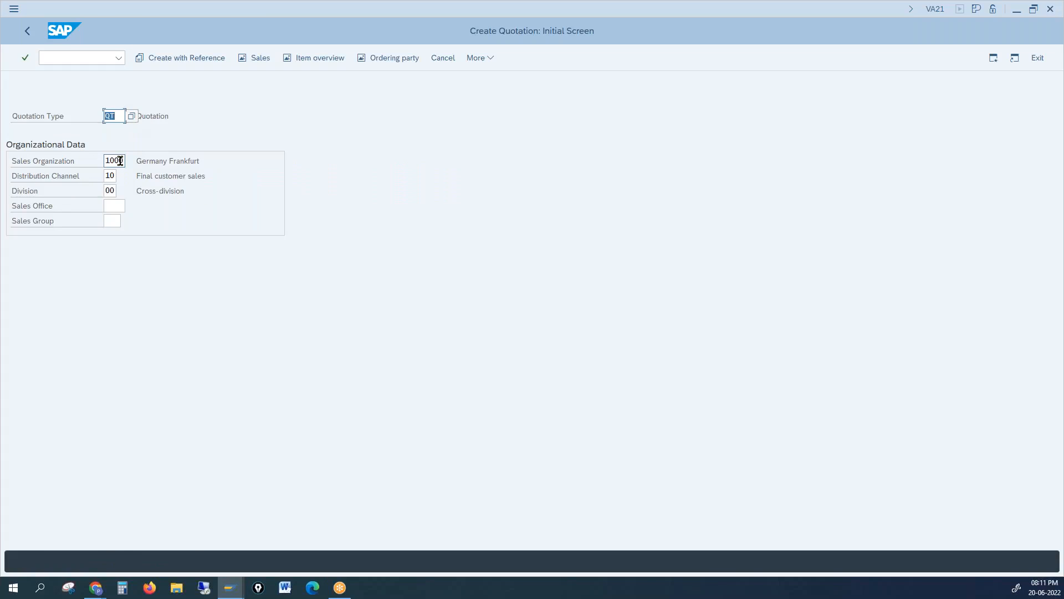
key(Return)
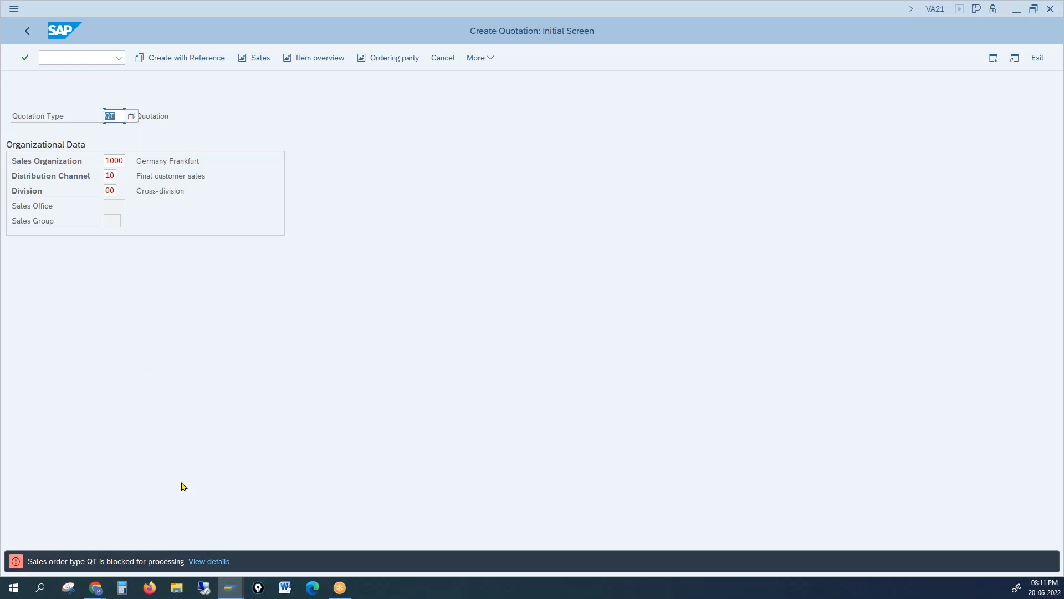
Return to the QT order type details, clear the sales document block and save.
click(231, 587)
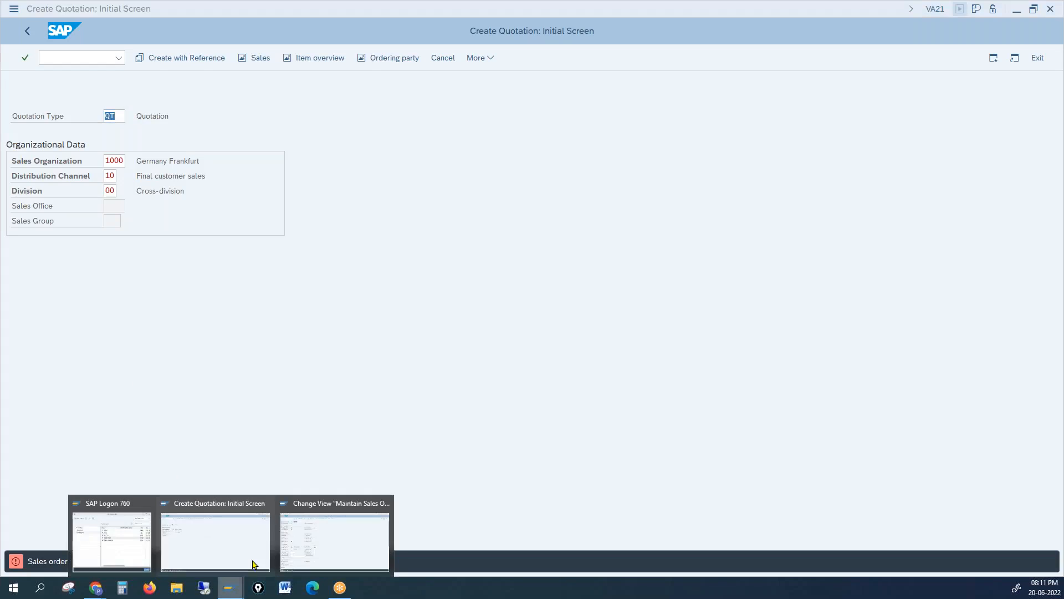
click(316, 524)
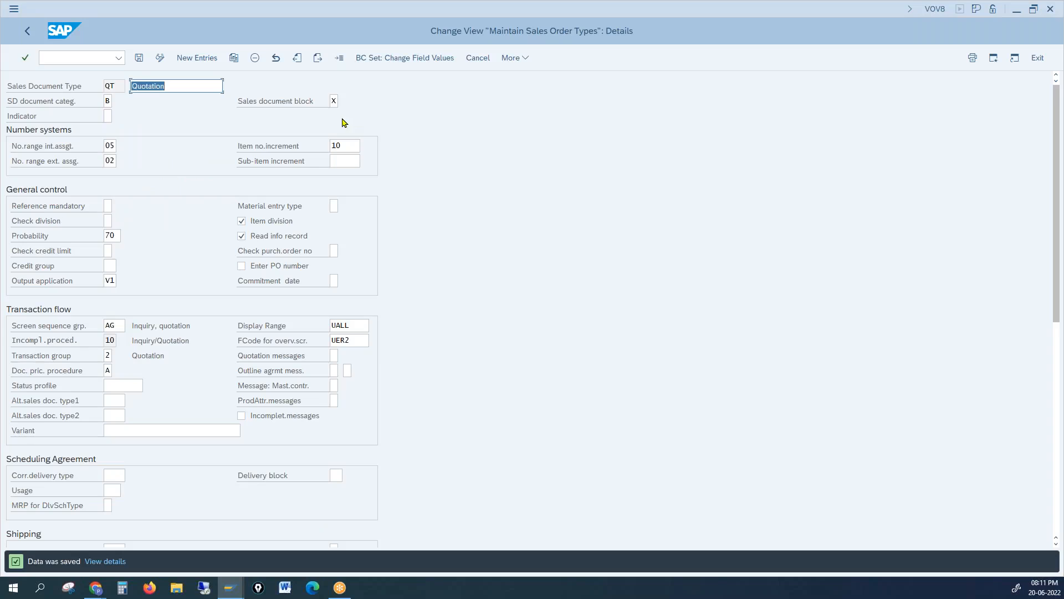
click(332, 100)
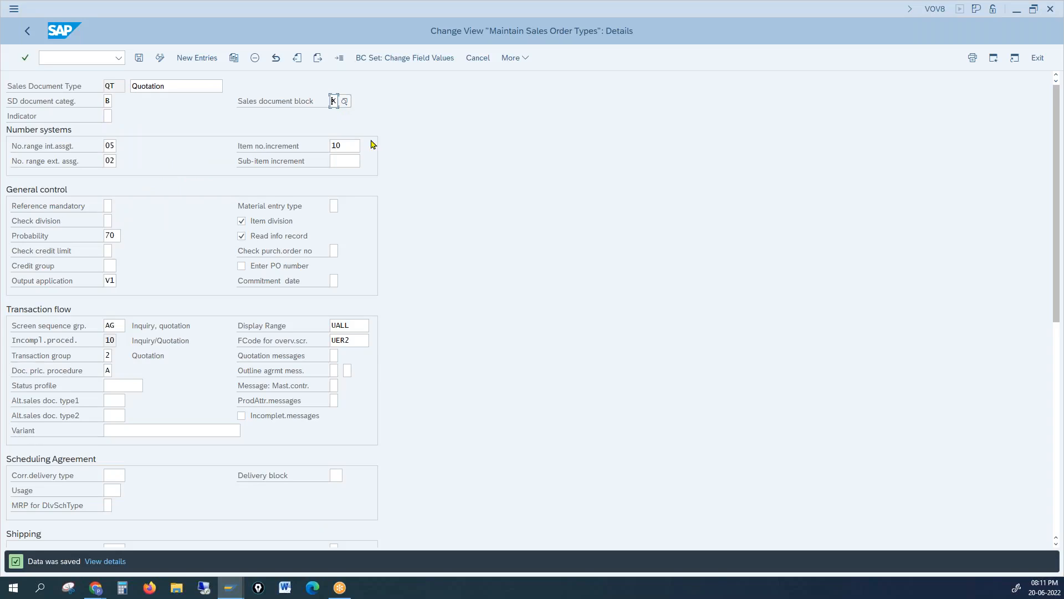
key(Delete)
click(140, 58)
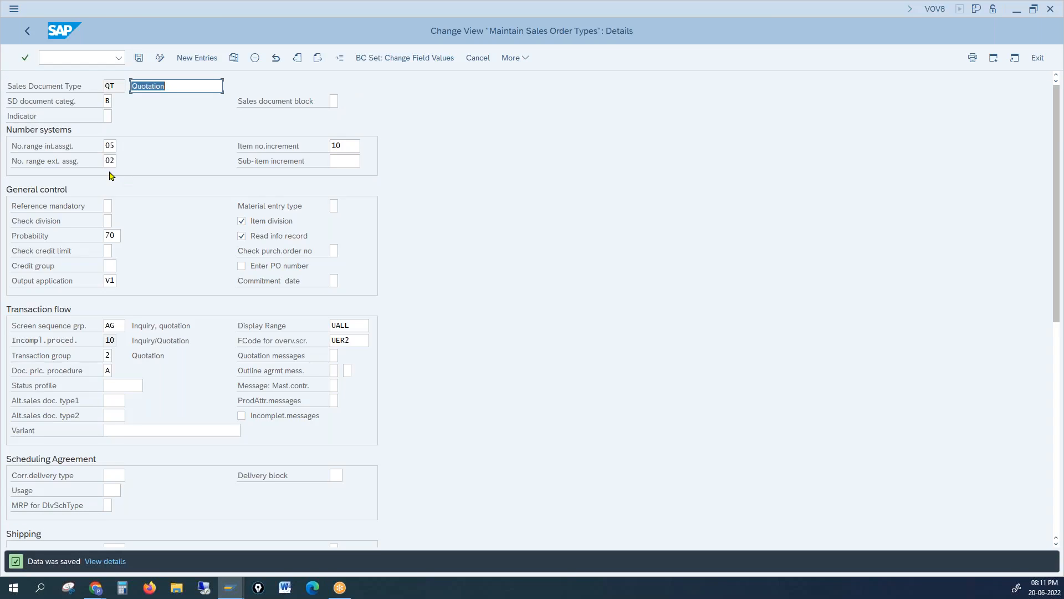
click(139, 57)
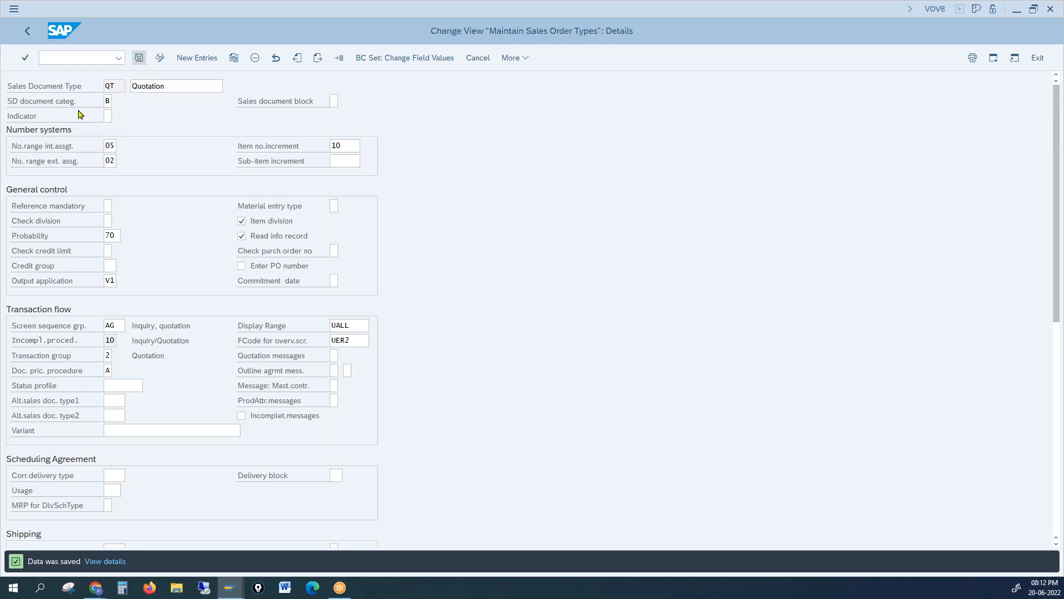
Examine the Indicator field of the Quotation type and of sales document type rk.
click(107, 116)
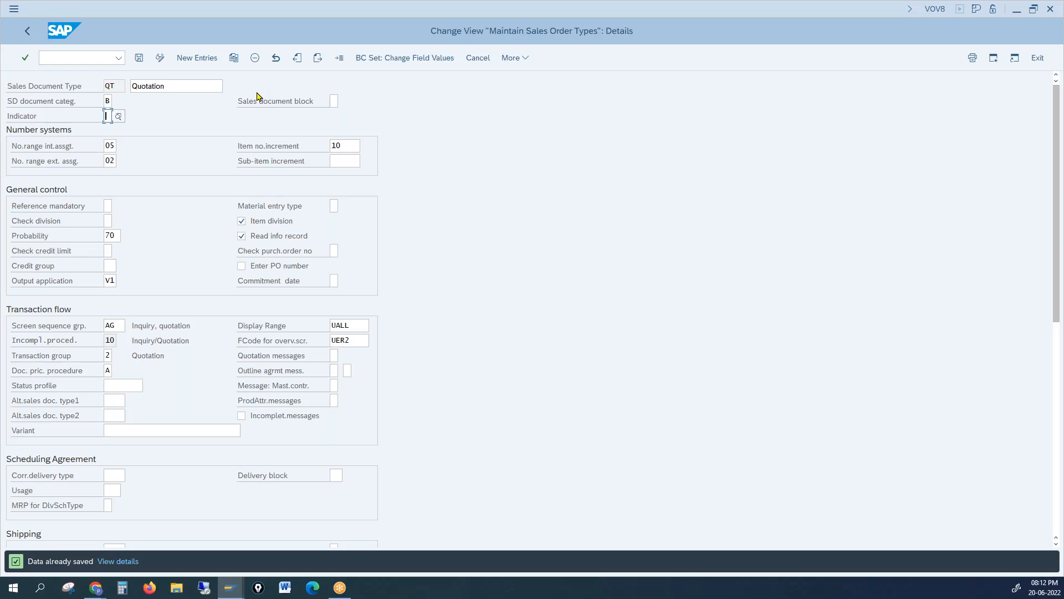
click(340, 58)
text(rk)
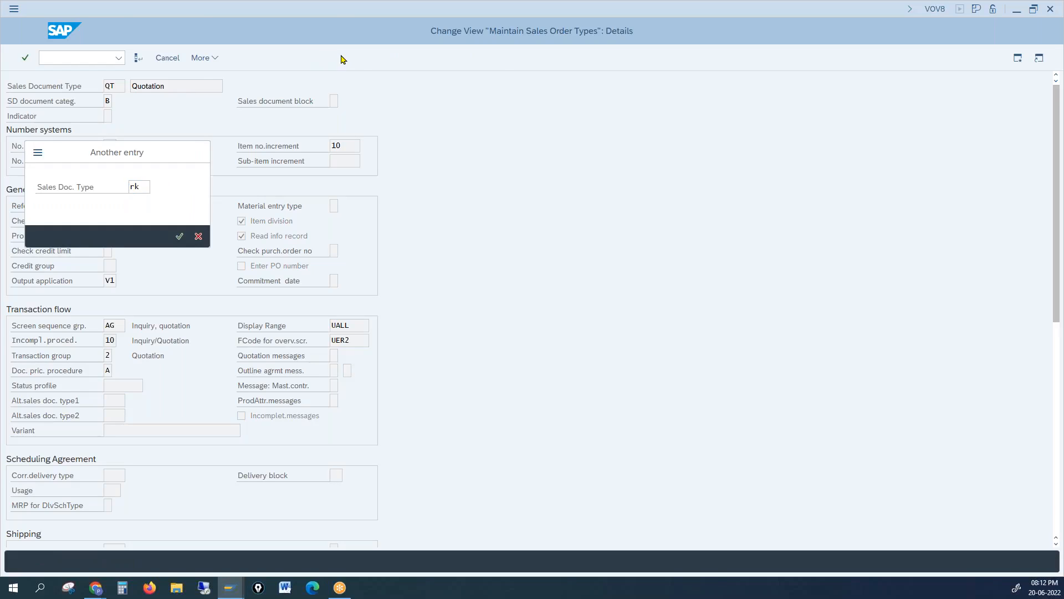
key(Return)
click(108, 116)
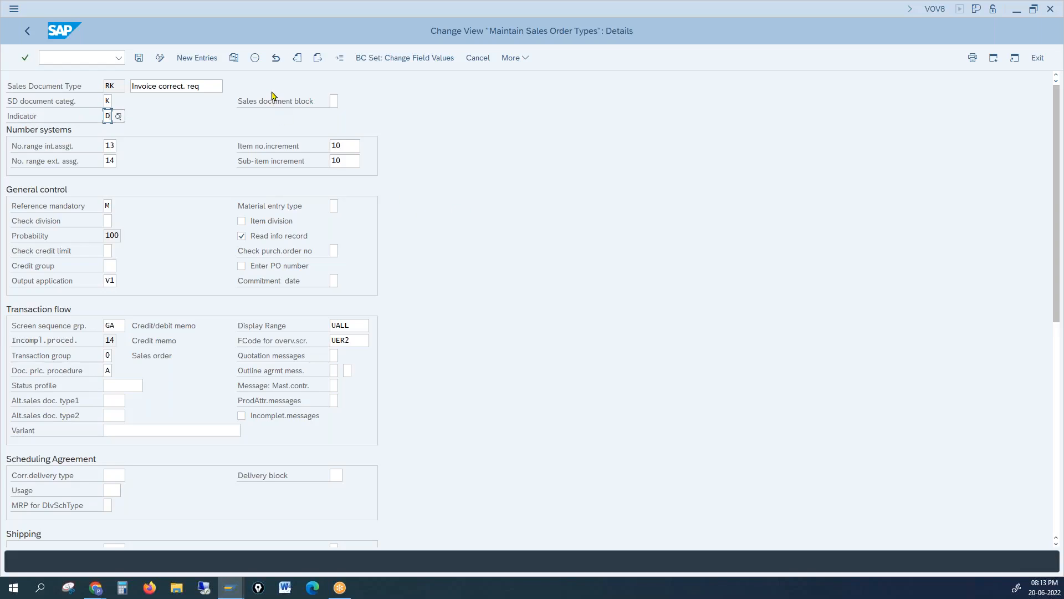
Display the details of the Standard Order type OR and examine its internal number range assignment.
click(339, 58)
text(RK)
key(Return)
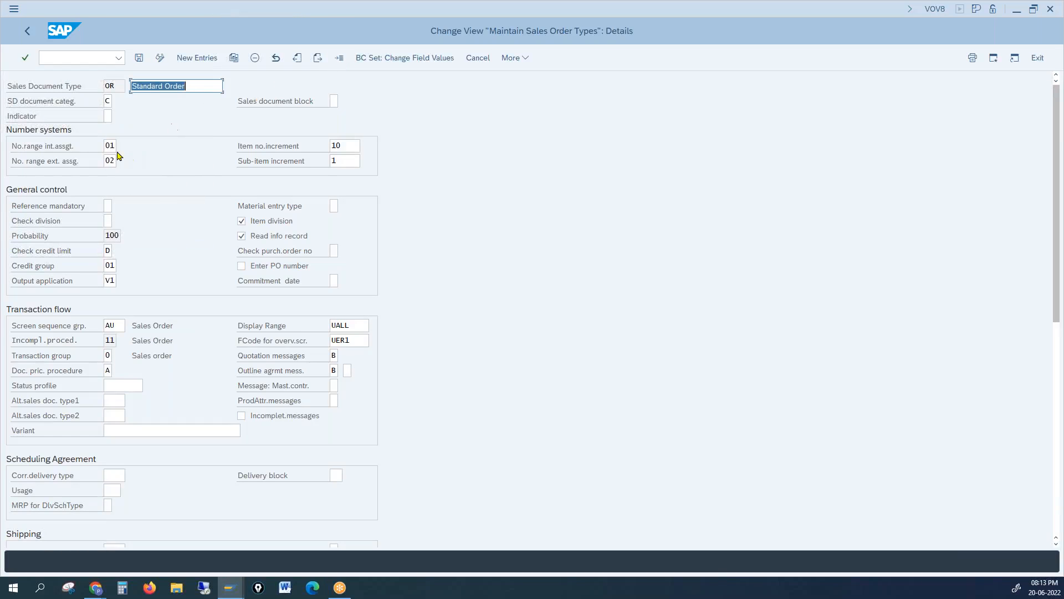
click(63, 146)
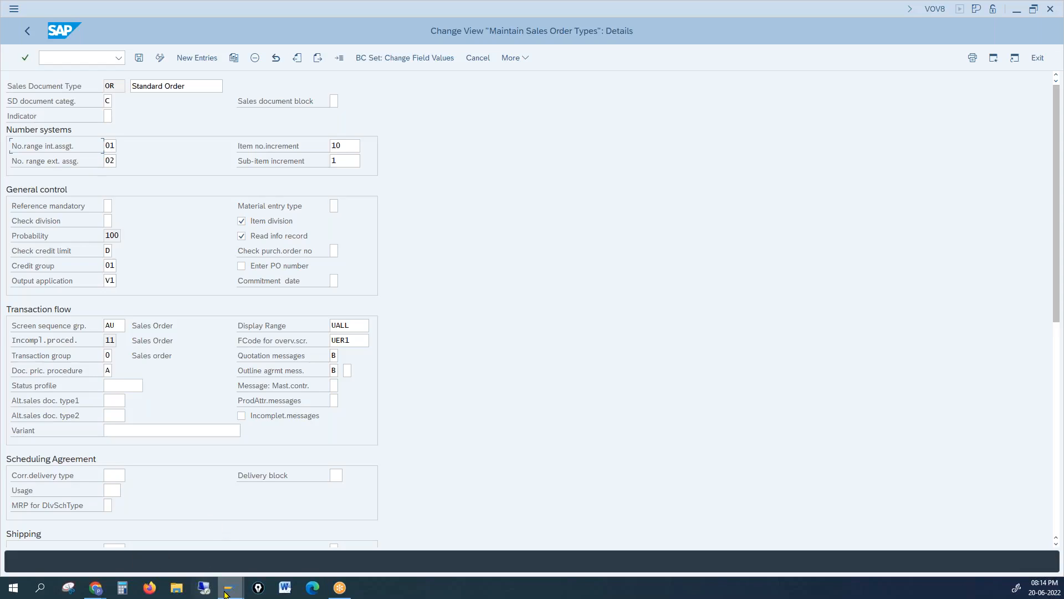
Open the editable SD document number range intervals with /nvn01 in the other window and compare them with order type OR's range assignments.
mouse_move(230, 592)
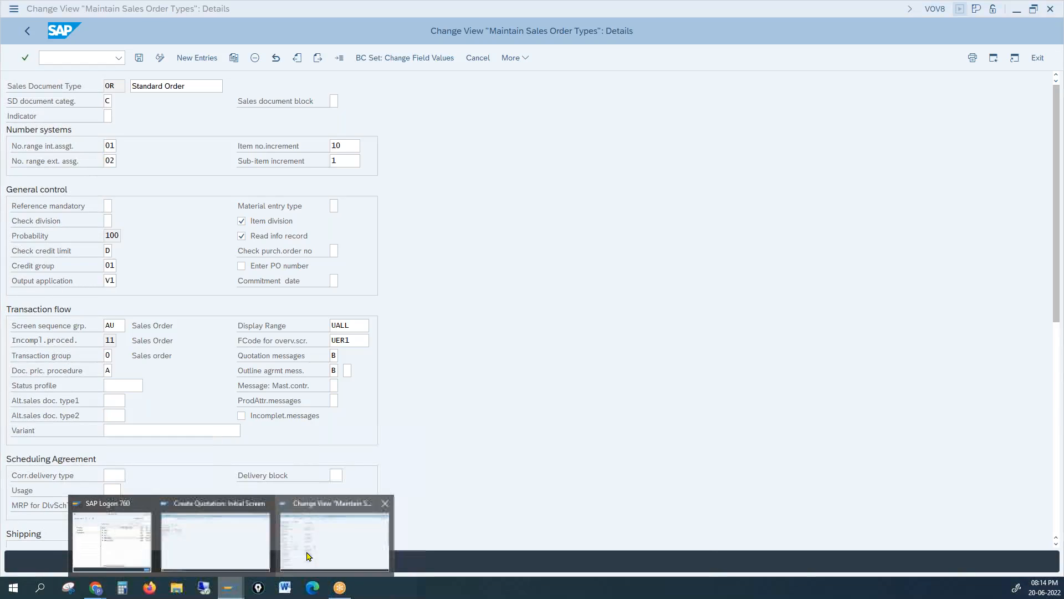
click(245, 555)
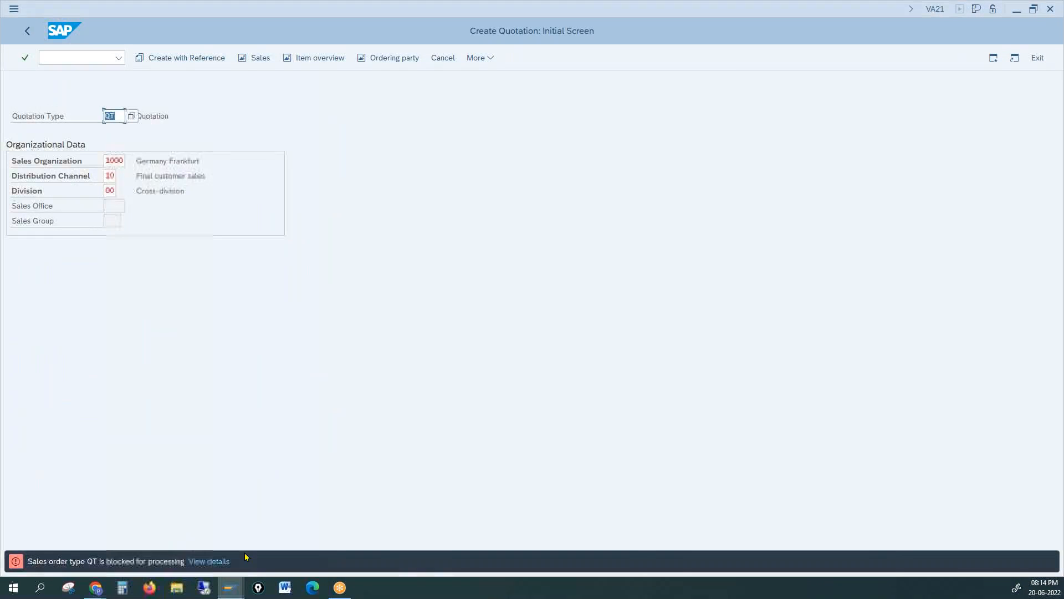
click(83, 57)
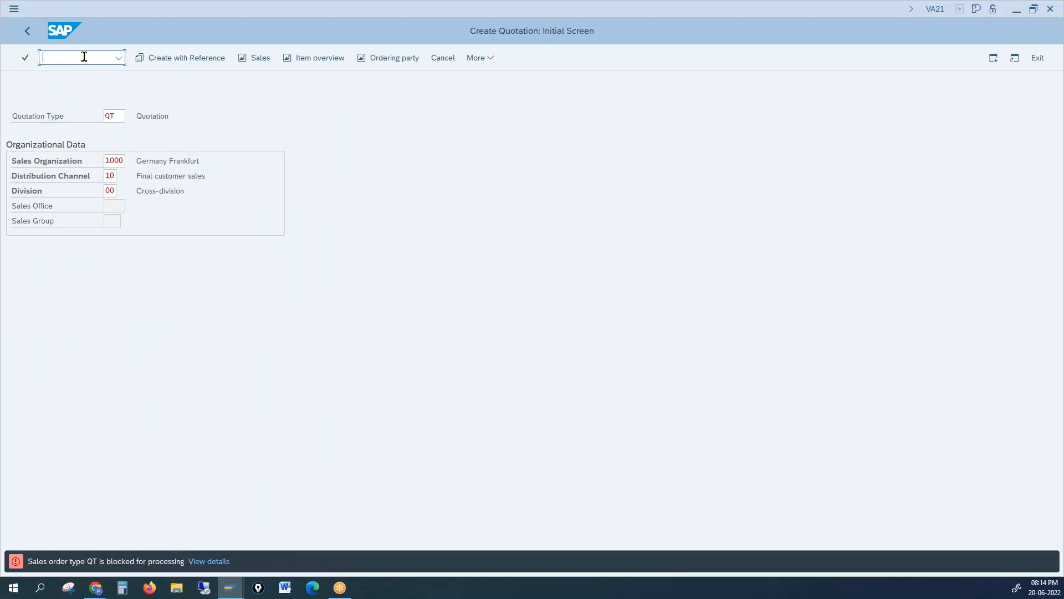
text(/)
text(nvn01)
key(Return)
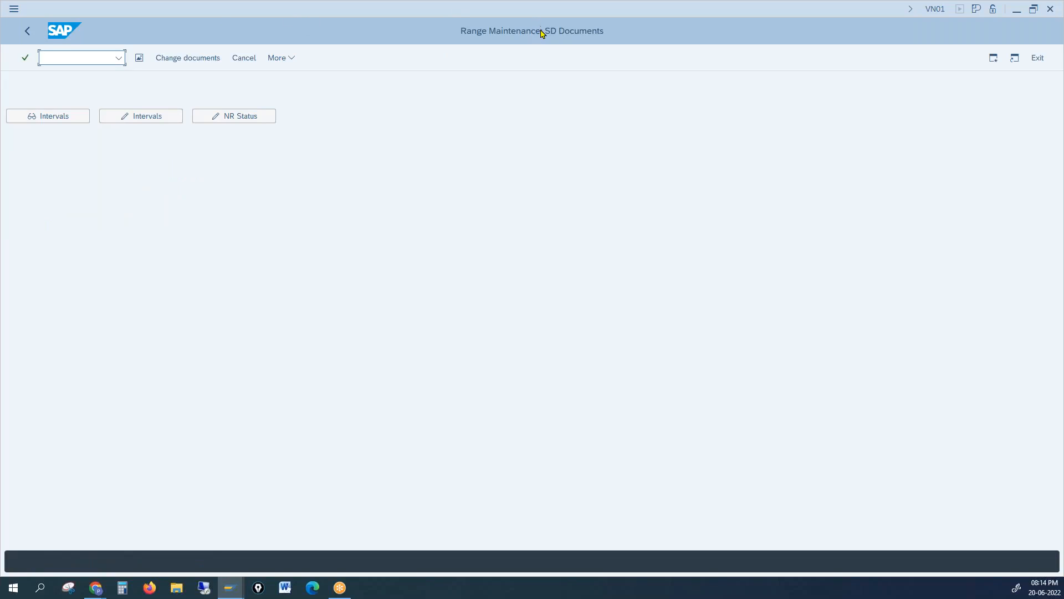
click(157, 121)
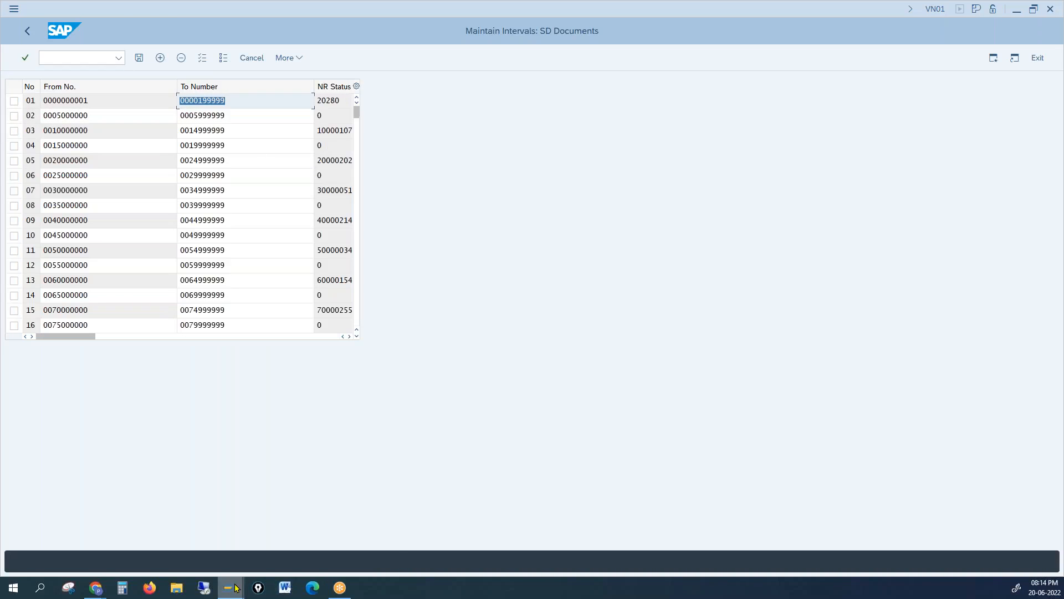
mouse_move(235, 588)
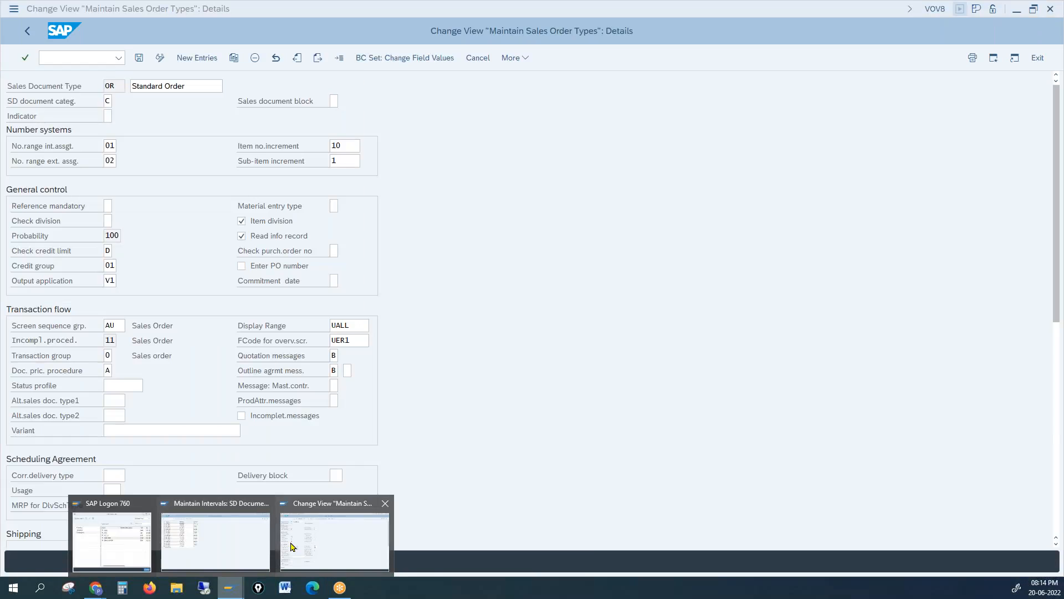
click(292, 545)
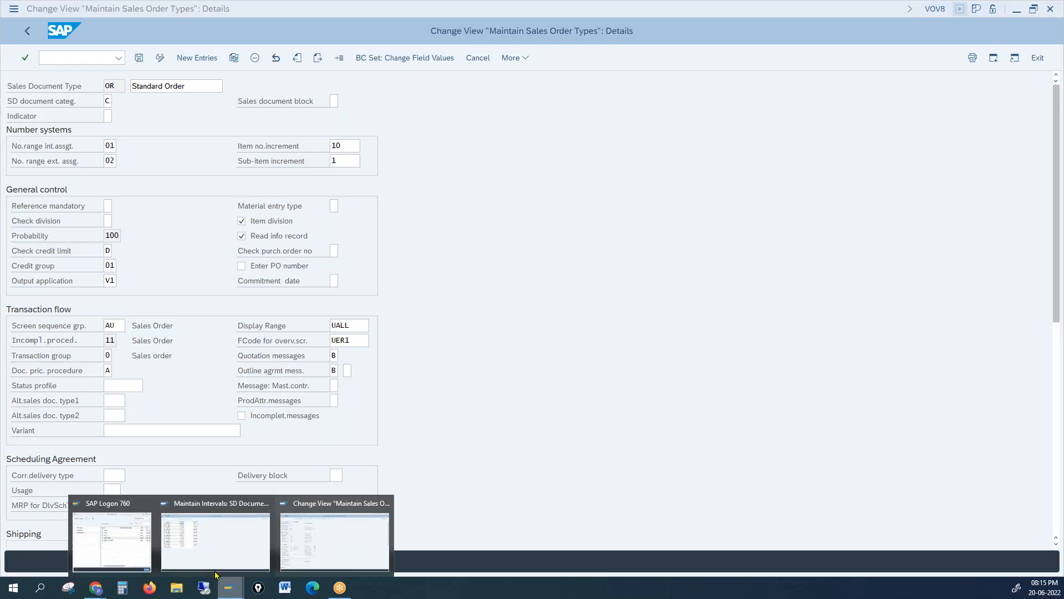
Start creating a sales order with /nva01 in the number range window, using order type OR.
click(208, 561)
click(88, 56)
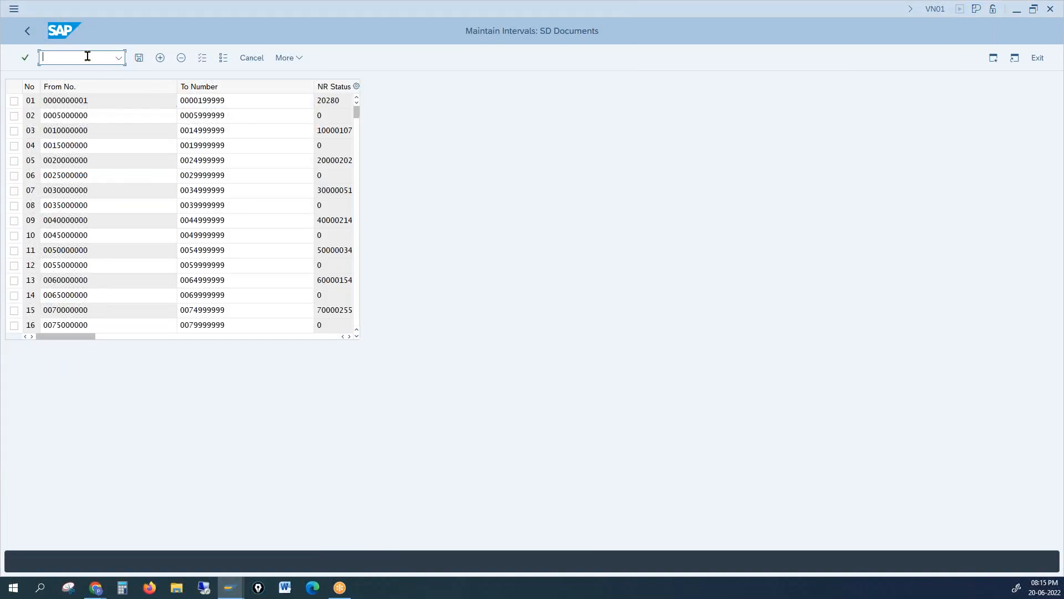
text(/nva0)
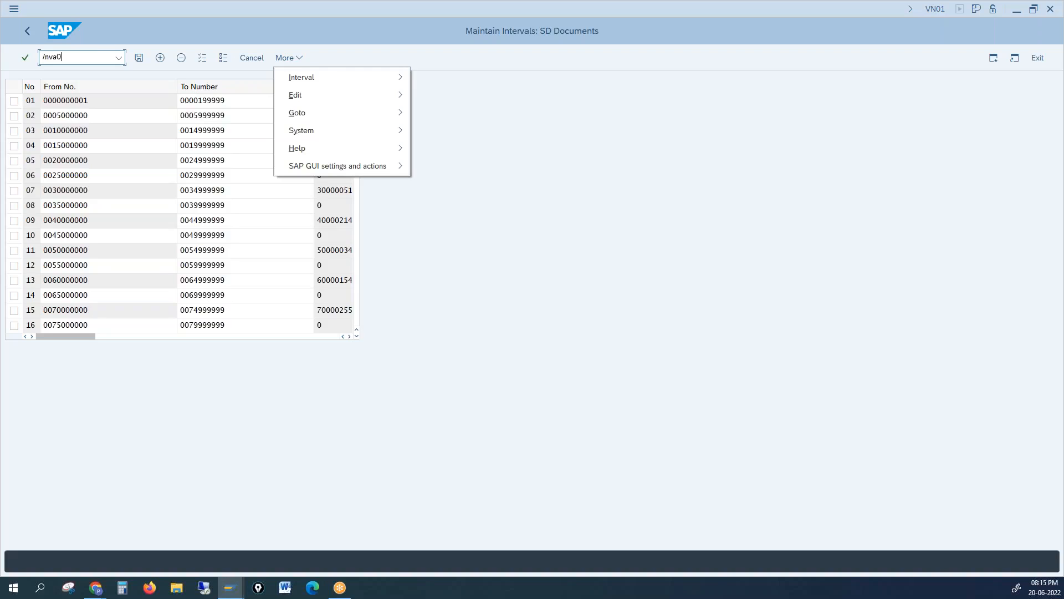
click(549, 120)
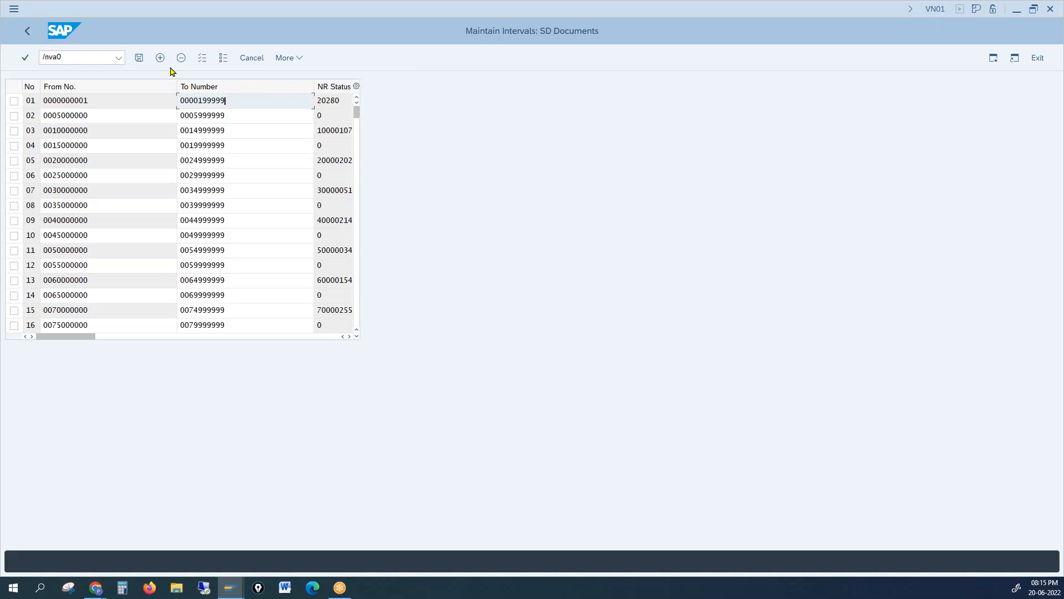
click(86, 56)
click(86, 56)
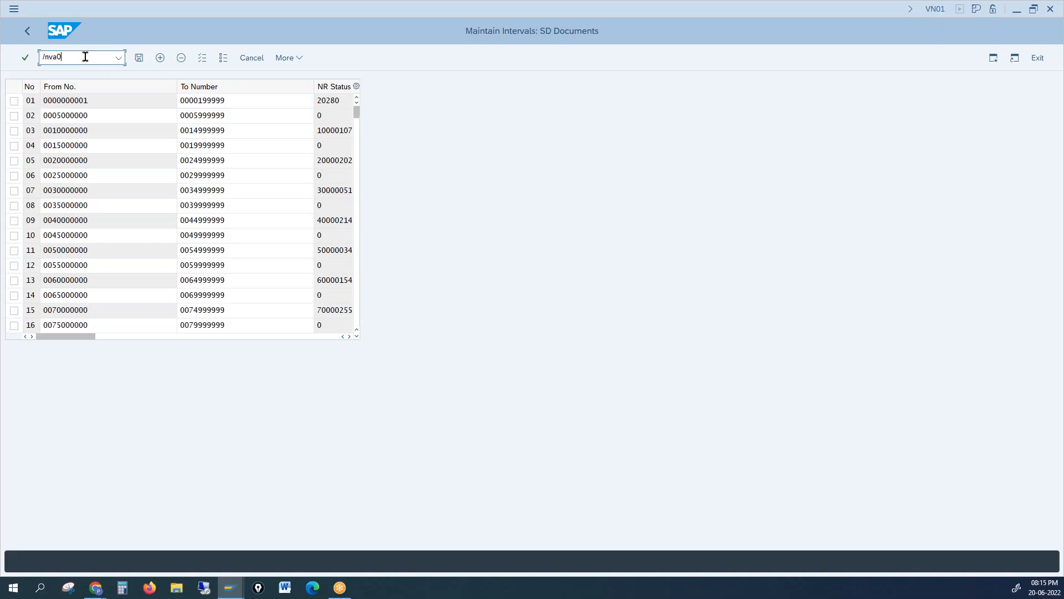
key(BackSpace)
text(01)
key(Return)
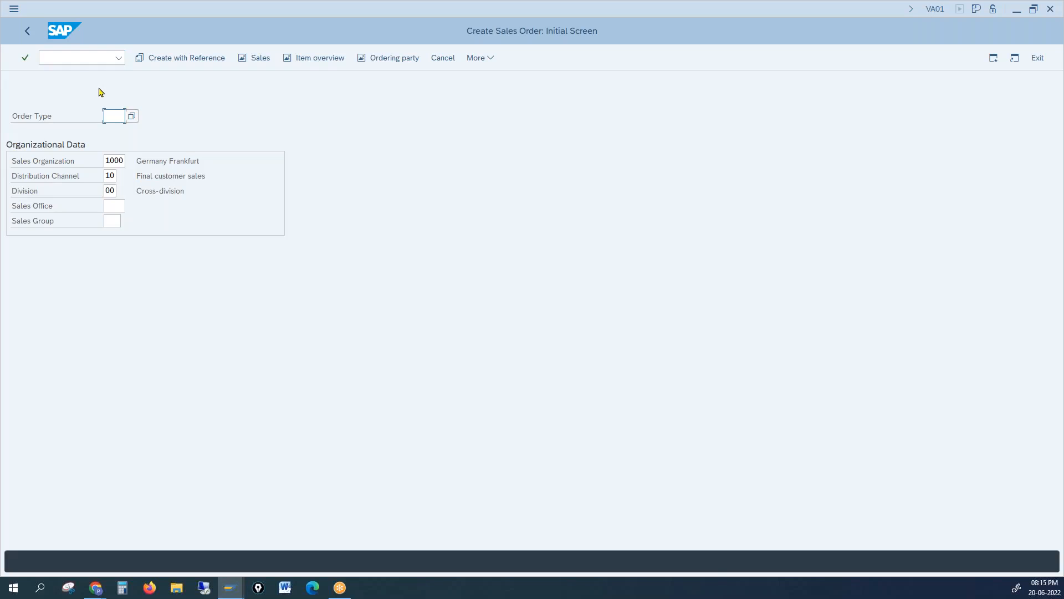
text(or)
key(Return)
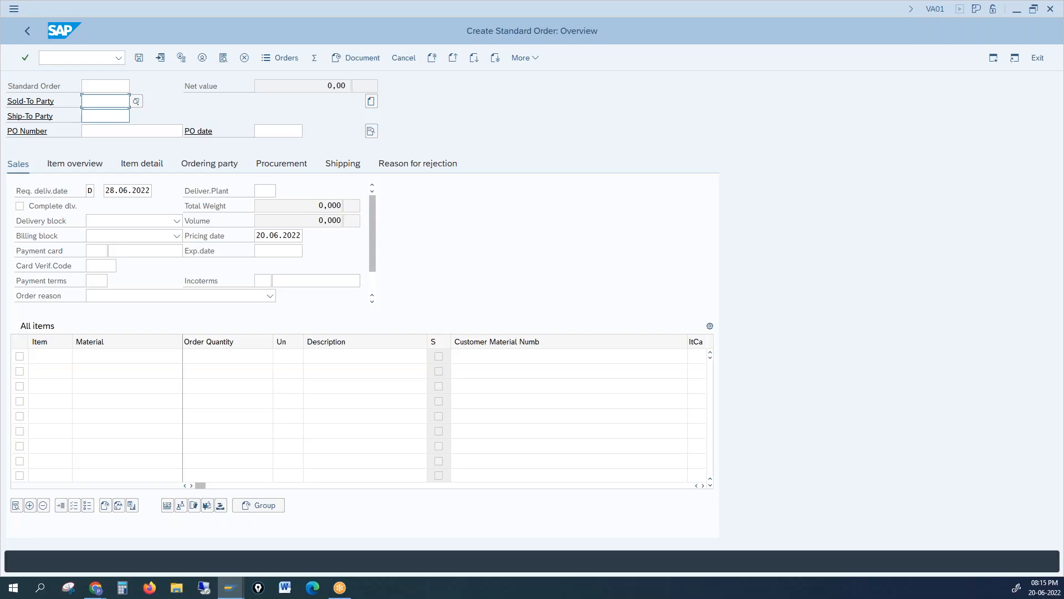
Look up the document numbers allowed for external assignment in the Standard Order number field, and close the lookup.
click(113, 88)
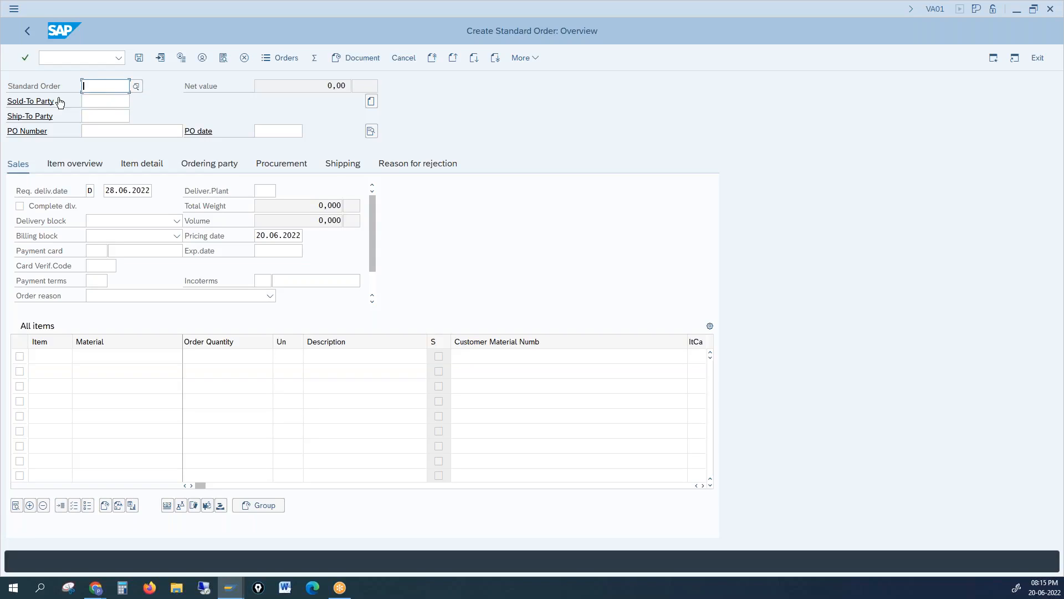
click(136, 87)
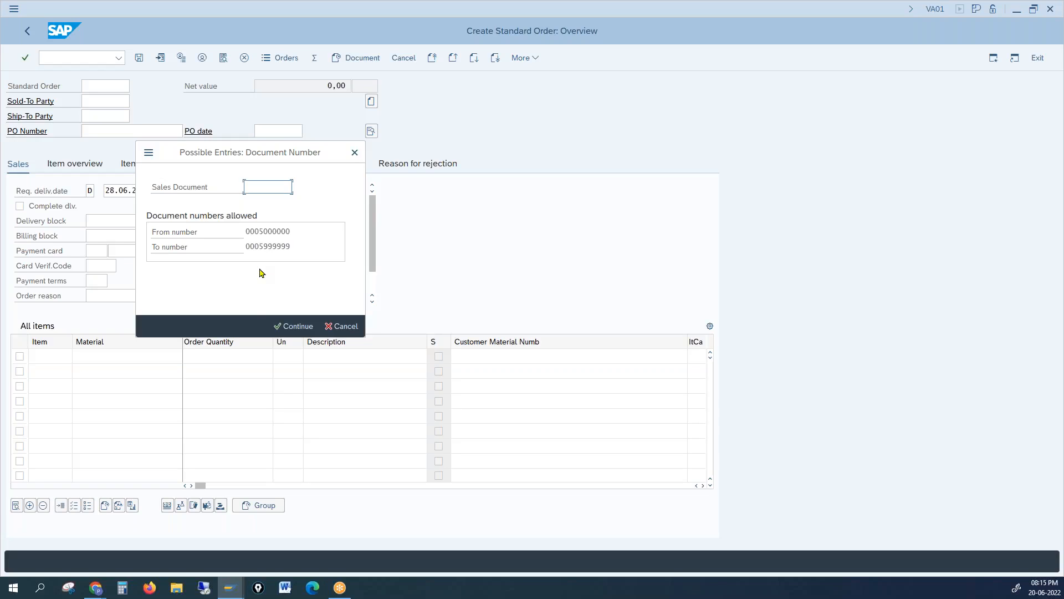
click(358, 156)
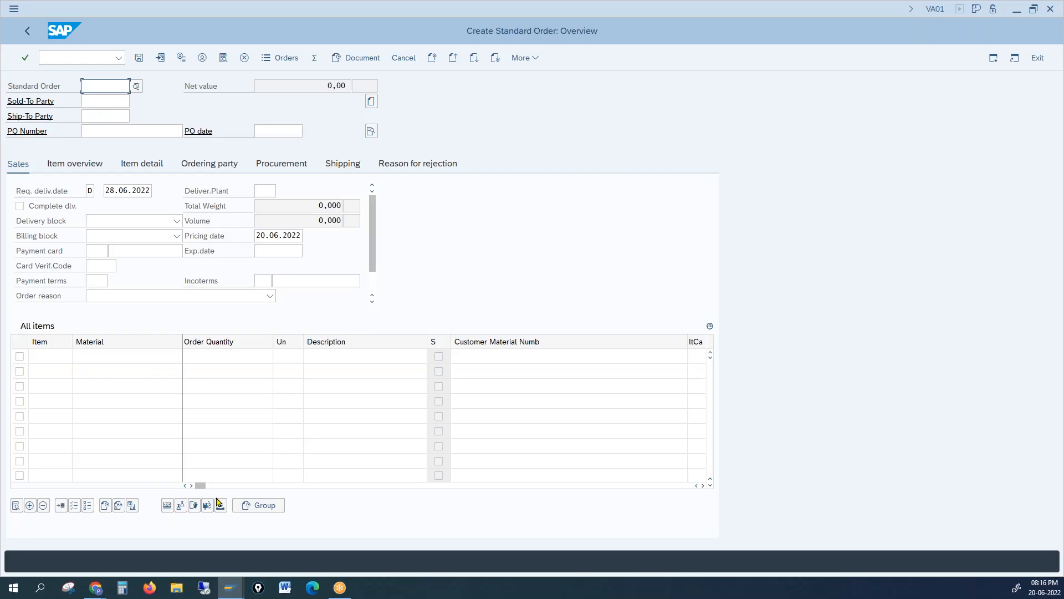
Return to the Standard Order type details and examine the Sub-item increment field.
mouse_move(228, 586)
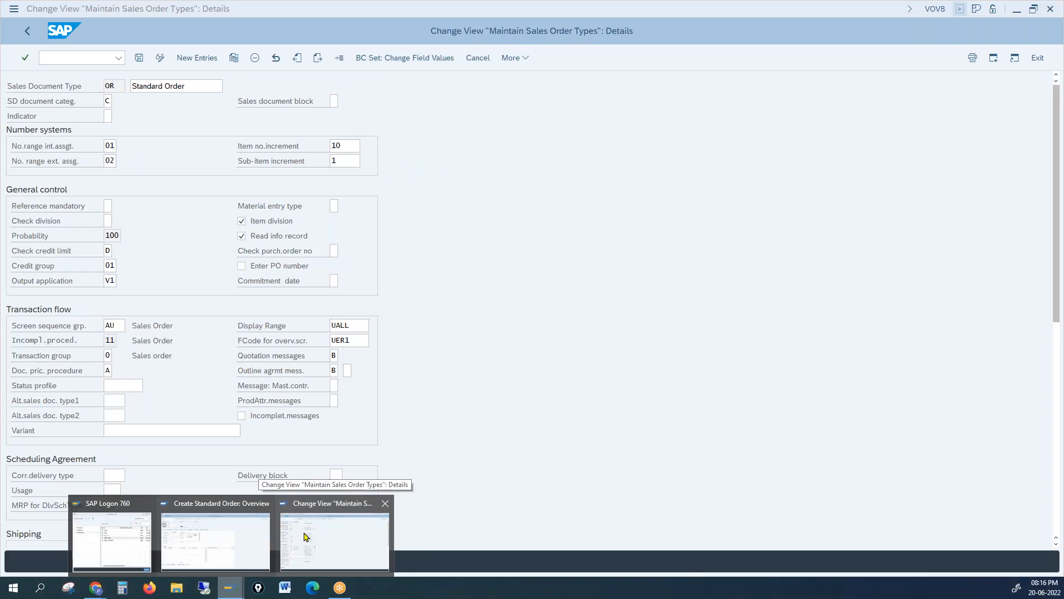
click(304, 535)
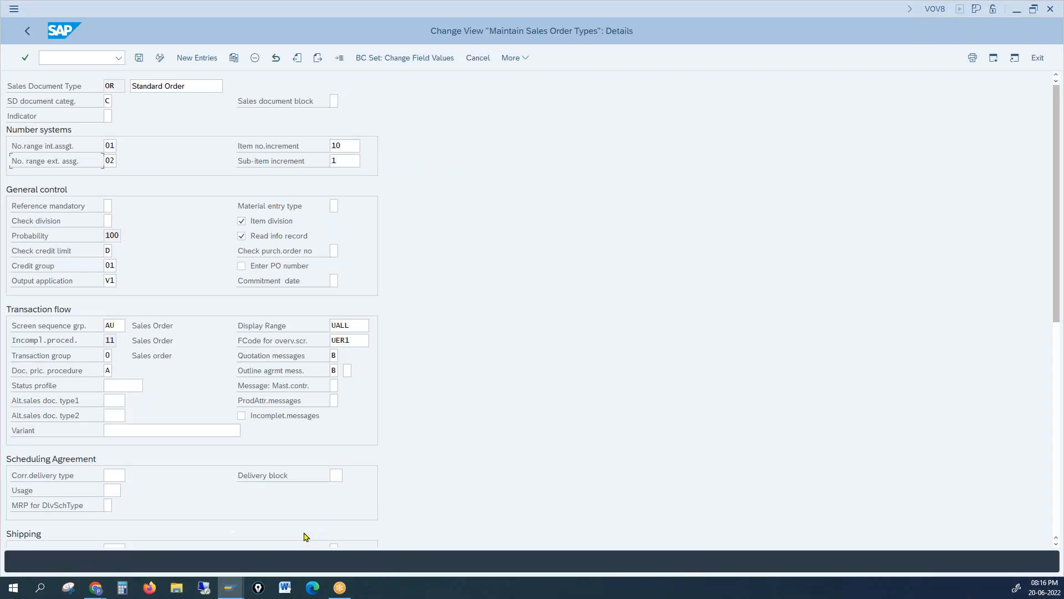
click(348, 159)
Start creating a quotation with /nva21 in the sales order window and continue to its overview.
click(231, 587)
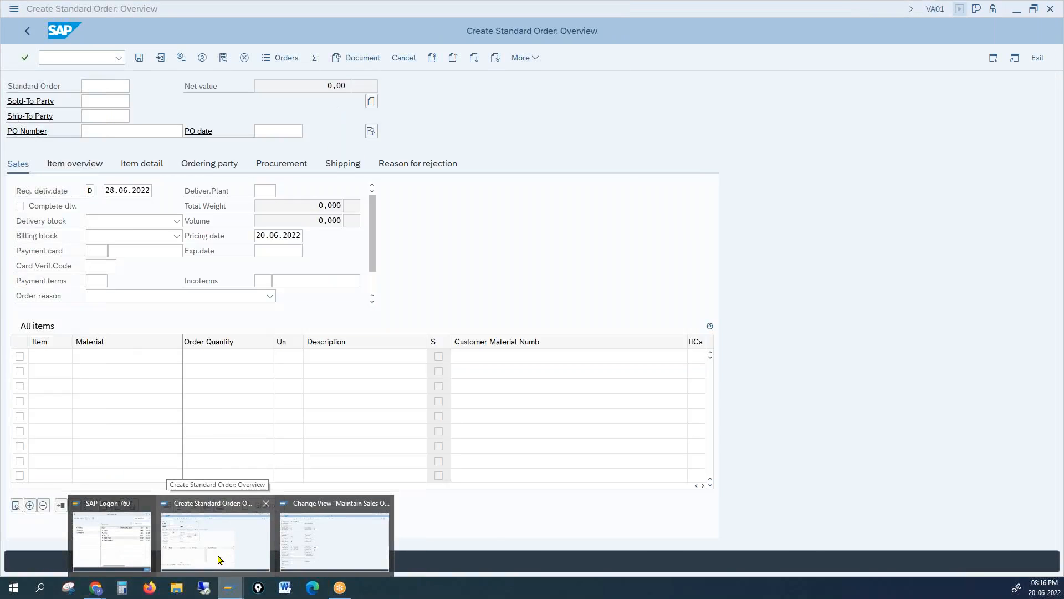
click(217, 558)
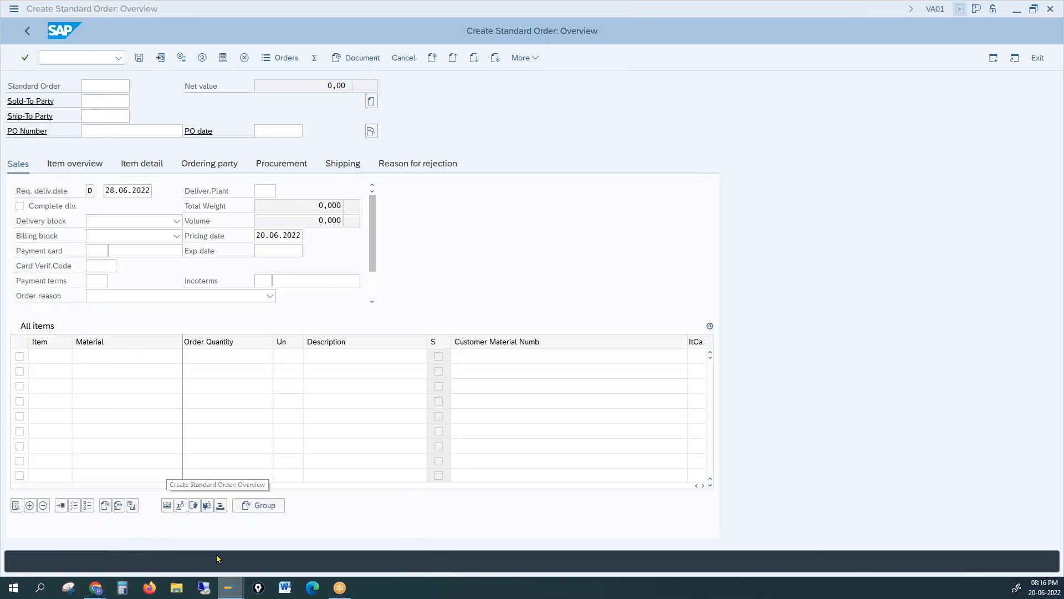
click(93, 59)
text(/nva21)
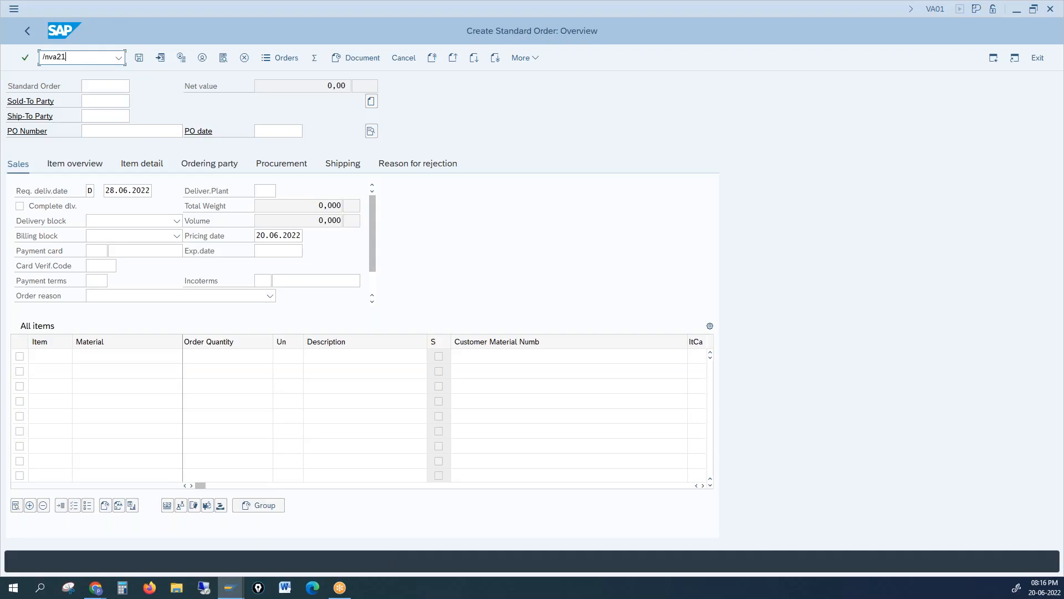
key(Return)
key(Return)
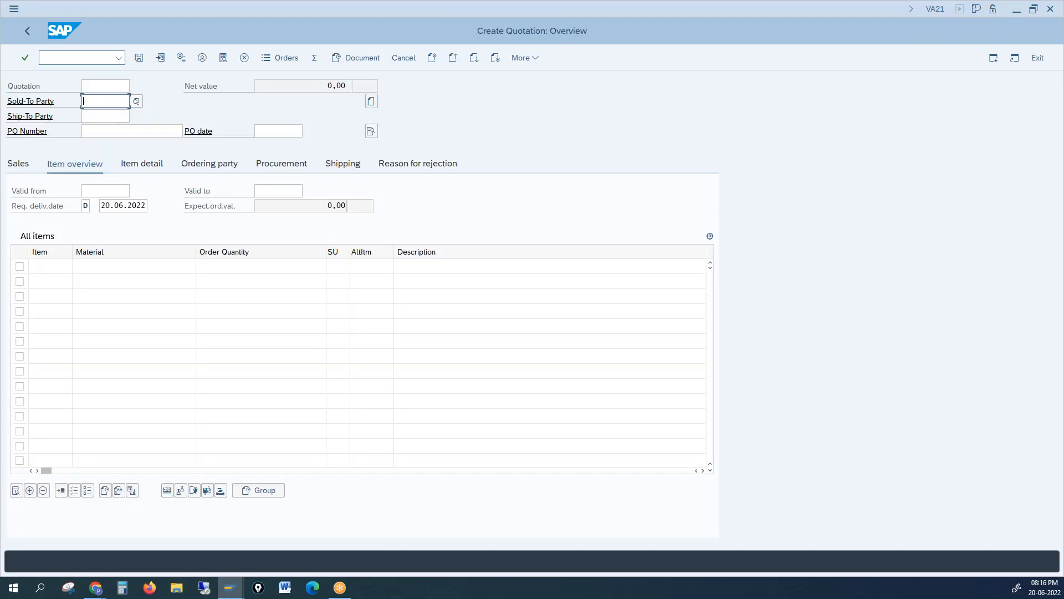
Enter the same customer number as both Sold-To Party and Ship-To Party of the quotation.
text(1)
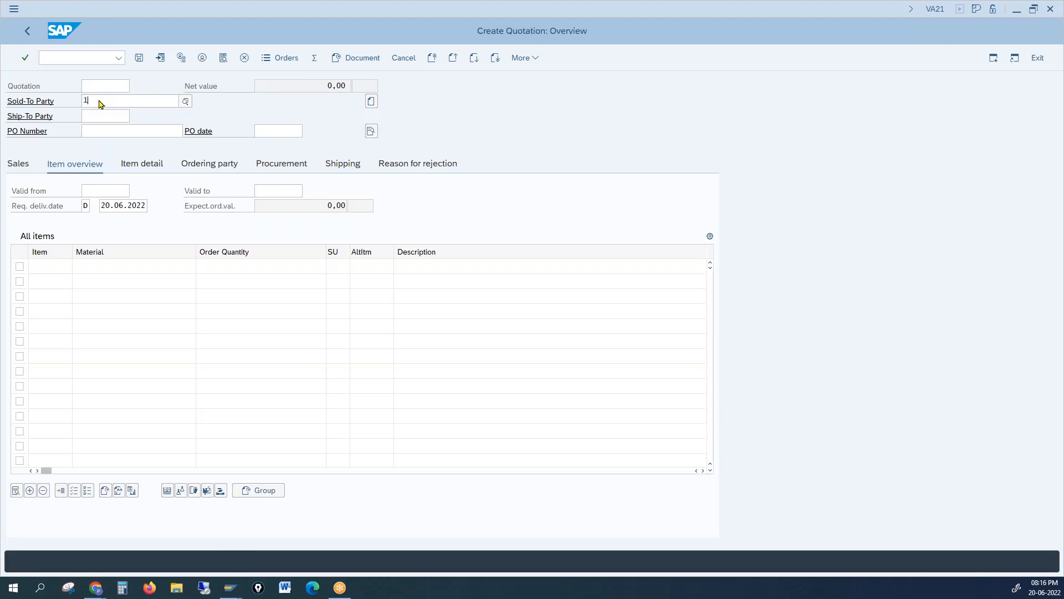
text(000)
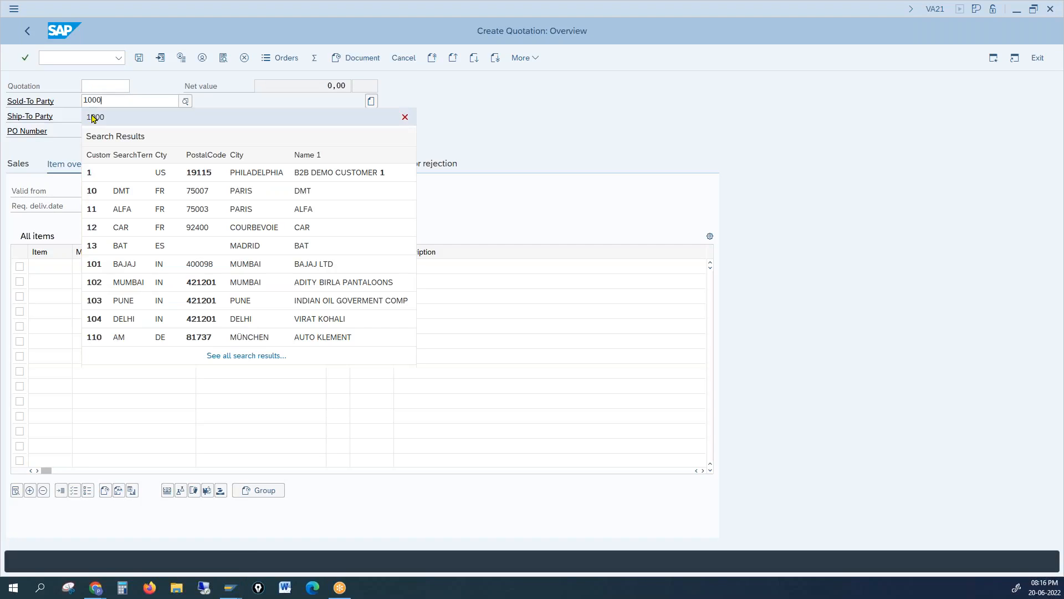
click(112, 111)
click(113, 114)
text(1)
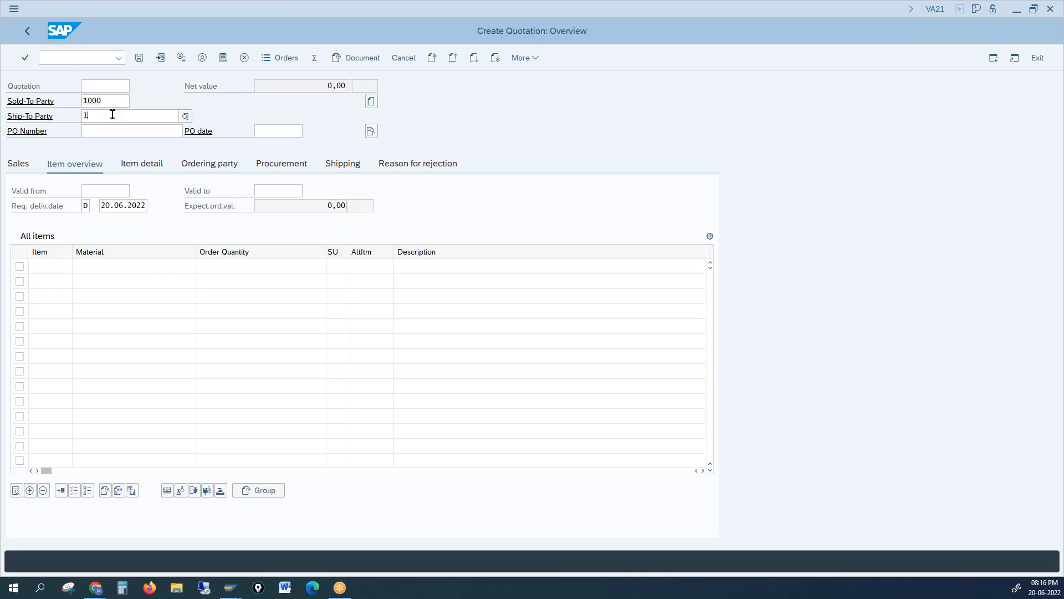
text(000)
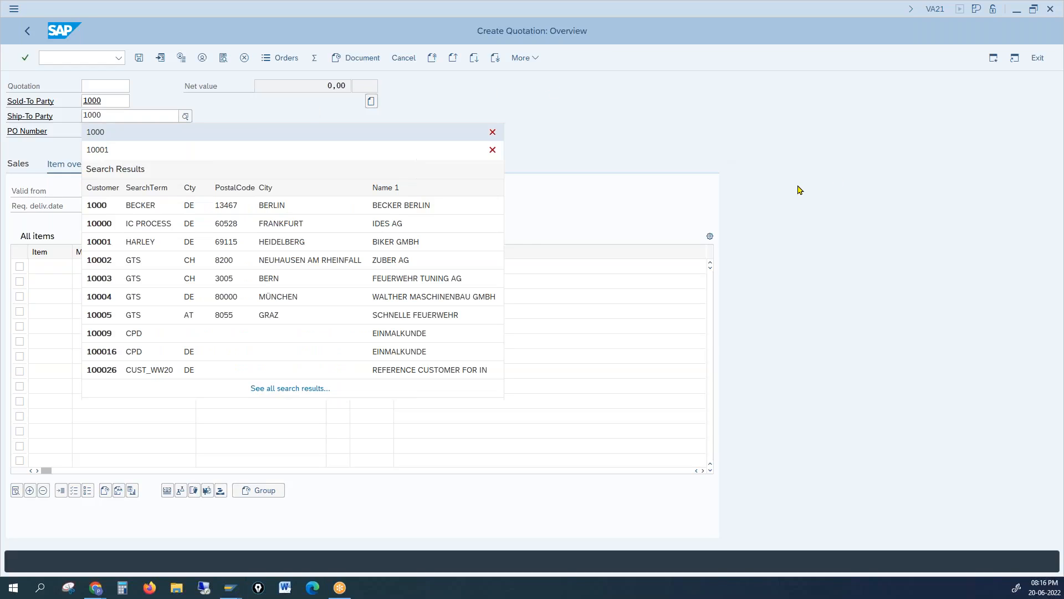
click(104, 137)
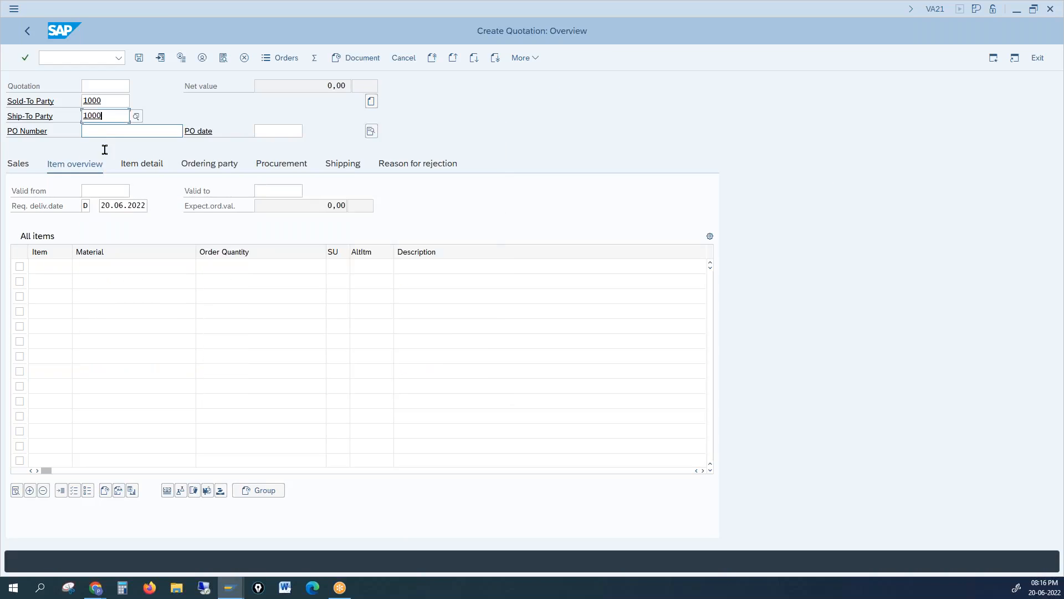
Try to proceed to the quotation's first item, choosing the first listed sales employee as partner, and exit the error dialog.
click(93, 264)
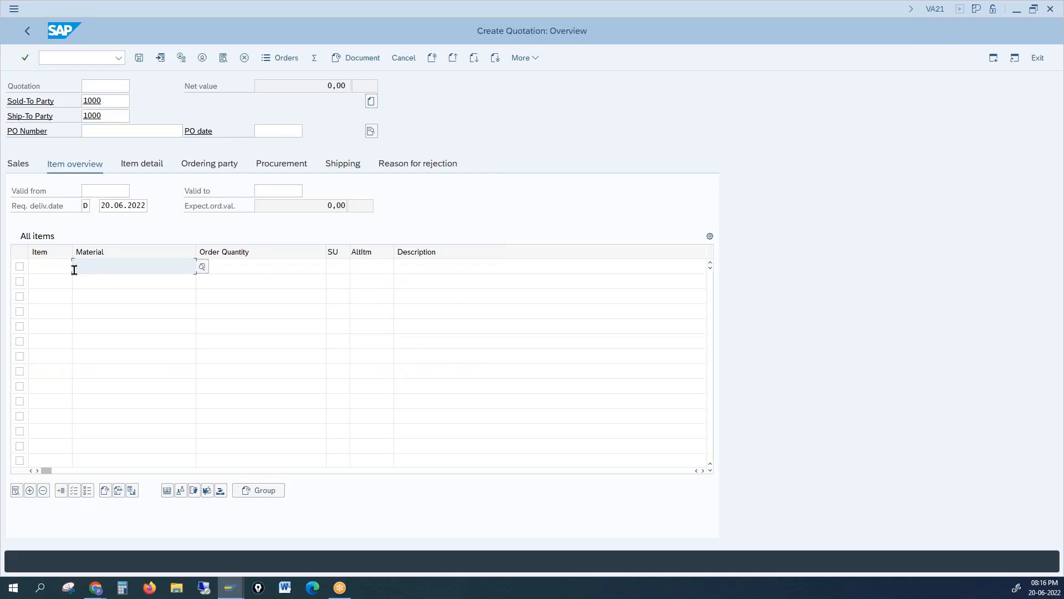
double_click(48, 268)
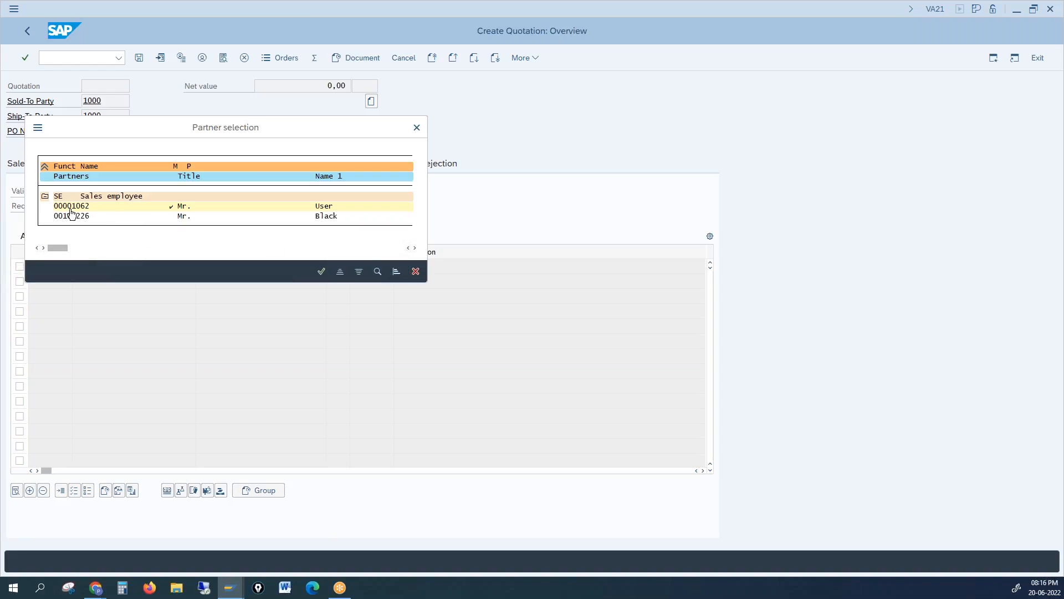
double_click(78, 209)
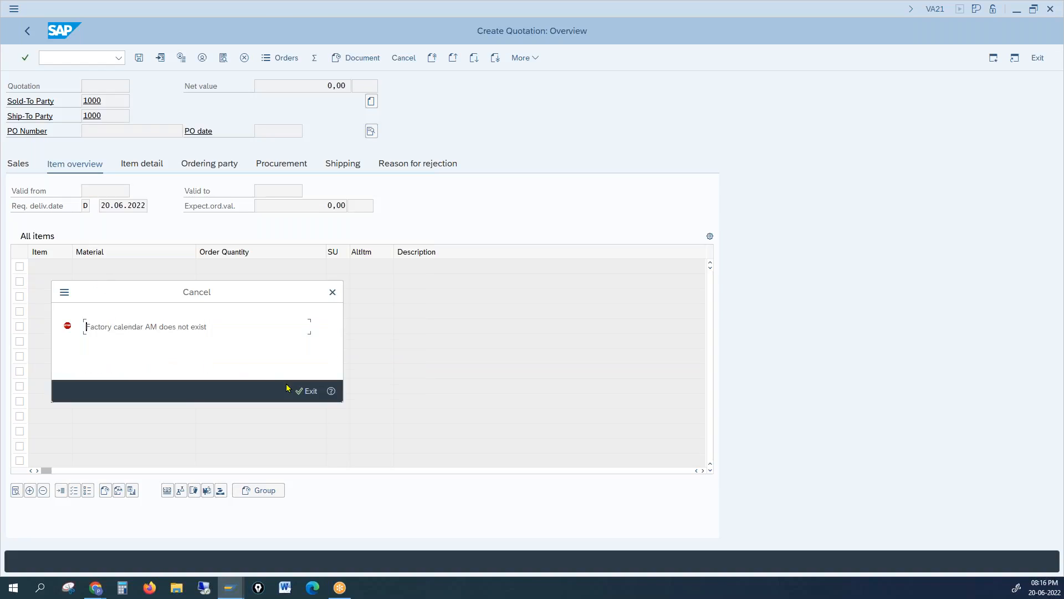
click(301, 392)
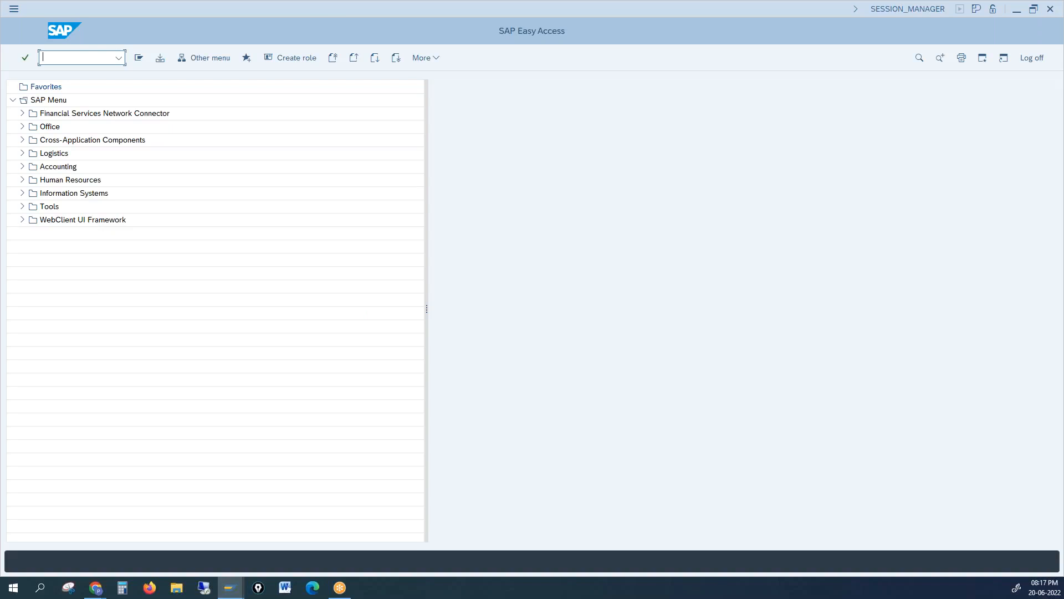
Return to the Standard Order type details and examine the Item no.increment field.
click(452, 275)
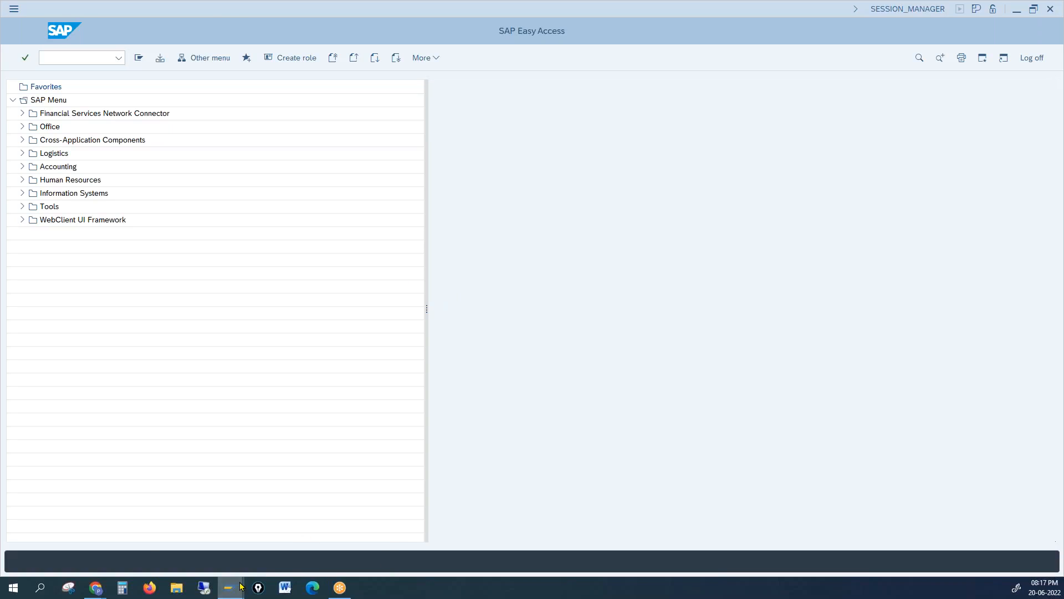
mouse_move(240, 586)
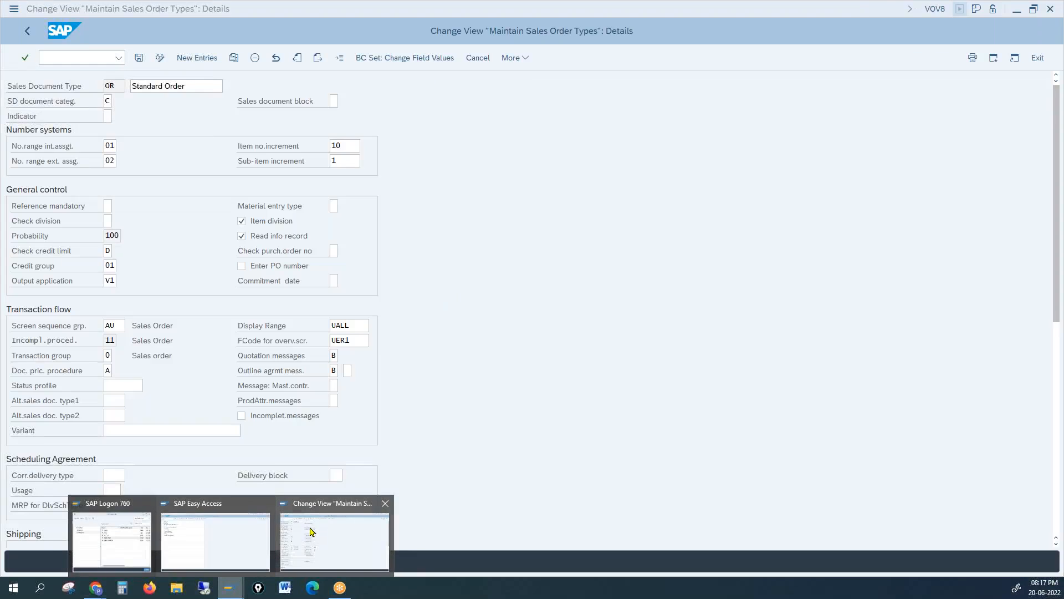
click(310, 531)
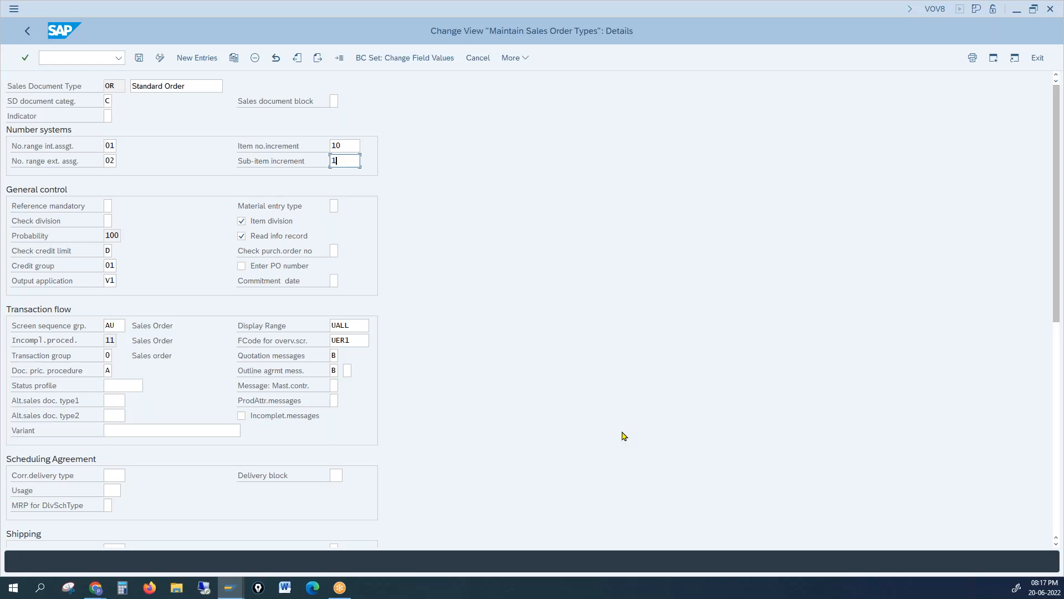
click(288, 150)
Switch to the SAP Logon window and open the ECC connection.
click(230, 592)
mouse_move(227, 589)
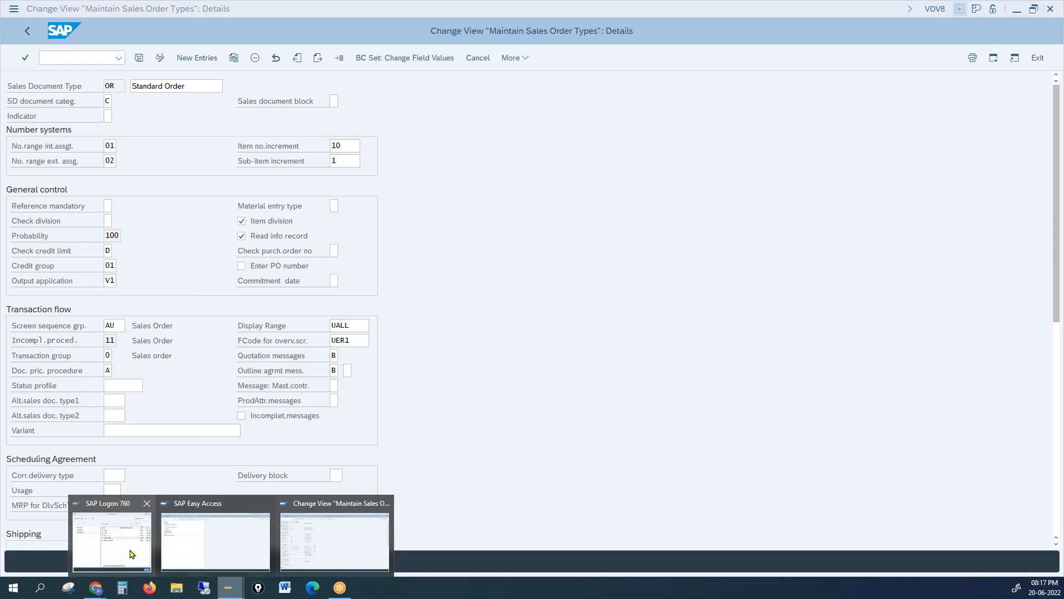
mouse_move(131, 554)
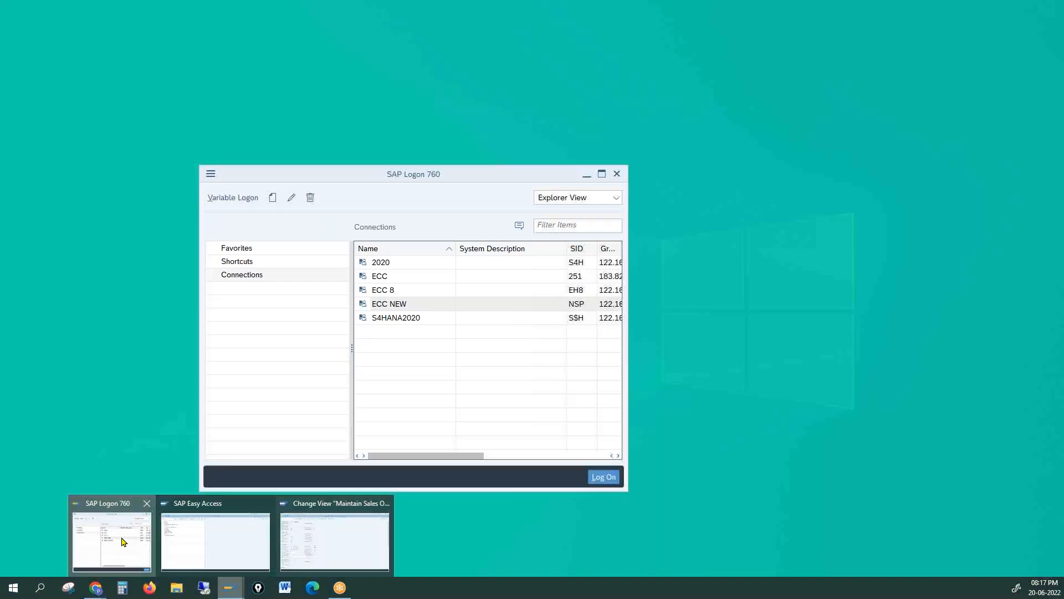
click(124, 542)
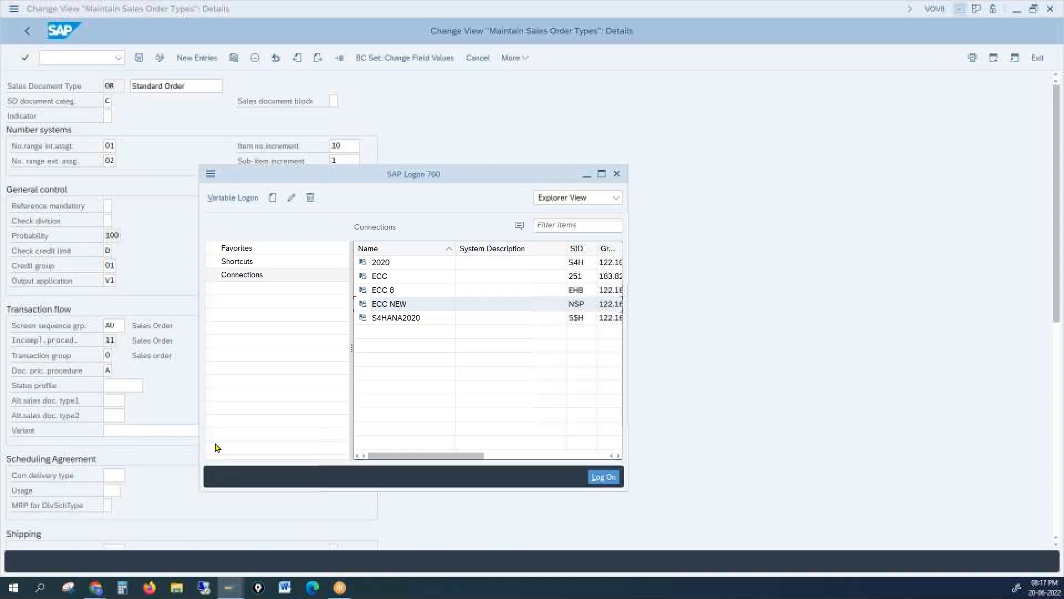
double_click(382, 277)
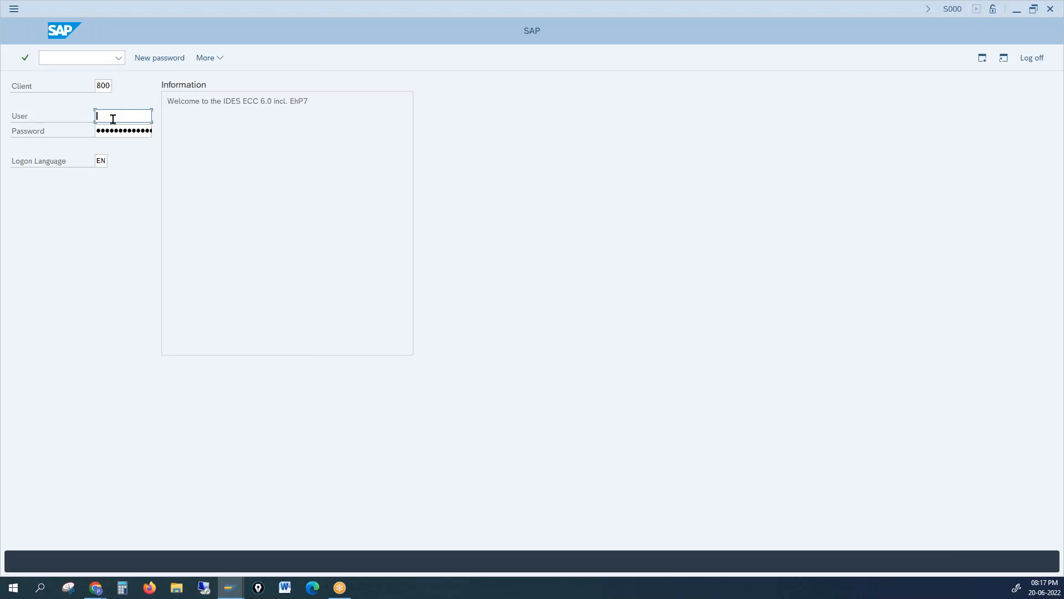
Try to log on with the account user name and password, and close the logon window.
text(prav)
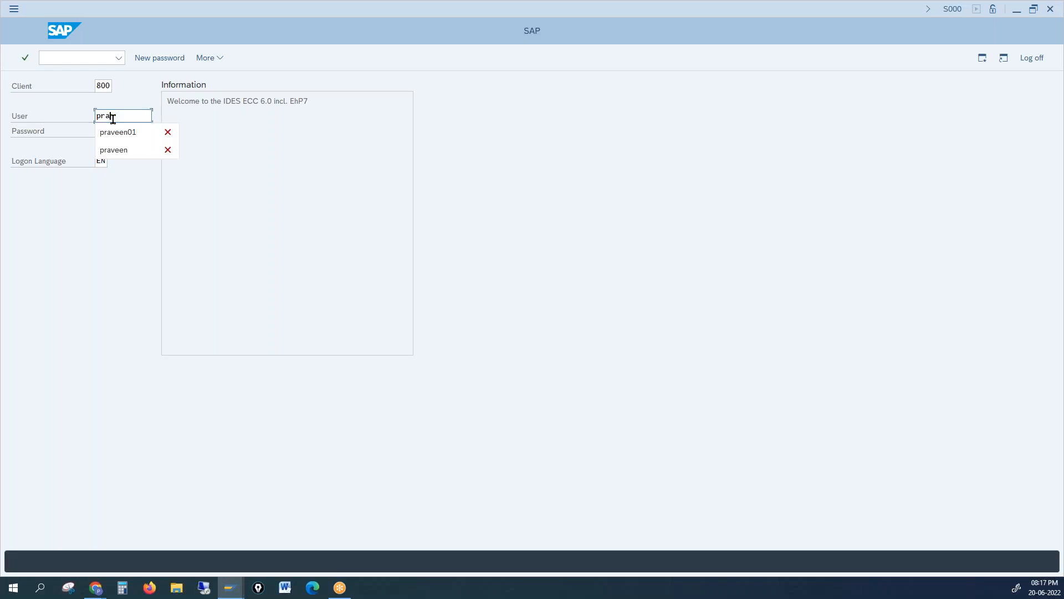
text(een)
key(Tab)
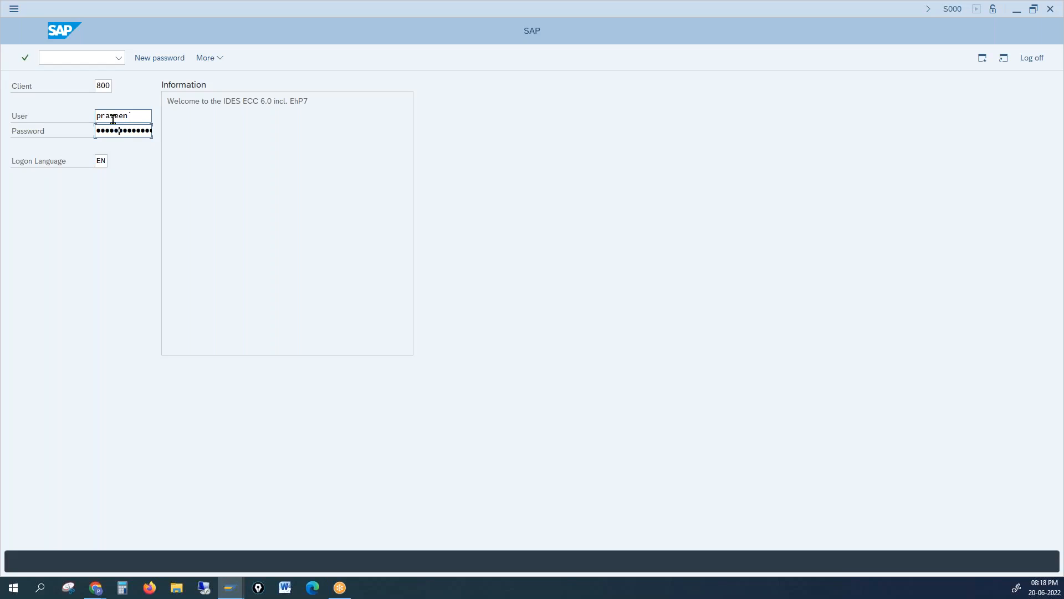
key(Return)
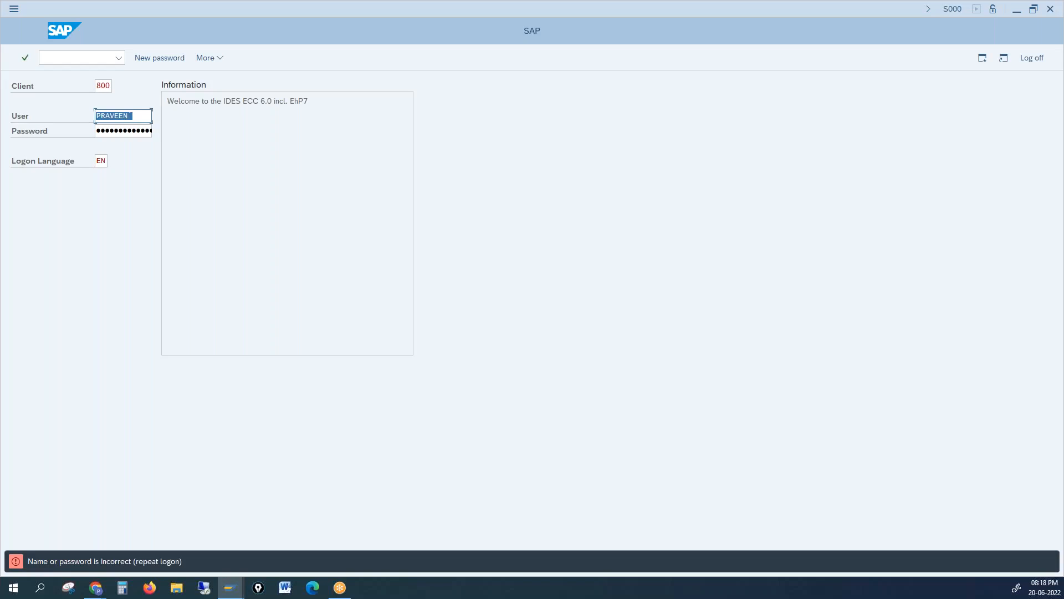
click(1051, 10)
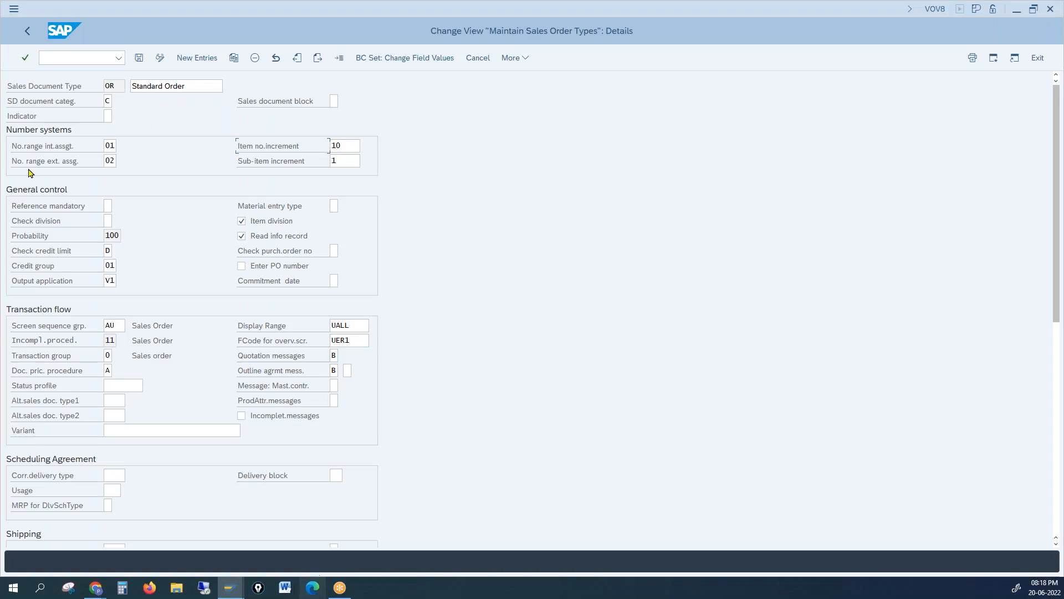
Review the Standard Order's Reference mandatory, Sales document block, Indicator, No.range int.assgt. and SD document categ. fields.
click(111, 206)
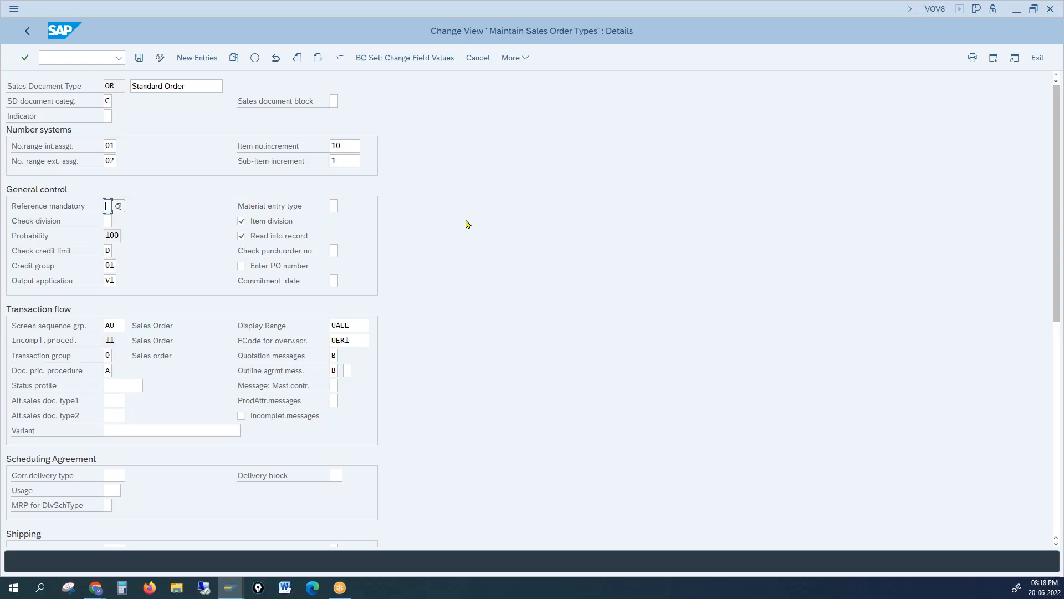
click(335, 99)
key(alt+Tab)
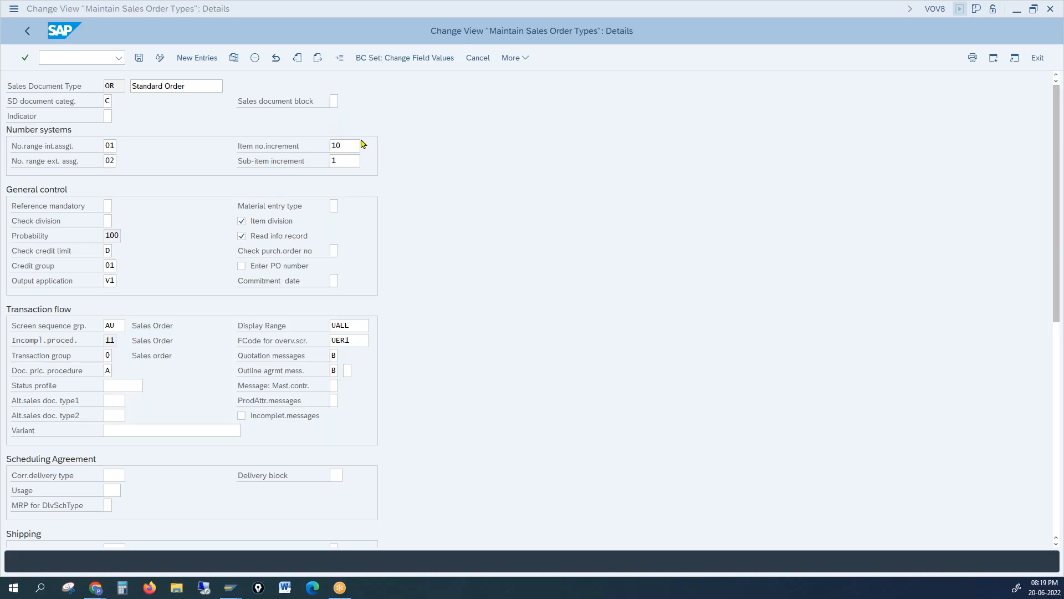
click(485, 194)
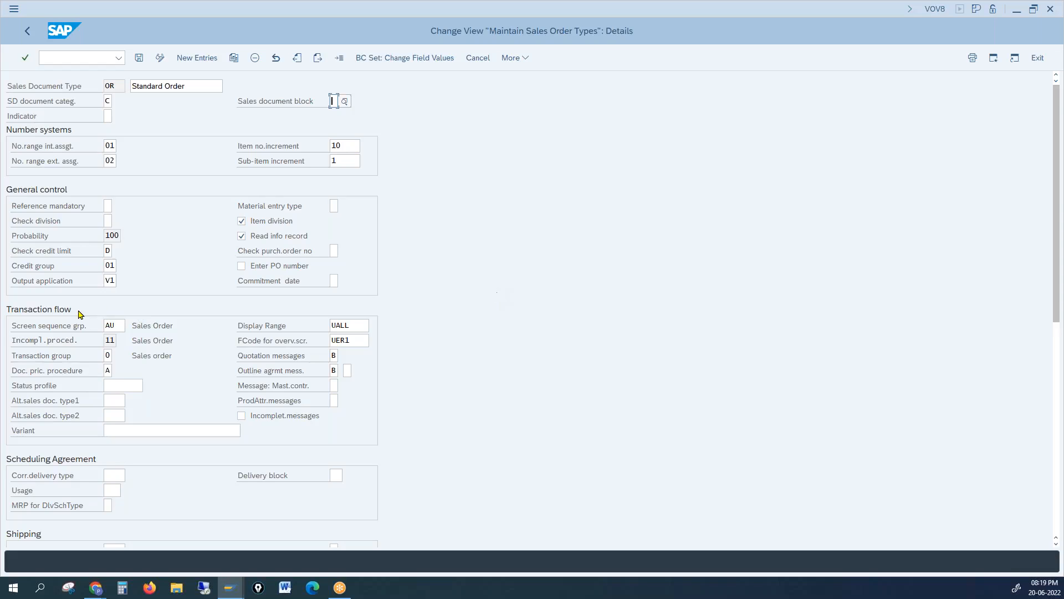
key(ctrl+2)
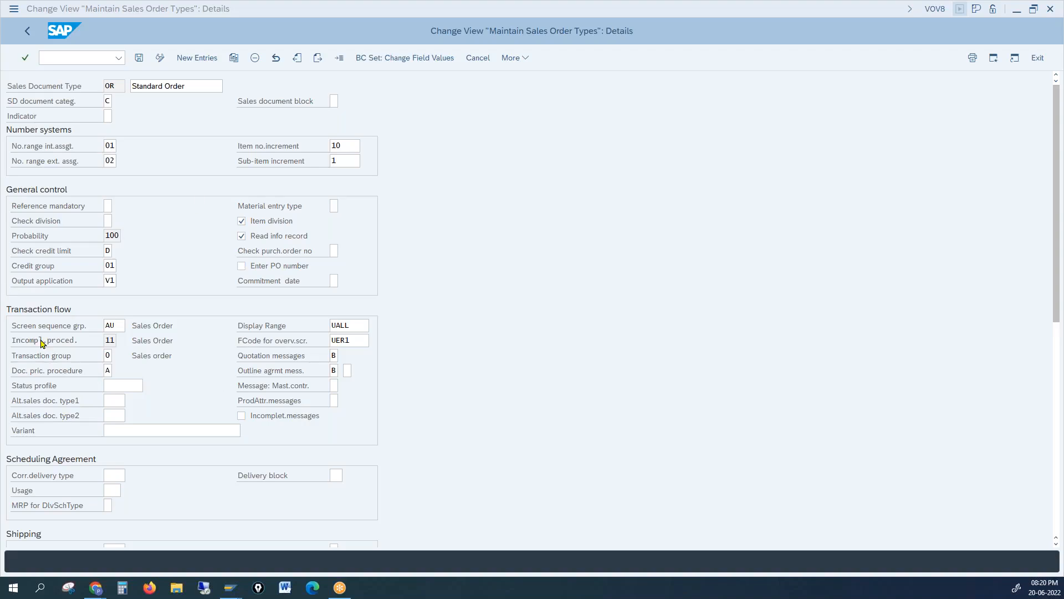
click(478, 288)
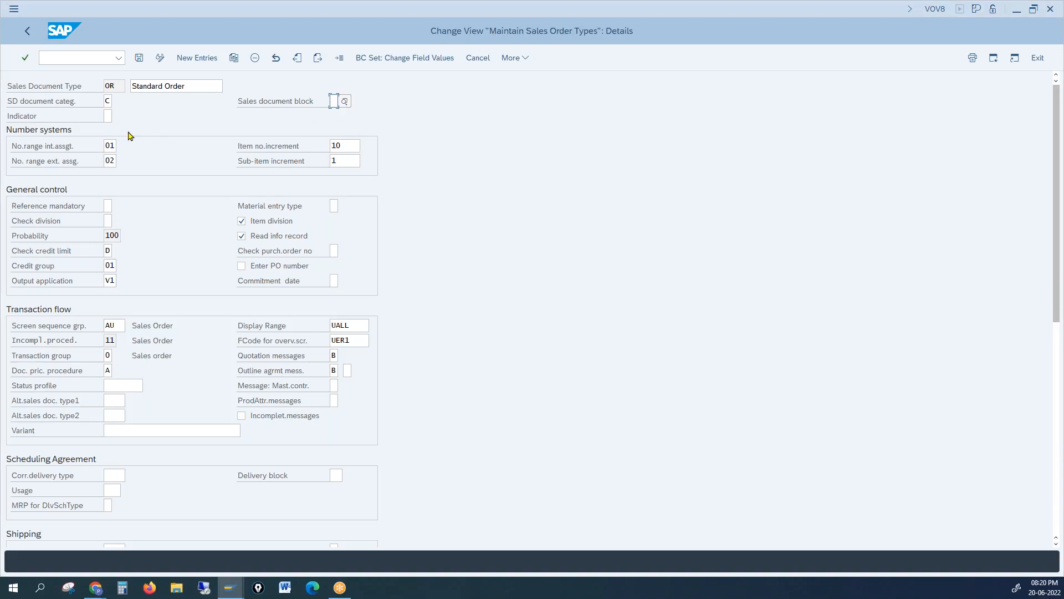
click(108, 116)
click(110, 146)
click(107, 101)
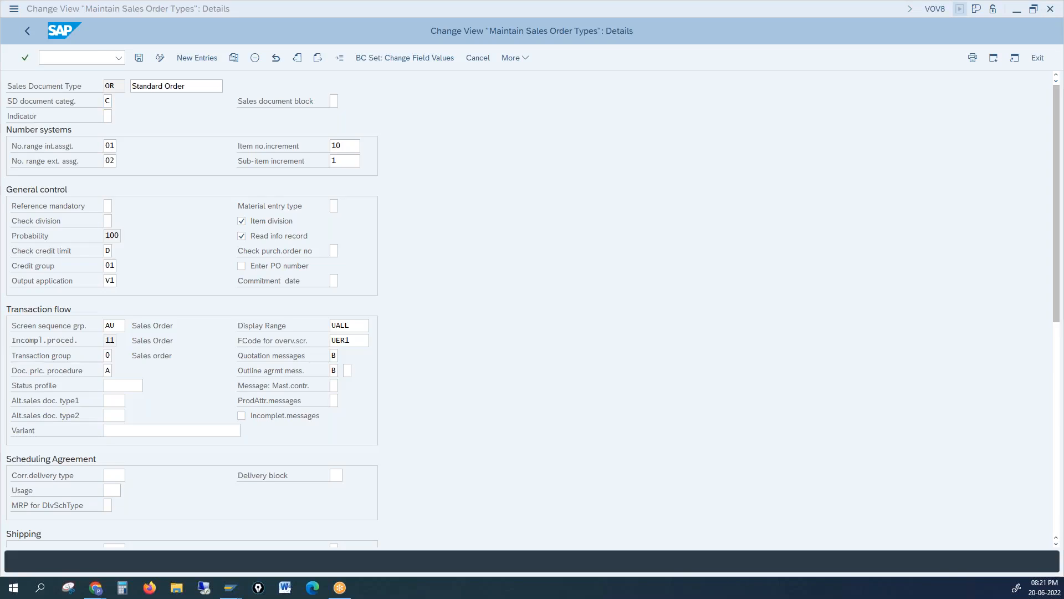
Switch to File Explorer, open the mm folder under SD Docs > Docs, and select the vov8 image.
click(177, 588)
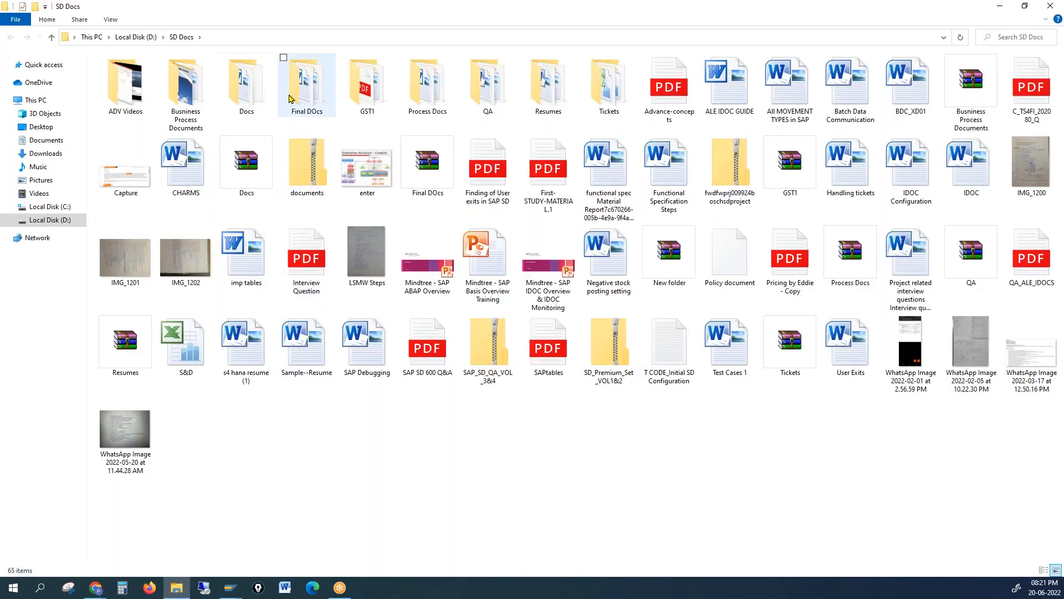
double_click(239, 95)
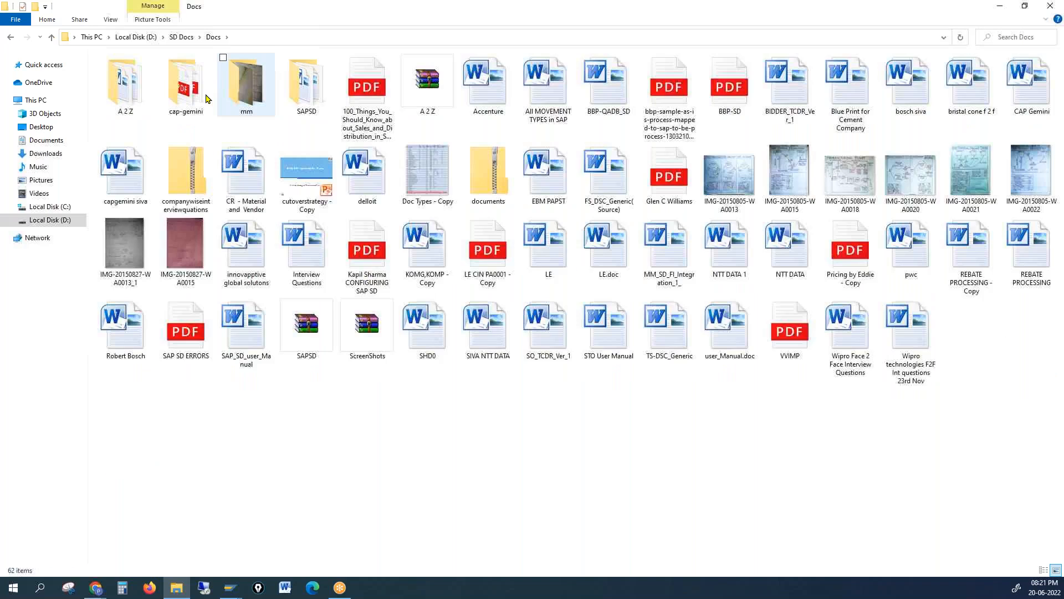
click(247, 92)
double_click(247, 91)
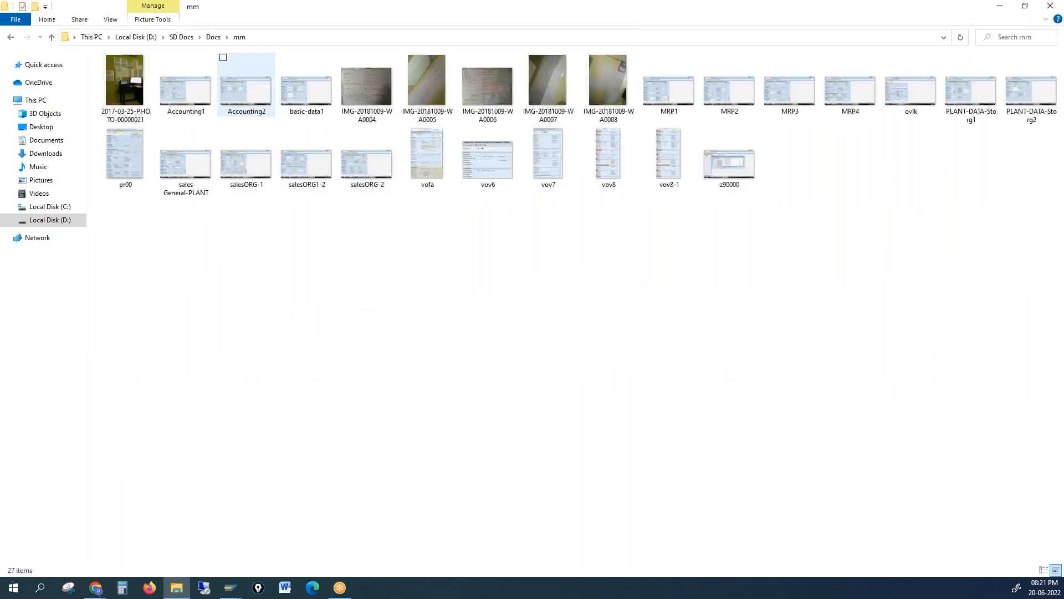
click(613, 179)
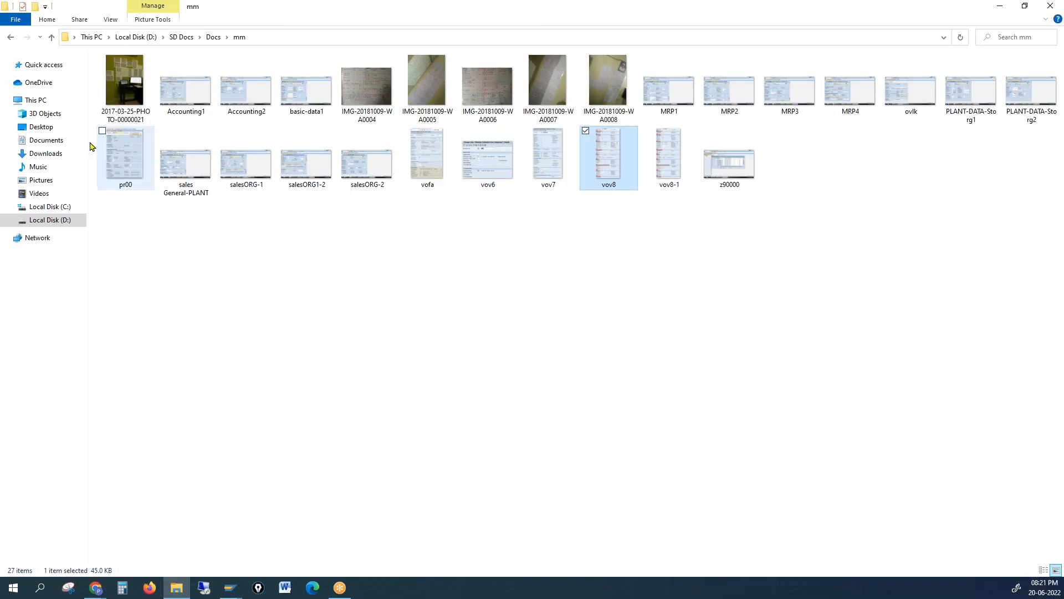
View the images 2017-03-25-PHOTO-00000021 and IMG-20181009-WA0007, closing each one after inspection.
double_click(127, 89)
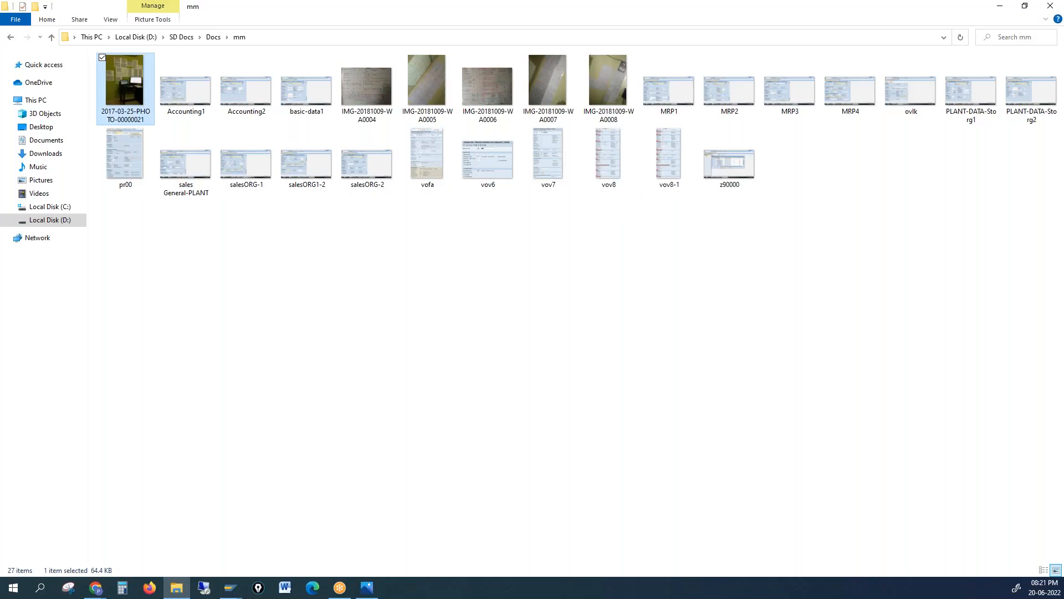
click(365, 588)
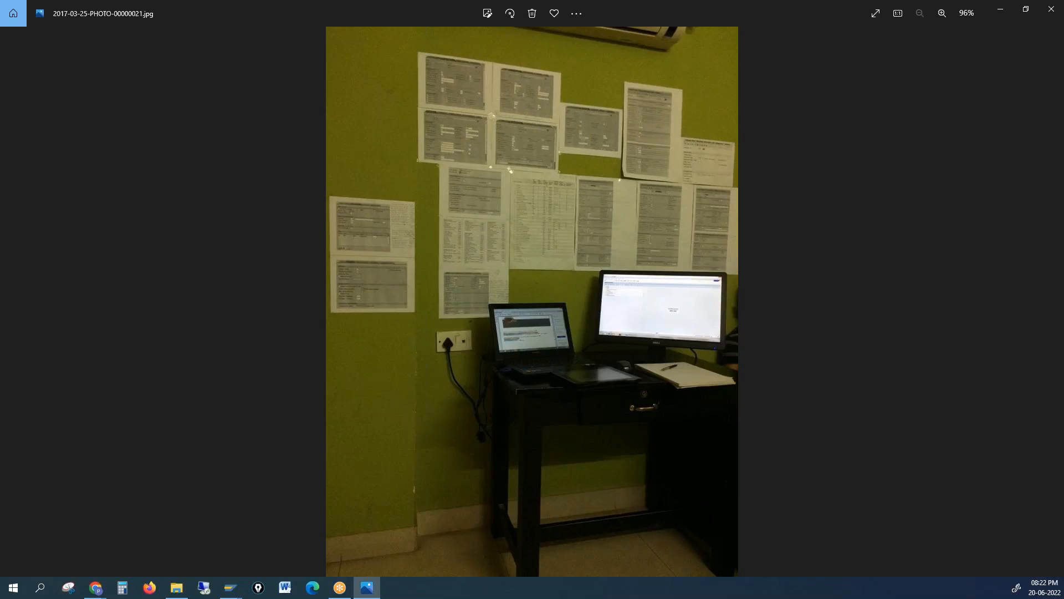
key(alt+Tab)
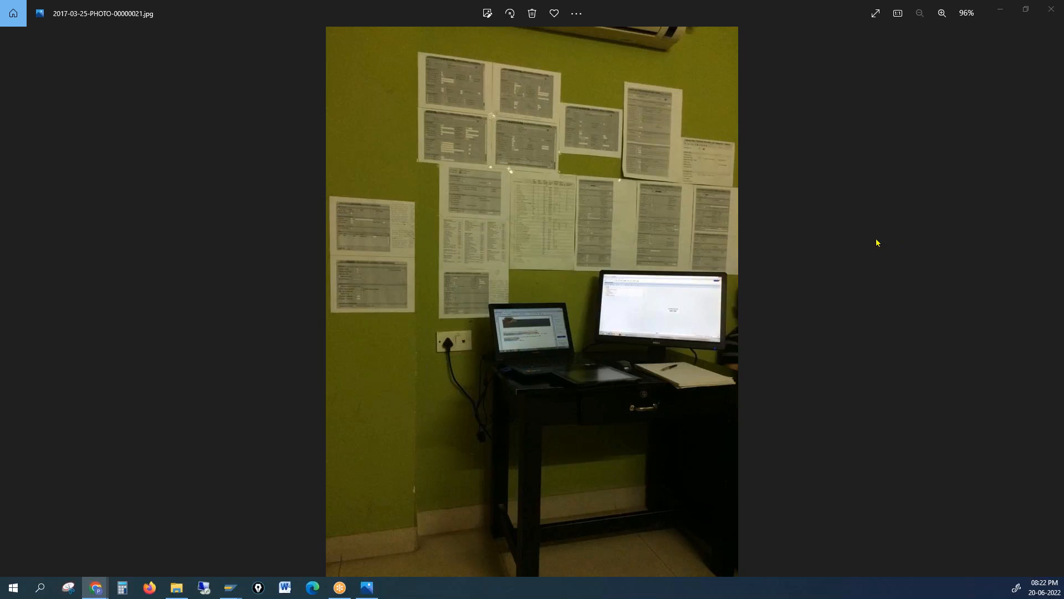
click(1051, 12)
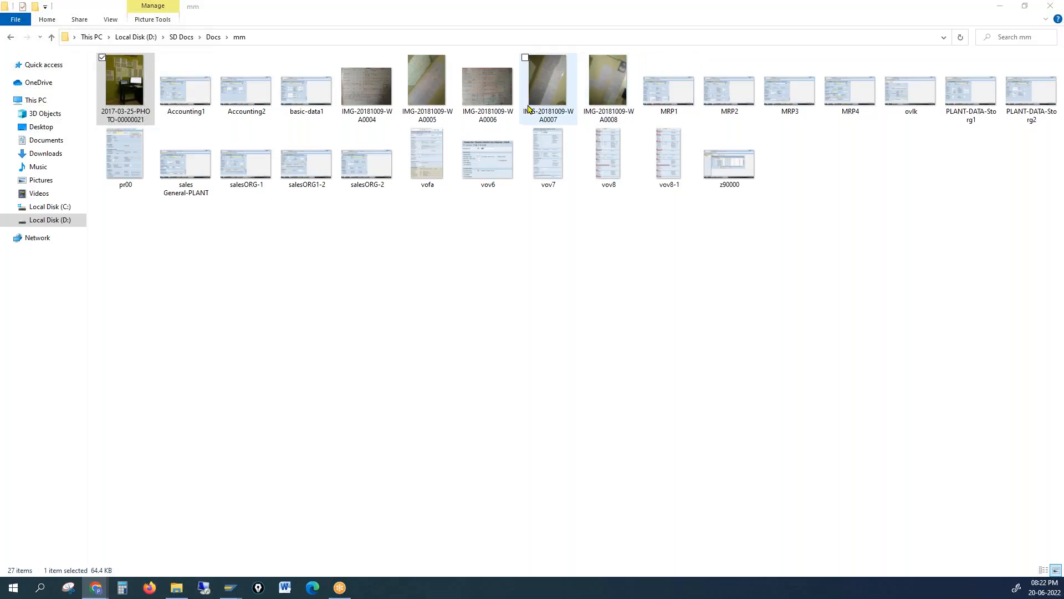
double_click(532, 89)
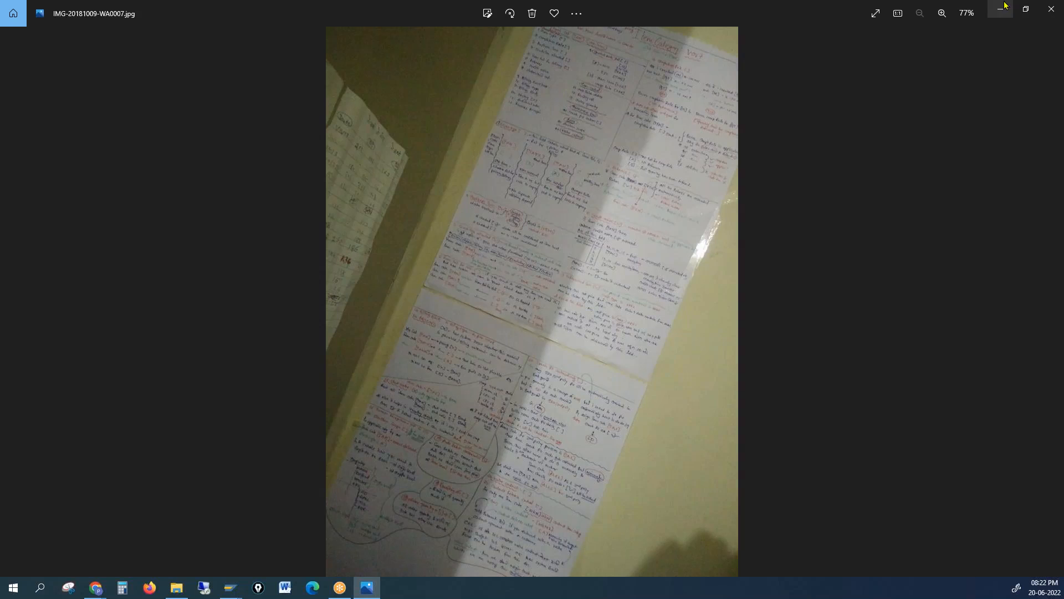
click(1049, 12)
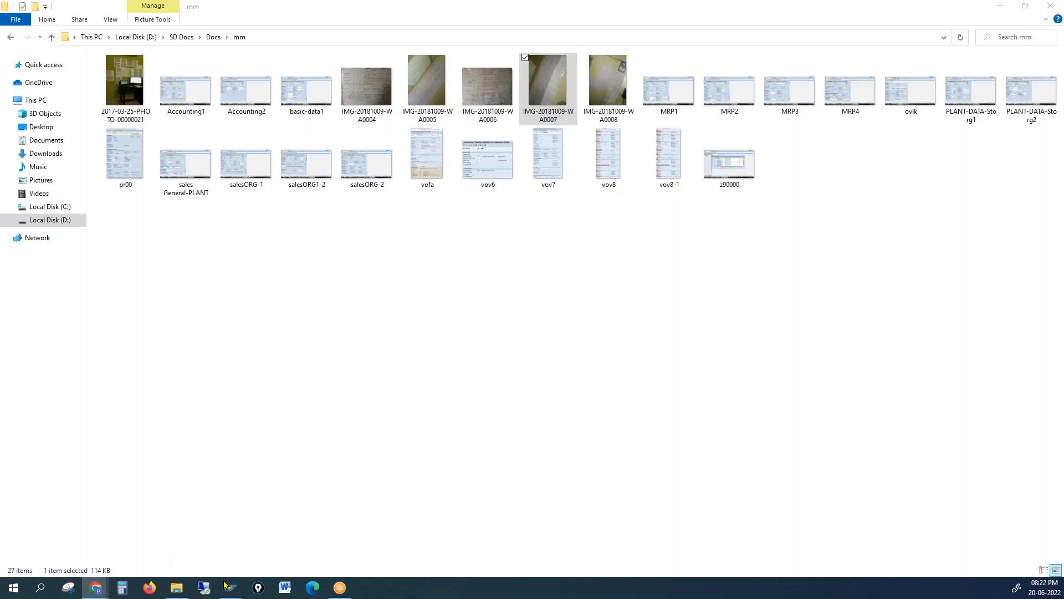
Switch back to the SAP Standard Order details and review the Item no.increment field.
mouse_move(227, 586)
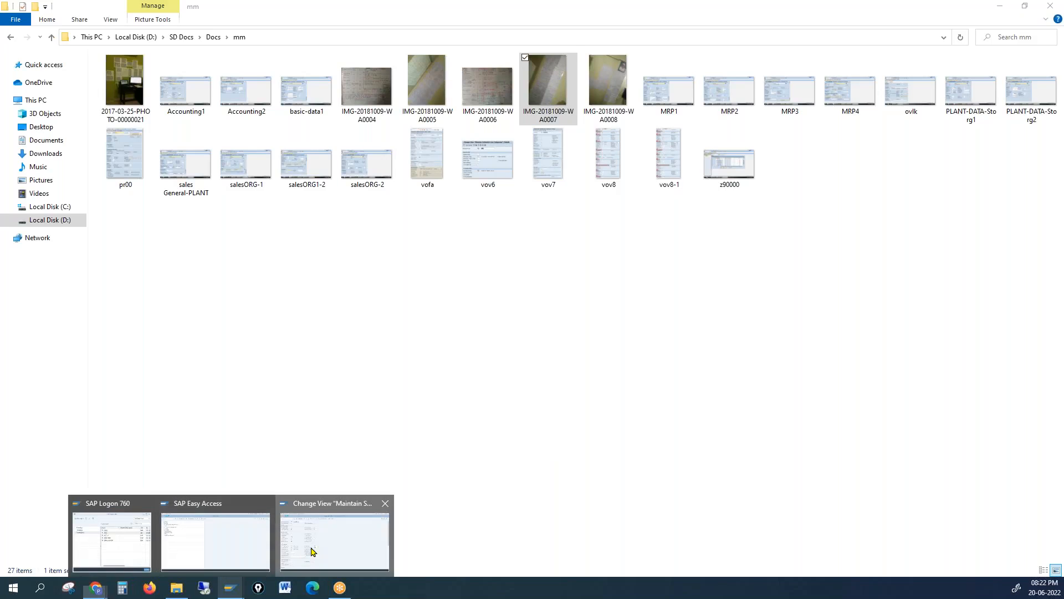
click(310, 551)
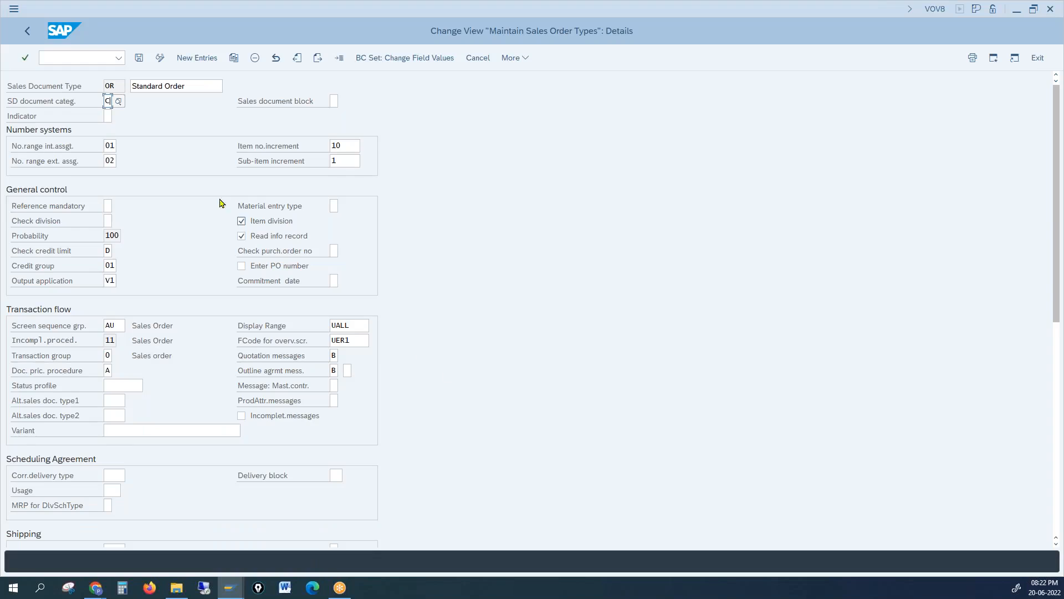
click(353, 145)
key(alt+Tab)
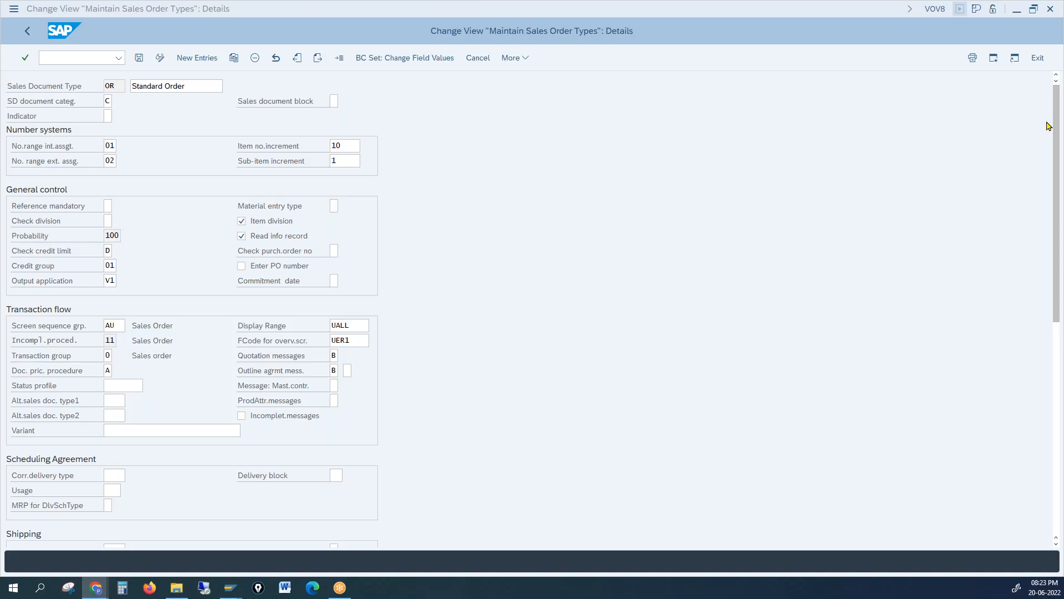
Start the screen annotation pen and sketch item 10 as X with its sub-item 11 as Y beside the form.
key(ctrl+alt+g)
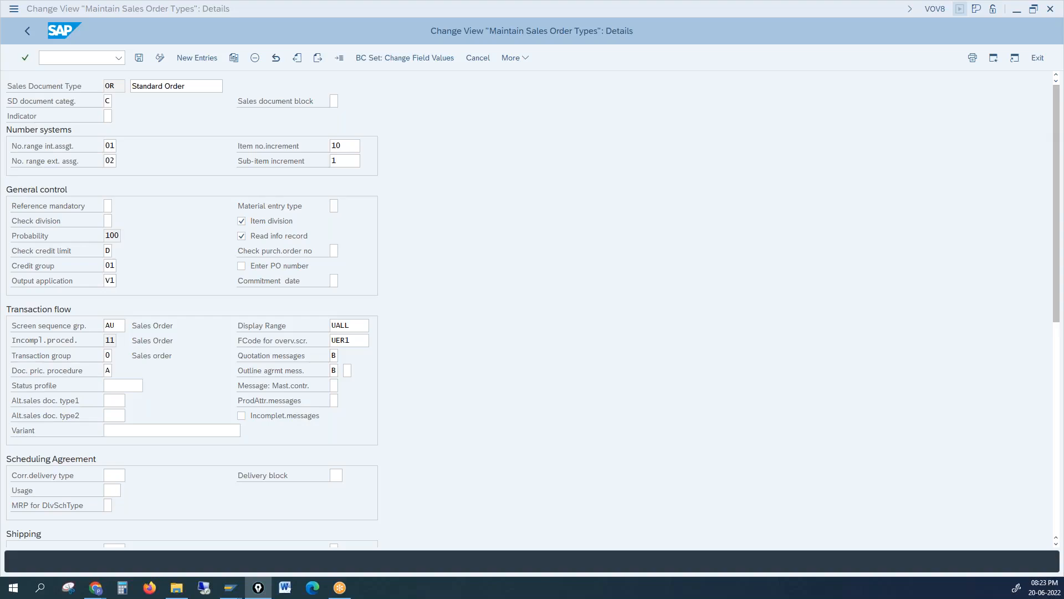
click(819, 531)
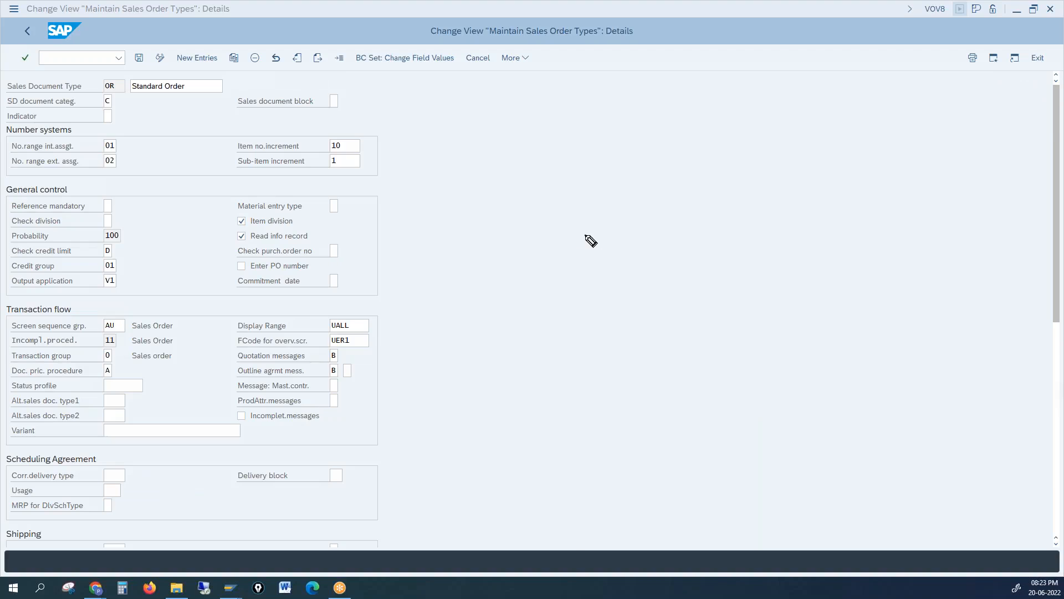
mouse_move(577, 213)
mouse_down()
mouse_move(598, 223)
mouse_move(572, 234)
mouse_move(590, 272)
mouse_up()
mouse_move(594, 266)
mouse_down()
mouse_move(598, 278)
mouse_move(622, 270)
mouse_up()
drag(620, 265, 618, 285)
mouse_move(532, 210)
mouse_down()
mouse_move(533, 277)
mouse_move(551, 279)
mouse_up()
click(540, 271)
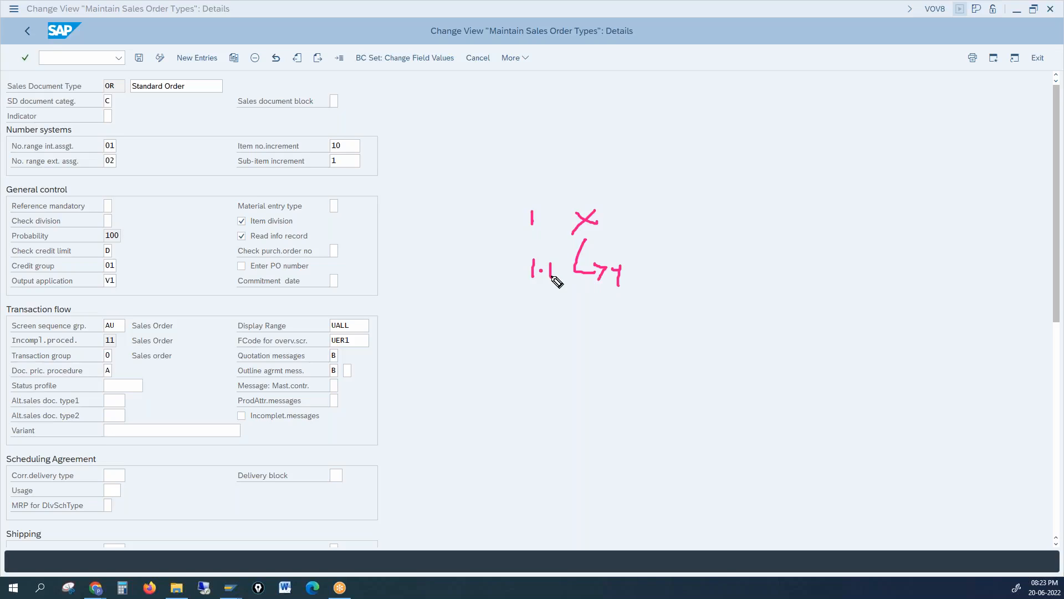
drag(544, 213, 549, 218)
mouse_move(549, 261)
mouse_down()
mouse_move(533, 268)
mouse_move(551, 278)
mouse_up()
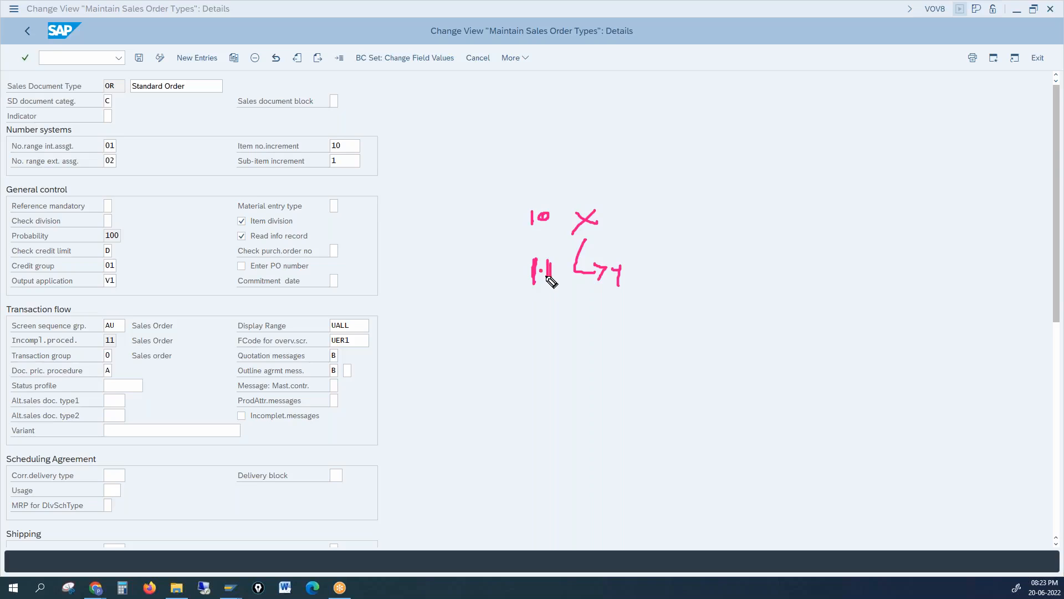
Clear the item numbering sketch and handwrite the heading BOM with Computer beneath it.
right_click(589, 245)
mouse_move(571, 106)
mouse_down()
mouse_move(566, 129)
mouse_move(642, 112)
mouse_move(650, 124)
mouse_up()
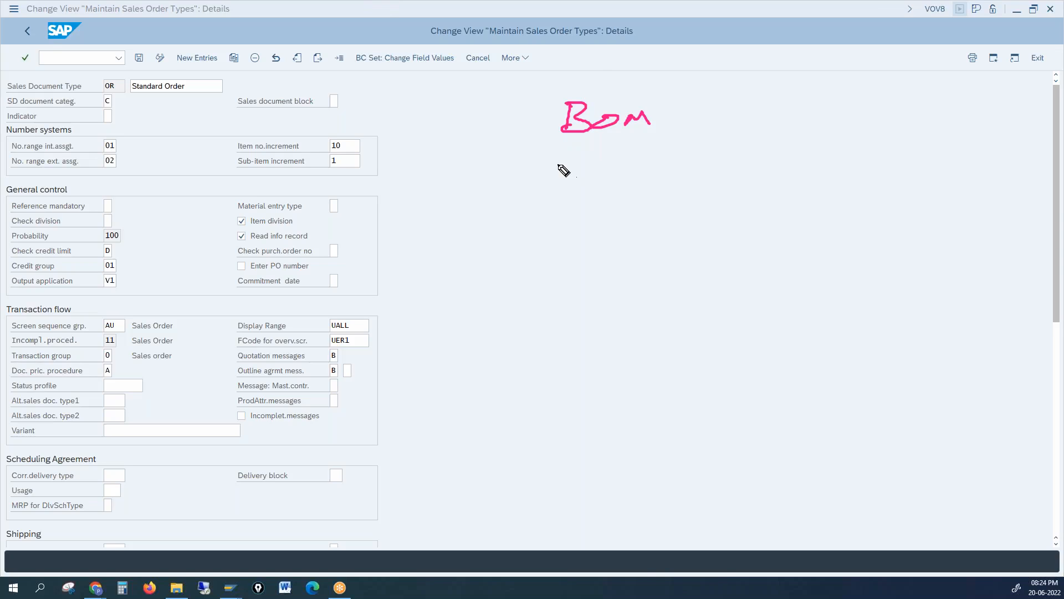
mouse_move(568, 149)
mouse_down()
mouse_move(656, 162)
mouse_move(685, 140)
mouse_up()
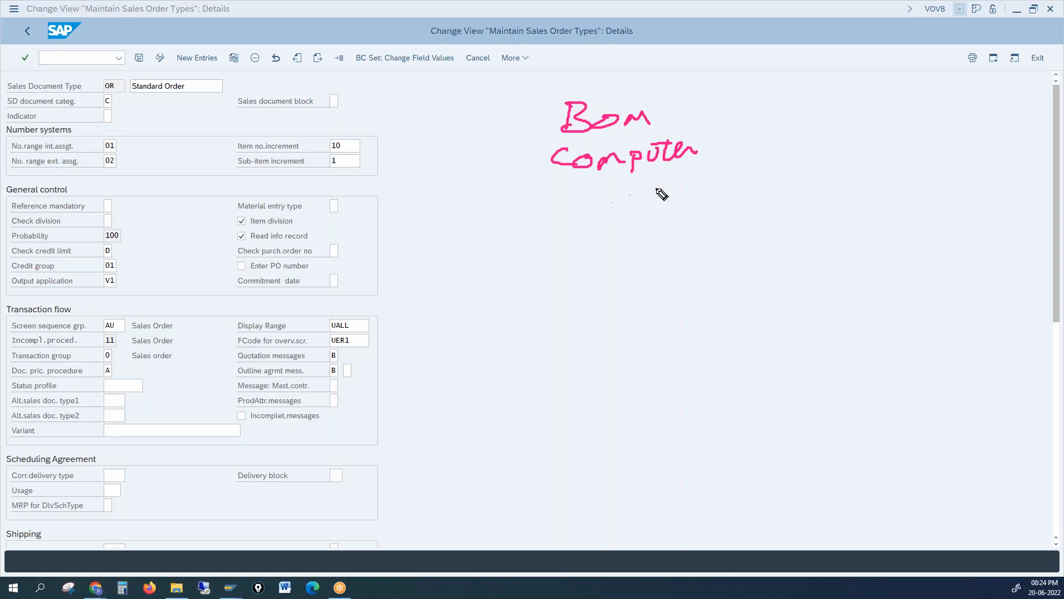
Handwrite the components CPU, Monitor and Mouse under Computer and group the list with a closing bracket.
mouse_move(667, 185)
mouse_down()
mouse_move(667, 198)
mouse_move(716, 185)
mouse_up()
mouse_move(652, 232)
mouse_down()
mouse_move(709, 234)
mouse_move(713, 217)
mouse_up()
mouse_move(657, 271)
mouse_down()
mouse_move(660, 261)
mouse_move(702, 265)
mouse_move(721, 253)
mouse_move(670, 291)
mouse_up()
mouse_move(674, 282)
mouse_down()
mouse_move(708, 297)
mouse_move(708, 286)
mouse_up()
drag(721, 182, 741, 283)
Mark up the BOM sketch by underlining Computer, striking out the entry below Mouse and writing 20K beside Computer.
click(594, 178)
drag(610, 172, 693, 162)
drag(699, 284, 673, 290)
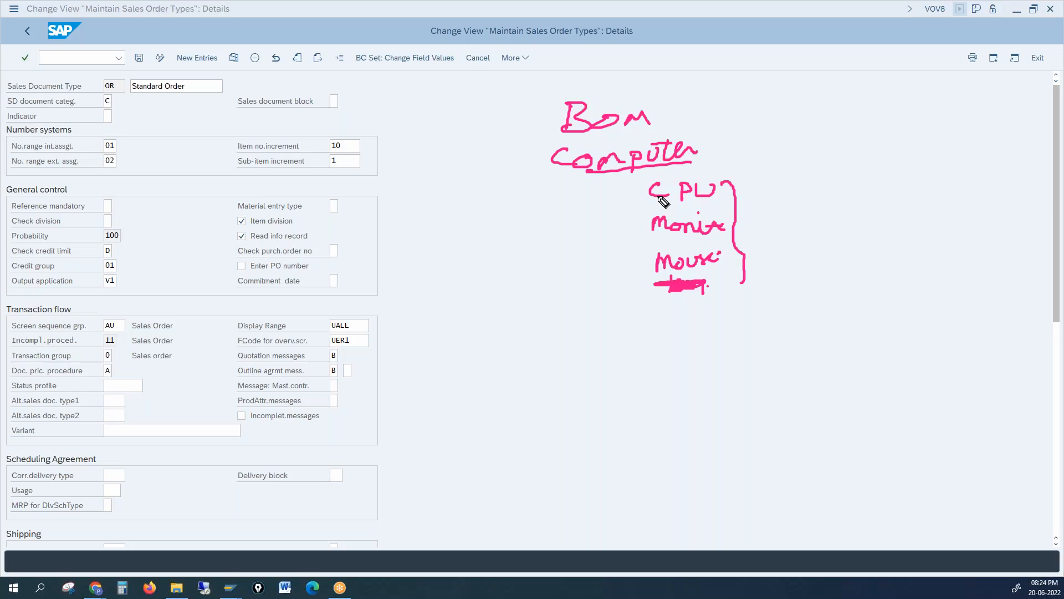
drag(741, 137, 757, 147)
mouse_move(773, 137)
mouse_down()
mouse_move(785, 150)
mouse_move(802, 143)
mouse_up()
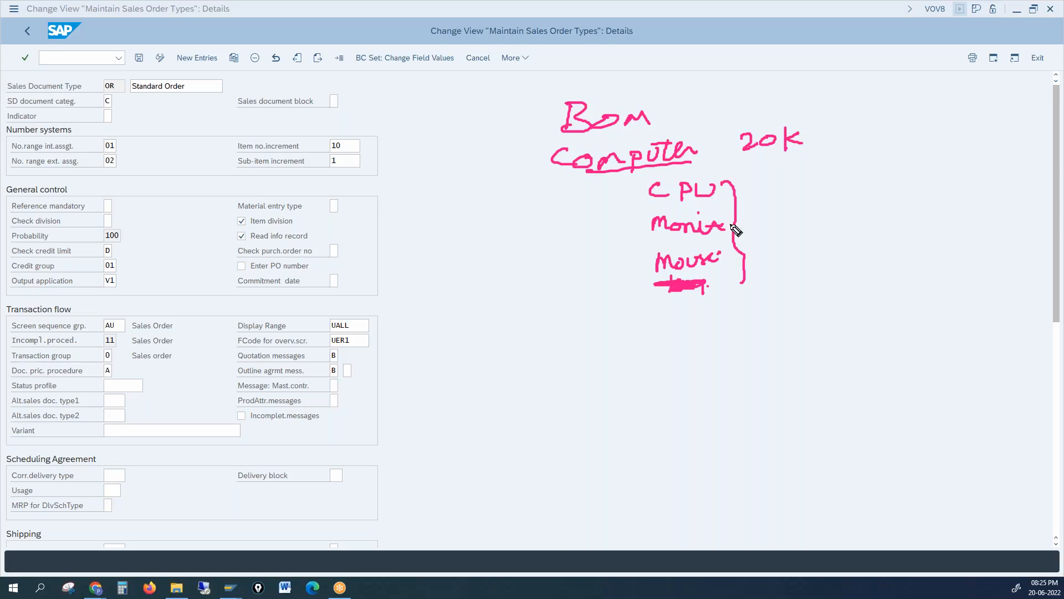
Handwrite a price of 5 beside each of the four components, underline 20K and write Dell before Computer.
drag(758, 186, 755, 195)
drag(763, 183, 754, 220)
mouse_move(763, 209)
mouse_down()
mouse_move(774, 209)
mouse_move(755, 282)
mouse_up()
click(764, 268)
drag(742, 155, 805, 154)
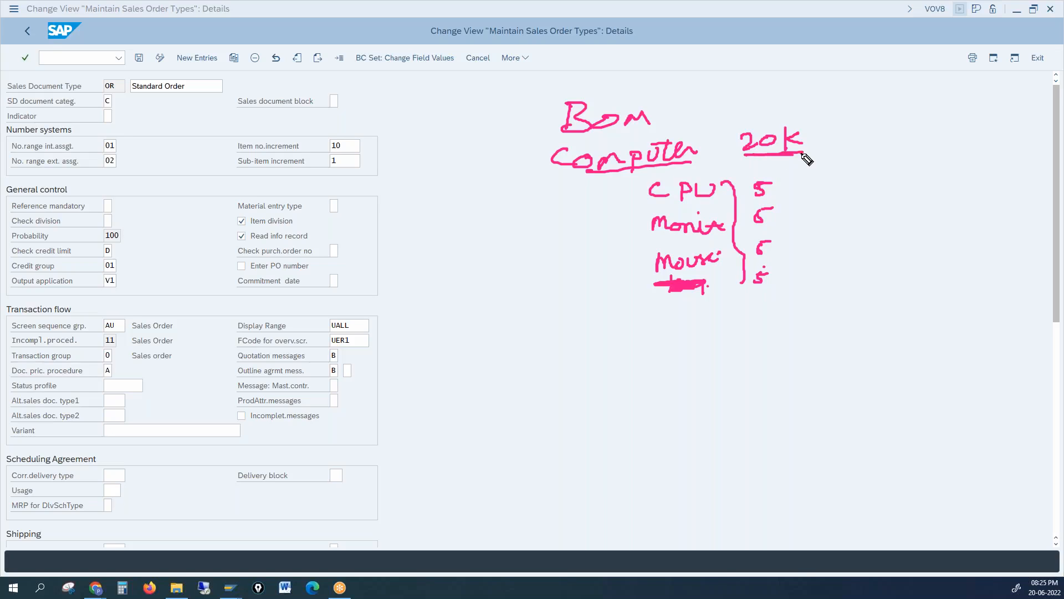
drag(486, 151, 544, 156)
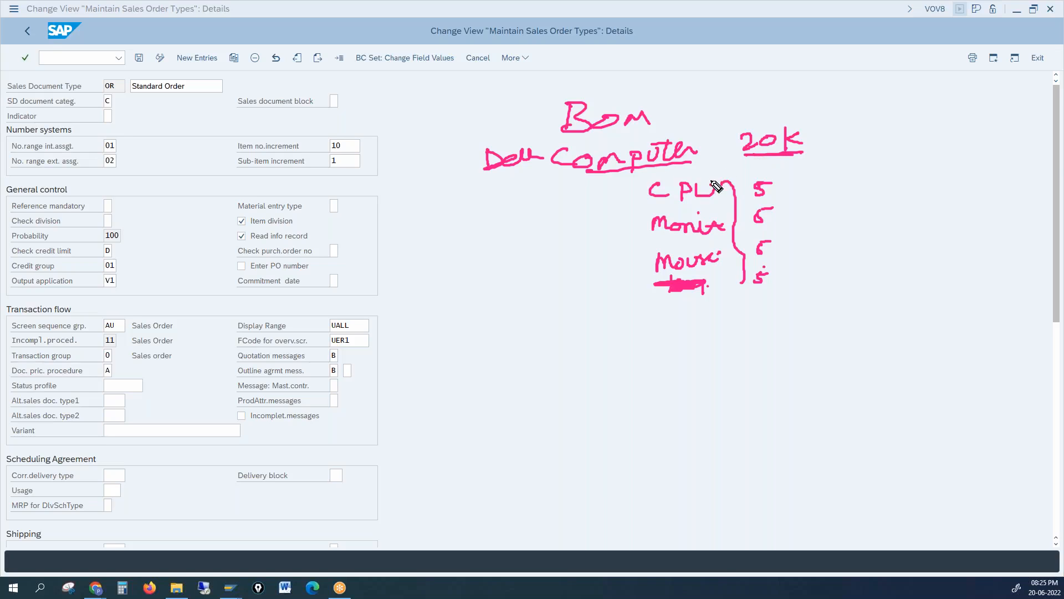
Tick Monitor and Mouse in the BOM sketch, write an underlined note beside Monitor and draw an arrow pointing to Mouse.
drag(615, 224, 635, 221)
drag(616, 258, 635, 259)
click(551, 217)
drag(548, 211, 563, 221)
mouse_move(550, 214)
mouse_down()
mouse_move(547, 233)
mouse_move(592, 232)
mouse_up()
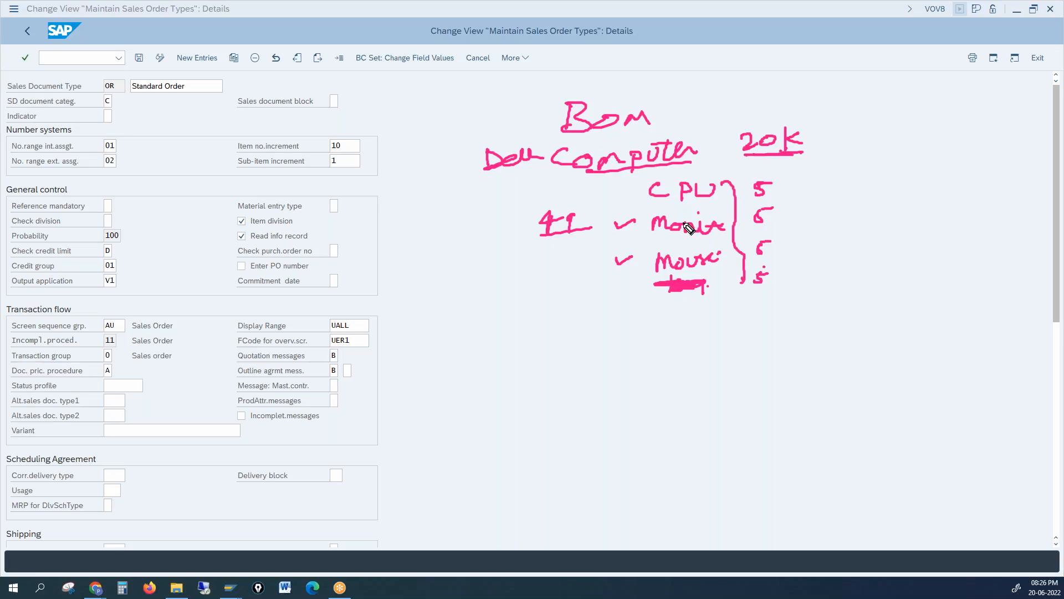
mouse_move(576, 265)
mouse_down()
mouse_move(601, 264)
mouse_move(591, 272)
mouse_up()
Number Dell Computer as 1 in the sketch and its first two components as 1.1 and 1.2.
drag(454, 148, 451, 168)
drag(447, 189, 448, 201)
click(458, 196)
mouse_move(471, 188)
mouse_down()
mouse_move(448, 235)
mouse_move(475, 237)
mouse_up()
click(458, 231)
click(479, 229)
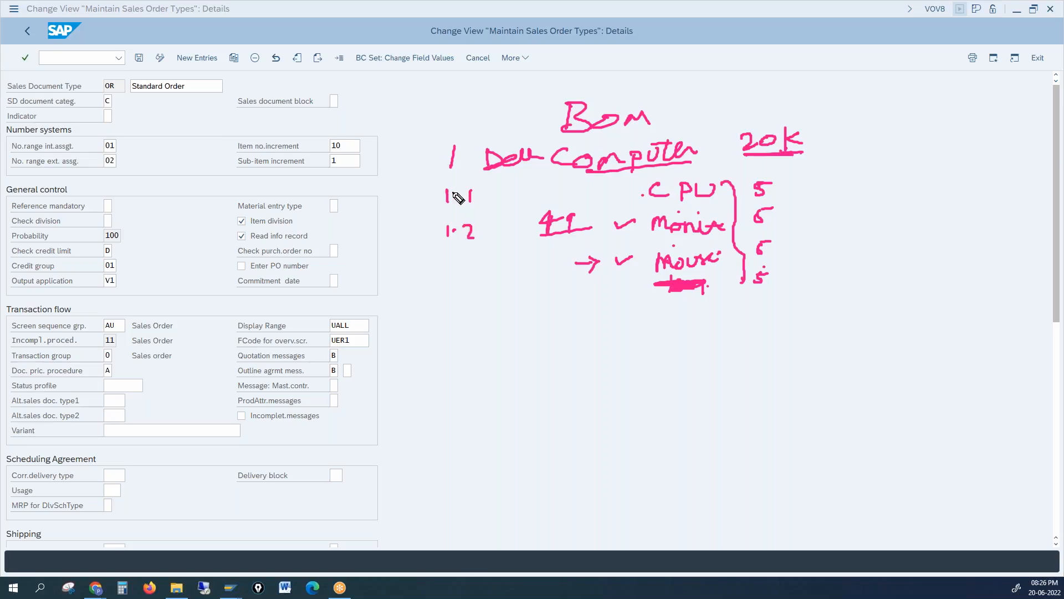
Tick the Item no. increment field, change the Dell Computer number to 10 and handwrite a second item, 20 Table.
drag(275, 140, 302, 133)
mouse_move(471, 148)
mouse_down()
mouse_move(462, 156)
mouse_move(474, 165)
mouse_move(472, 150)
mouse_up()
mouse_move(441, 349)
mouse_down()
mouse_move(455, 376)
mouse_move(513, 357)
mouse_up()
mouse_move(502, 359)
mouse_down()
mouse_move(503, 376)
mouse_move(554, 367)
mouse_up()
click(565, 359)
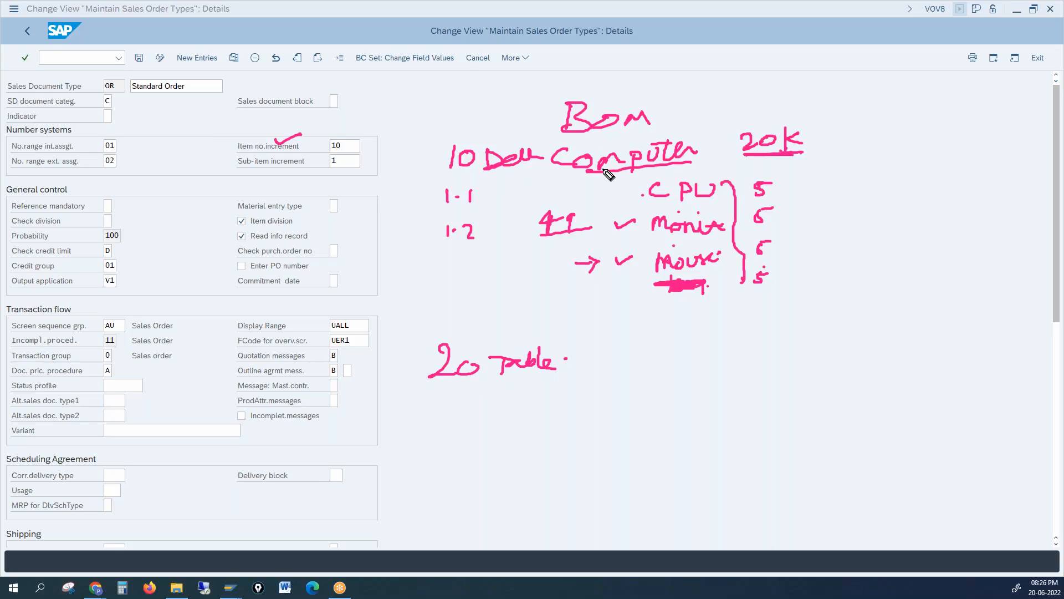
Renumber the first component as 11, write 13 and 14 beside the last two, mark the item increment and clear the sketch.
drag(467, 187, 469, 207)
drag(450, 253, 450, 270)
mouse_move(459, 252)
mouse_down()
mouse_move(451, 292)
mouse_move(468, 293)
mouse_up()
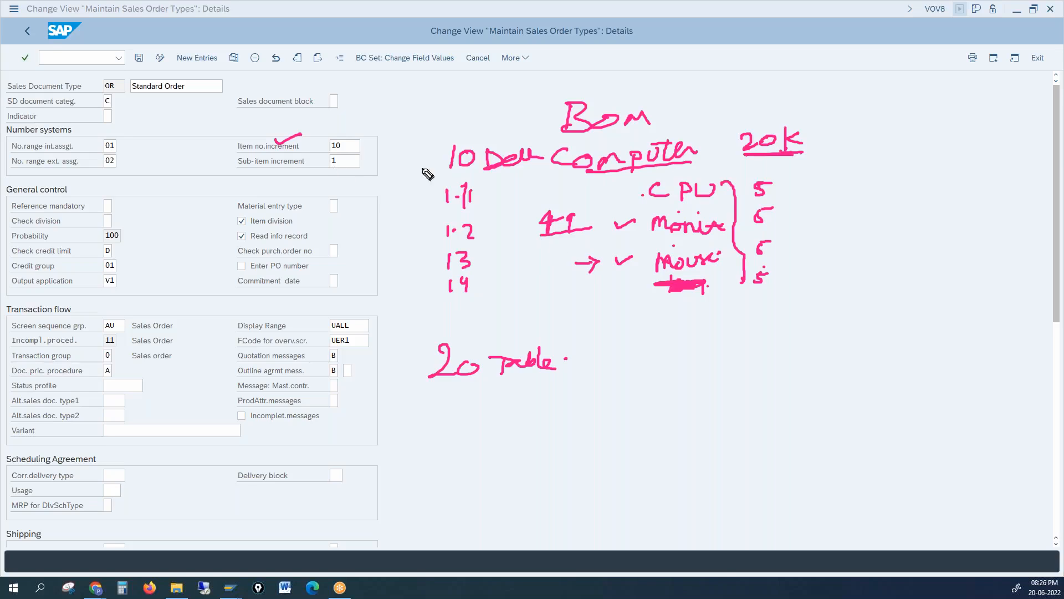
mouse_move(273, 133)
mouse_down()
mouse_move(283, 142)
mouse_move(308, 131)
mouse_up()
click(1056, 496)
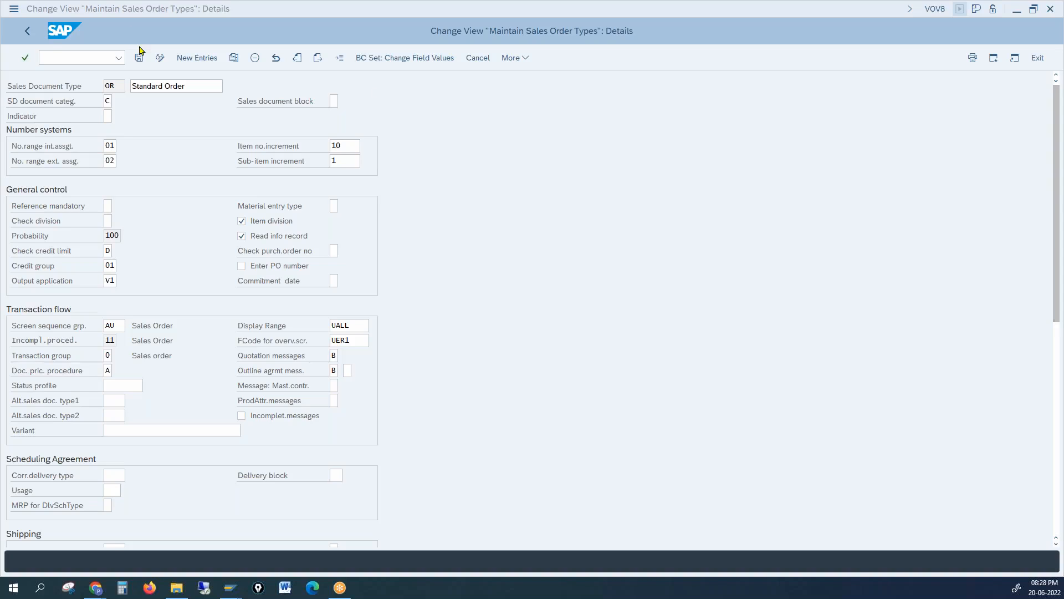
Switch to SAP Logon to reopen the system's logon screen and dismiss the broken connection error without its details.
click(340, 60)
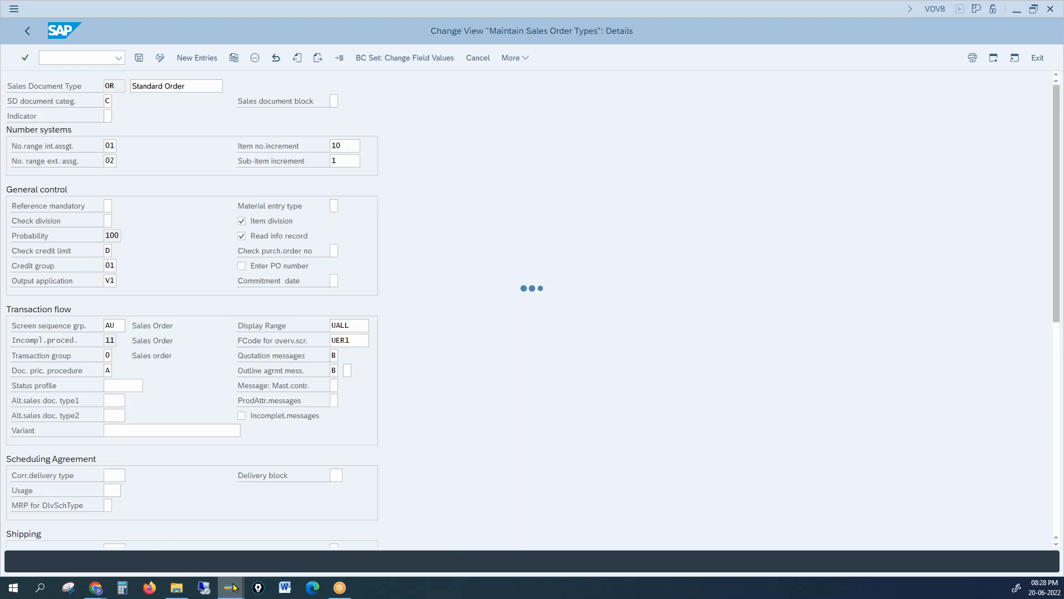
mouse_move(234, 587)
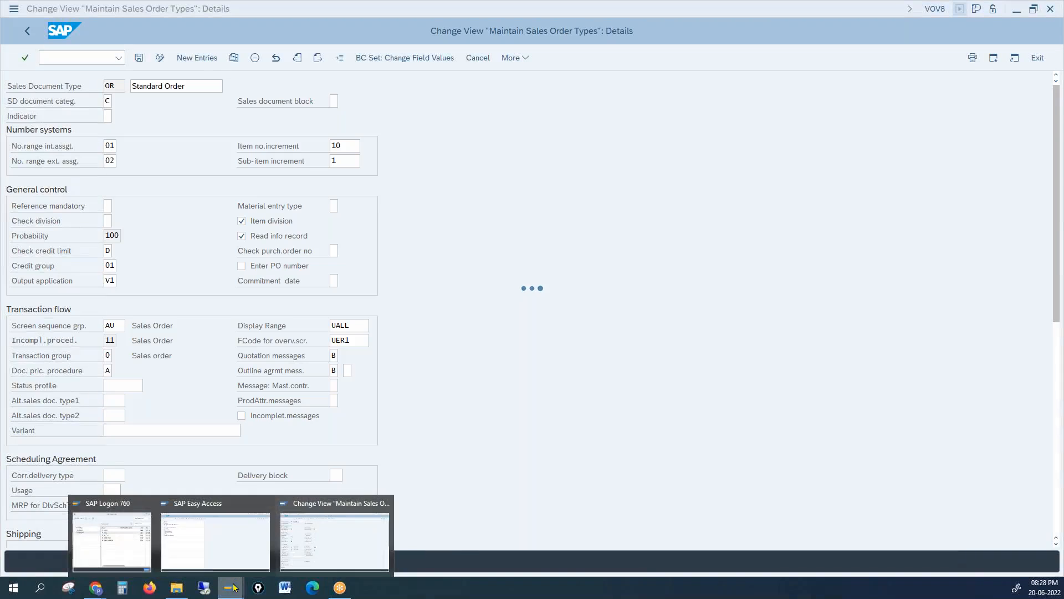
click(116, 549)
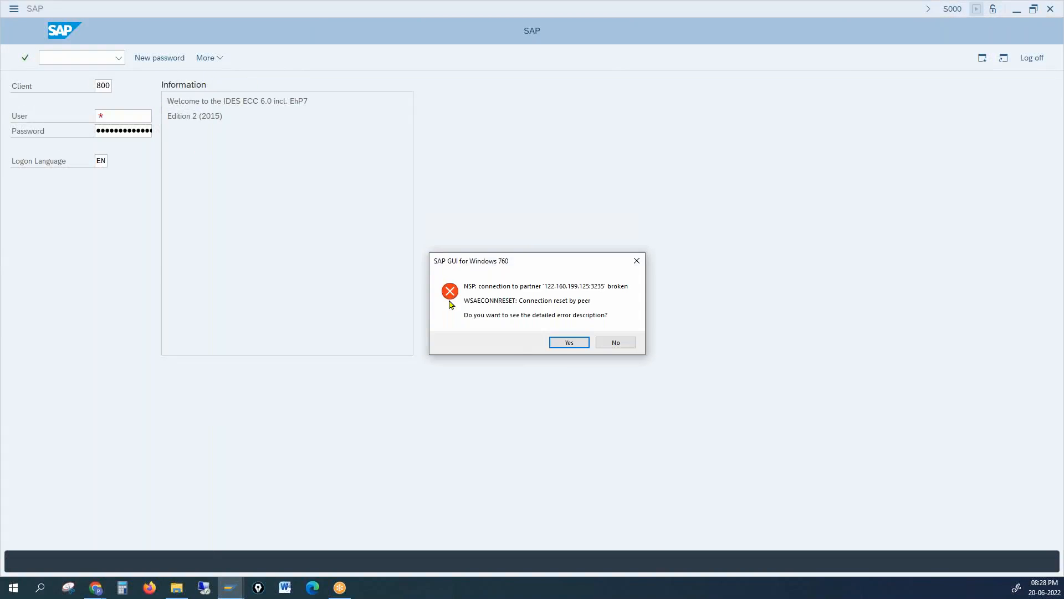
click(603, 344)
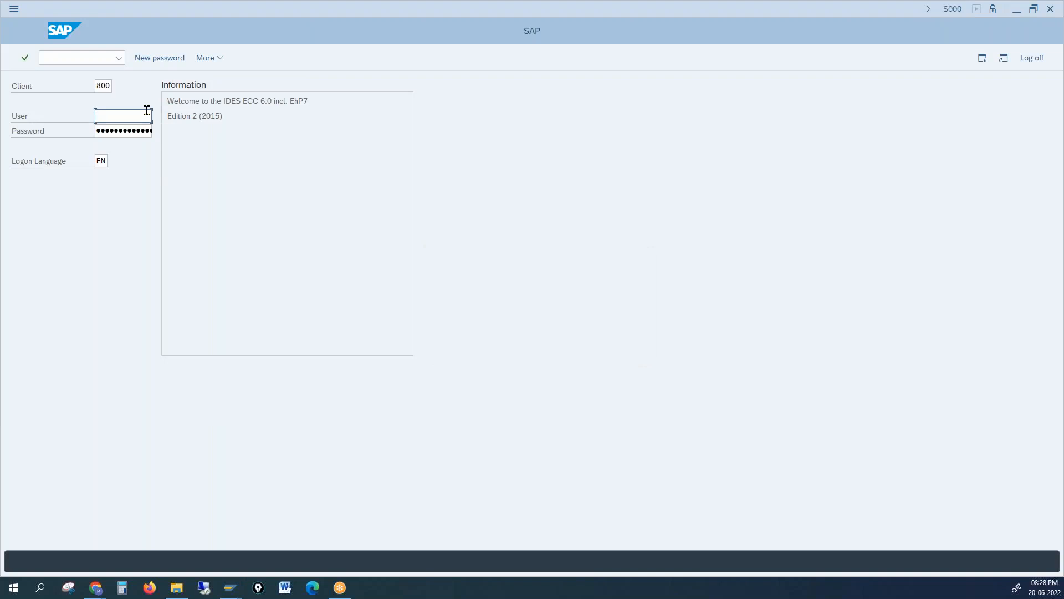
Log on to client 800 with the user name and account password, choosing to end any other logons in the system.
text(p)
click(131, 149)
key(Tab)
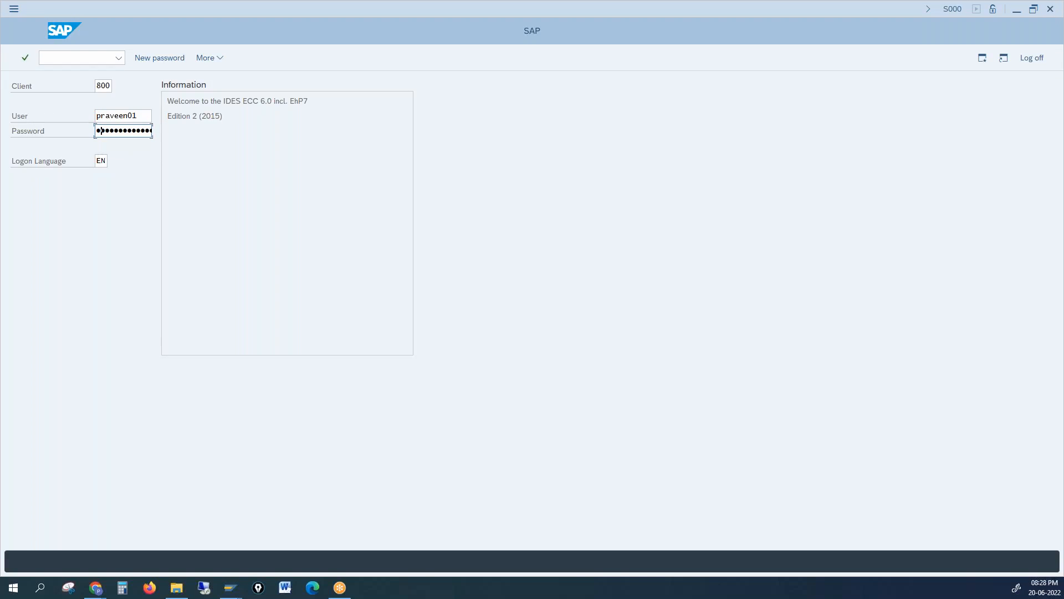
key(Return)
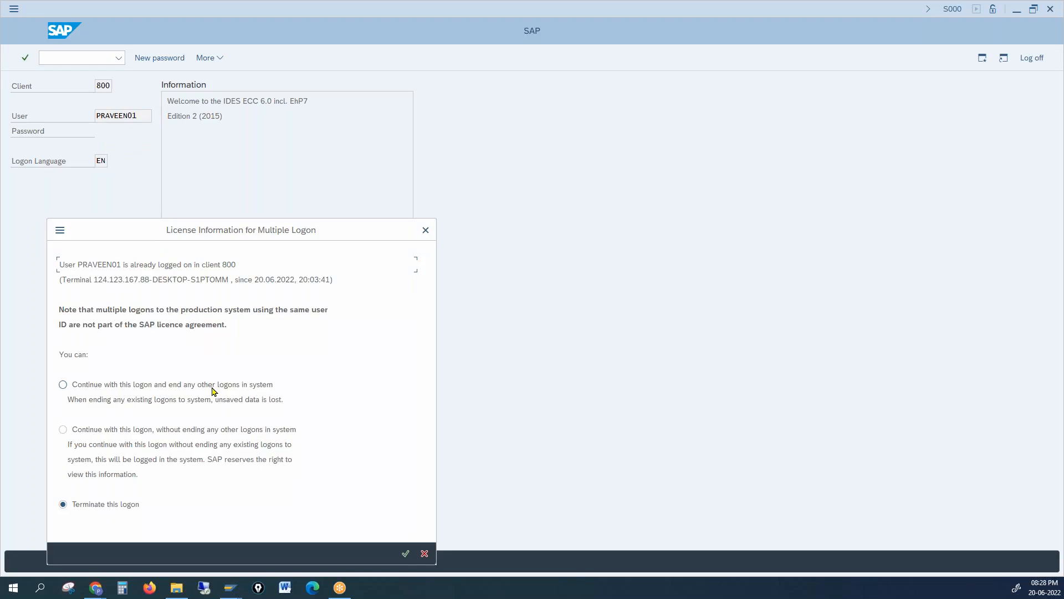
click(64, 385)
key(Return)
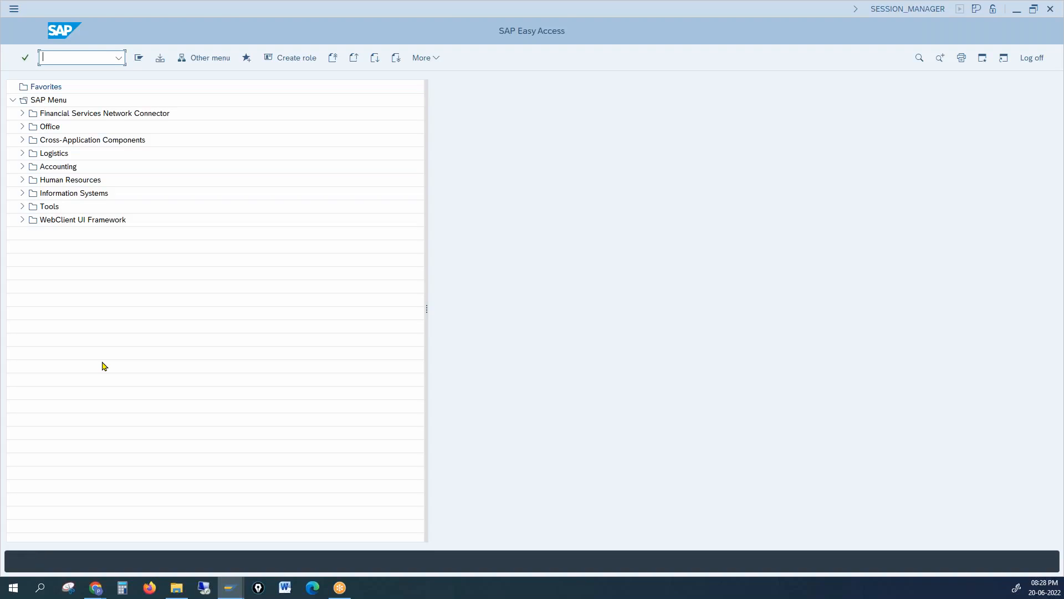
Start transaction VOV8 and position the sales order type list at OR.
text(vov8)
key(Return)
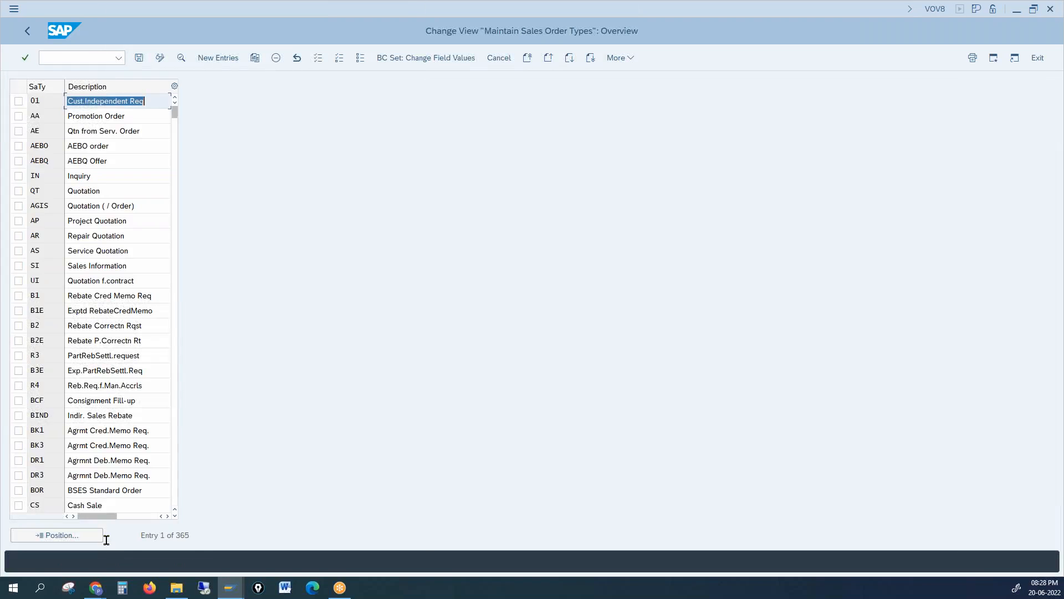
click(92, 533)
text(or)
key(Return)
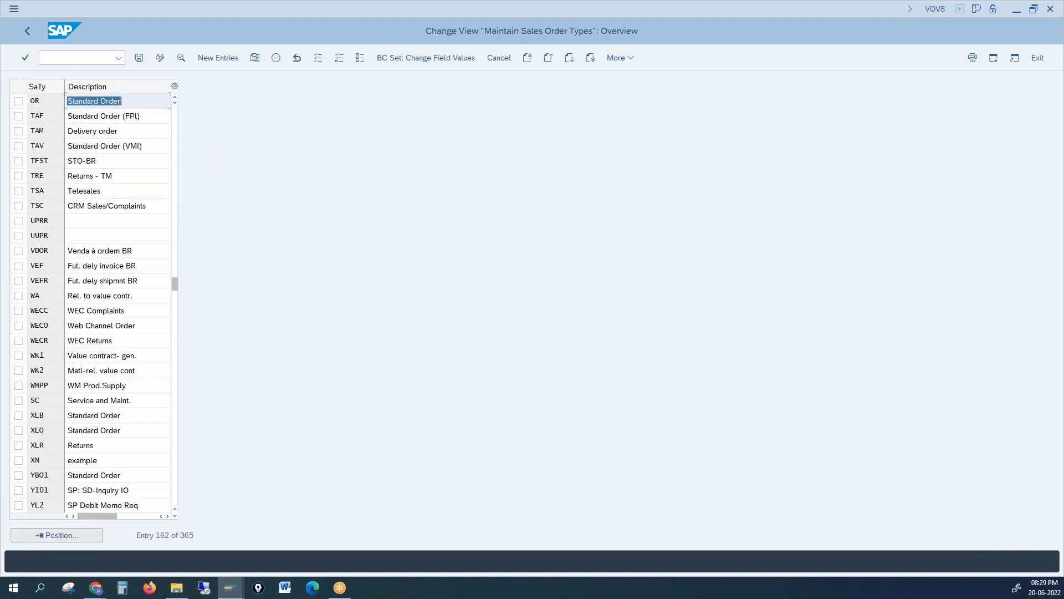
Open the details of sales document type SDF and examine its Reference mandatory setting.
click(93, 540)
text(sdf)
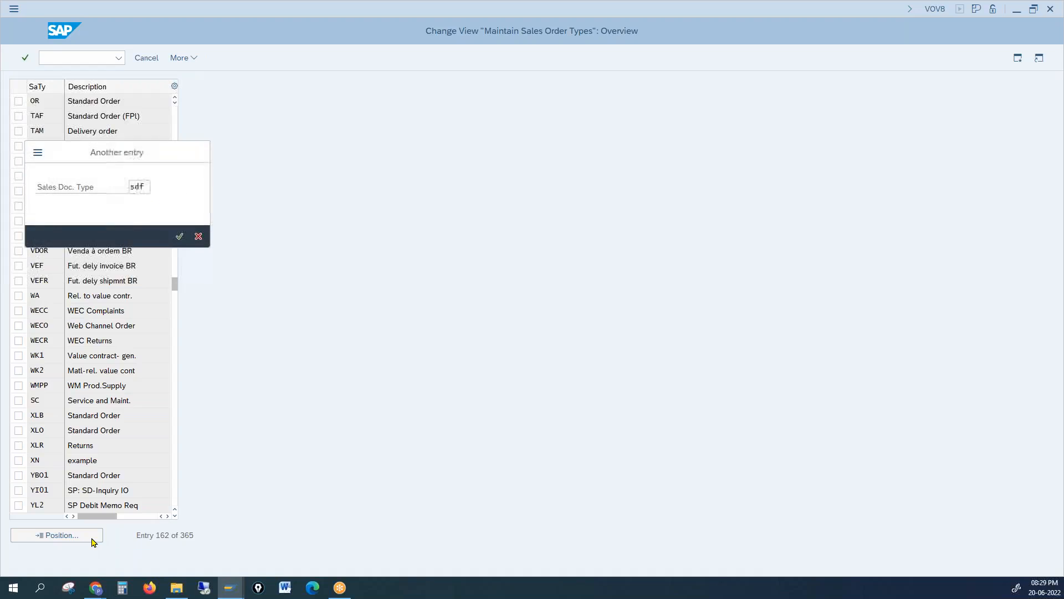
key(Return)
double_click(147, 101)
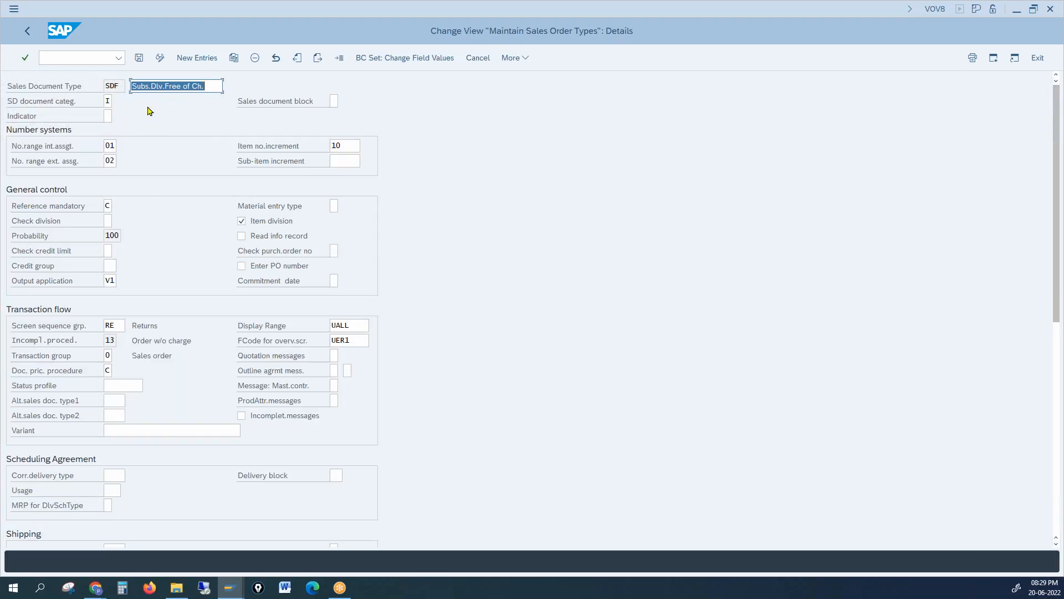
click(108, 205)
key(alt+Tab)
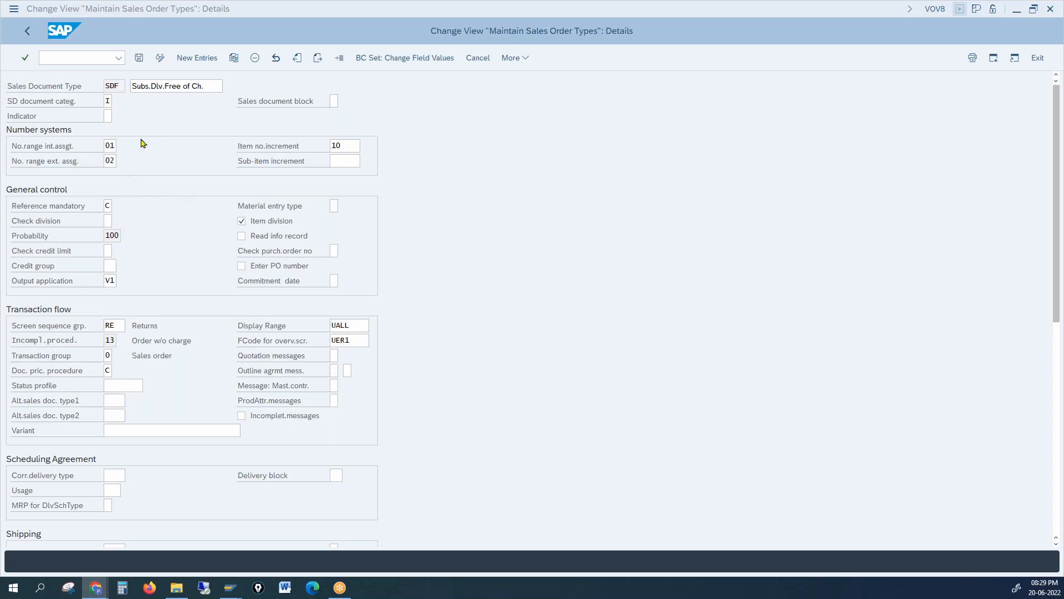
click(106, 85)
click(92, 206)
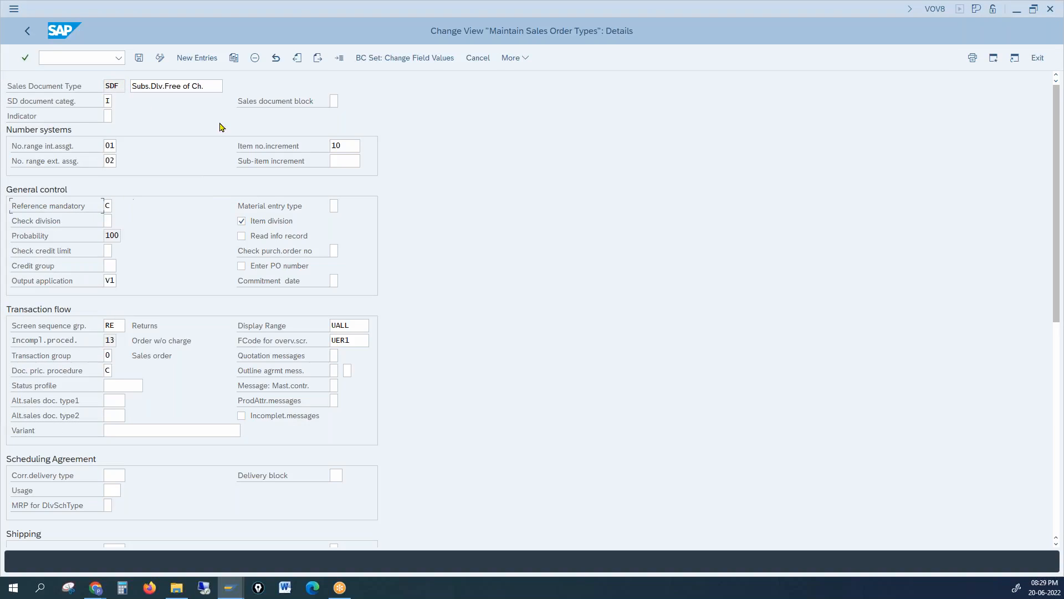
Display the details of sales document type RK and examine its Reference mandatory setting.
click(338, 57)
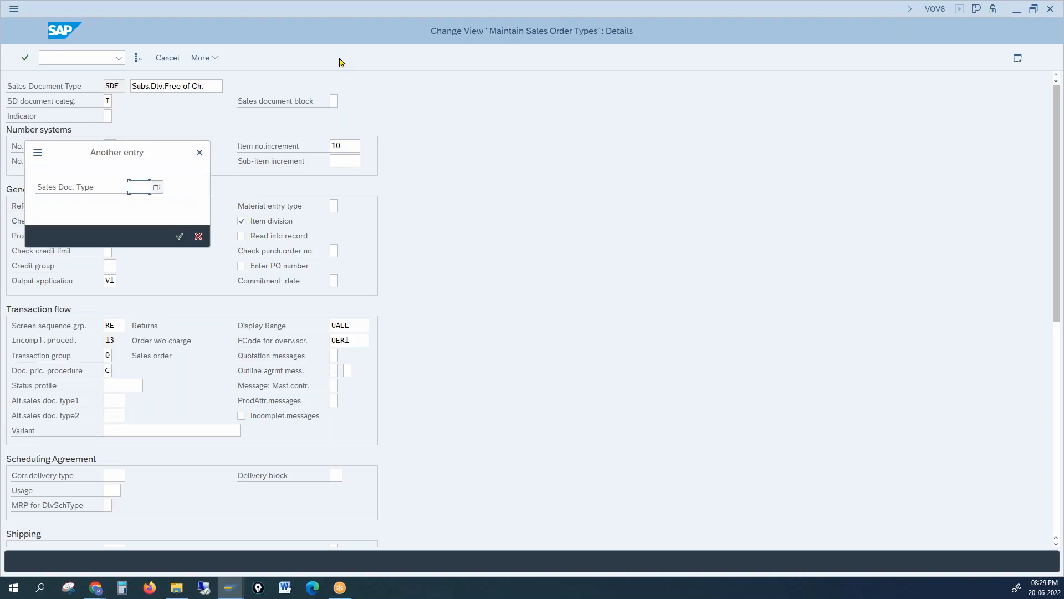
text(rk)
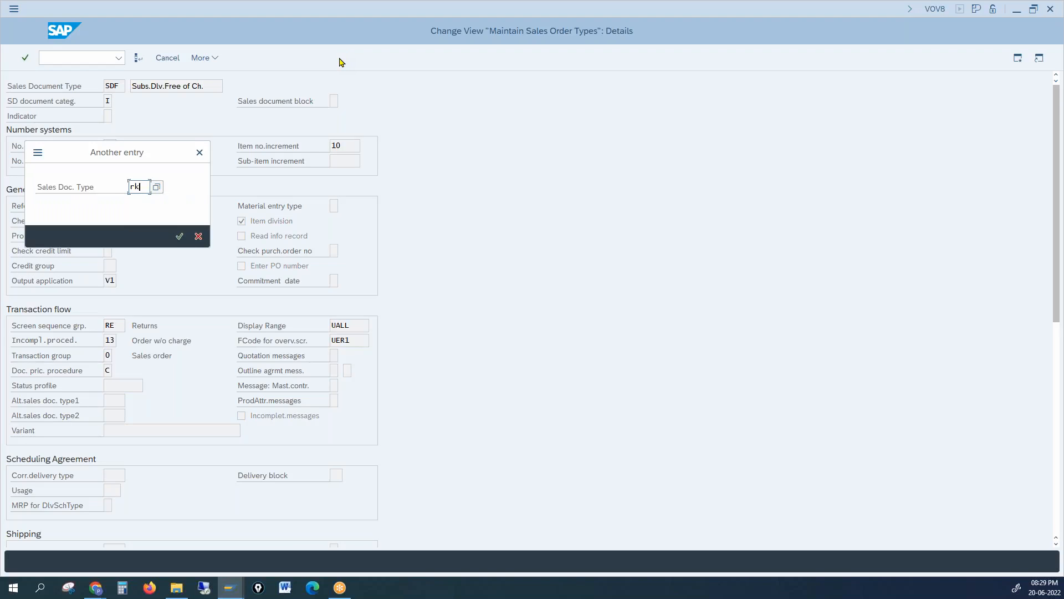
key(Return)
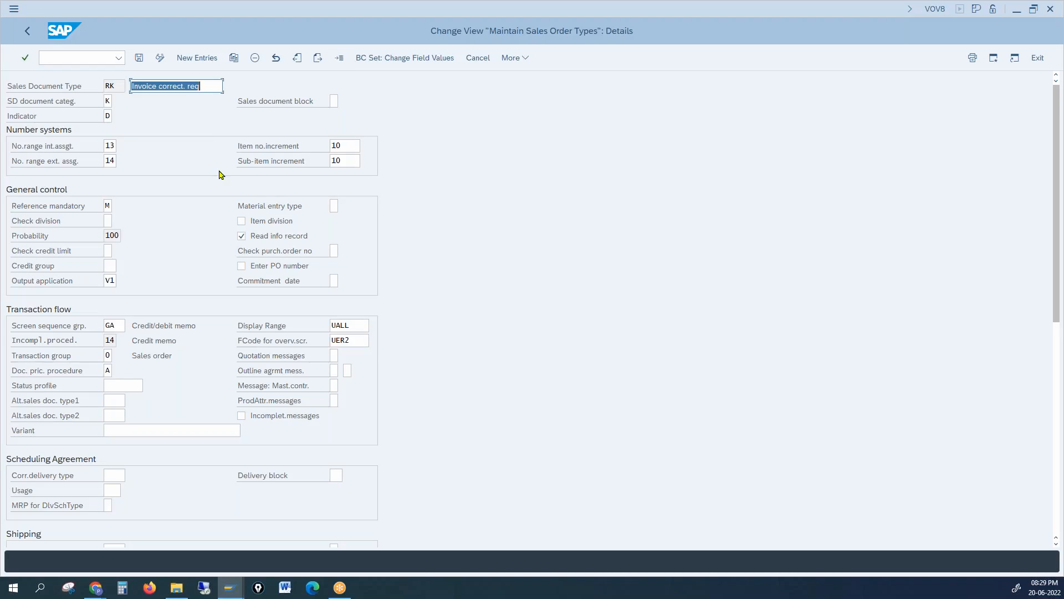
click(108, 205)
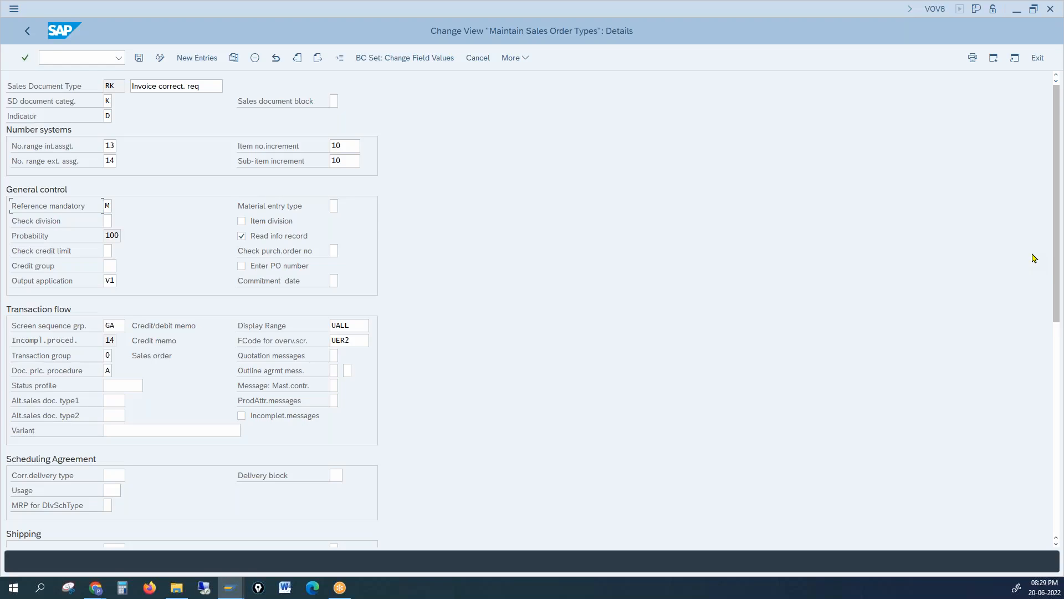
key(alt+Tab)
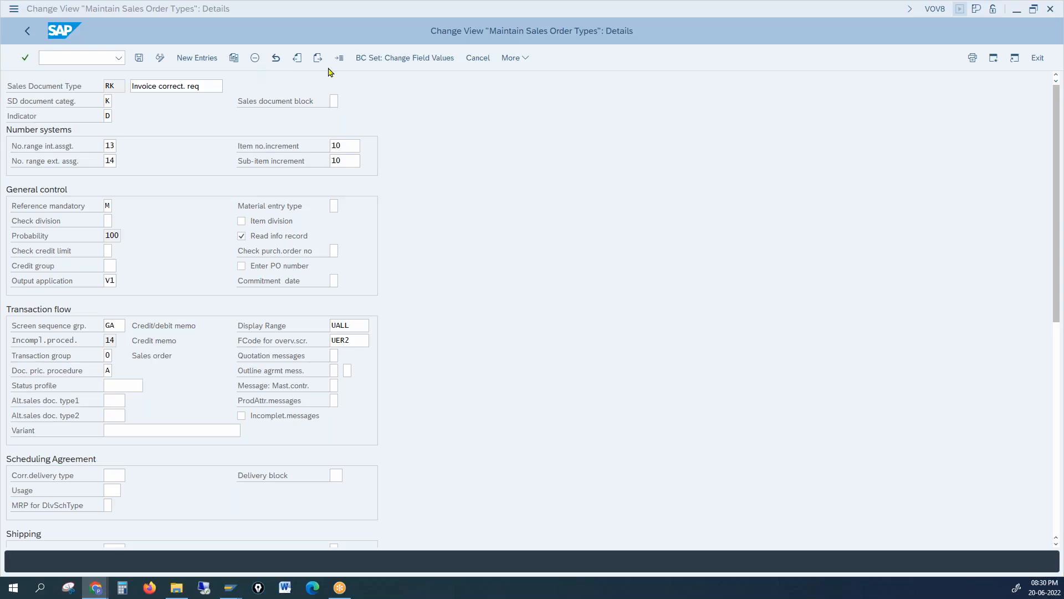
click(455, 299)
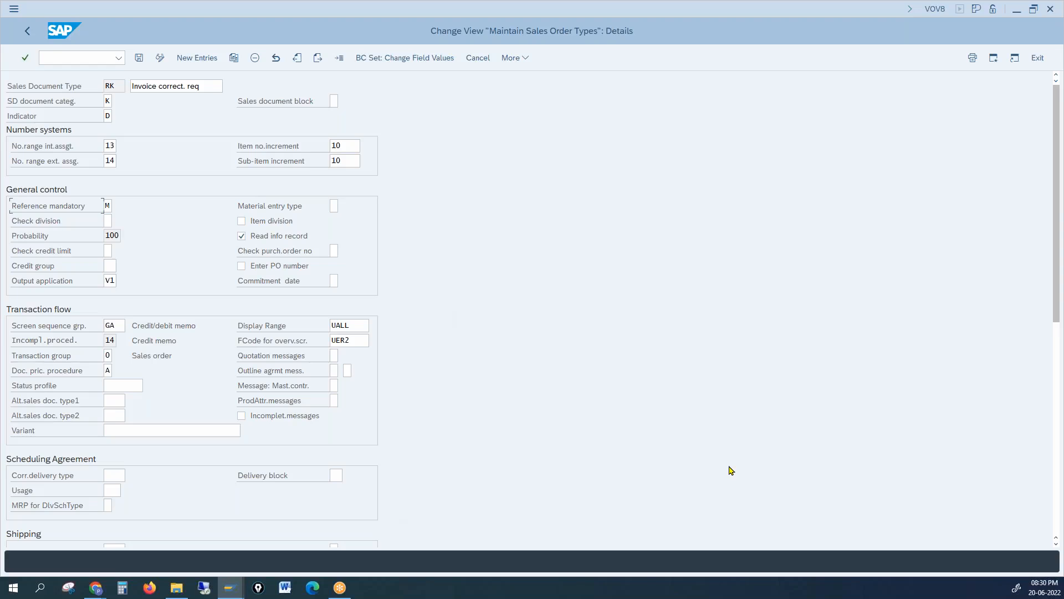
key(alt+Tab)
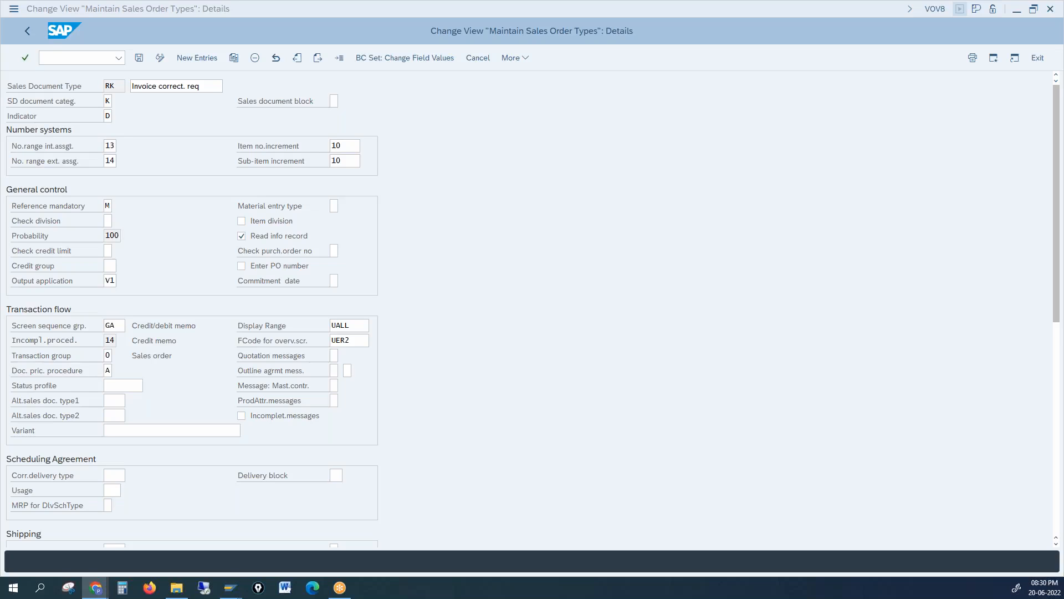
Return to the details of sales document type OR.
click(97, 56)
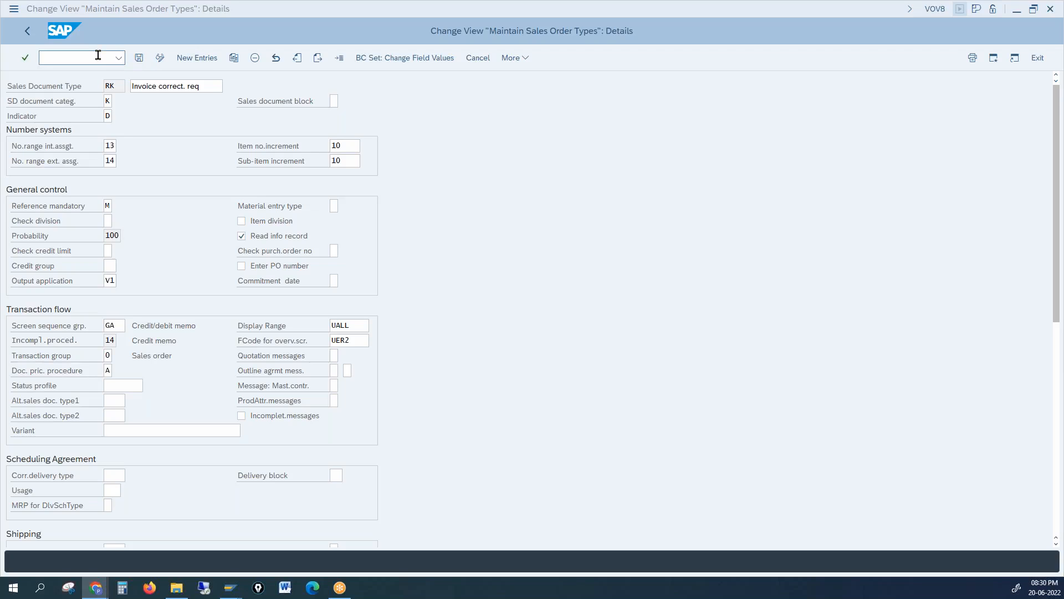
click(338, 61)
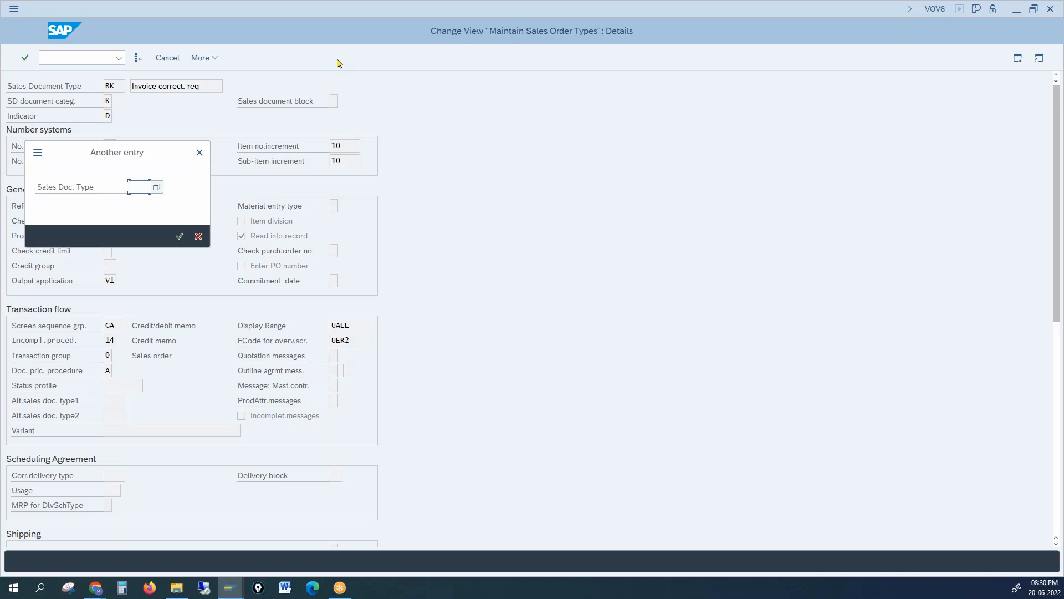
text(or)
key(Return)
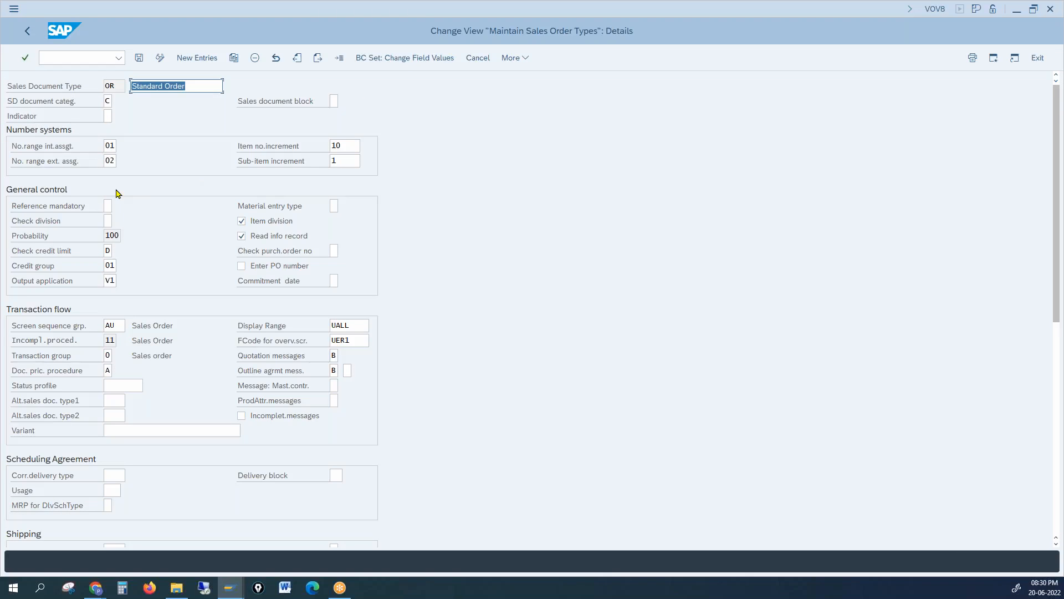
Set Reference mandatory to B, With reference to a quotation, for the standard order and save it to the proposed customizing request.
click(109, 205)
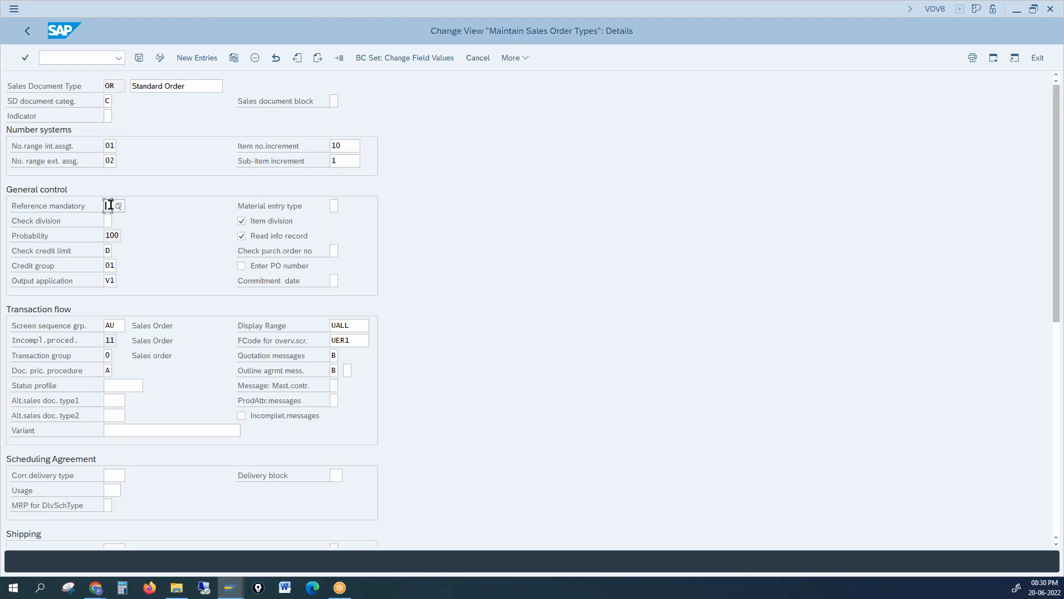
click(120, 206)
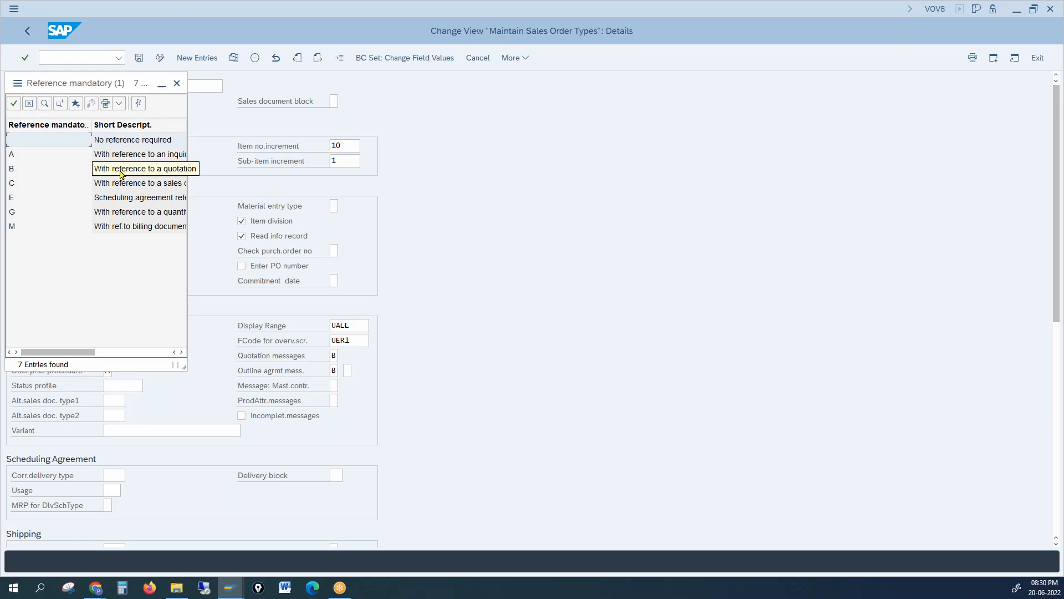
click(142, 173)
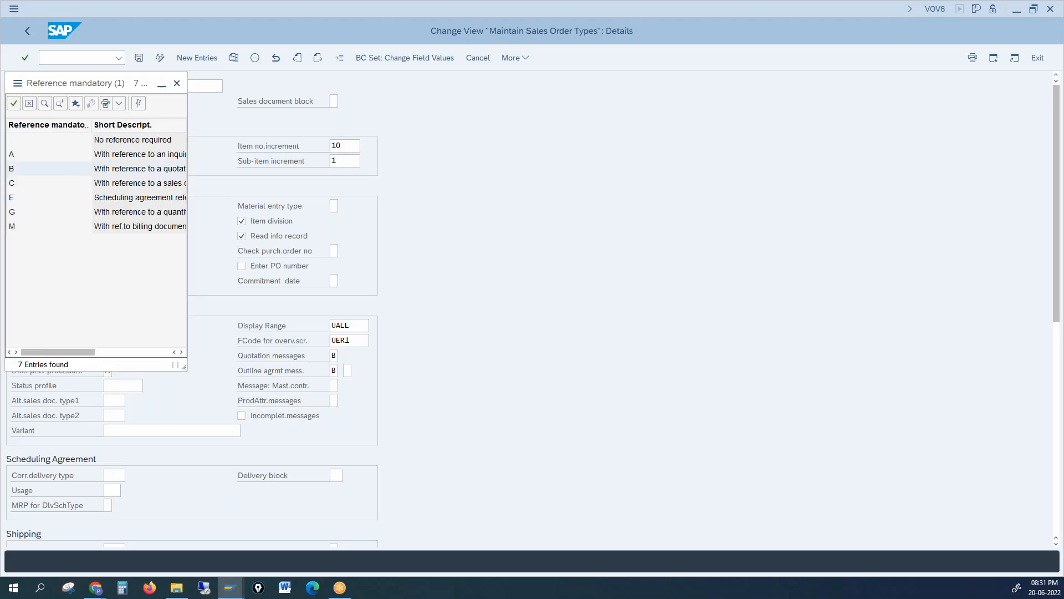
double_click(139, 169)
click(115, 87)
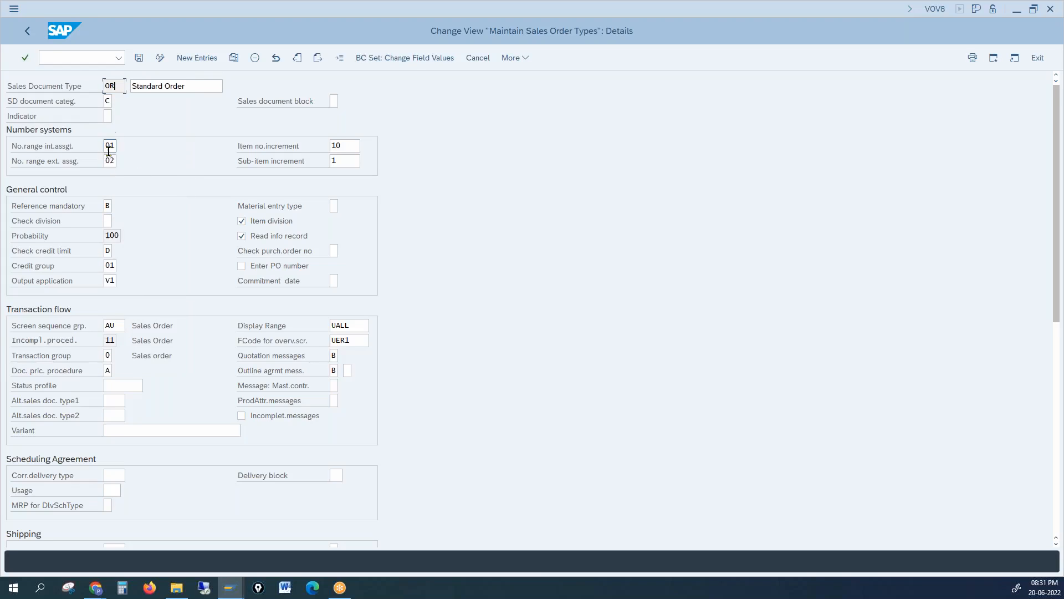
click(140, 59)
click(208, 235)
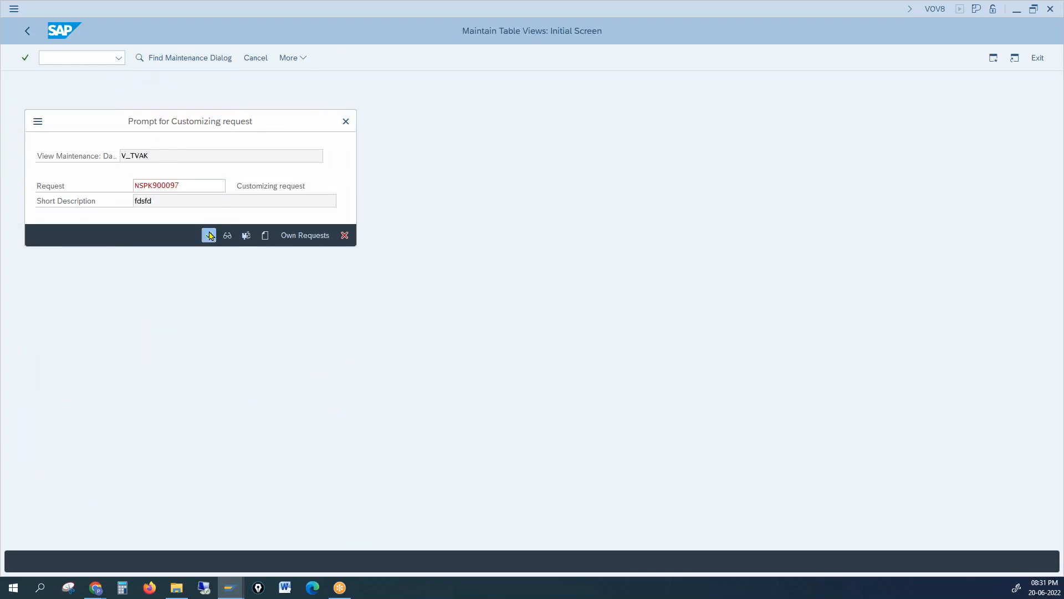
Go to transaction VA01 for creating a sales order.
click(95, 59)
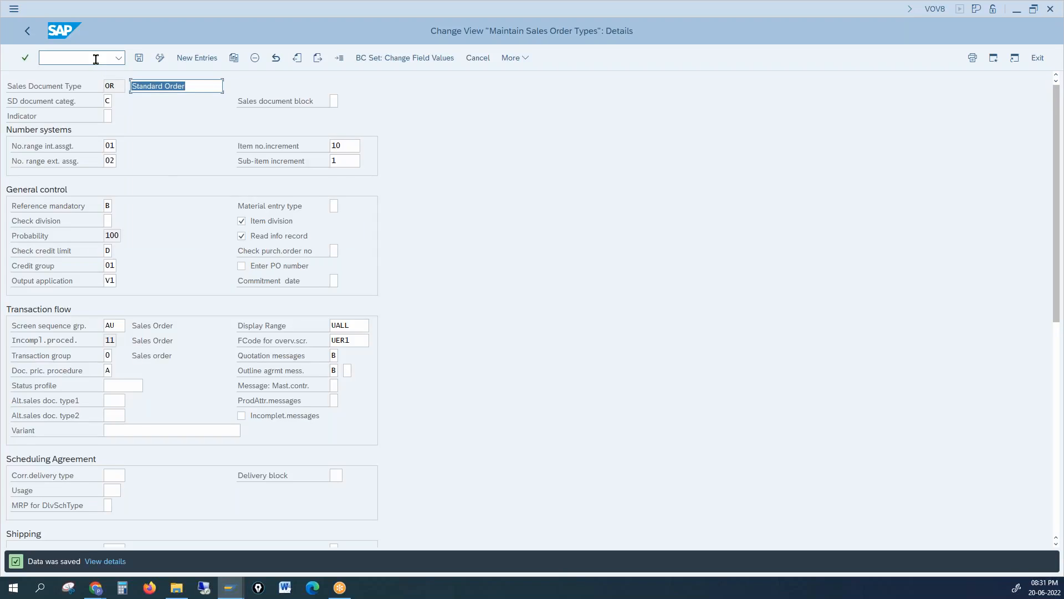
text(/n)
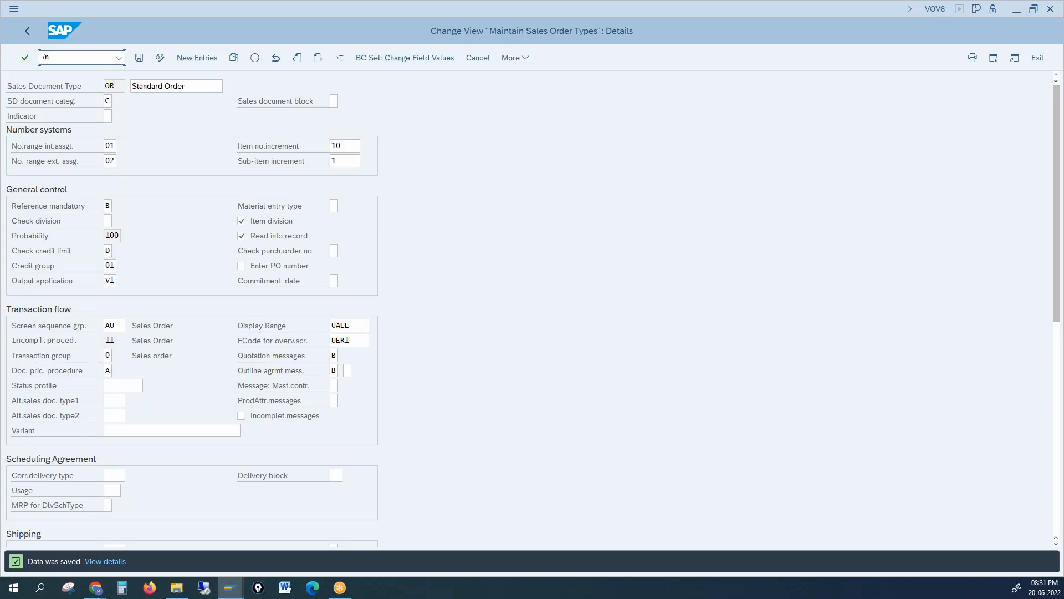
text(va01)
key(Return)
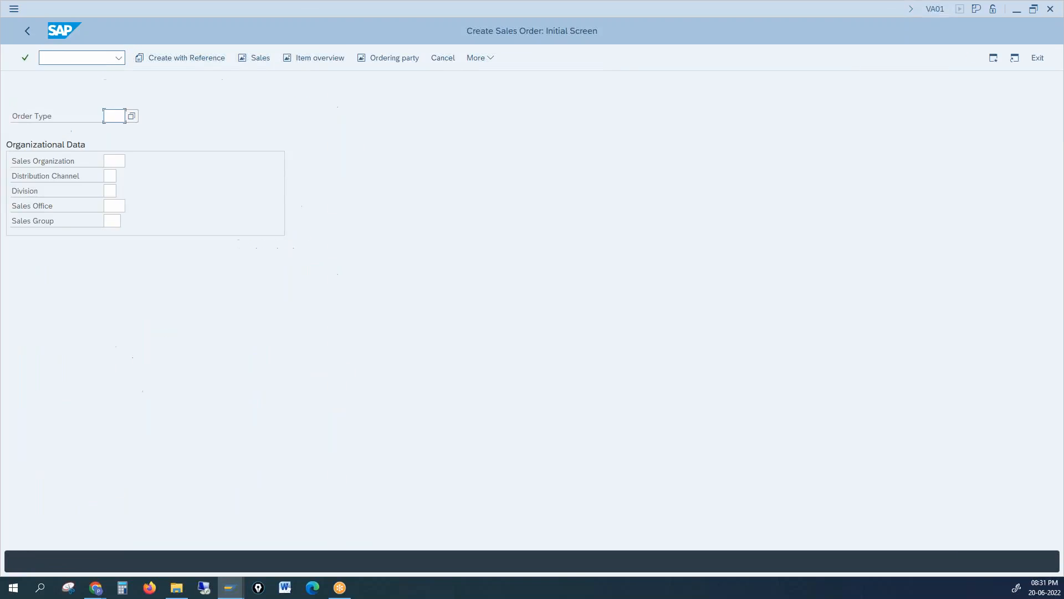
Start a sales order of type OR for sales organization 1000, distribution channel 10 and division 00.
text(or)
key(Tab)
text(1000)
key(Tab)
text(100)
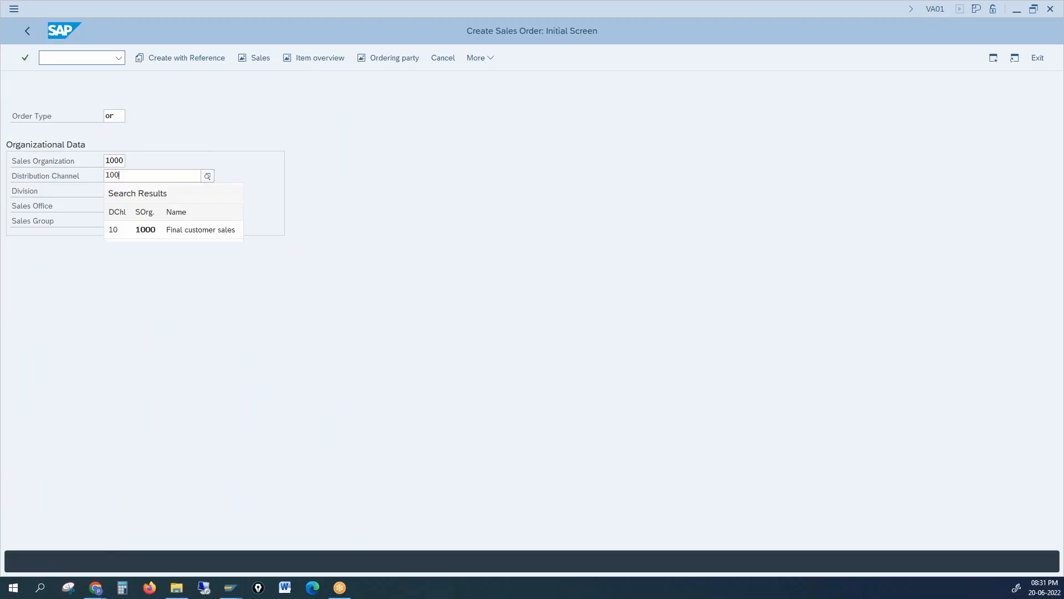
key(BackSpace)
key(Tab)
text(00)
key(BackSpace)
key(BackSpace)
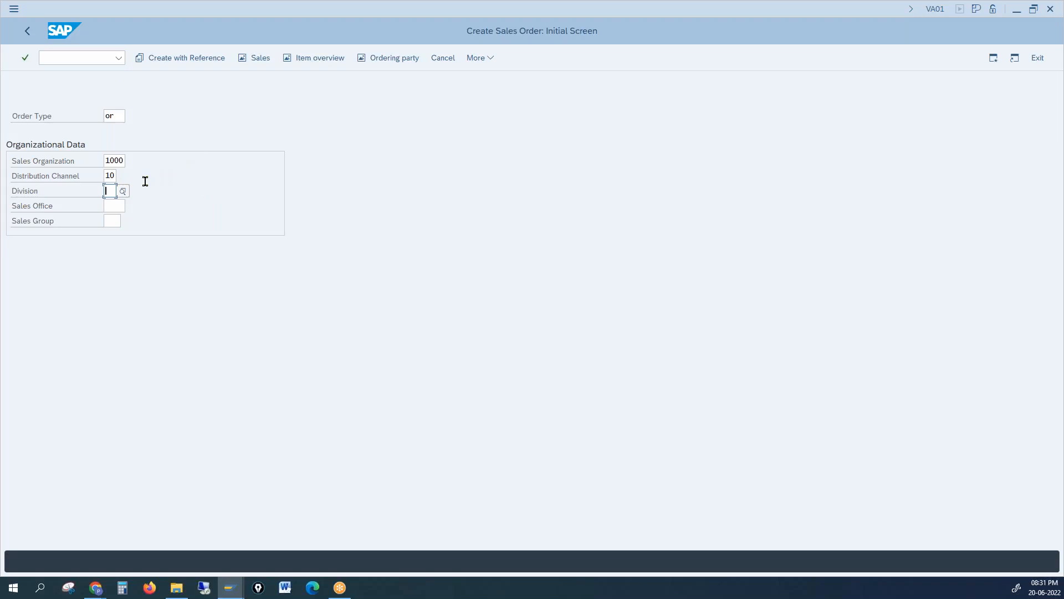
text(00)
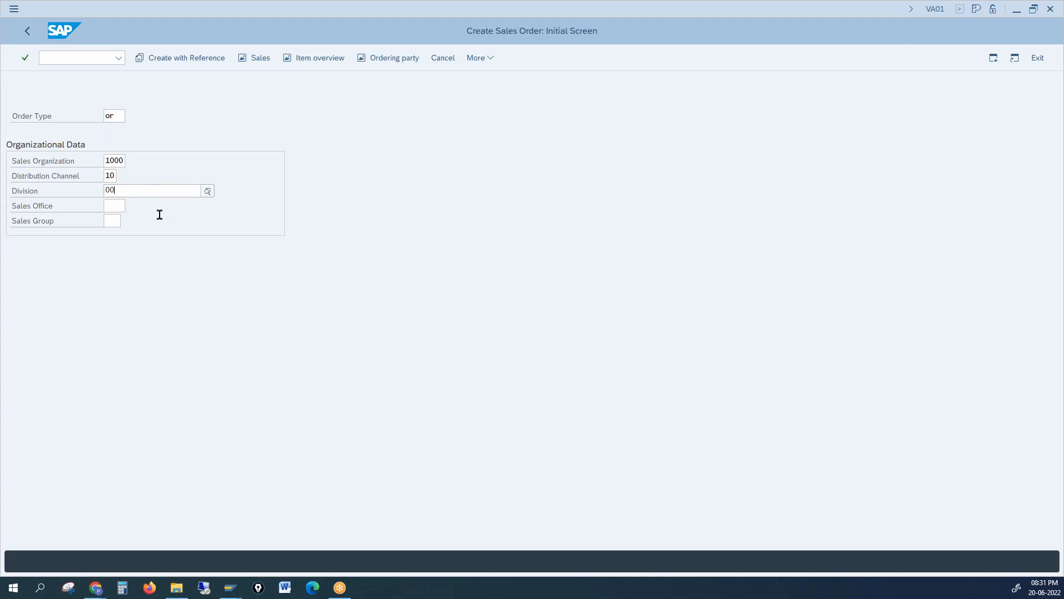
key(Return)
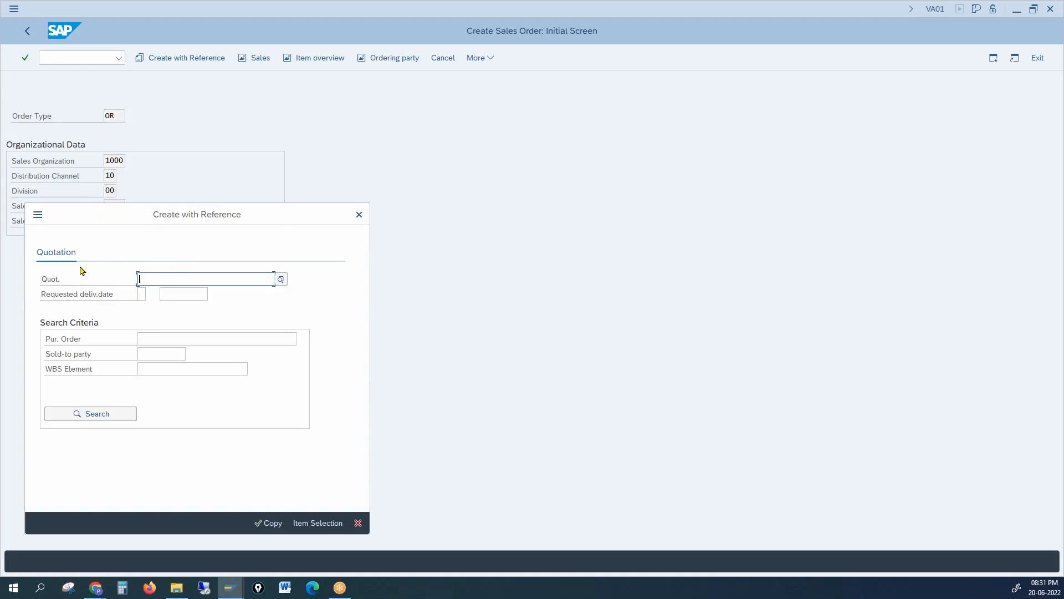
Try to copy from a quotation without giving a quotation number, and close the Create with Reference dialog.
drag(220, 217, 493, 134)
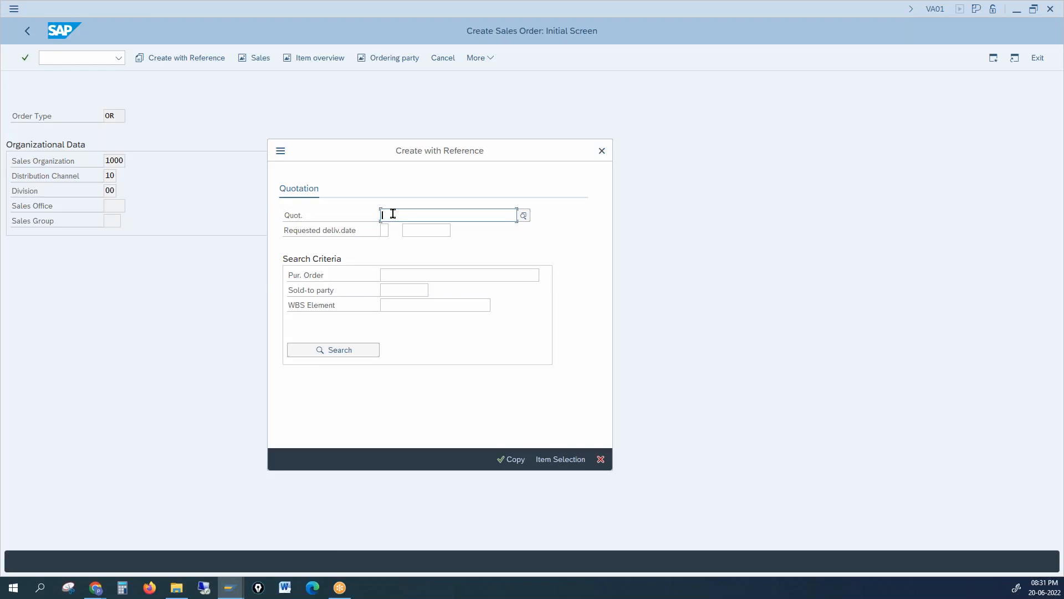
click(515, 459)
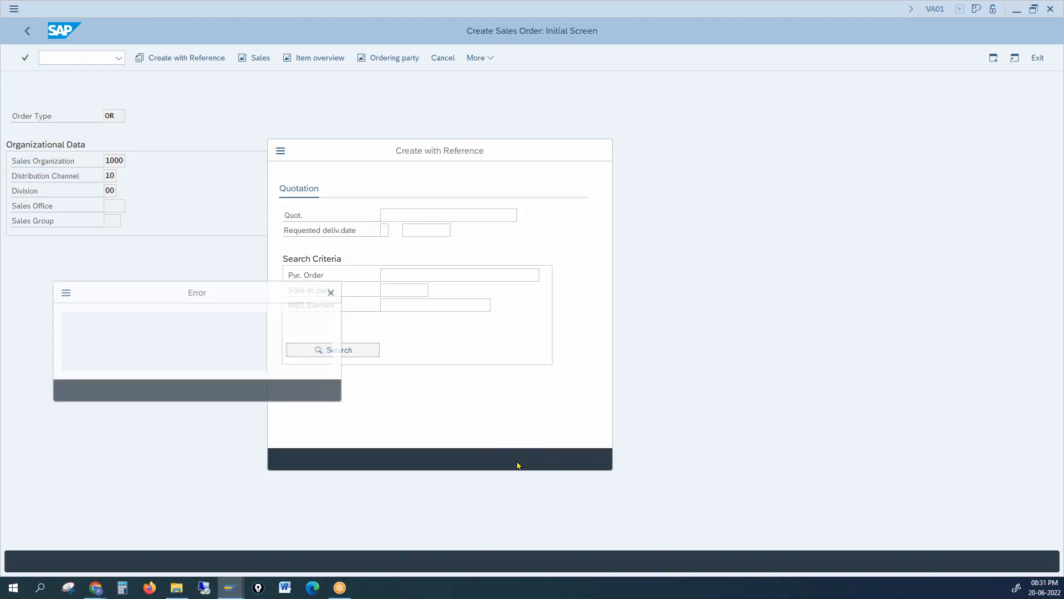
click(332, 293)
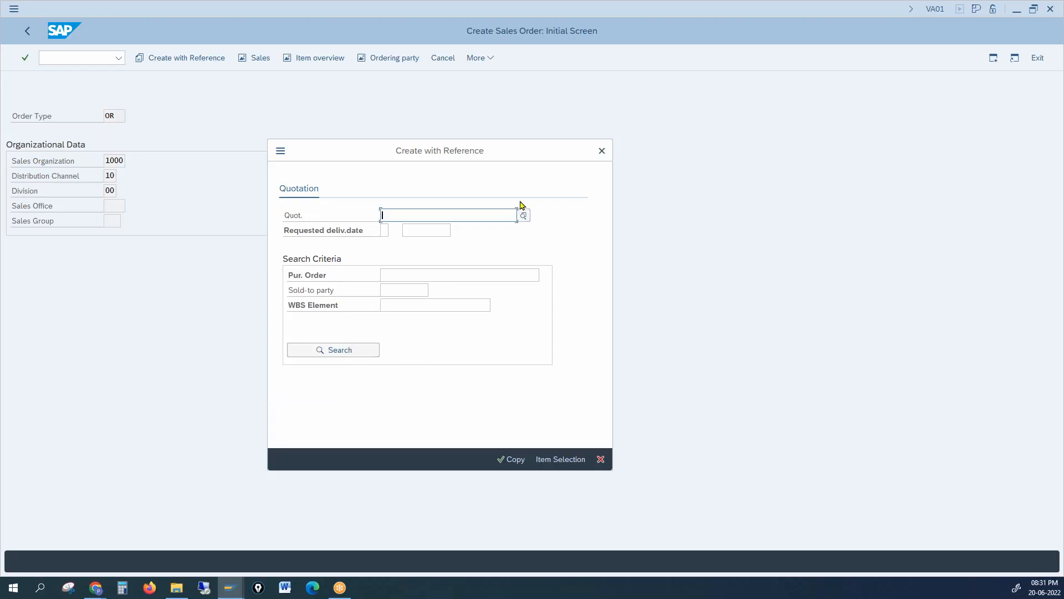
click(601, 151)
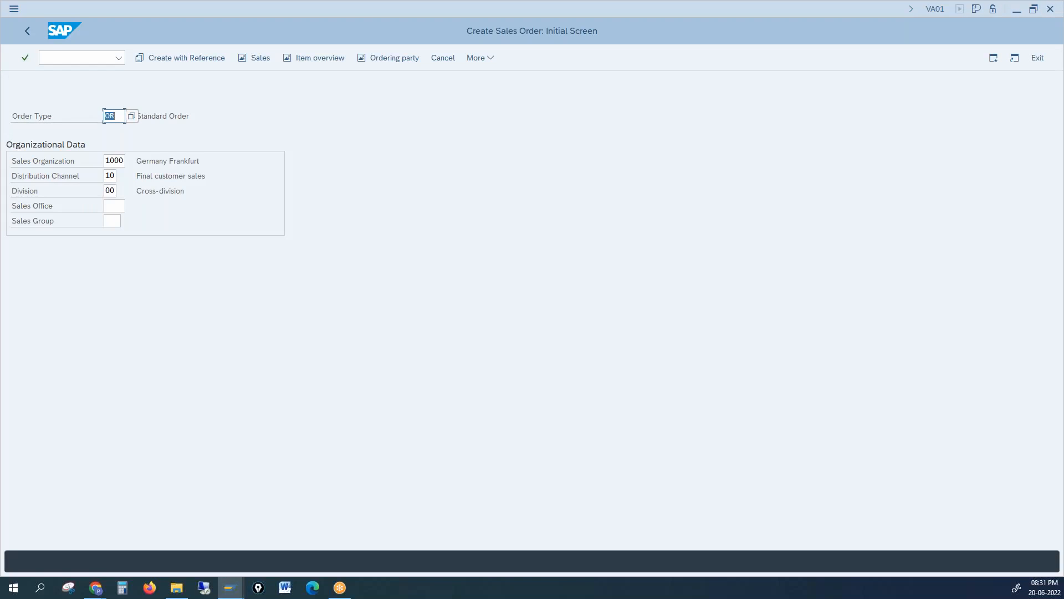
key(alt+Tab)
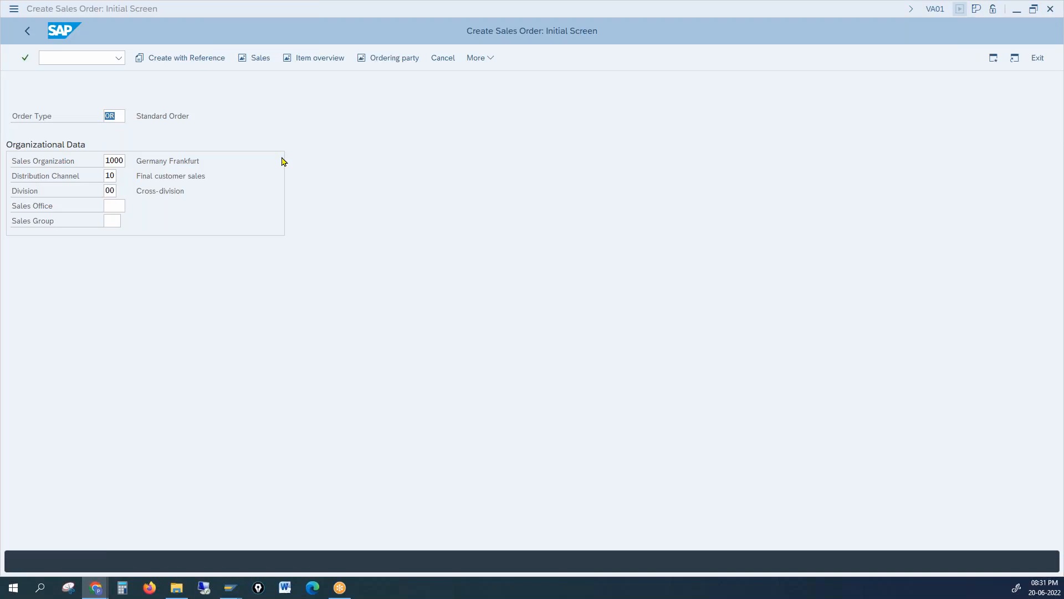
Go back to transaction VOV8 and open the details of sales document type OR.
click(91, 58)
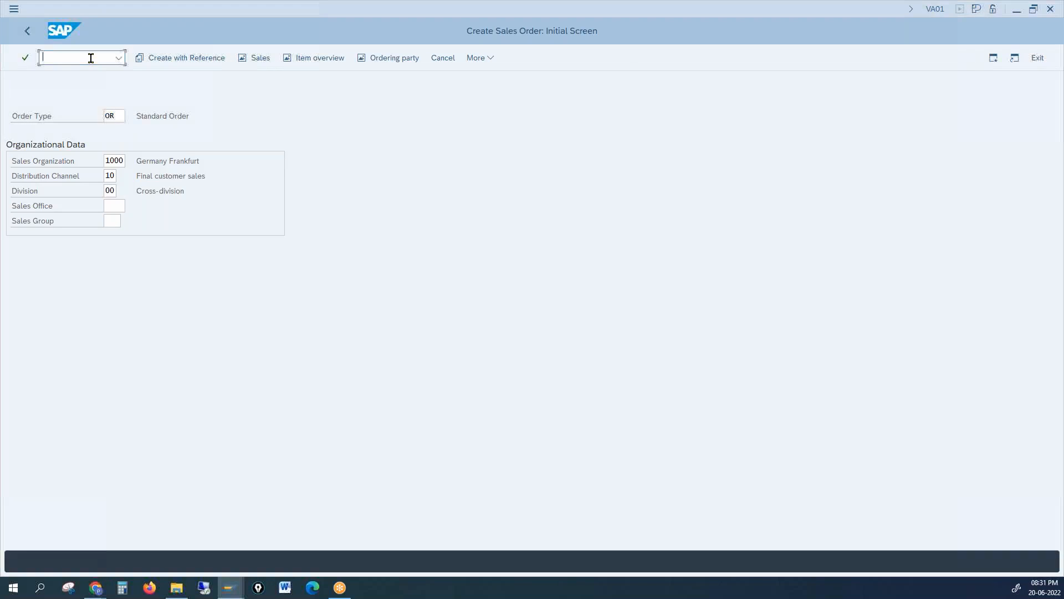
text(/nvov8)
key(Return)
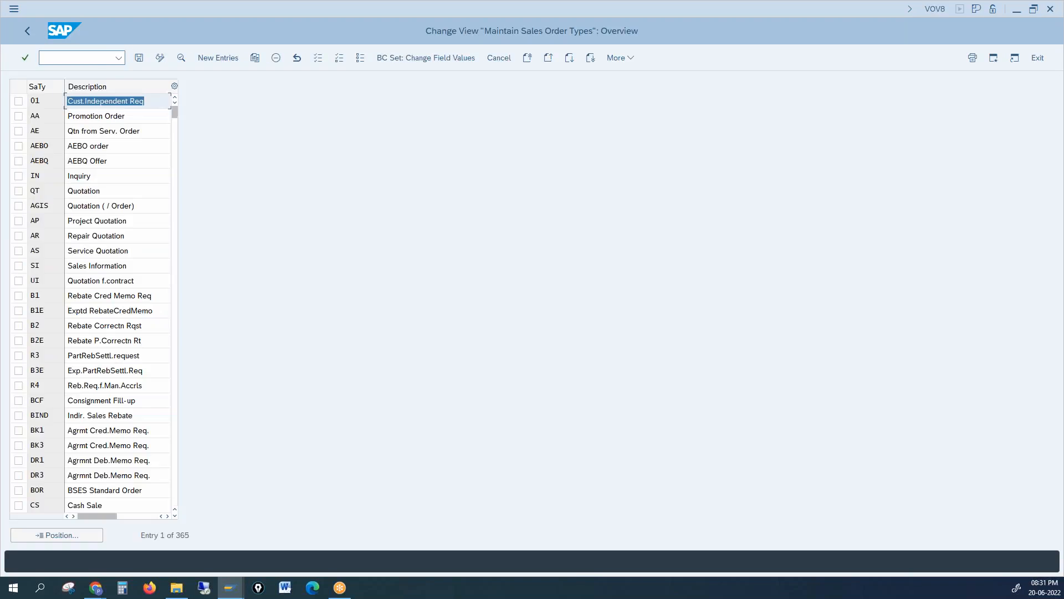
click(84, 538)
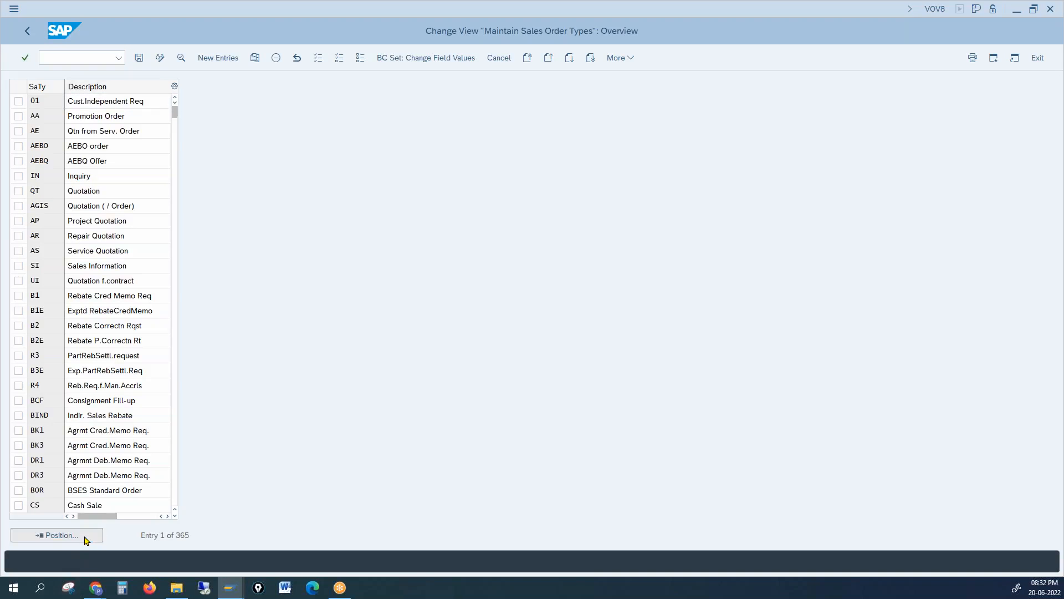
text(or)
key(Return)
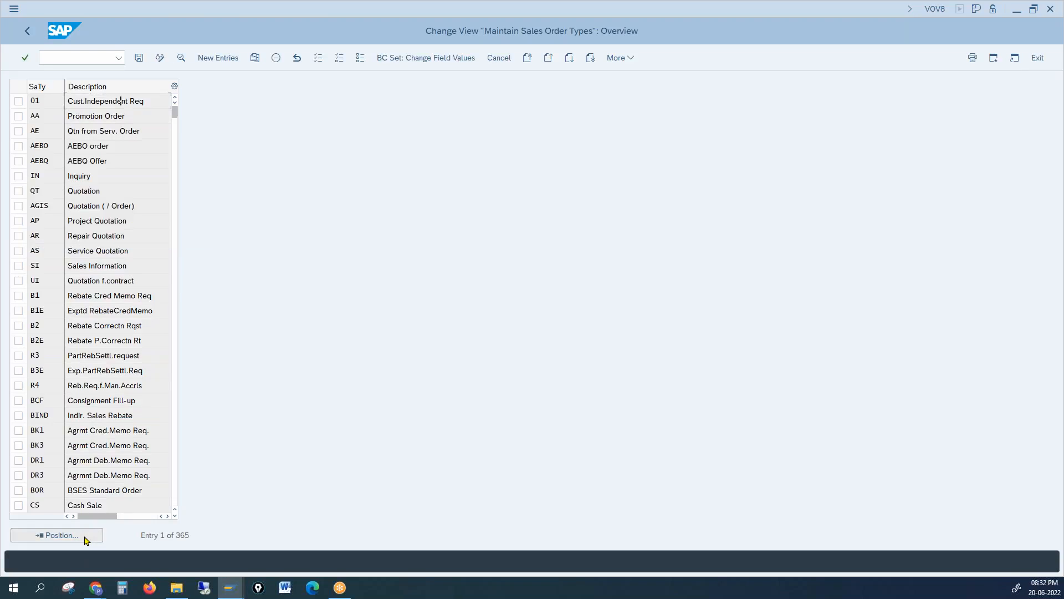
double_click(111, 99)
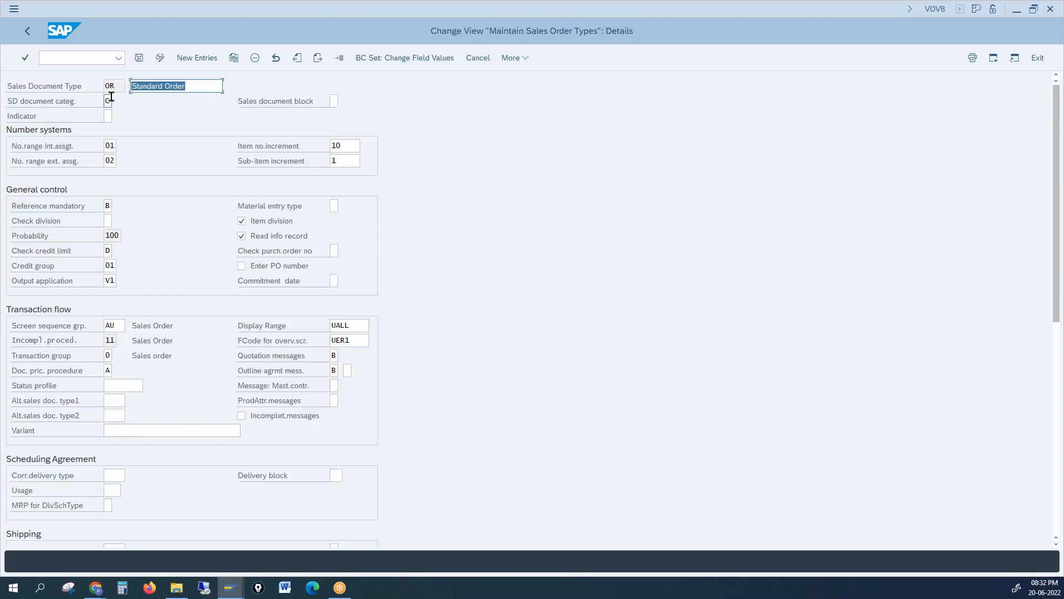
Clear Reference mandatory for the standard order and save it to the proposed customizing request.
click(109, 205)
key(BackSpace)
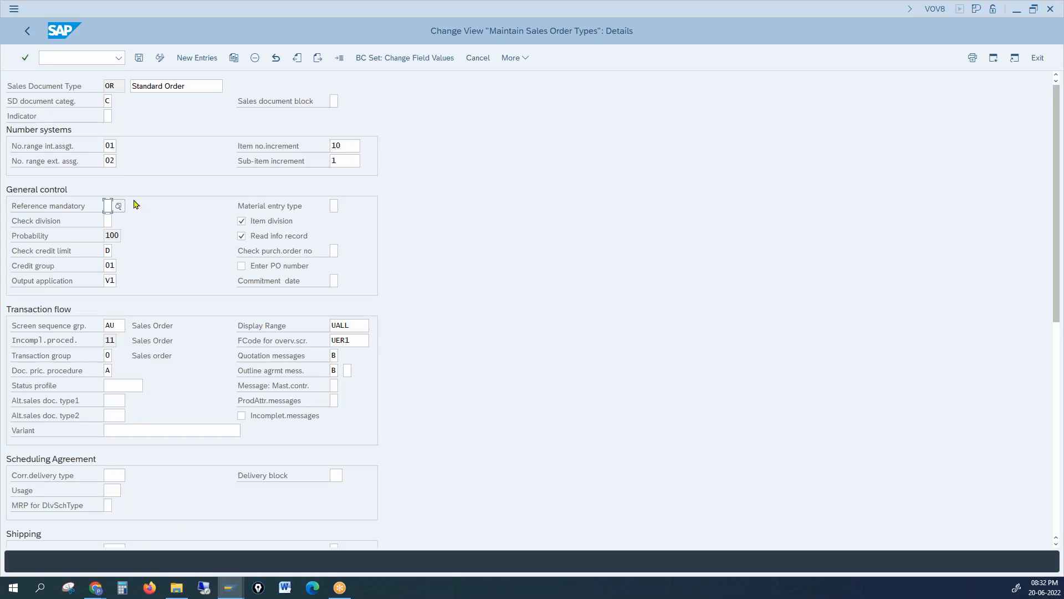
click(138, 58)
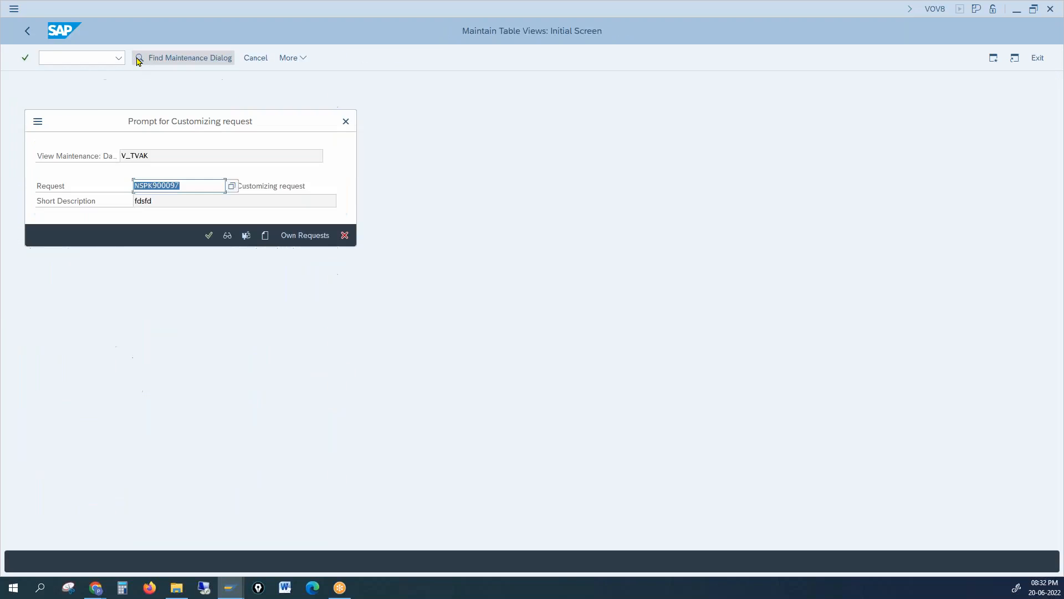
click(208, 236)
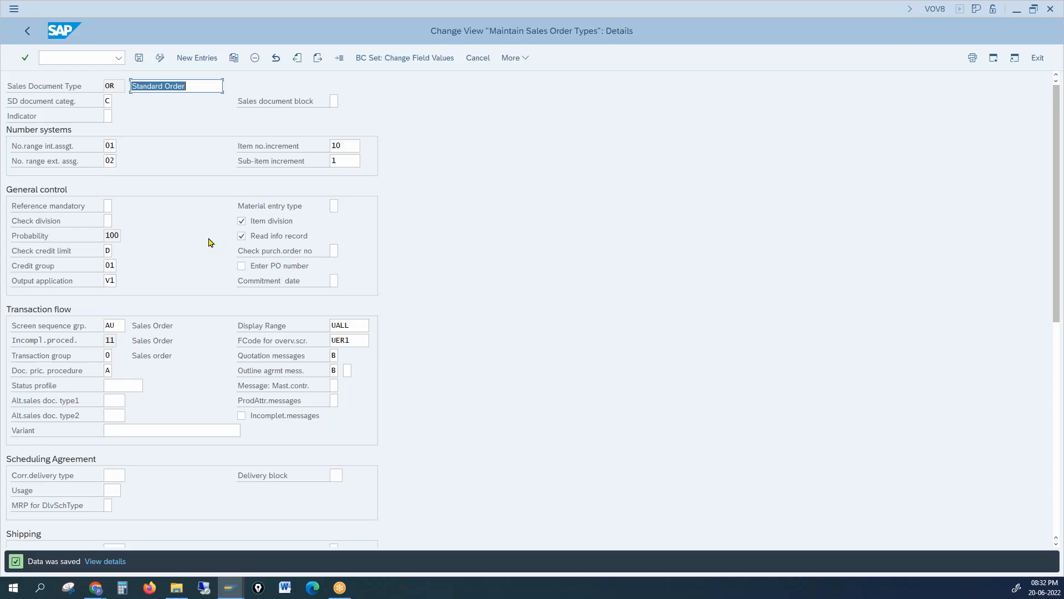
Examine the standard order's Check division, Probability and SD document category settings.
click(107, 220)
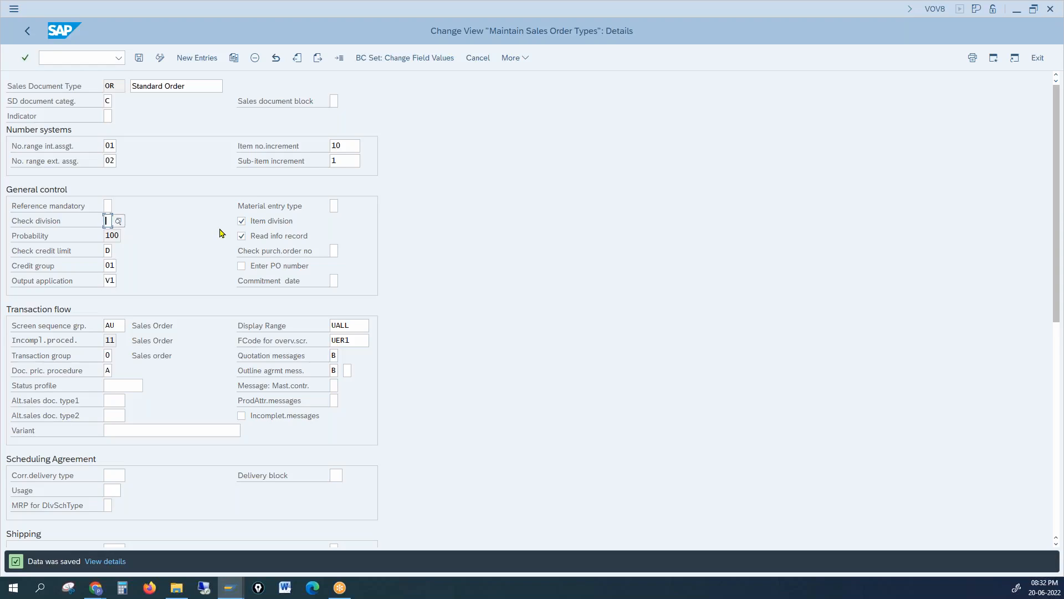
click(55, 223)
click(106, 236)
click(105, 239)
click(109, 99)
Open the details of sales document type QT and enter 70 as its probability.
click(339, 59)
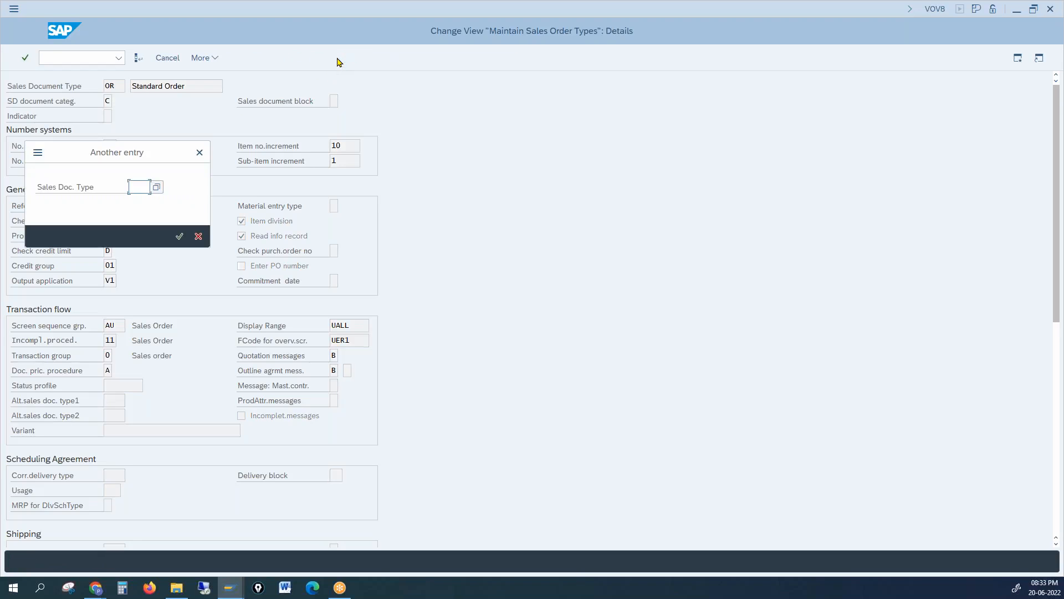
text(qt)
key(Return)
click(118, 235)
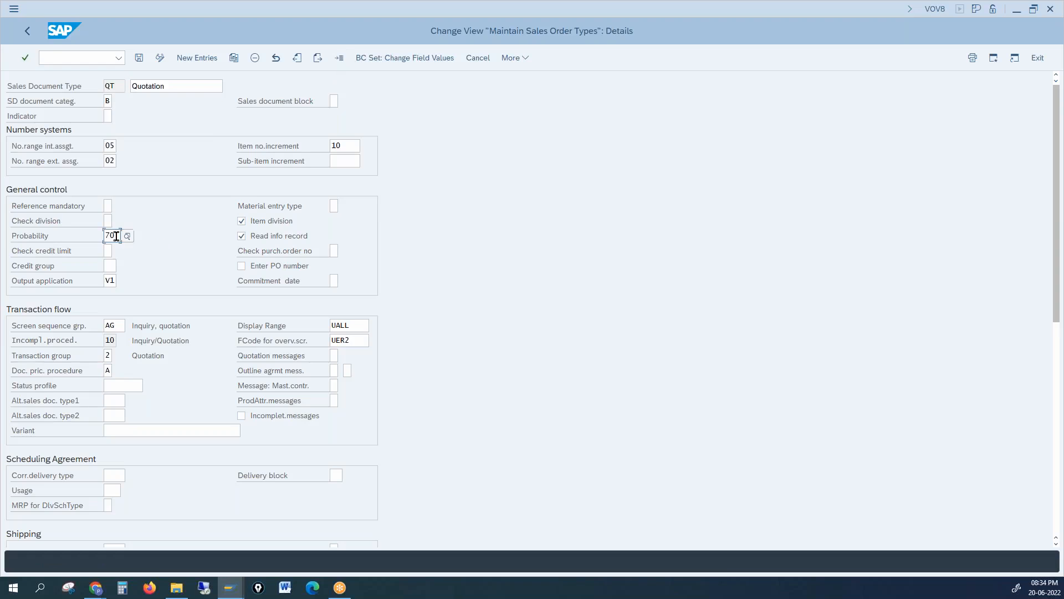
key(BackSpace)
key(BackSpace)
text(70)
key(Return)
click(107, 99)
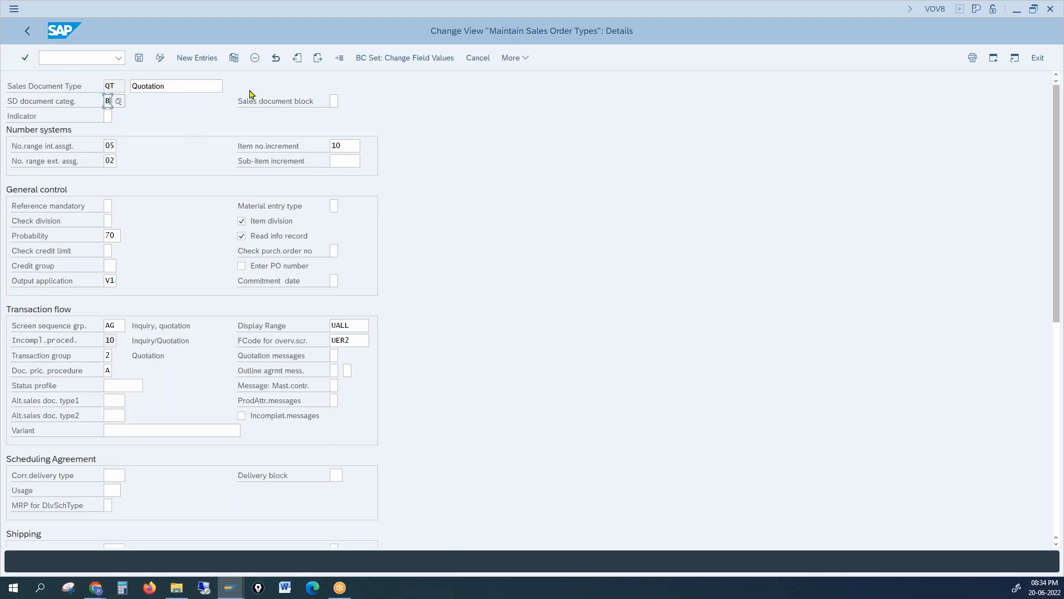
Return to the details of sales document type OR and examine its SD document category and probability.
click(340, 59)
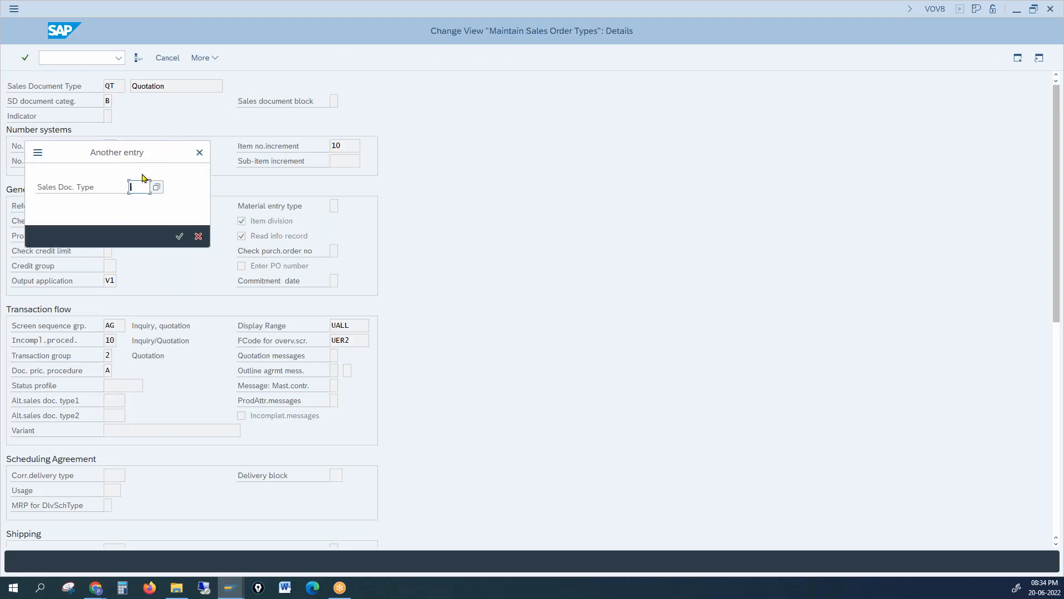
text(OR)
key(Return)
click(106, 101)
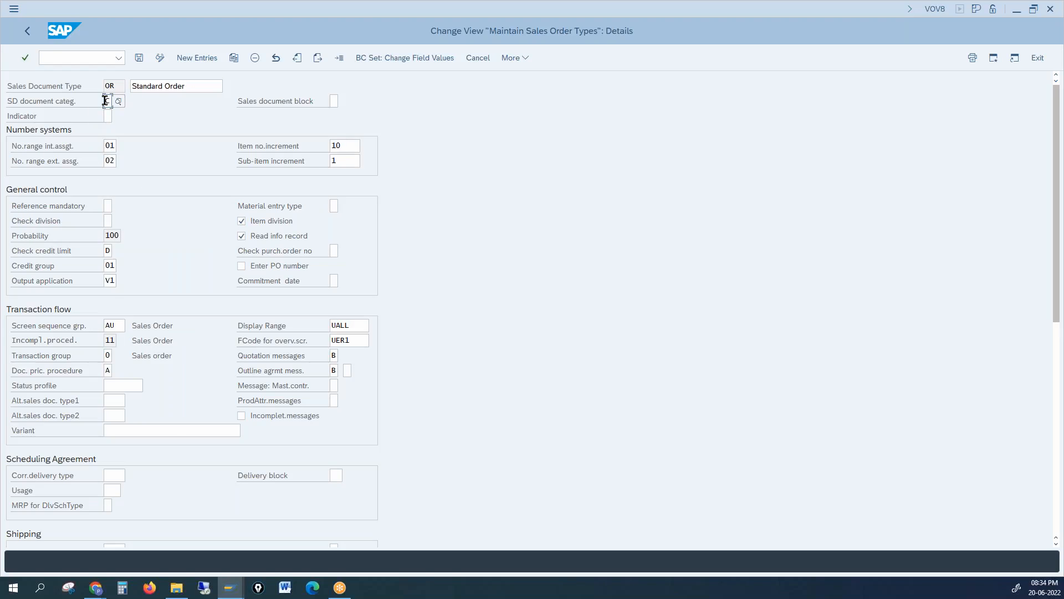
click(116, 236)
Set the standard order's SD document category to B and its probability to 80.
click(109, 99)
click(109, 99)
key(BackSpace)
text(B)
key(shift+Tab)
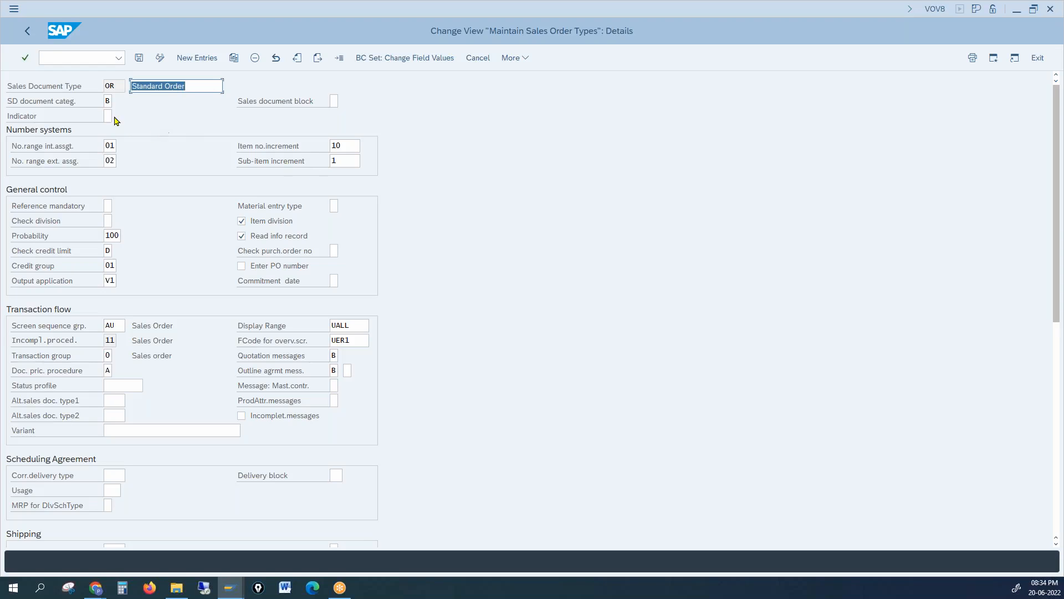
click(114, 236)
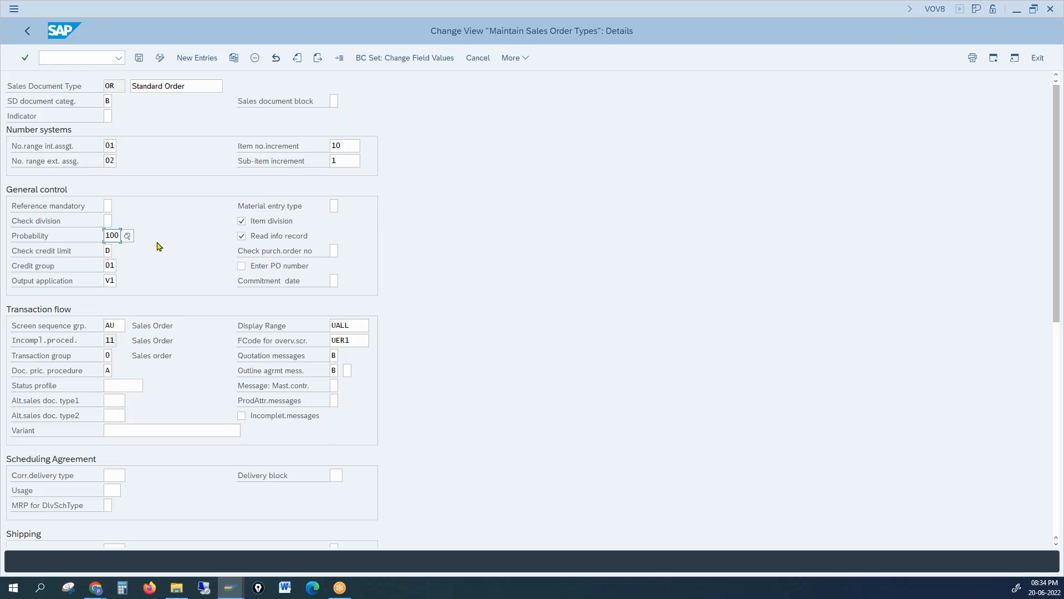
key(BackSpace)
key(BackSpace)
text(80)
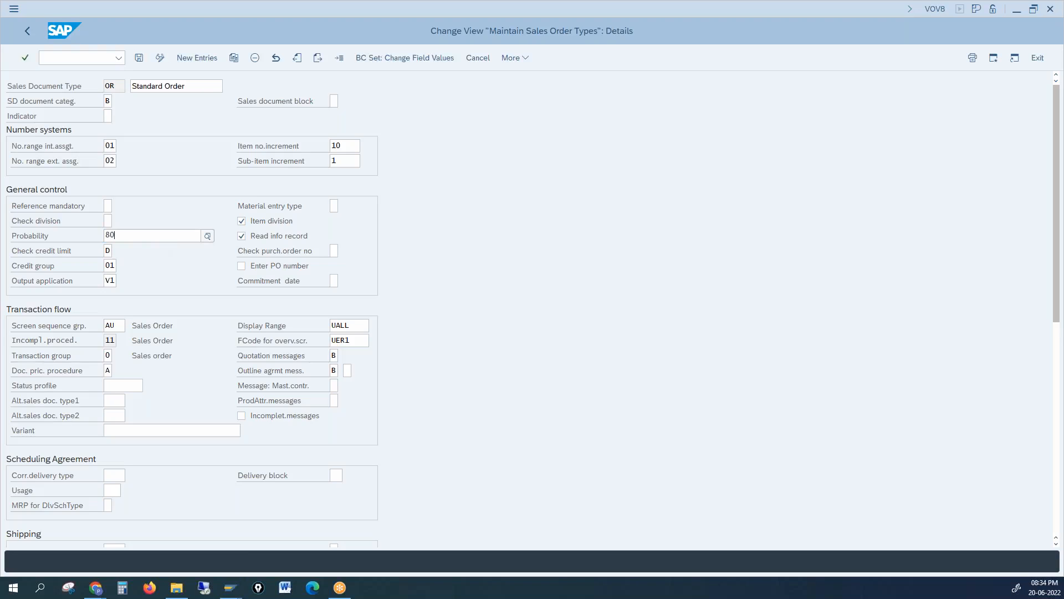
key(Return)
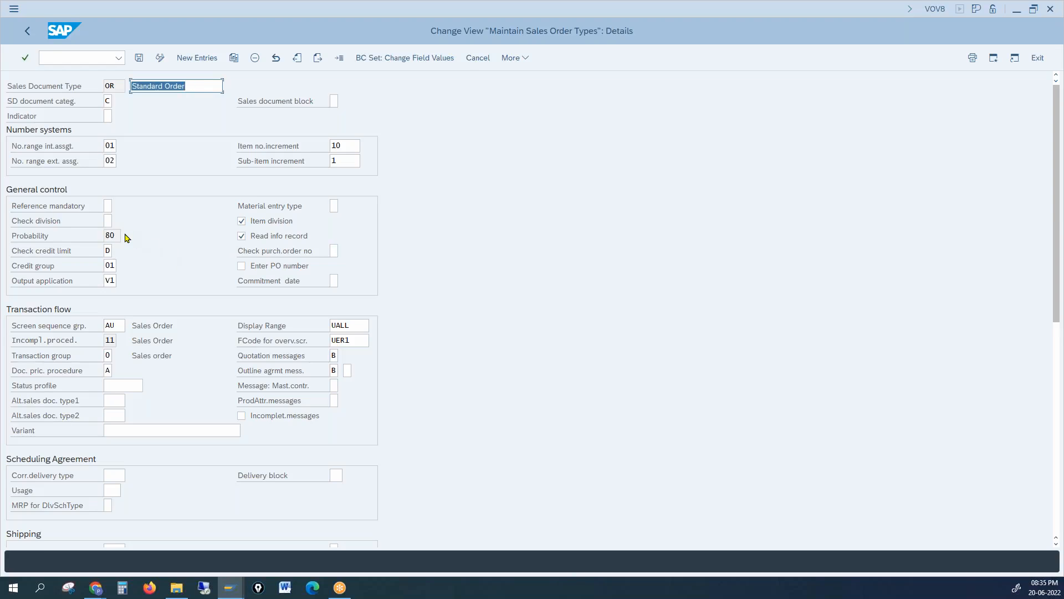
Compare the standard order's Probability field with its SD document category.
click(111, 235)
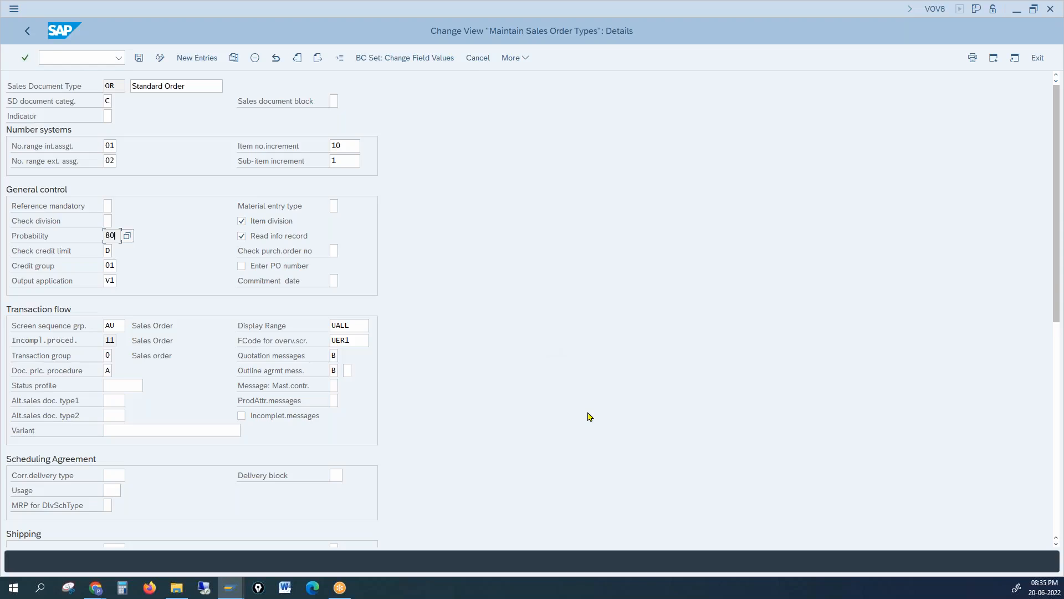
click(107, 101)
click(115, 239)
key(alt+Tab)
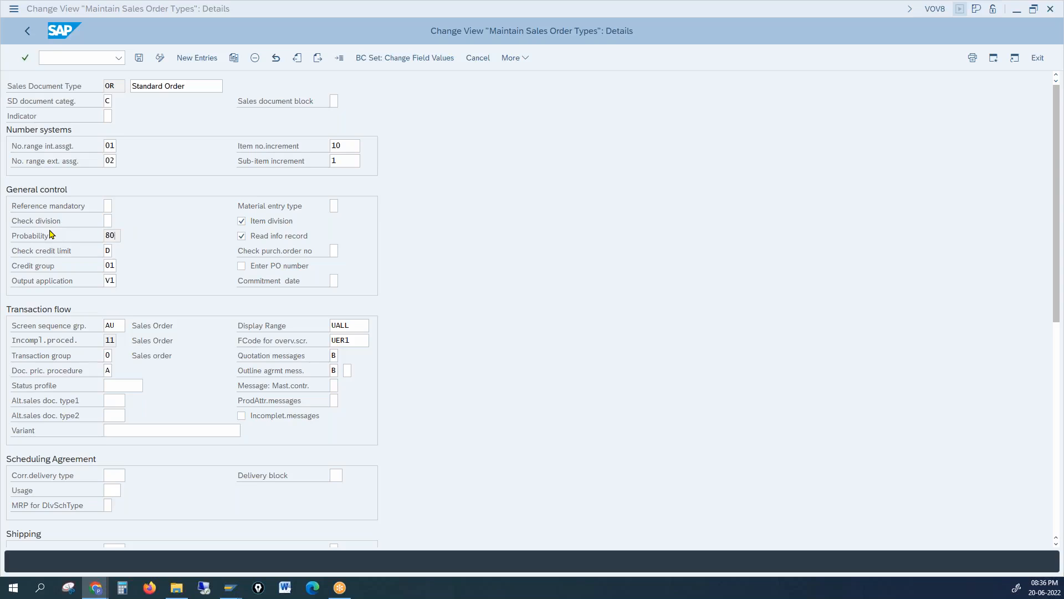
Display the possible entries for the standard order's Check credit limit setting.
click(106, 249)
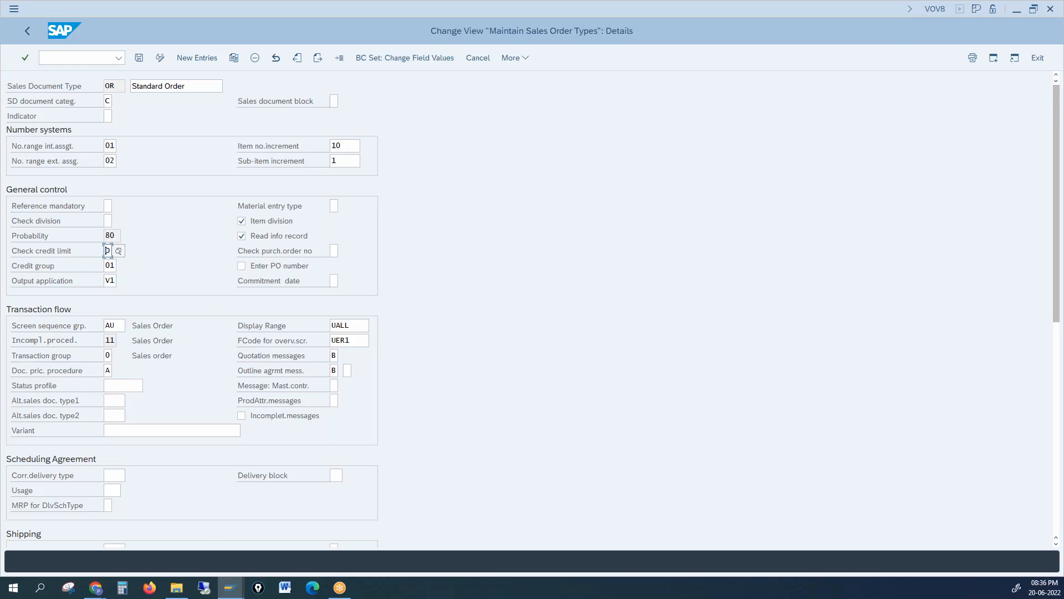
key(alt+Tab)
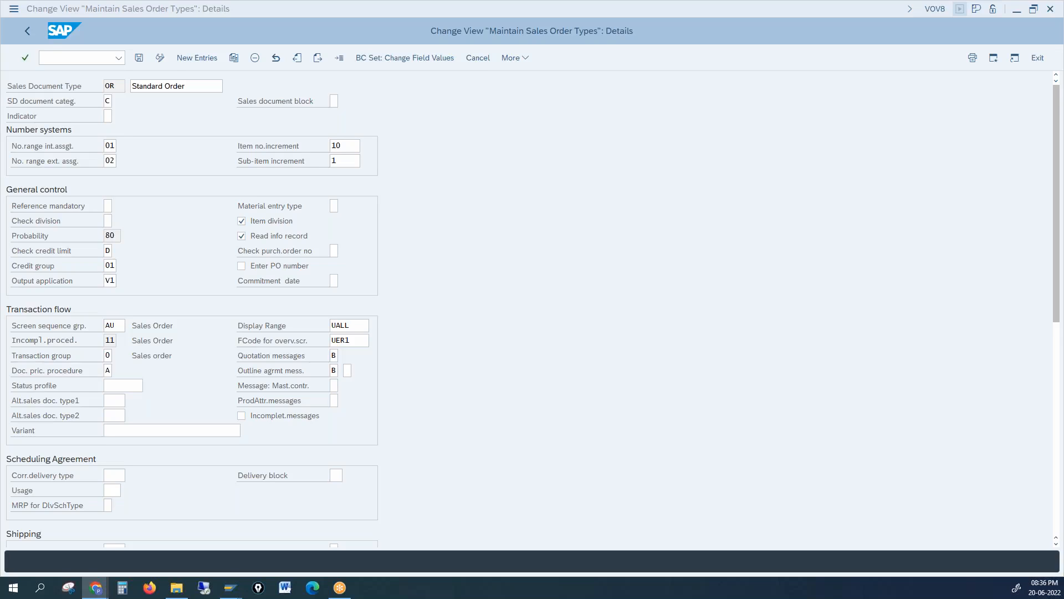
click(107, 252)
click(116, 251)
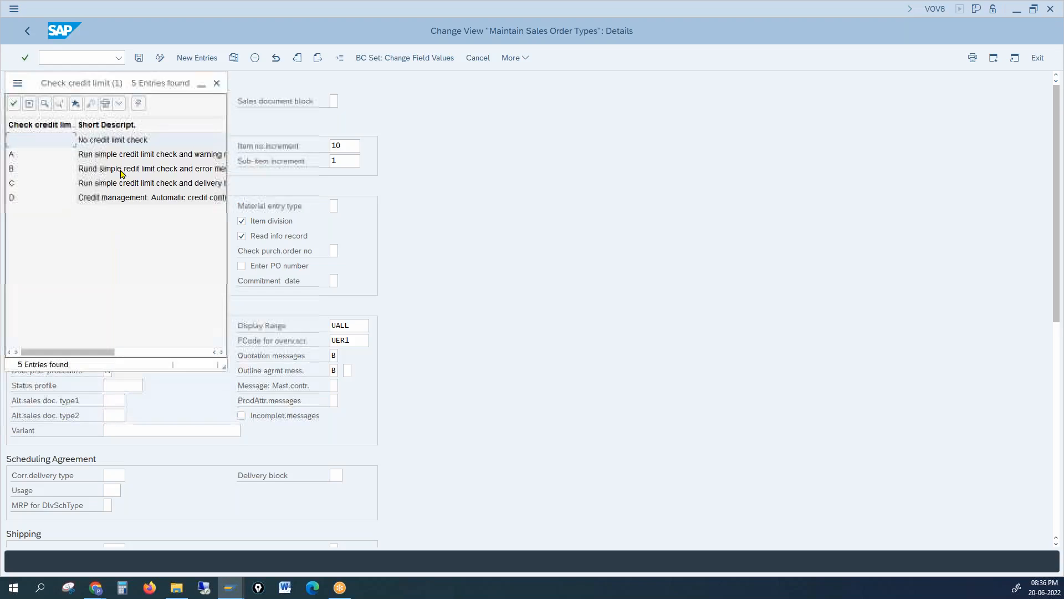
Set the standard order's Check credit limit to A and review the possible entries for that setting once more.
double_click(118, 156)
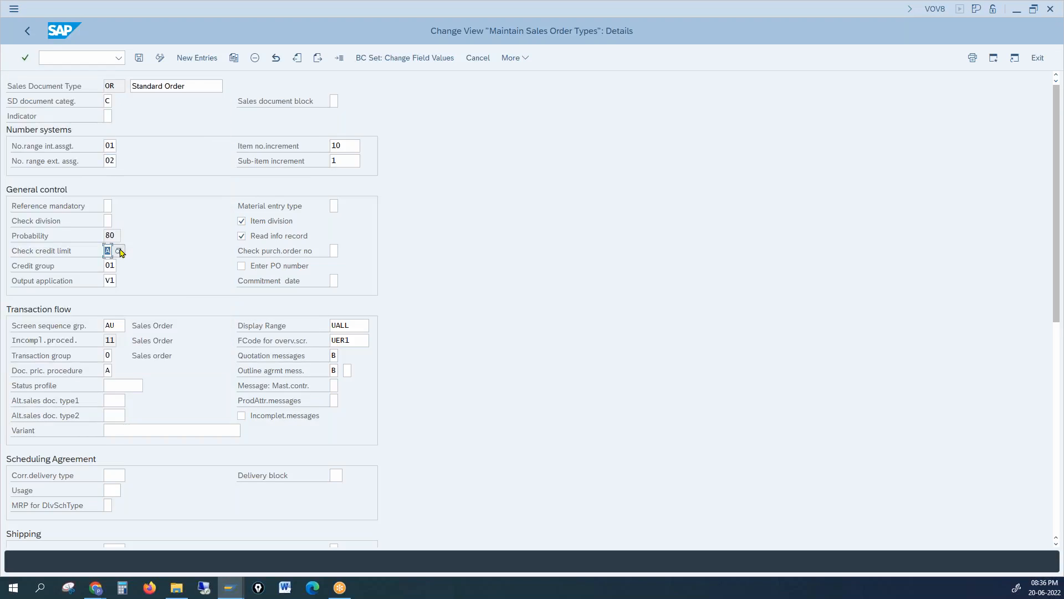
click(120, 253)
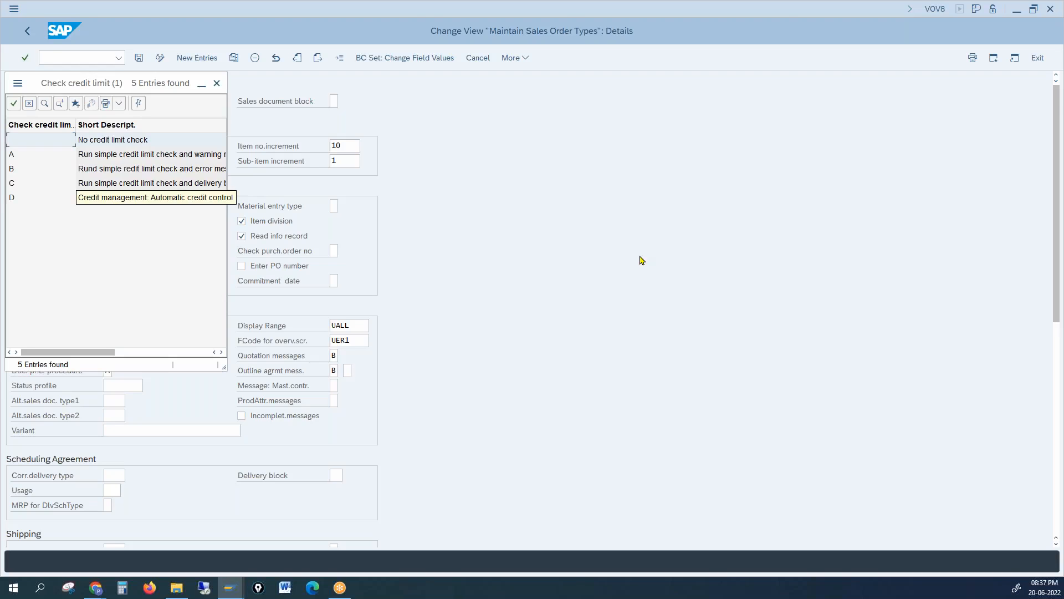
click(218, 83)
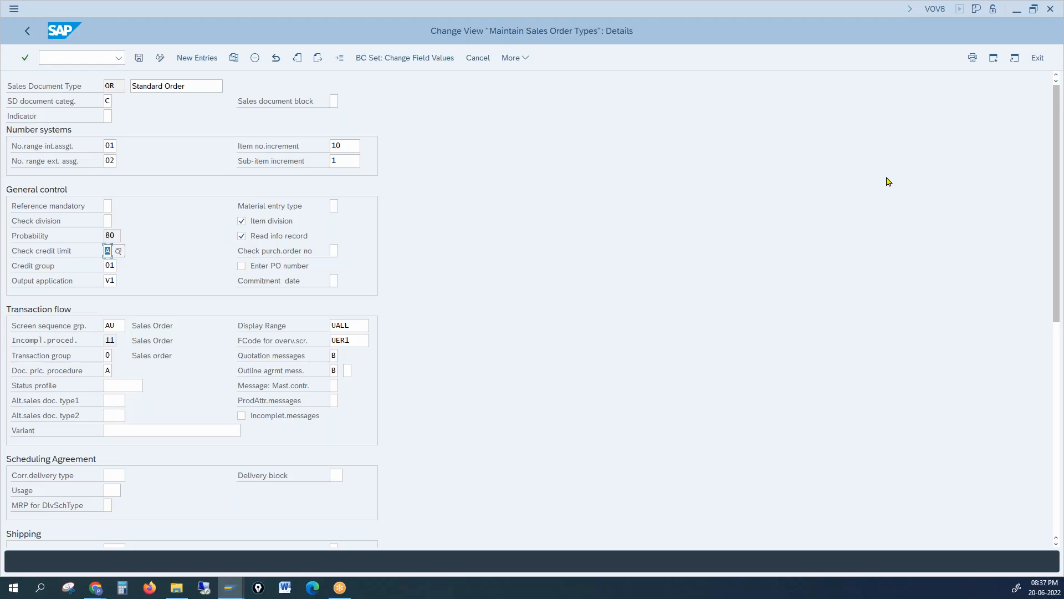
key(alt+Tab)
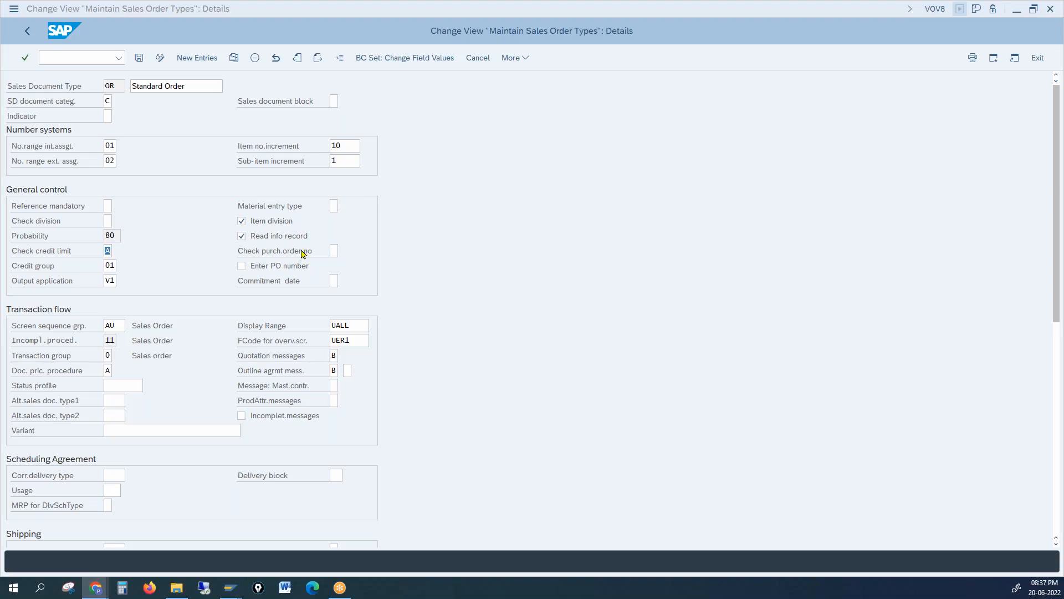
click(333, 250)
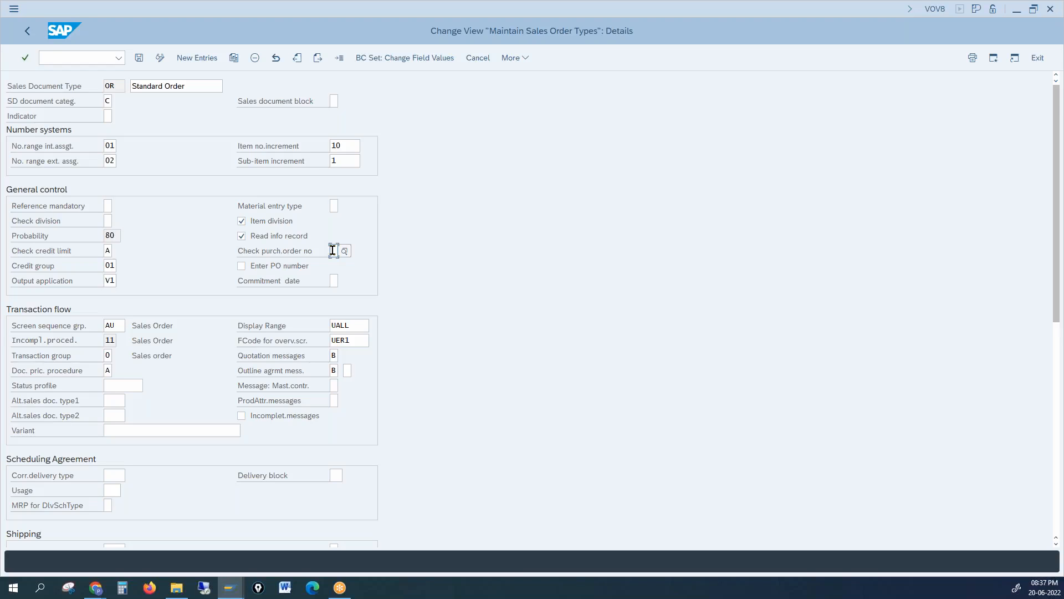
click(232, 589)
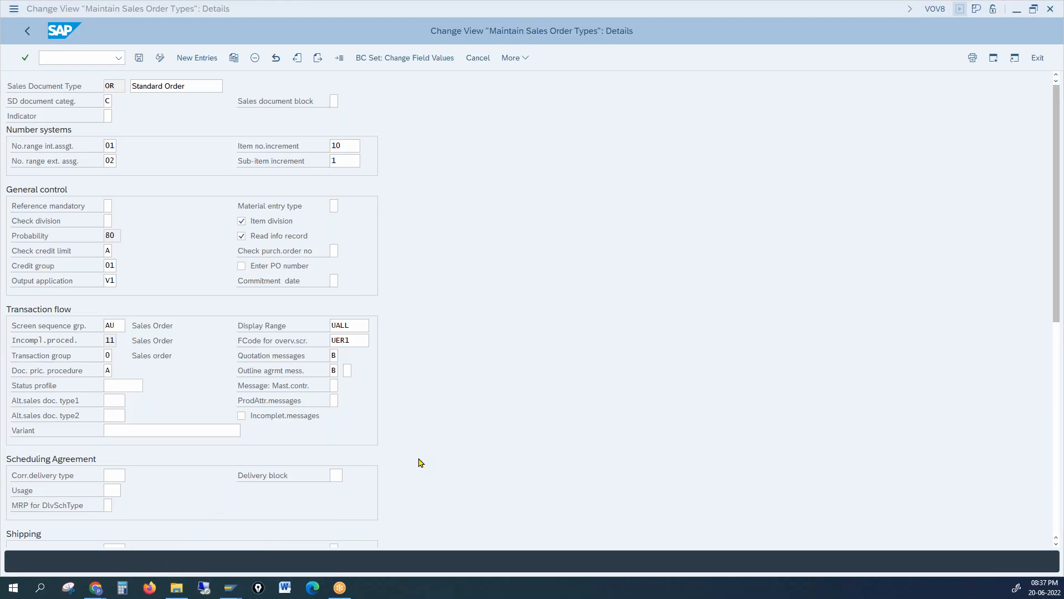
click(261, 548)
click(237, 581)
double_click(14, 10)
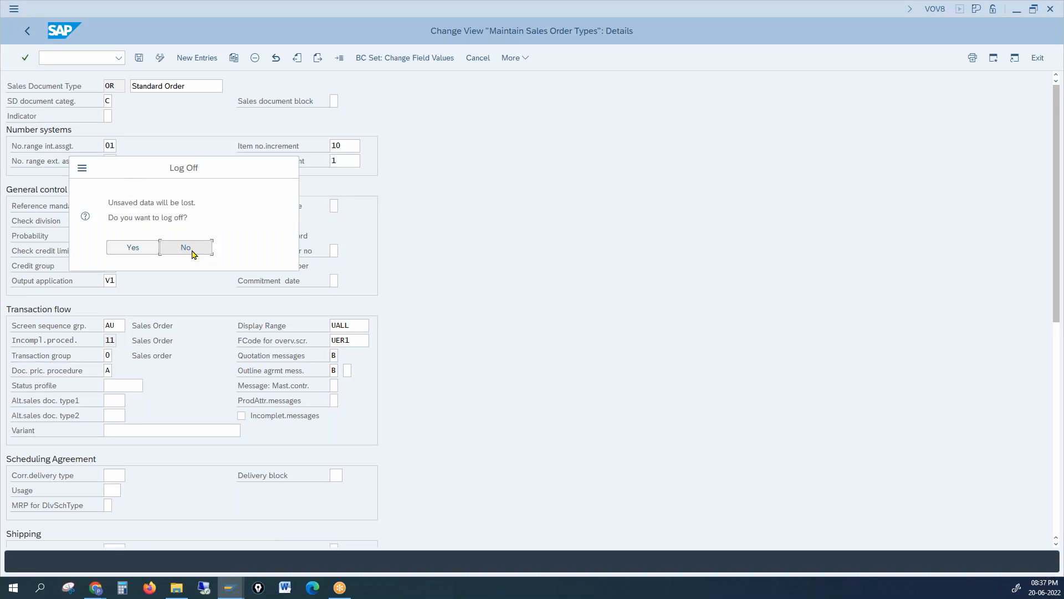
click(191, 250)
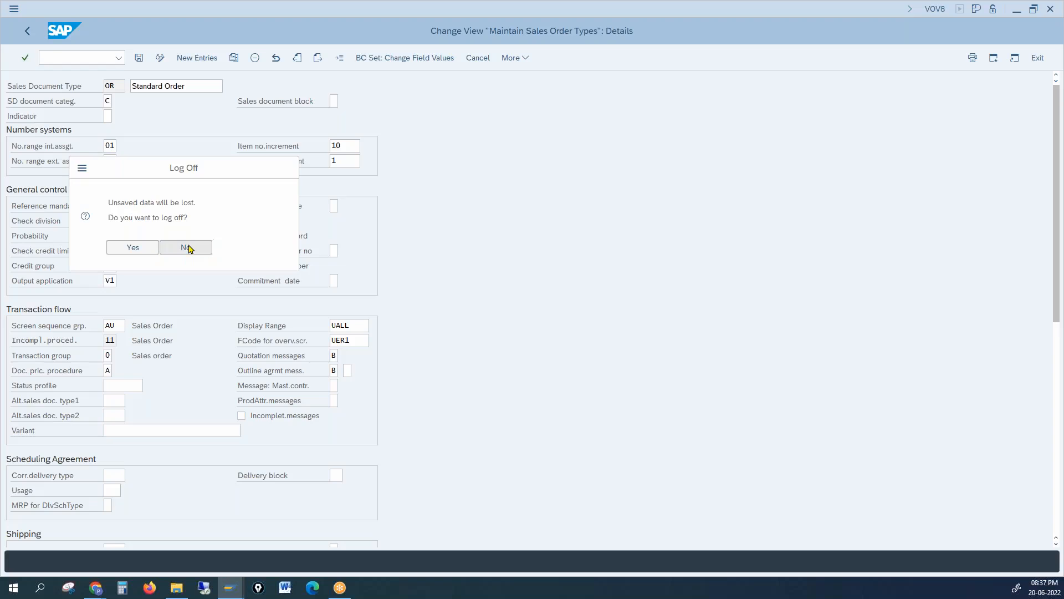
Open an additional GUI window and start creating a standard order of type OR with transaction VA01.
click(15, 10)
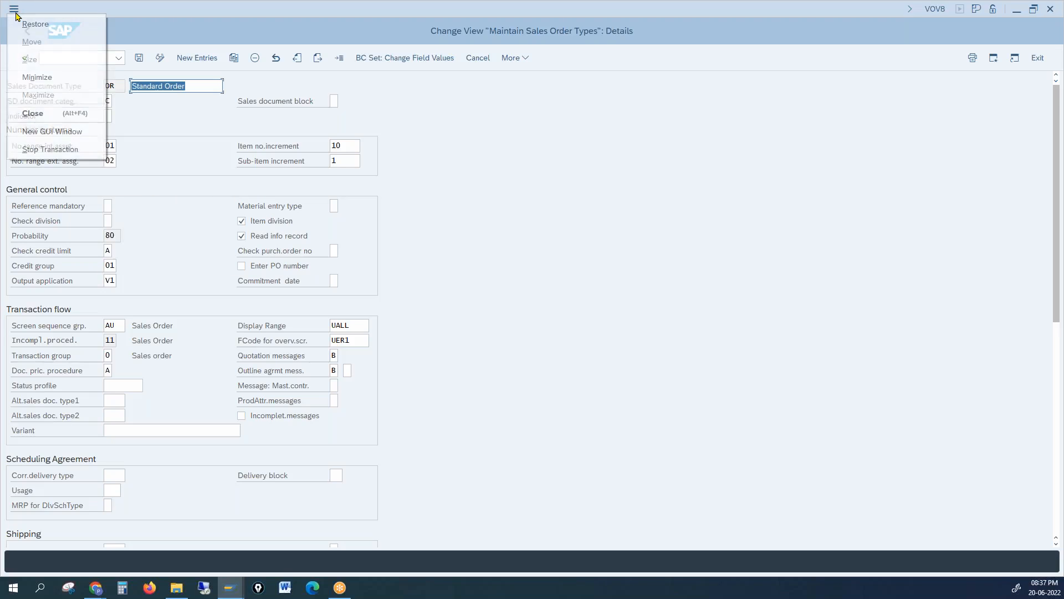
click(42, 132)
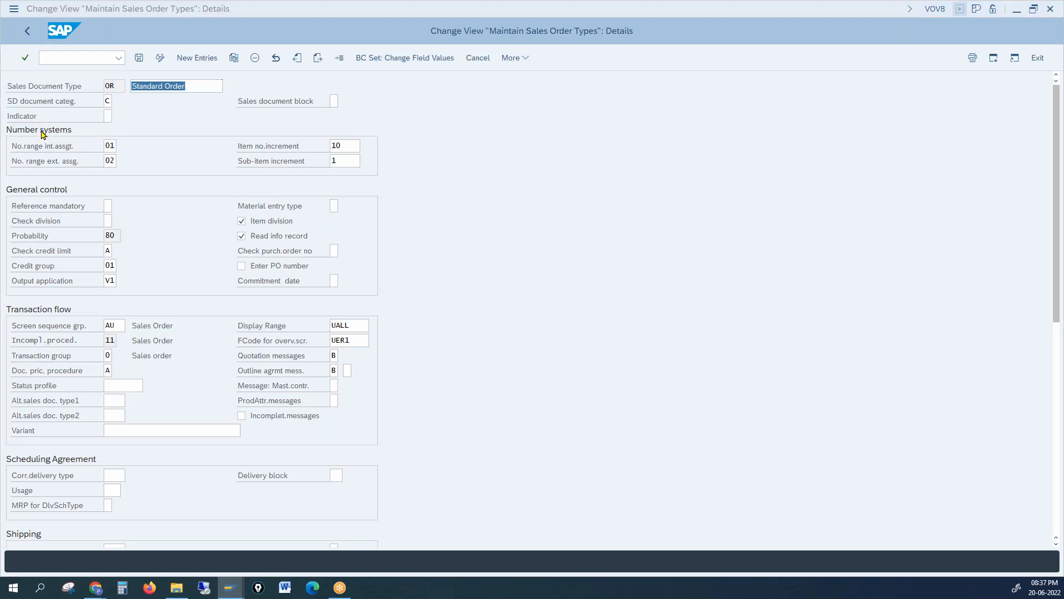
text(va01)
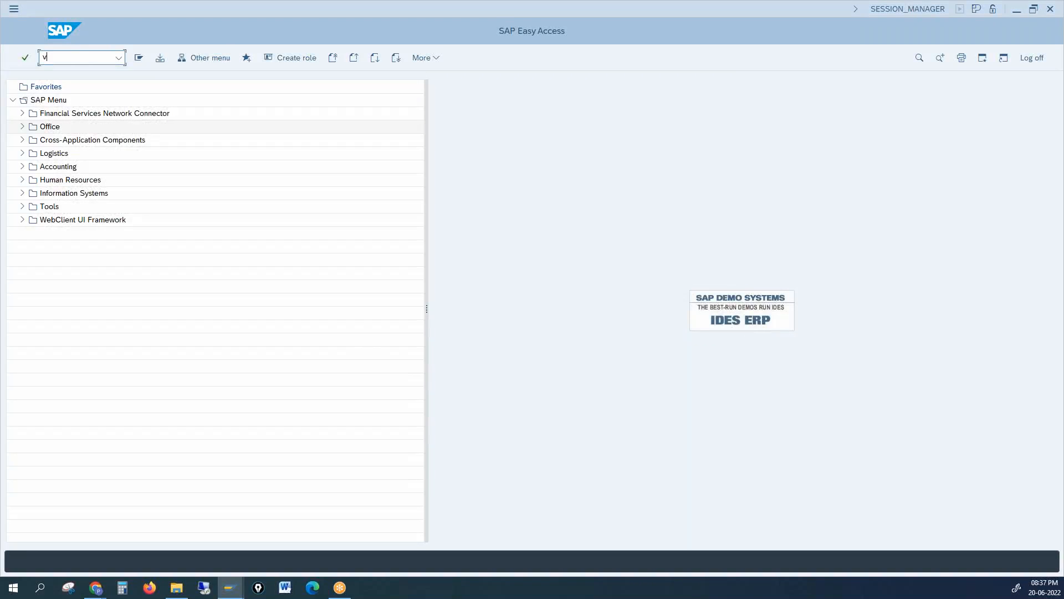
key(Return)
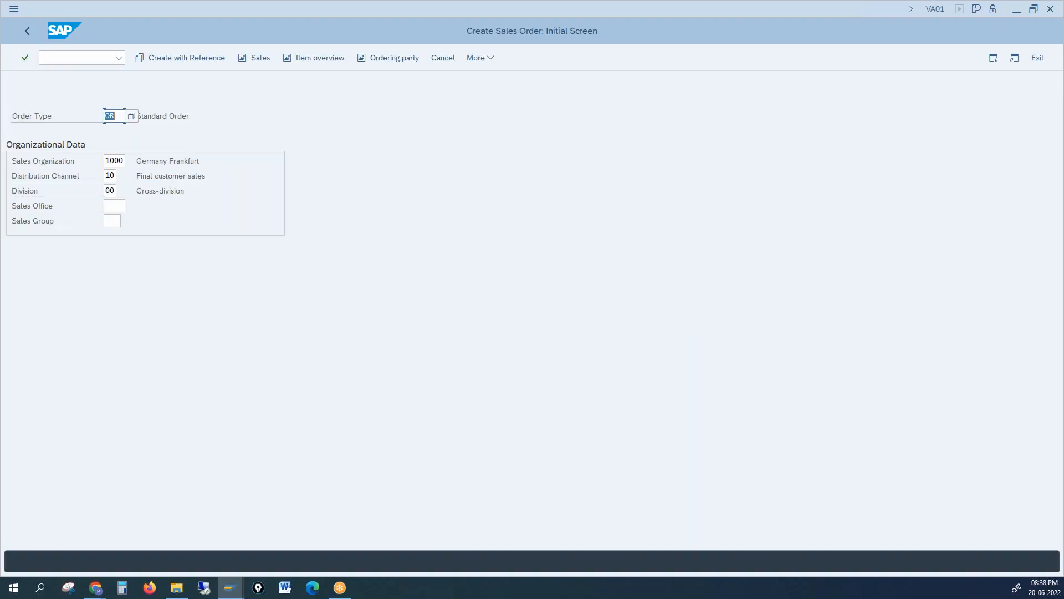
key(Return)
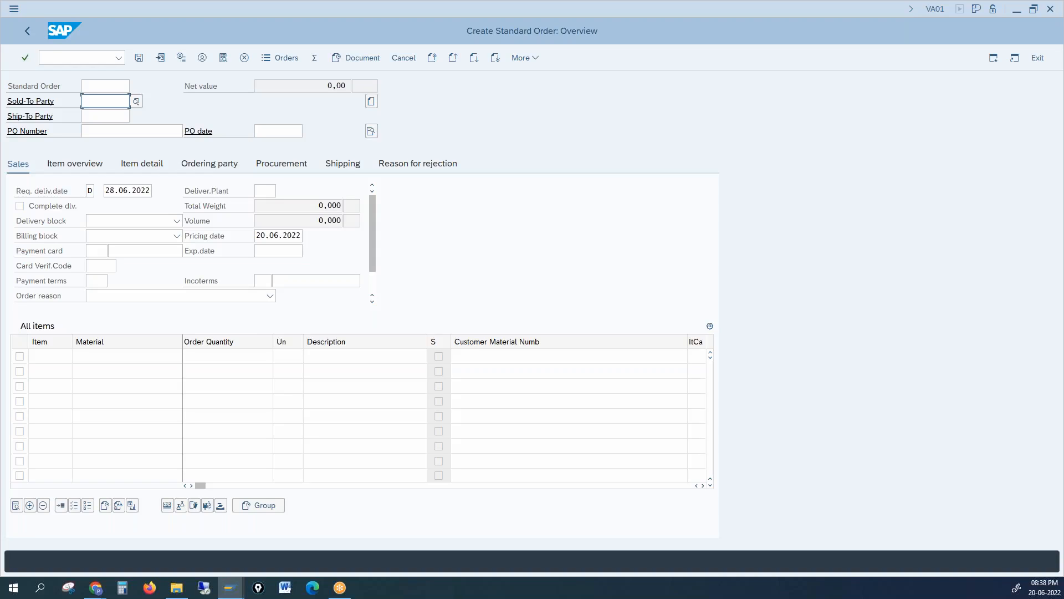
Return to the VOV8 details of the standard order and review the possible entries for Check purch.order no.
key(alt+Tab)
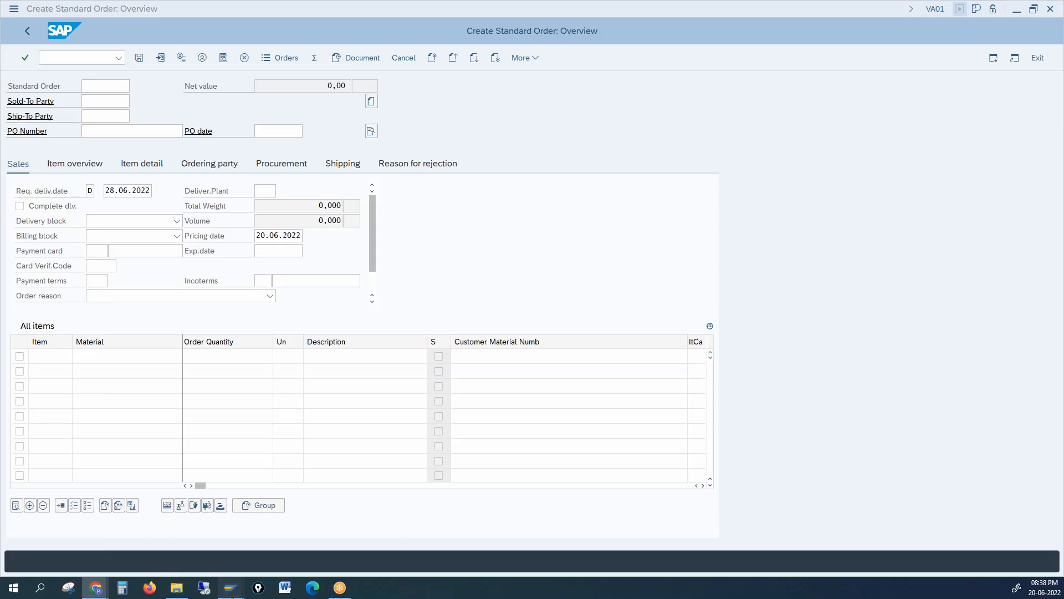
click(228, 593)
click(223, 545)
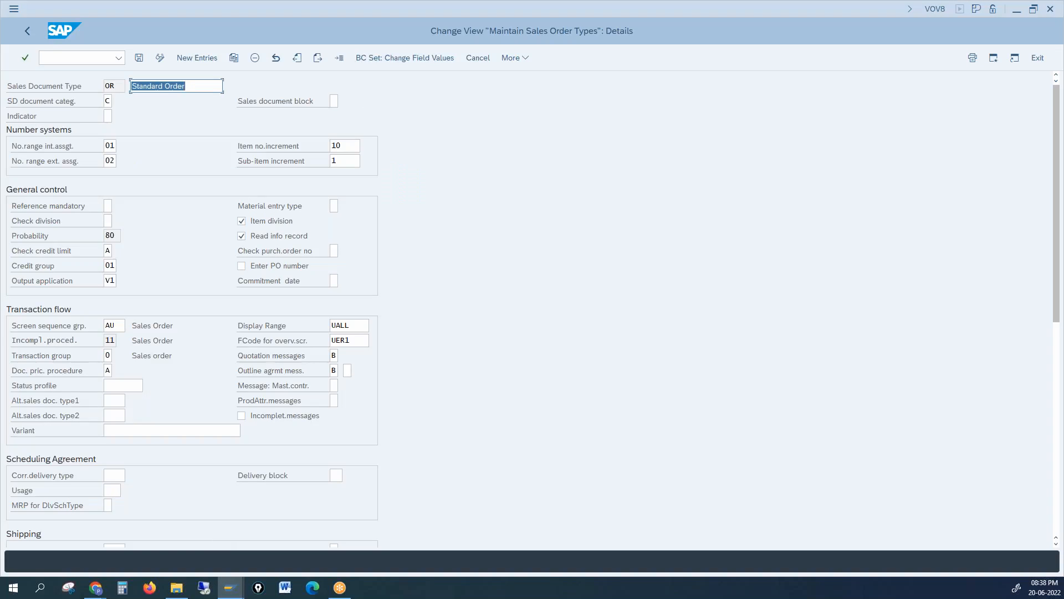
key(alt+Tab)
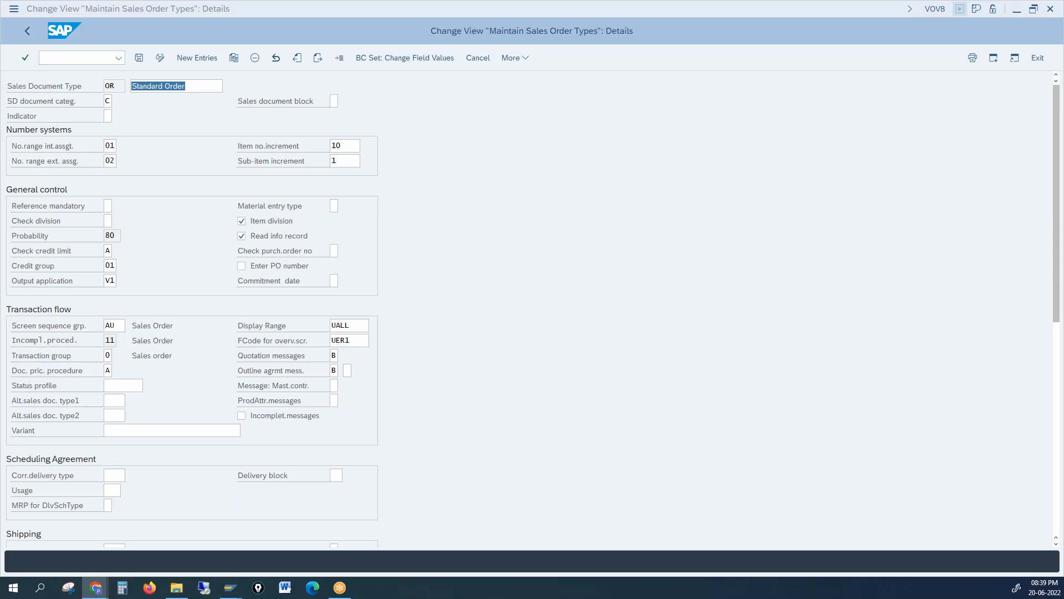
click(333, 248)
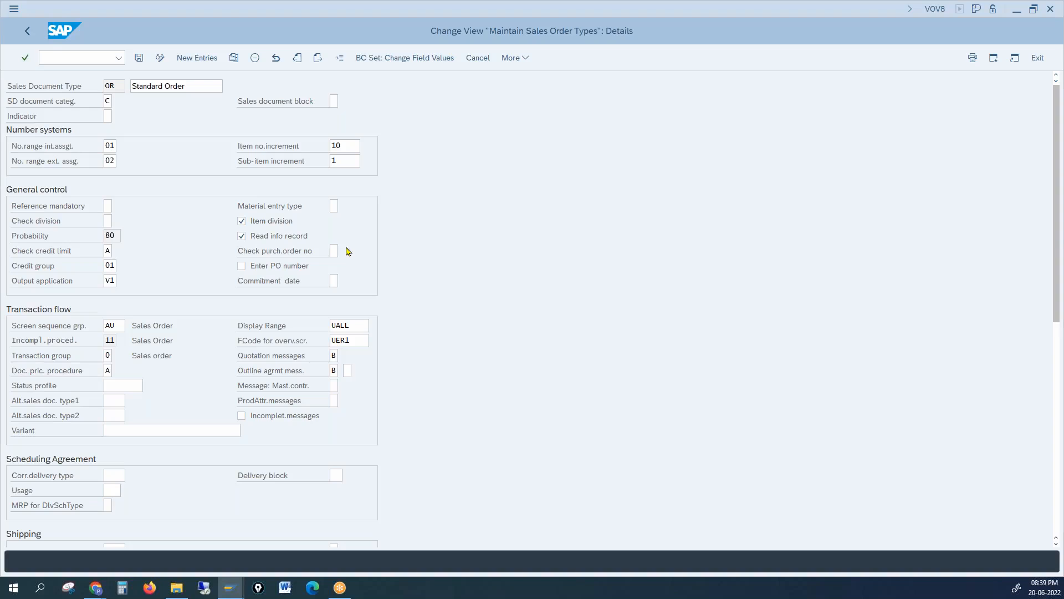
key(F4)
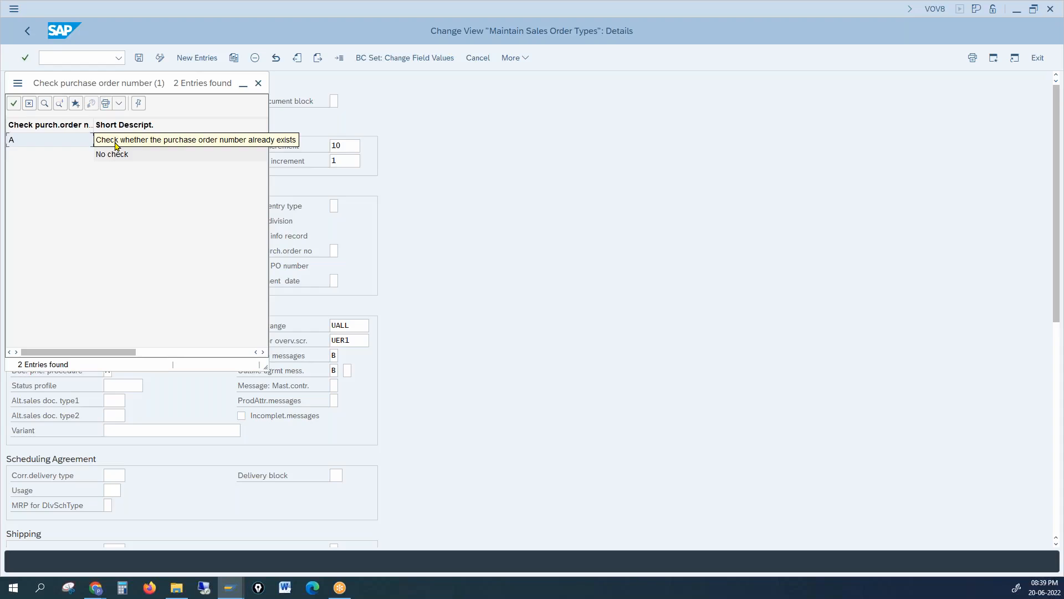
click(259, 84)
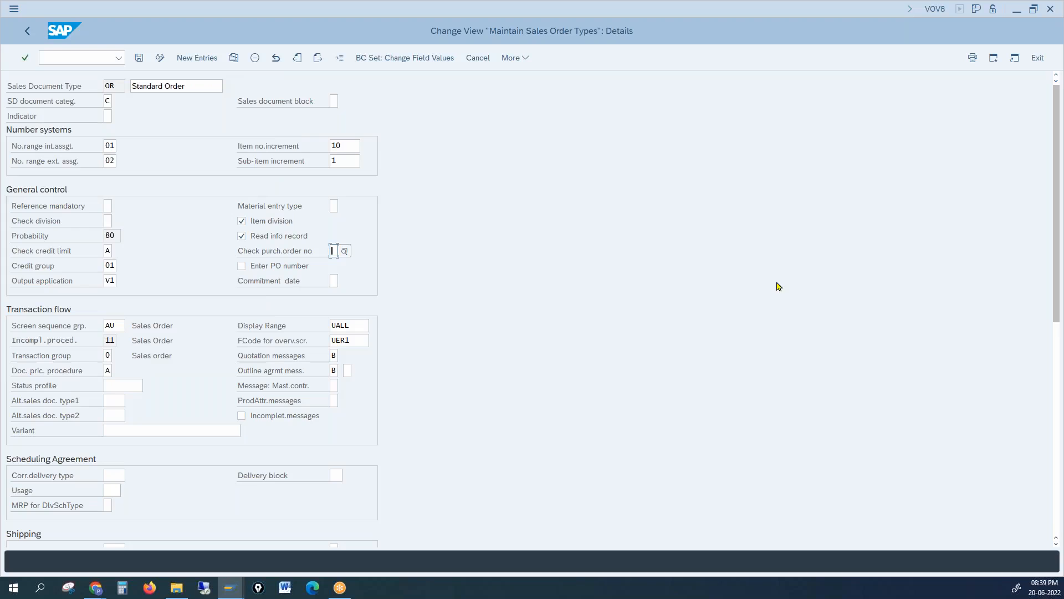
Switch to the new standard order in VA01 and locate its PO Number field.
key(alt+Tab)
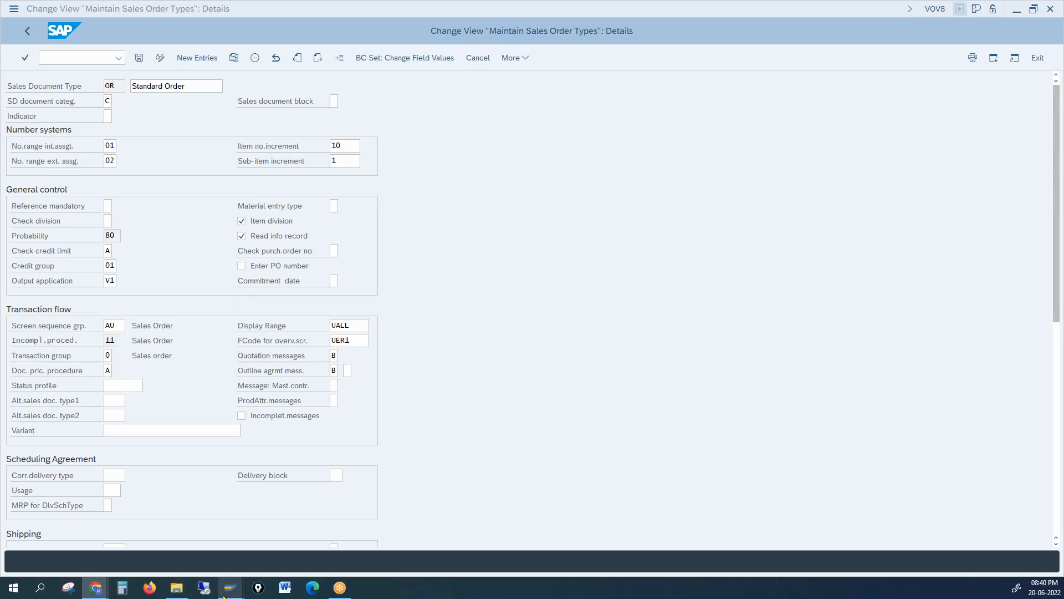
mouse_move(231, 594)
click(328, 542)
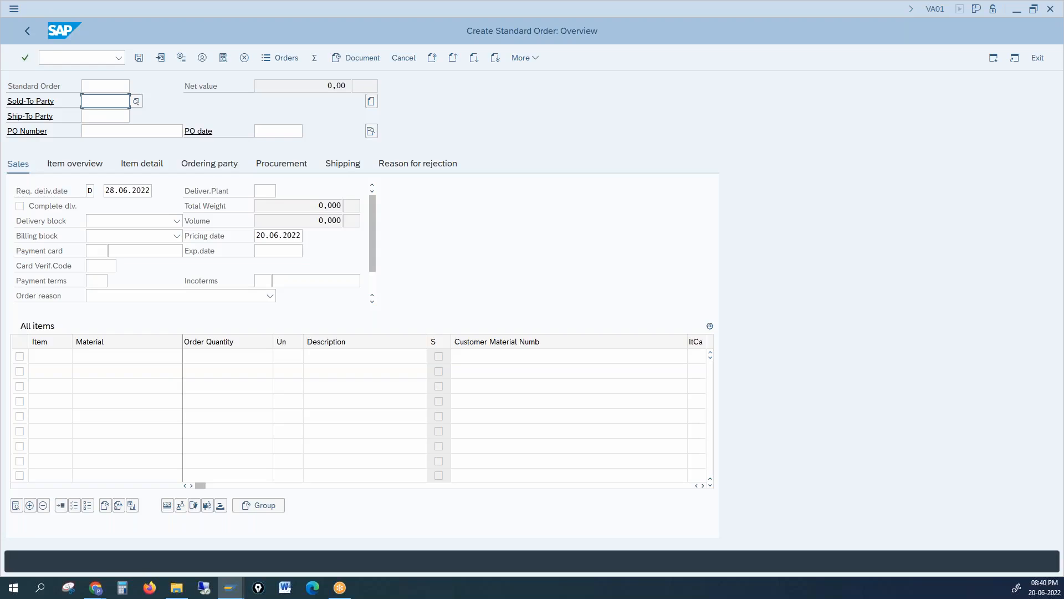
click(123, 131)
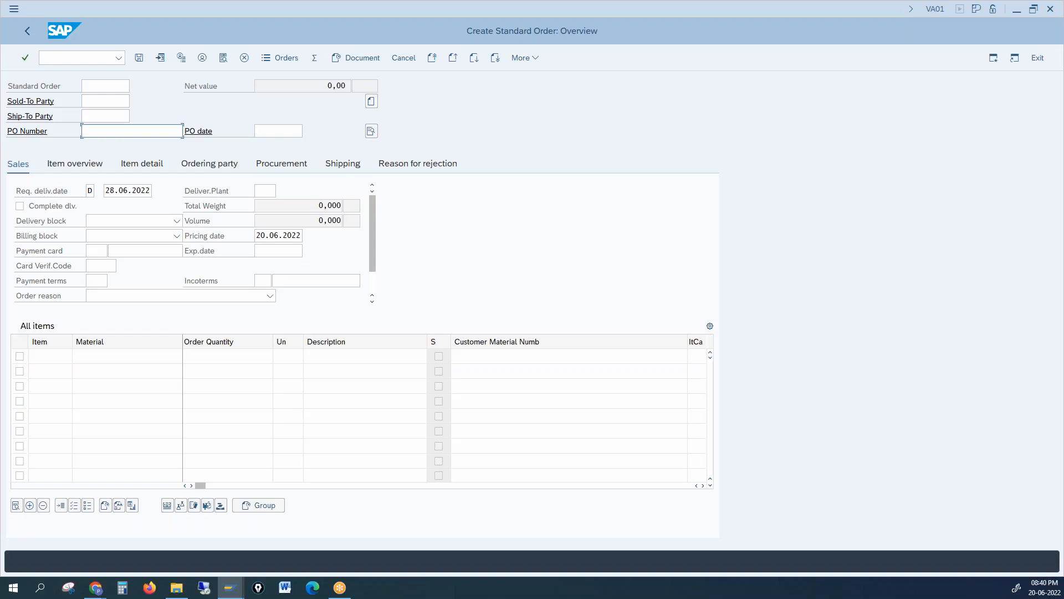
Go back to the VOV8 details, set the standard order's Commitment date to B, and save the sales document type.
key(alt+Tab)
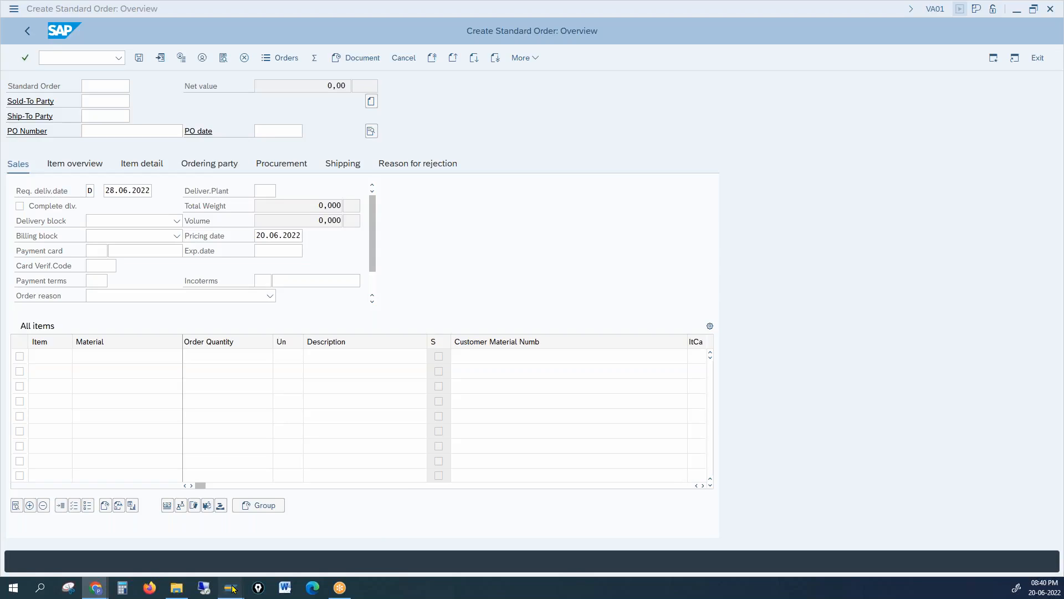
mouse_move(231, 586)
click(245, 552)
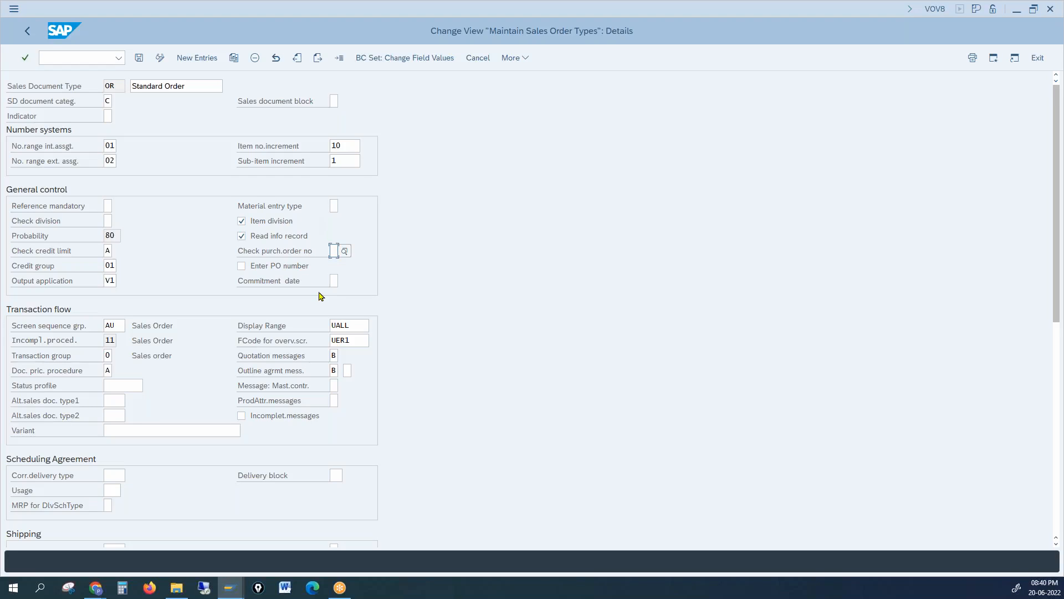
click(335, 281)
click(110, 85)
click(335, 280)
text(B)
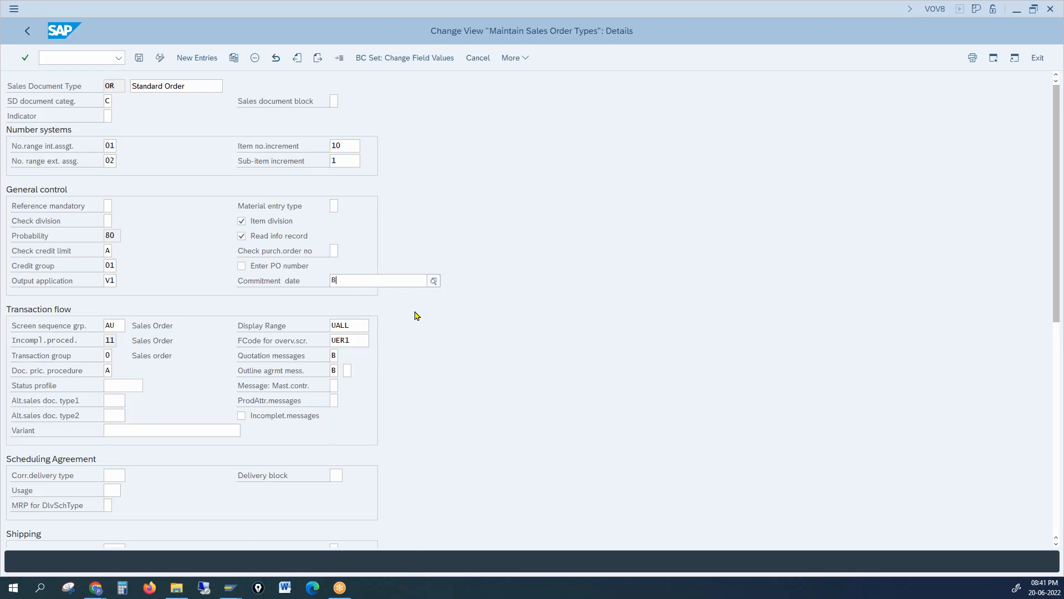
click(140, 61)
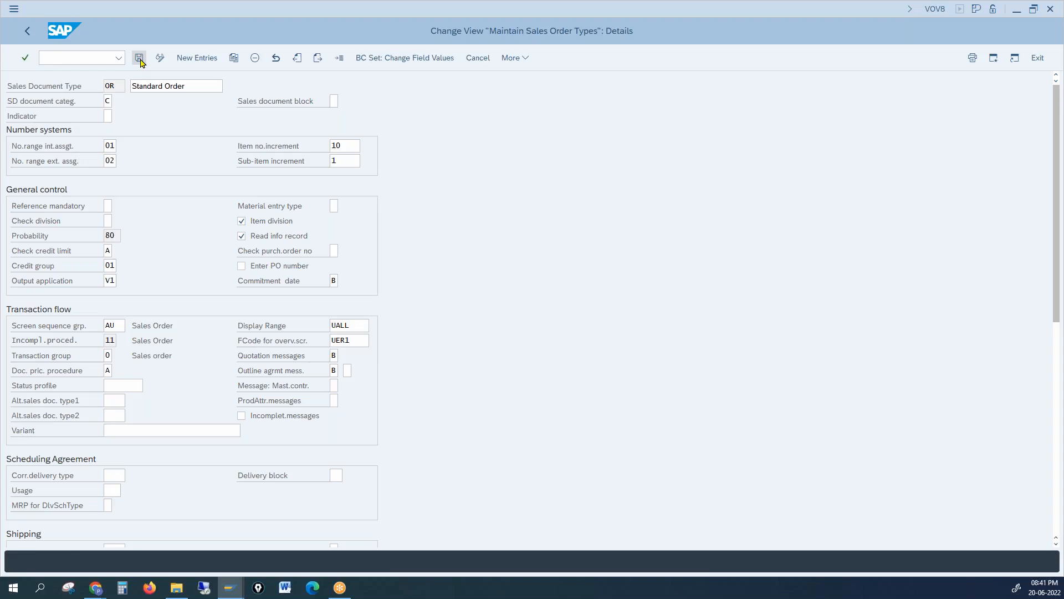
Switch to the sales order session and replace the order being created with transaction VA02.
mouse_move(230, 587)
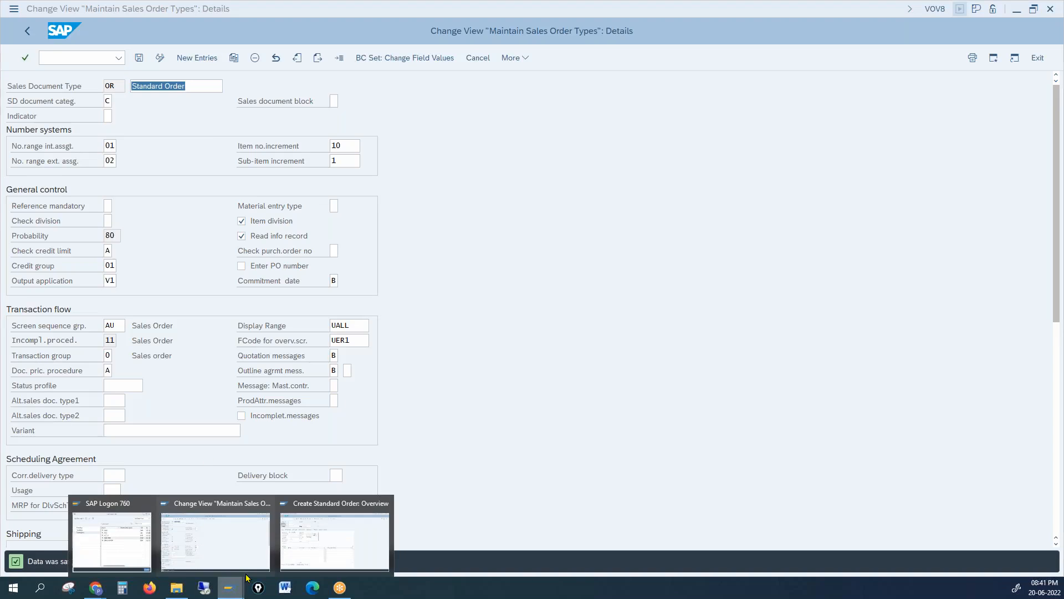
click(293, 530)
click(95, 57)
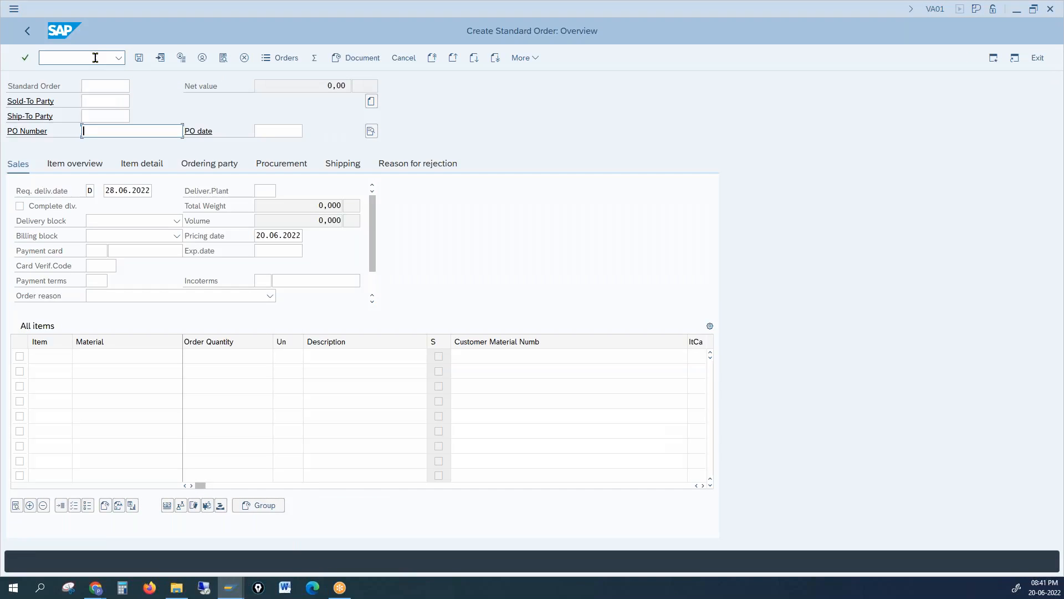
text(/nva02)
key(Return)
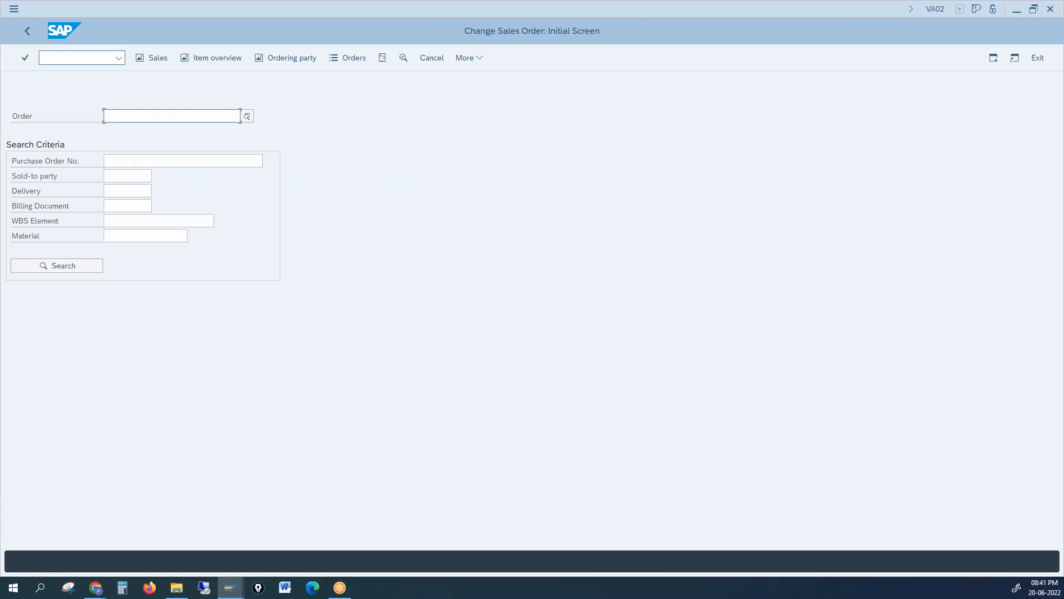
Open the first sales order from the input history for changing and acknowledge the subsequent documents notice.
key(BackSpace)
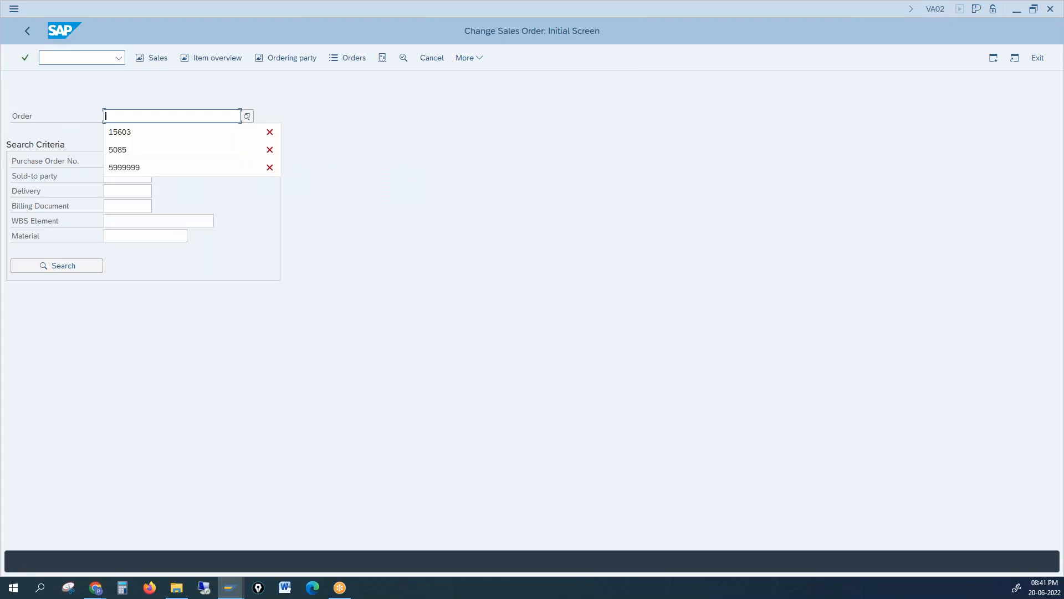
key(Down)
key(Return)
key(Return)
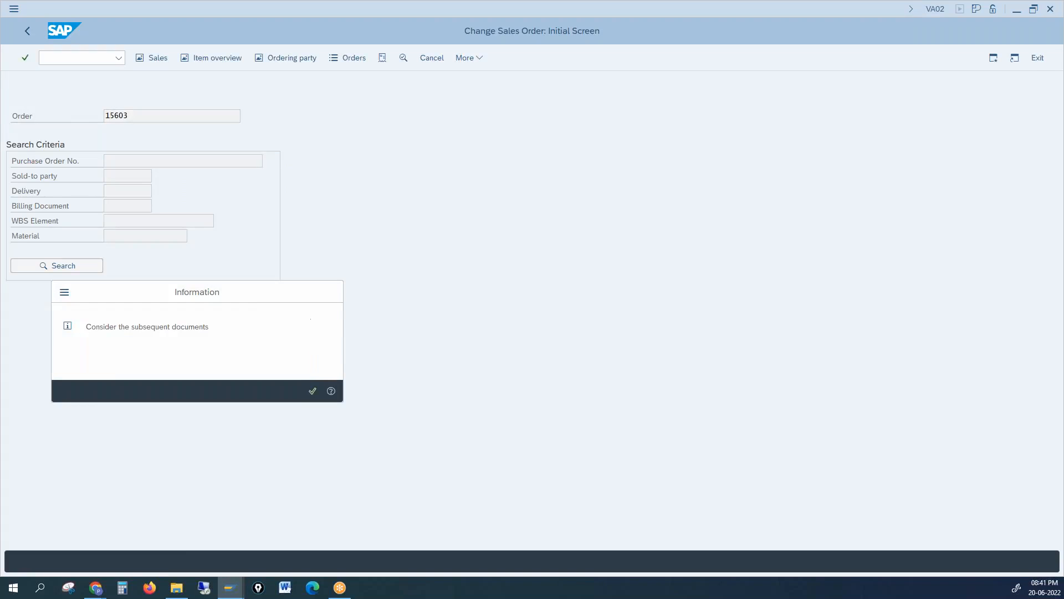
key(Return)
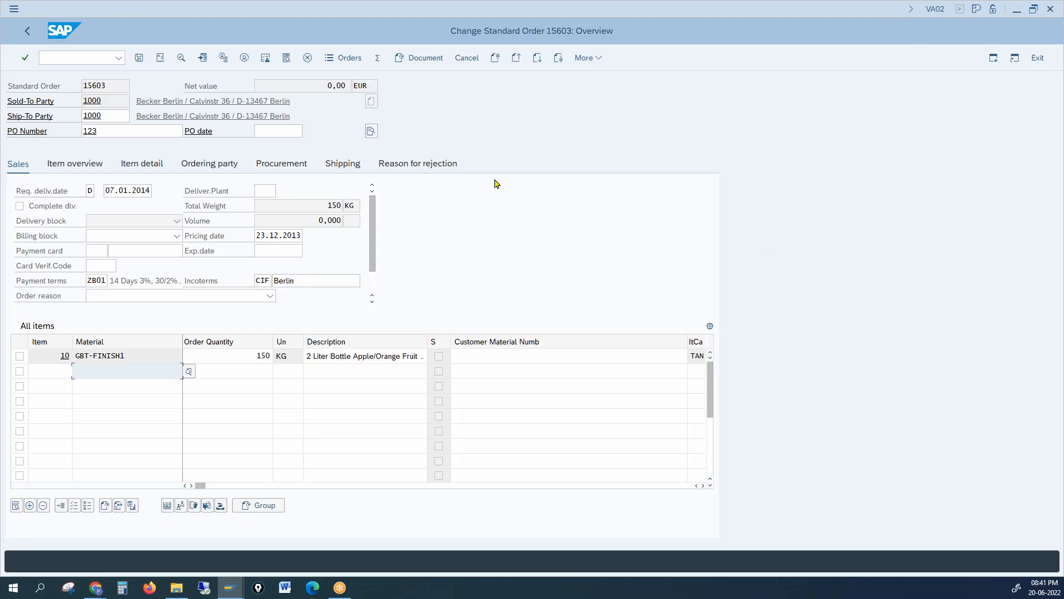
Examine the sales header data of the existing standard order and return to its overview.
click(370, 133)
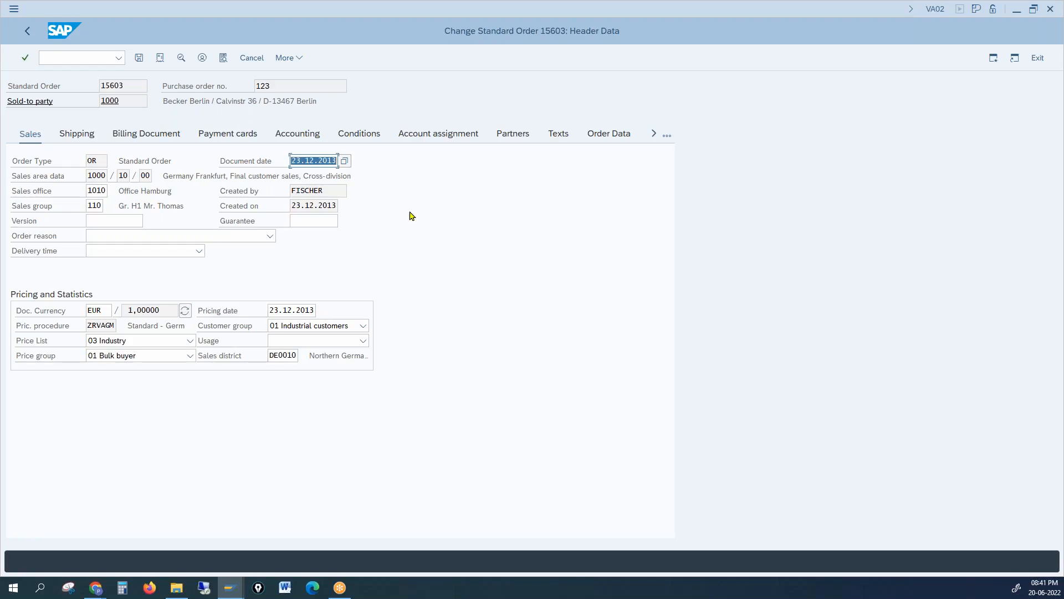
click(127, 99)
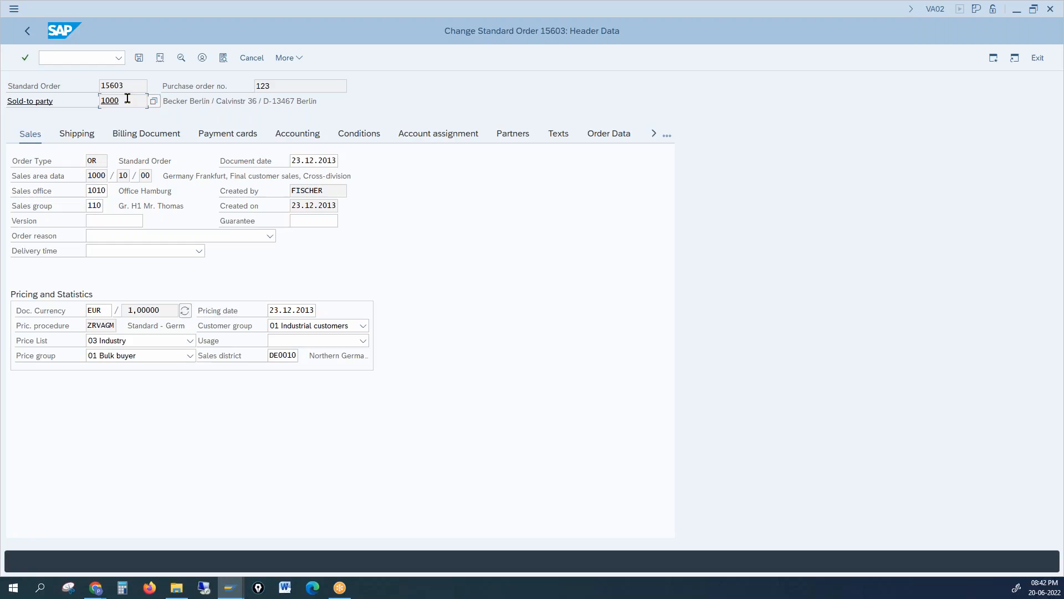
click(30, 37)
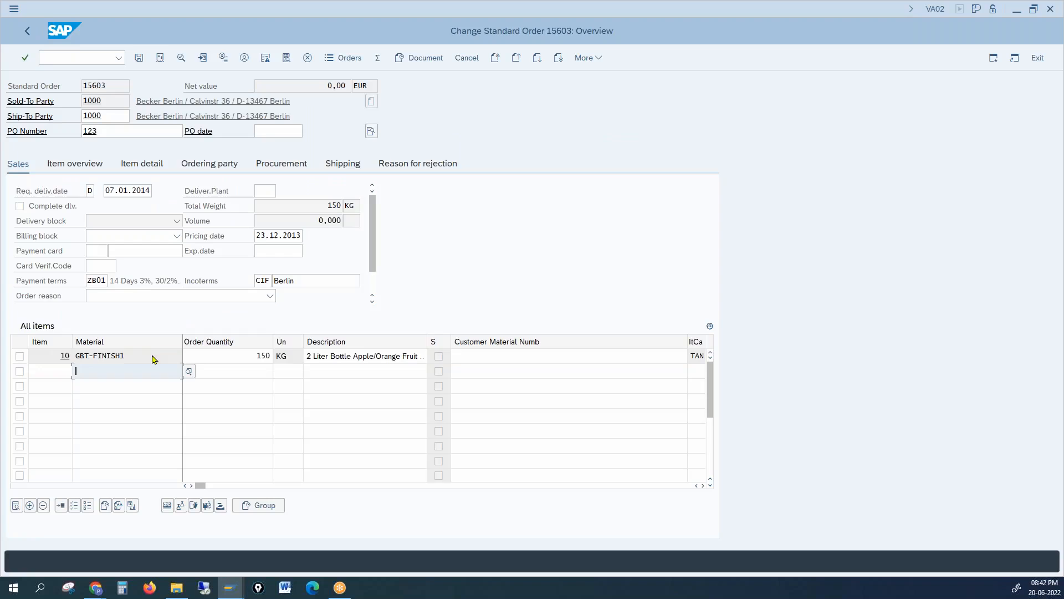
Open the item data for material GBT-FINISH1 in the order and display its schedule lines.
click(79, 355)
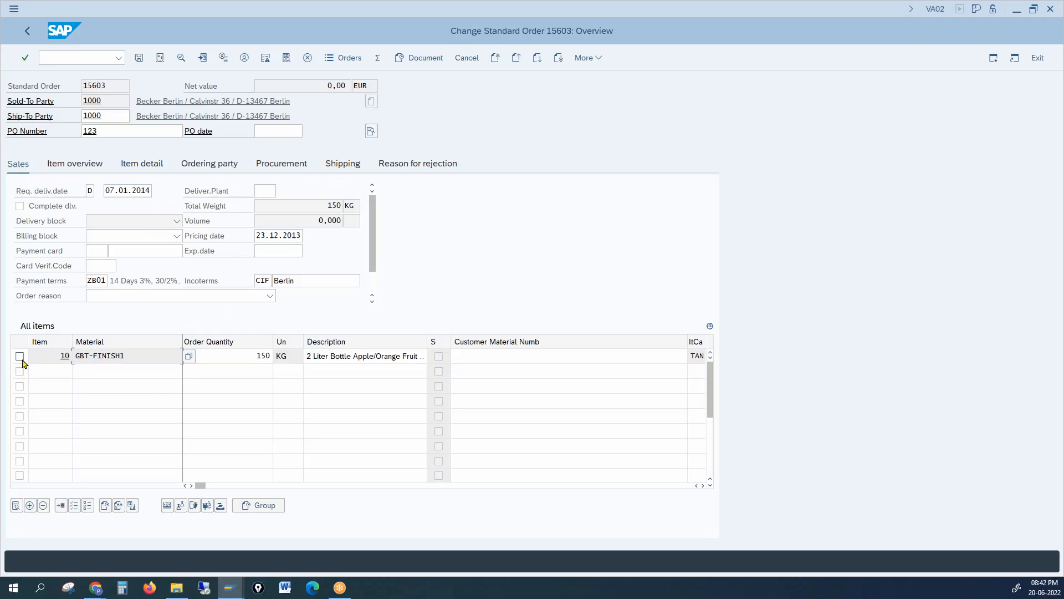
double_click(95, 359)
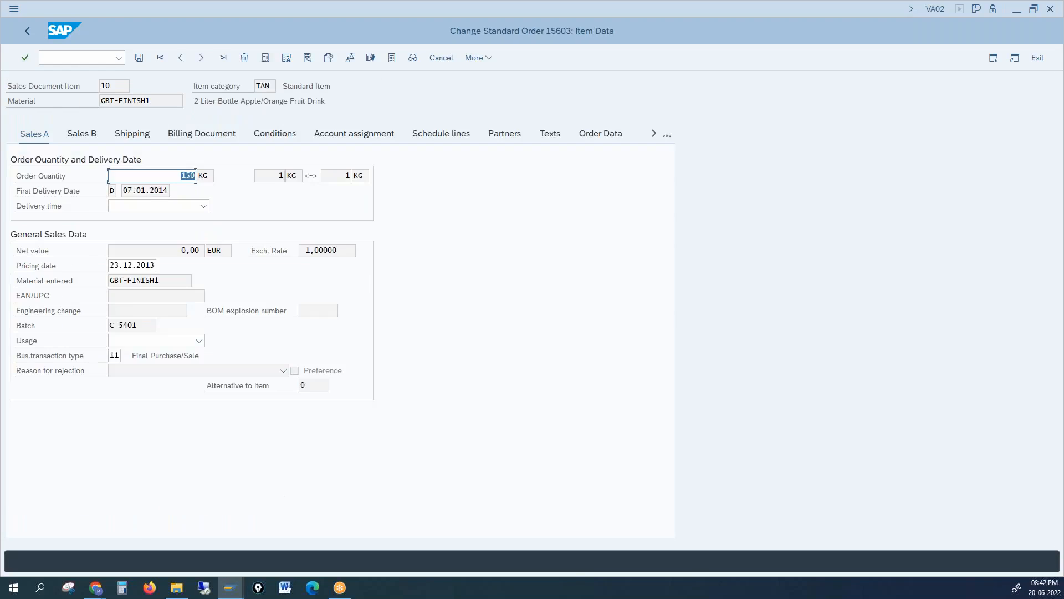
click(142, 100)
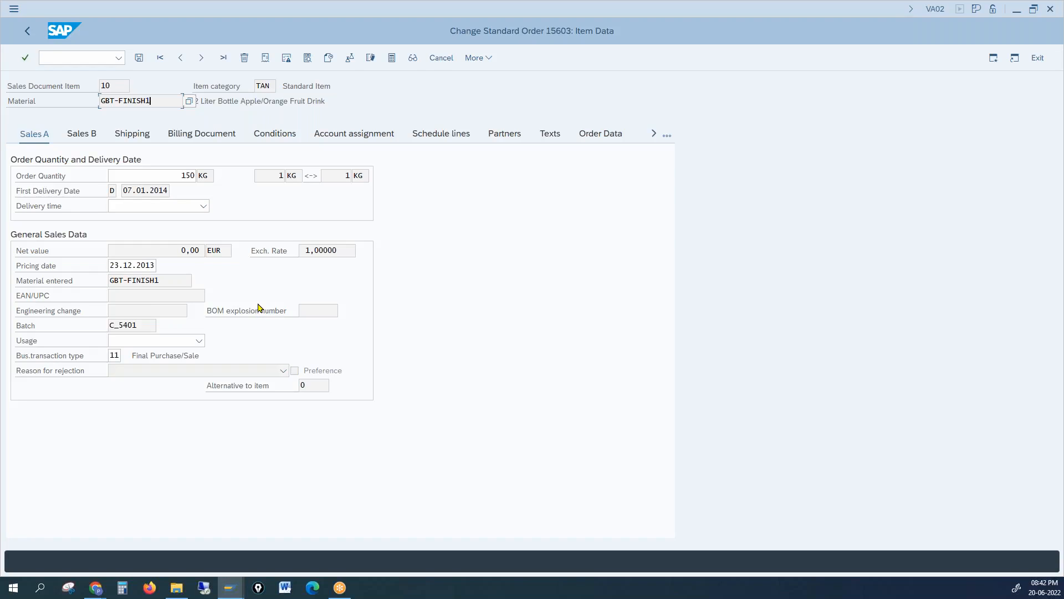
click(666, 136)
click(666, 136)
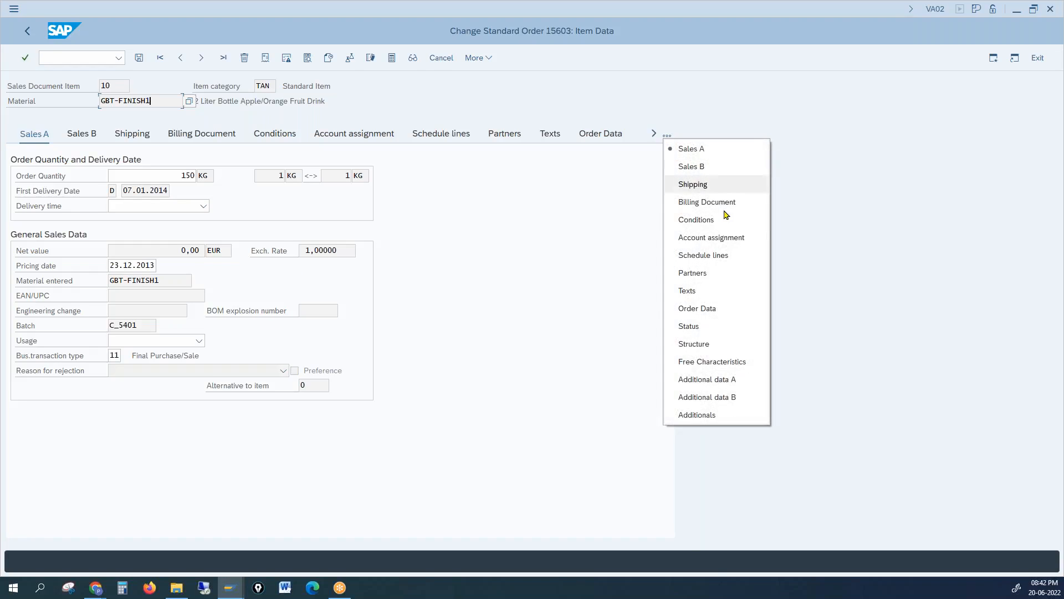
click(694, 257)
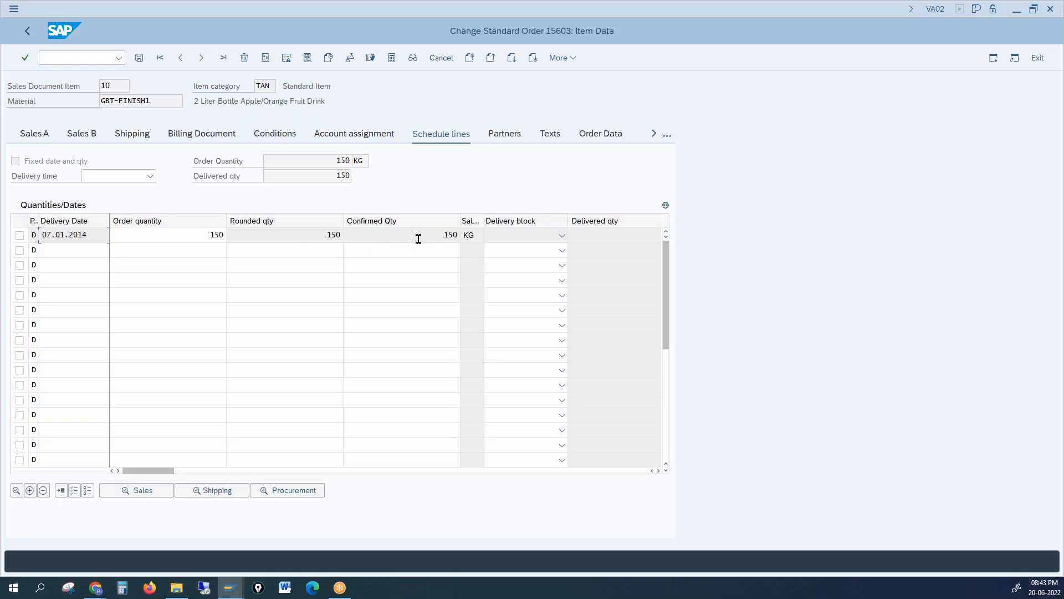
Examine the schedule line's delivery date and quantities, including the Committed qty column.
click(472, 233)
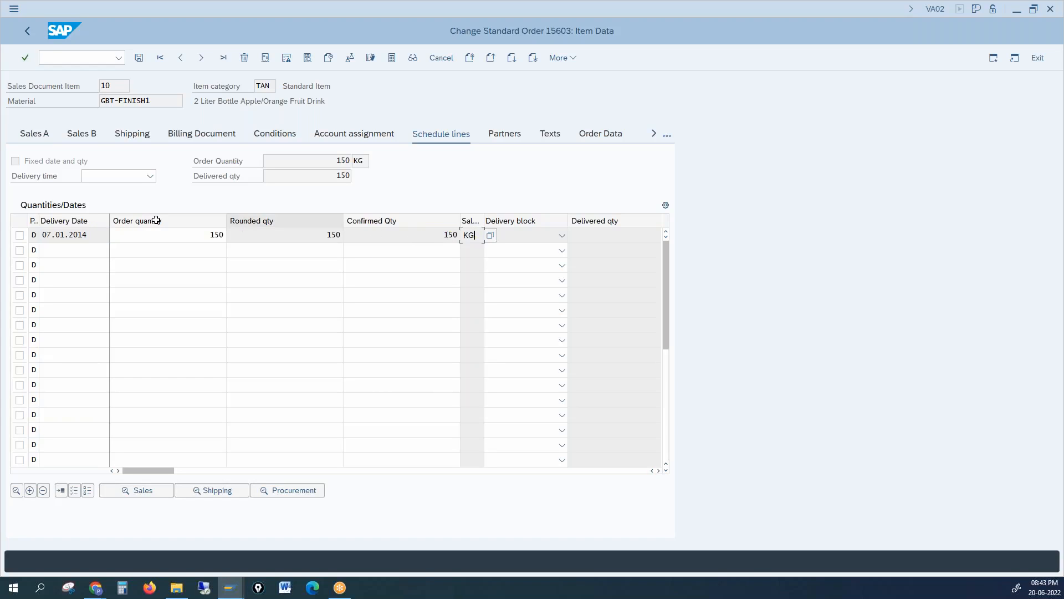
click(88, 235)
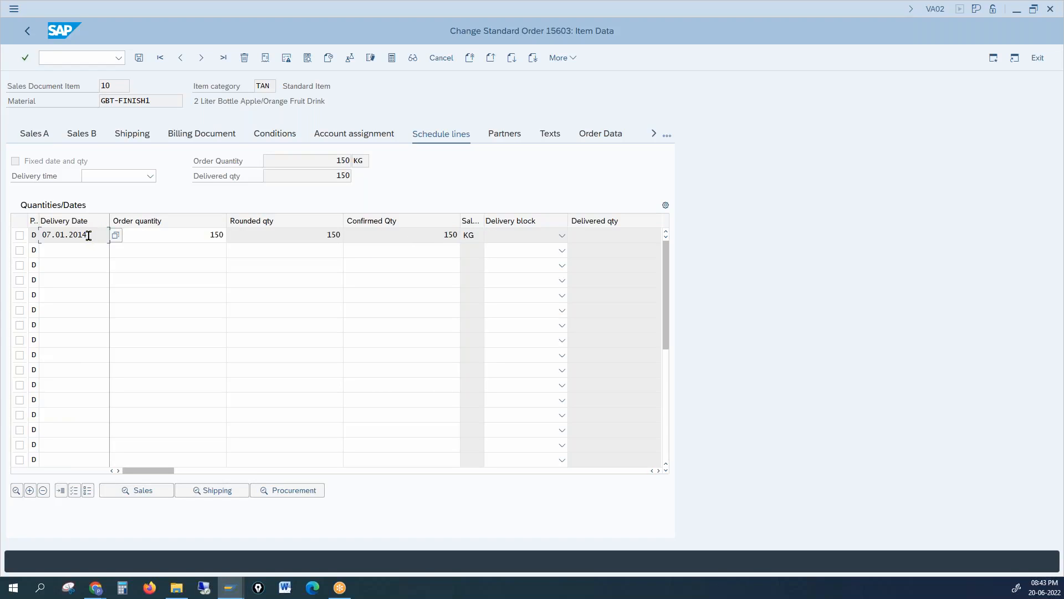
click(660, 471)
click(659, 470)
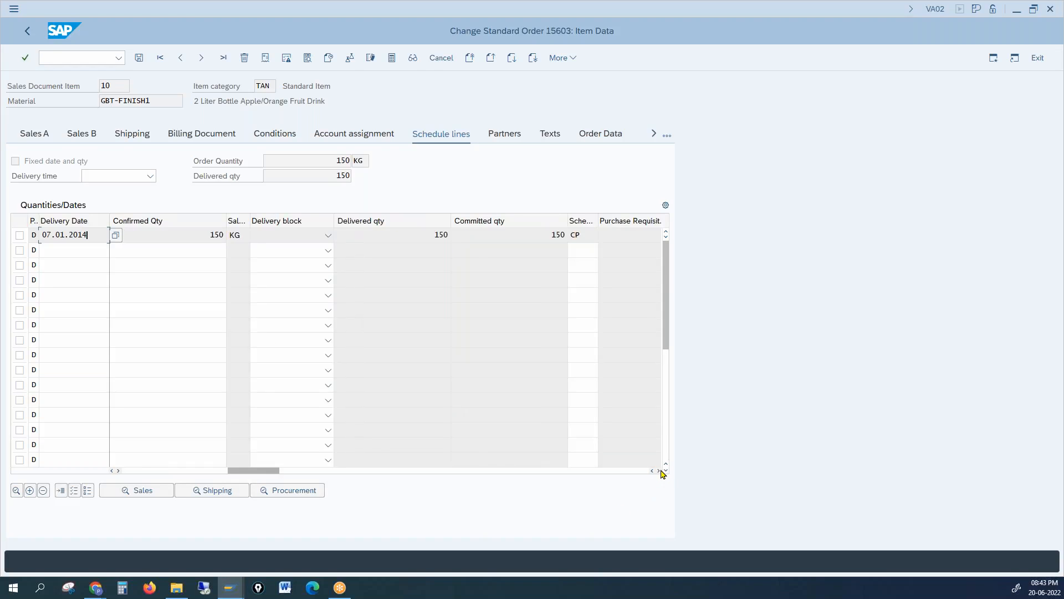
Check the Commitment date setting in the VOV8 session and return to the order's schedule lines.
mouse_move(234, 587)
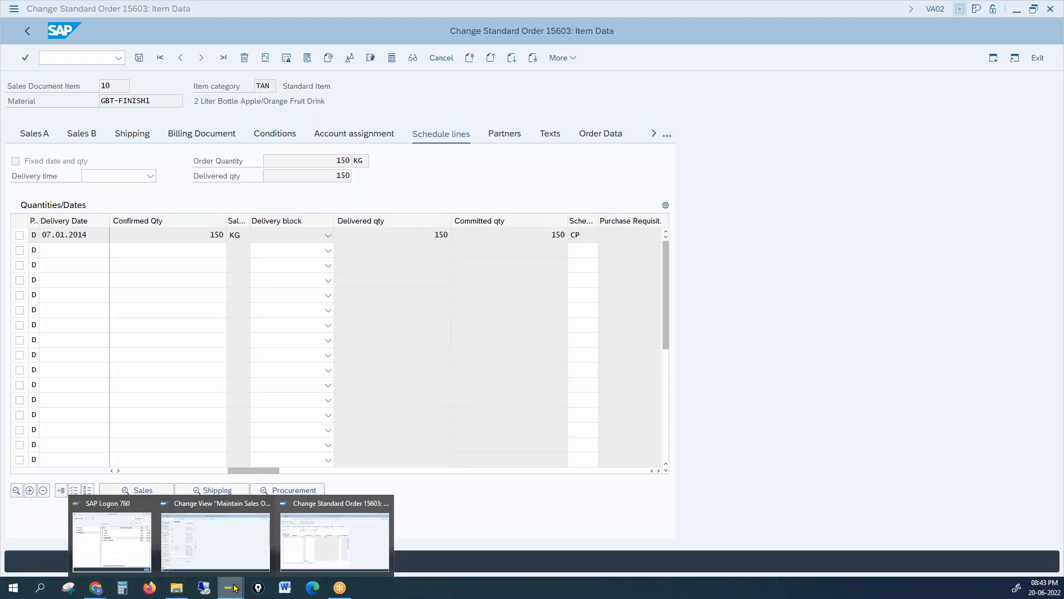
click(221, 552)
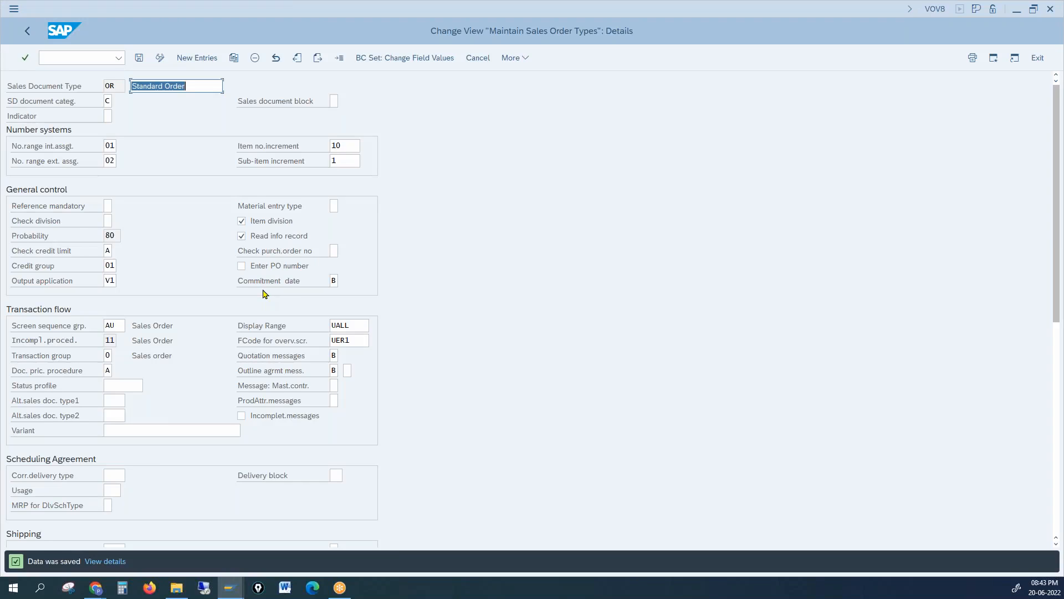
click(333, 280)
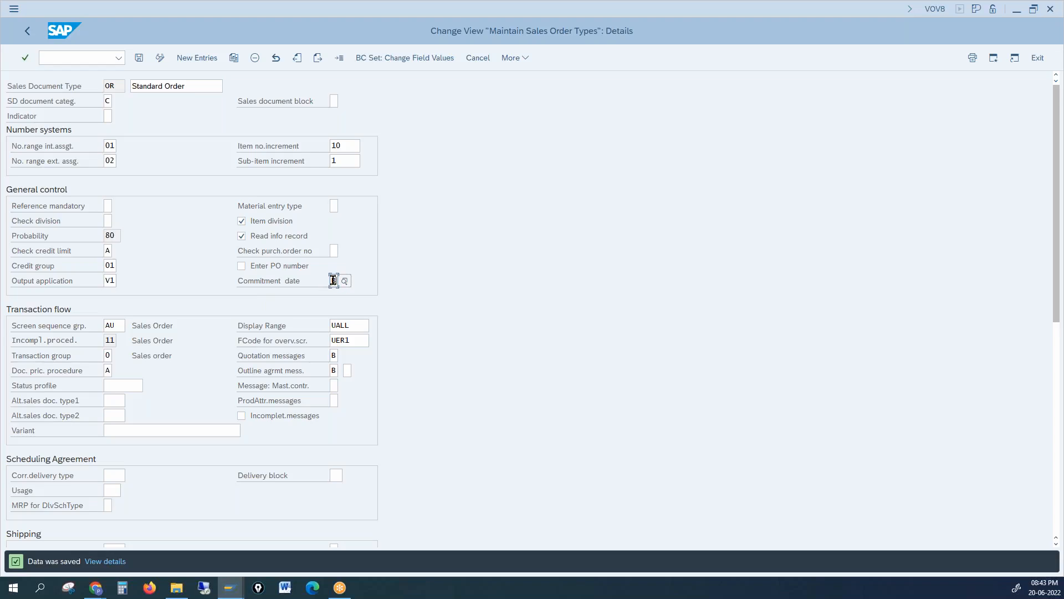
click(234, 589)
click(303, 554)
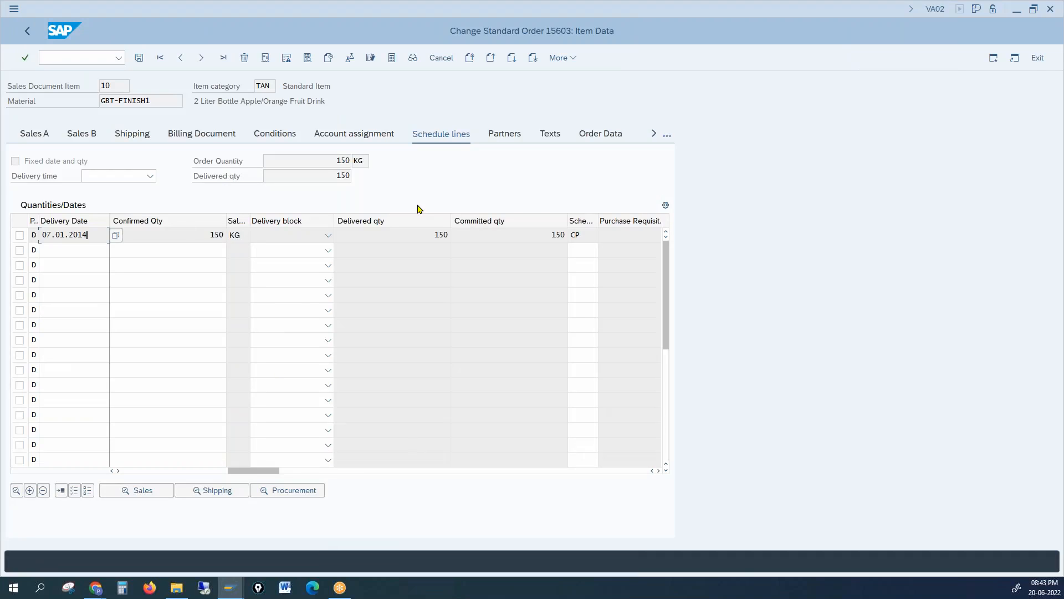
click(437, 136)
Clear the standard order's Commitment date in the VOV8 details and save the sales document type.
mouse_move(232, 592)
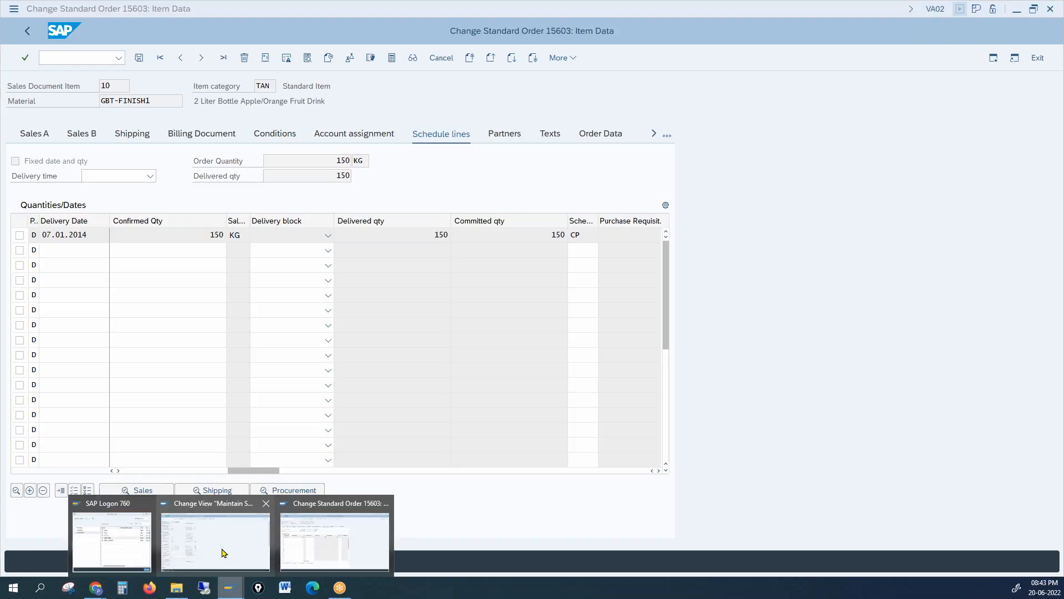
click(222, 546)
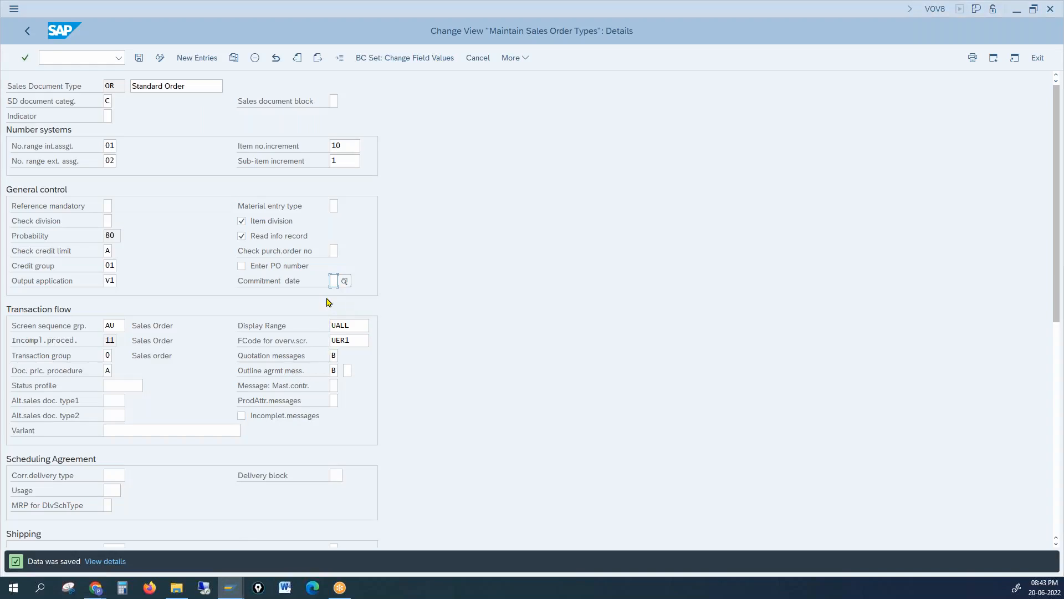
click(139, 58)
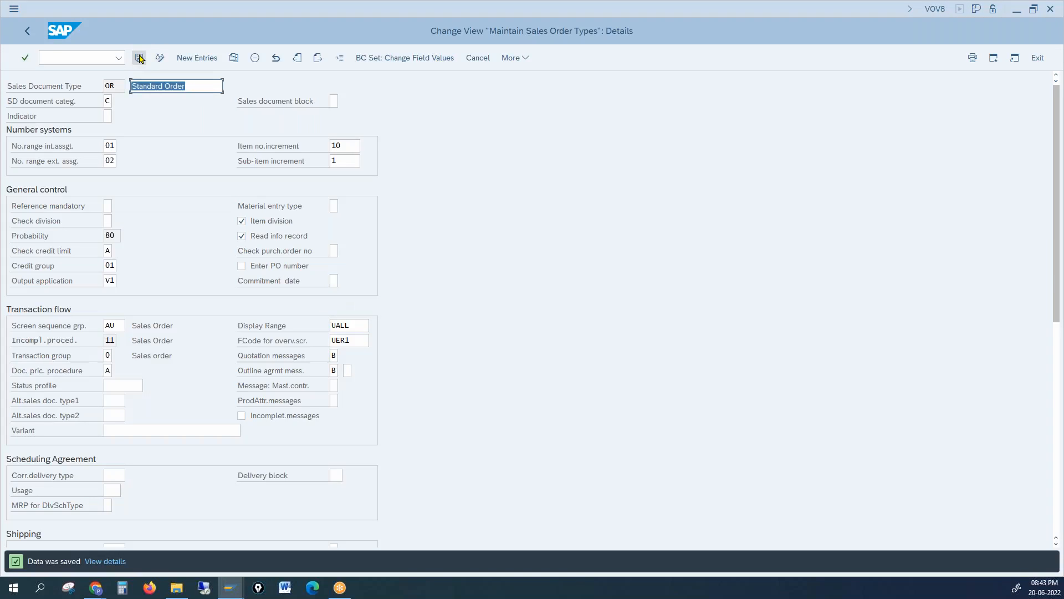
click(139, 57)
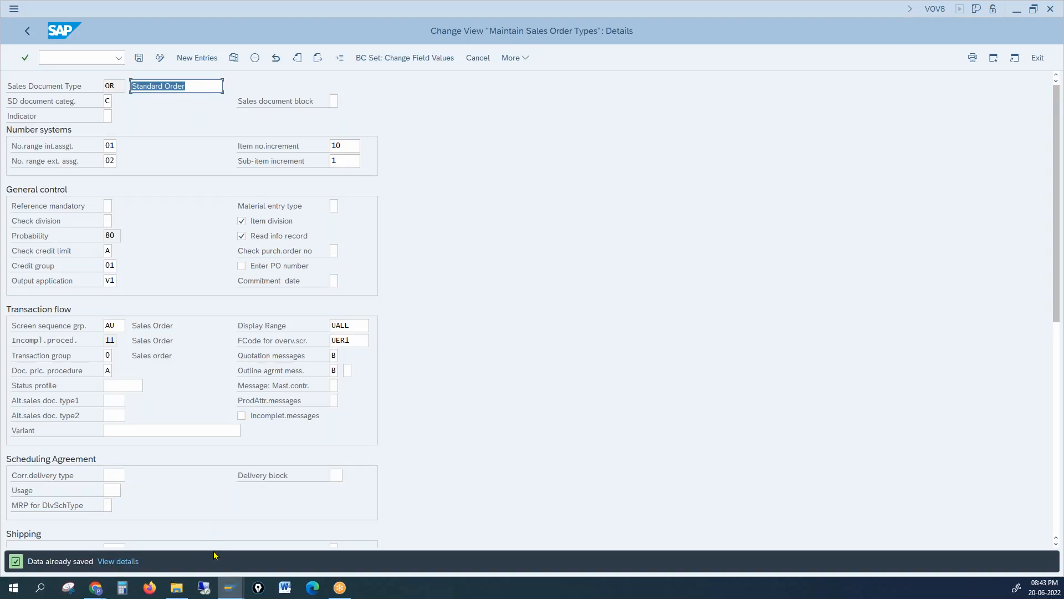
Switch to the sales order session, restart transaction VA02 and reopen the same order for changing.
click(226, 593)
click(298, 561)
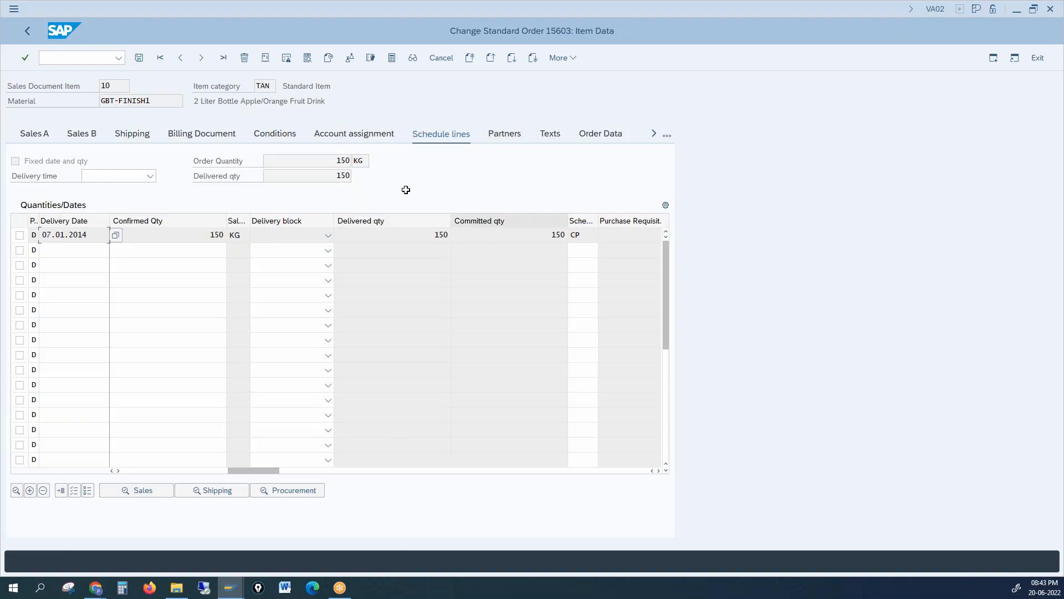
text(/nva02)
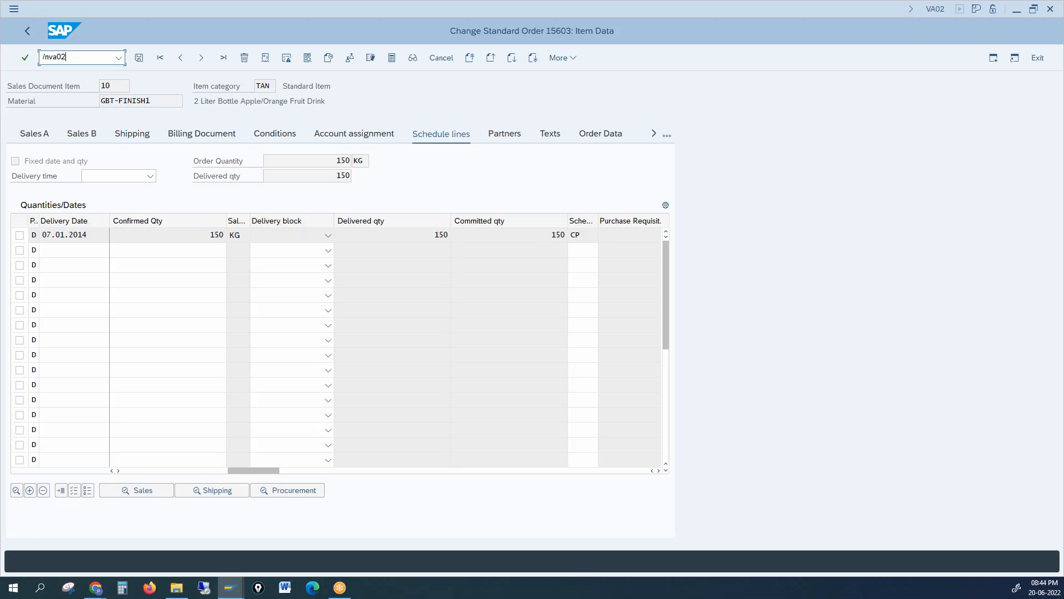
key(Return)
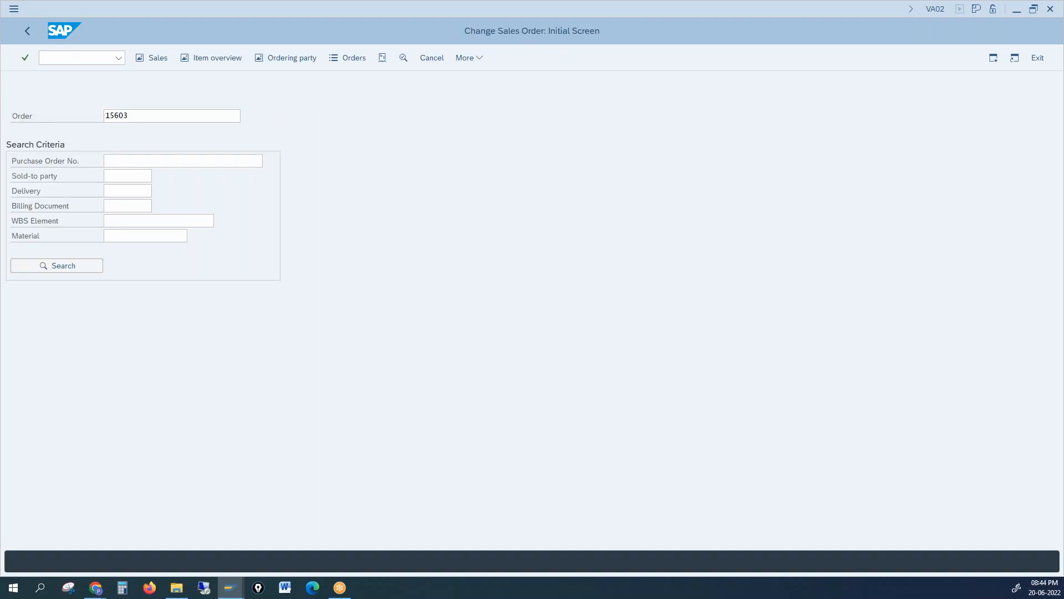
key(Return)
key(Return)
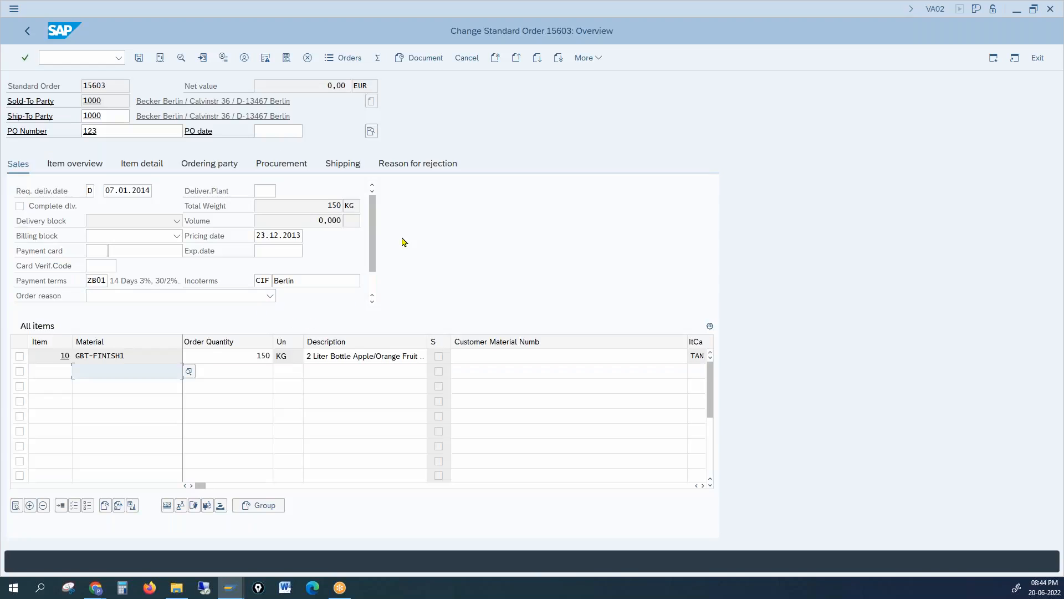
Open the schedule lines of the order's item and check the quantity columns for Committed qty.
double_click(264, 349)
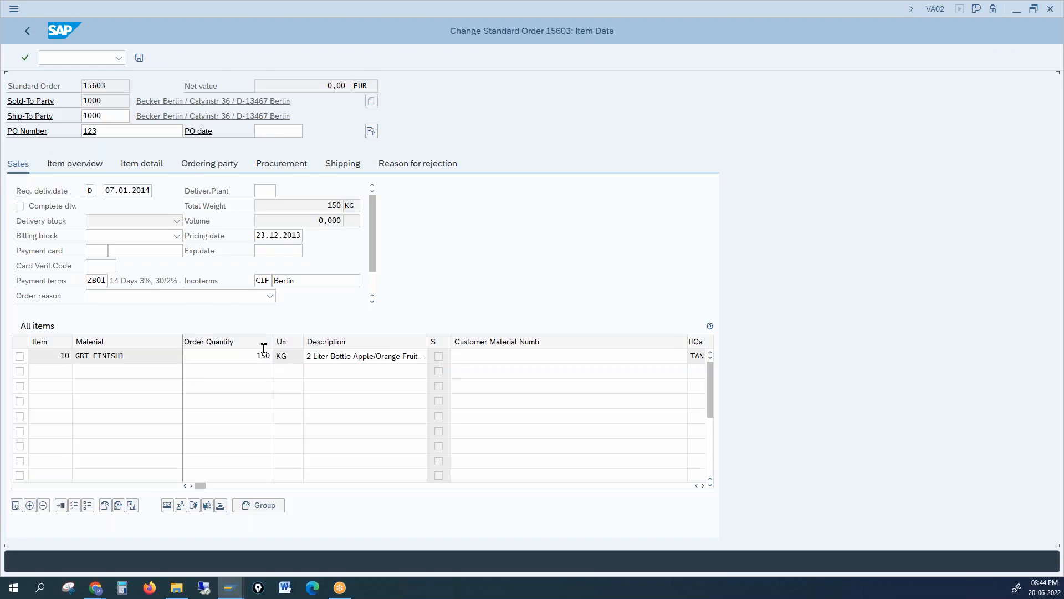
click(668, 137)
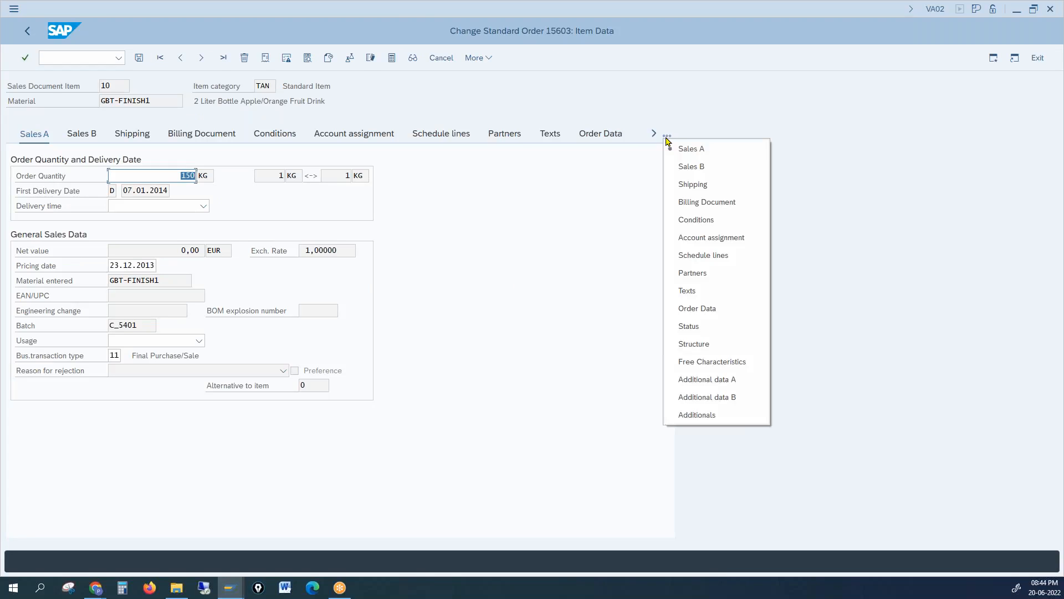
click(682, 256)
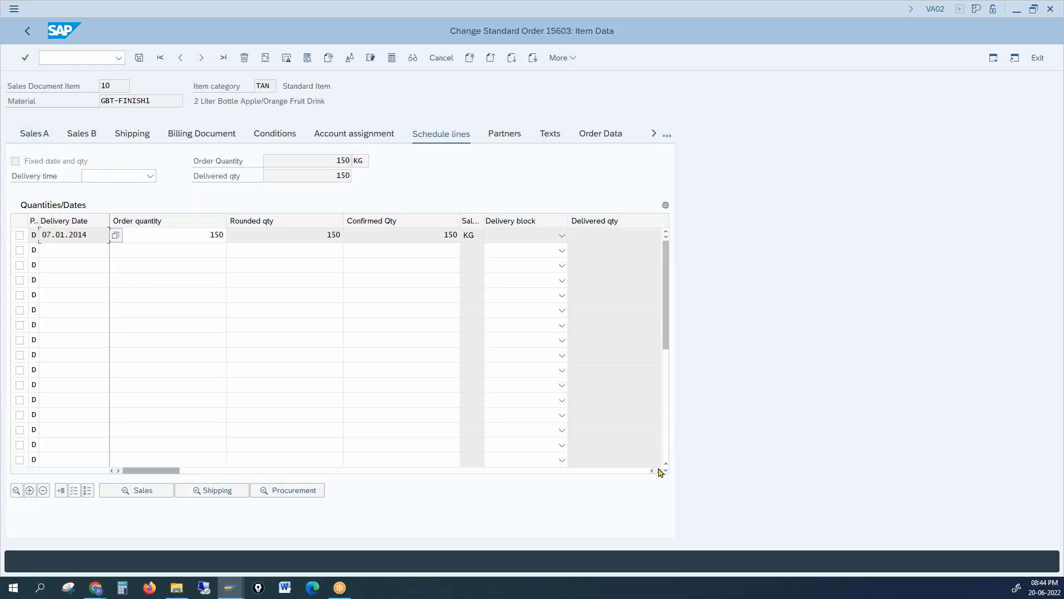
click(659, 471)
click(660, 470)
click(659, 471)
click(659, 470)
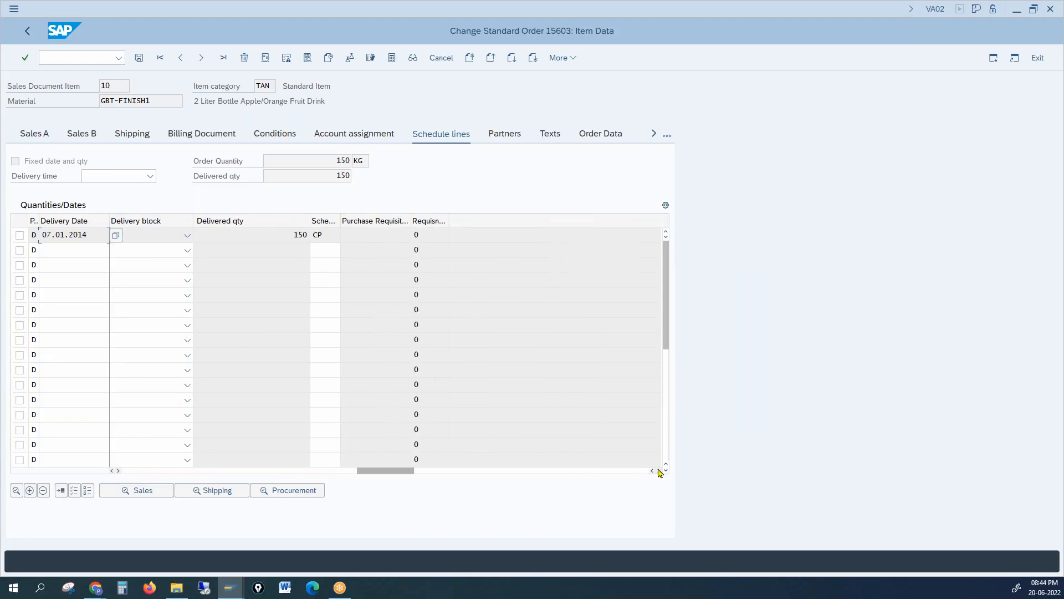
click(652, 471)
click(652, 471)
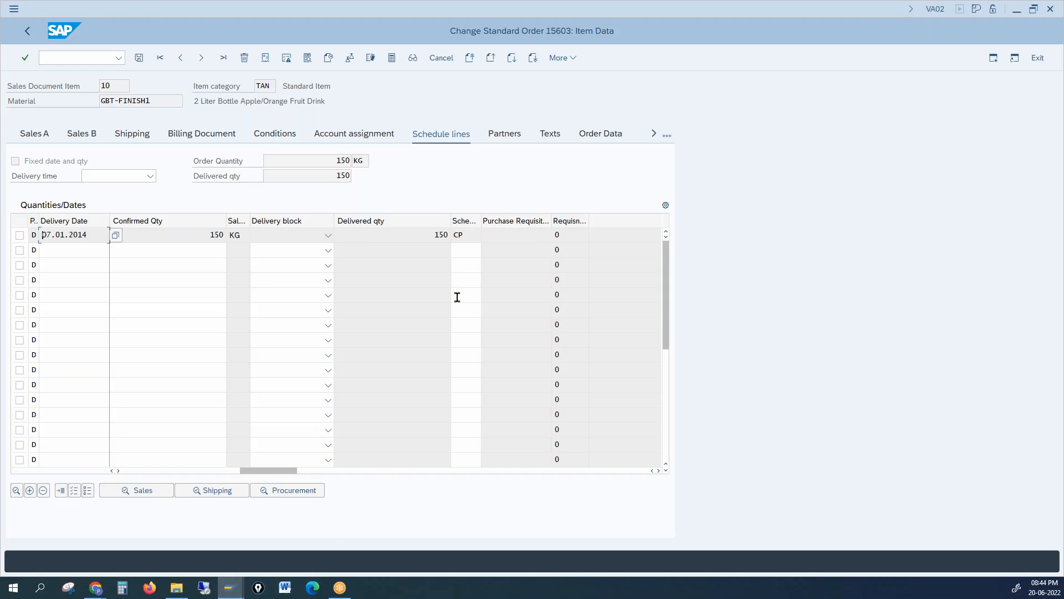
Review the blank Commitment date in the VOV8 session and compare it with the order's schedule lines.
mouse_move(230, 586)
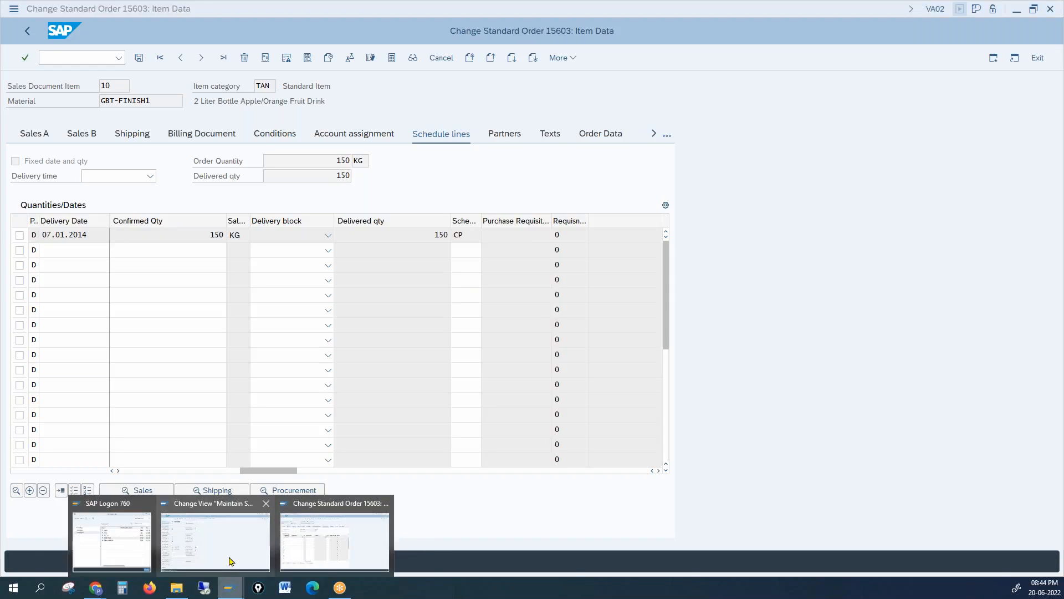
click(230, 561)
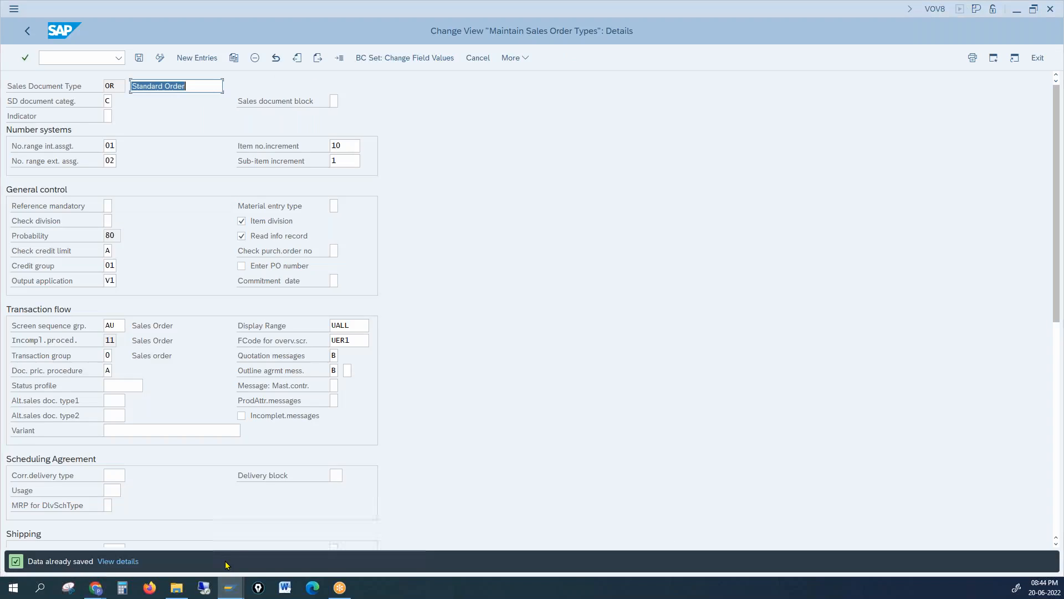
click(333, 280)
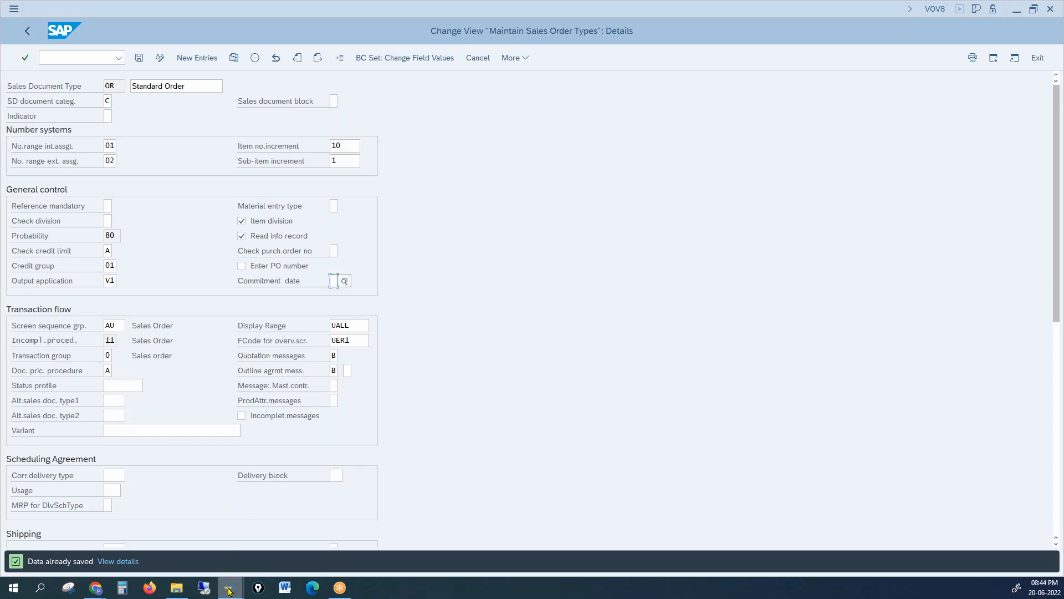
mouse_move(230, 592)
click(300, 537)
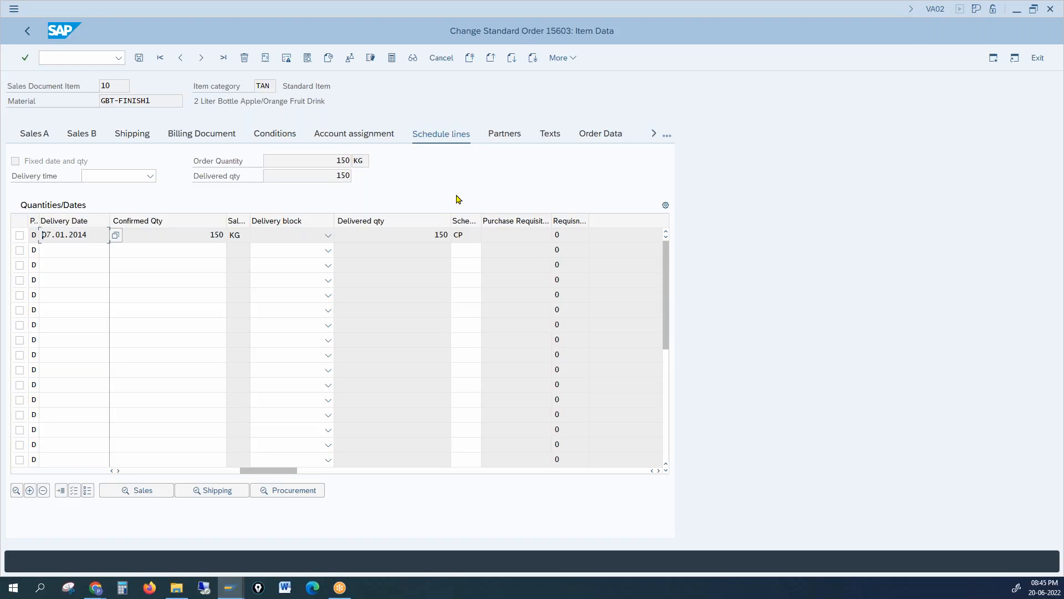
Switch to the VOV8 details and locate the Screen sequence grp. setting under Transaction flow.
mouse_move(225, 590)
click(221, 549)
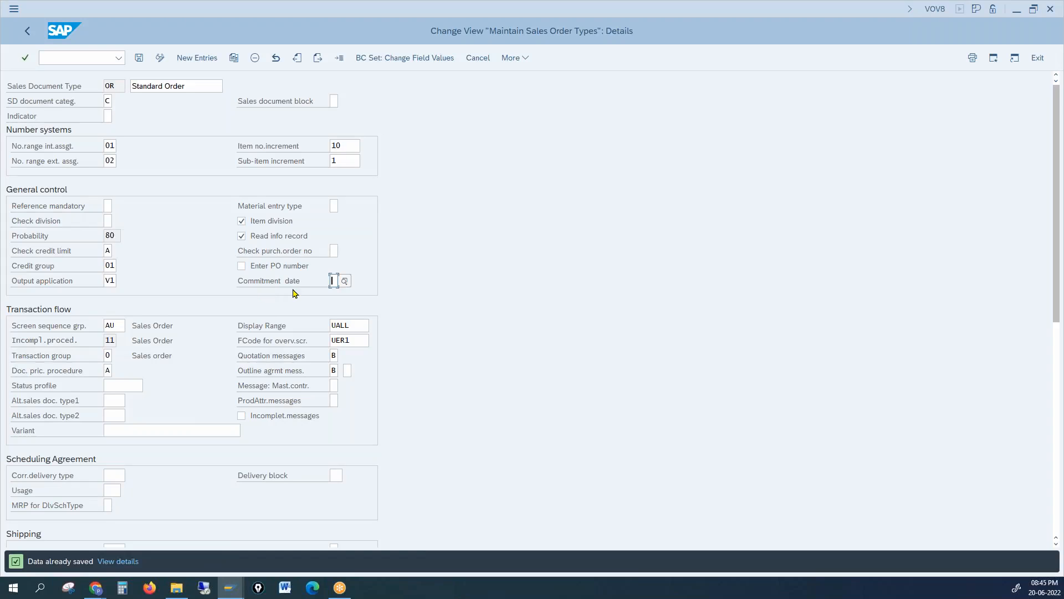
click(115, 324)
Return the sales order to its overview screen, examine it and switch back to the VOV8 details.
mouse_move(235, 594)
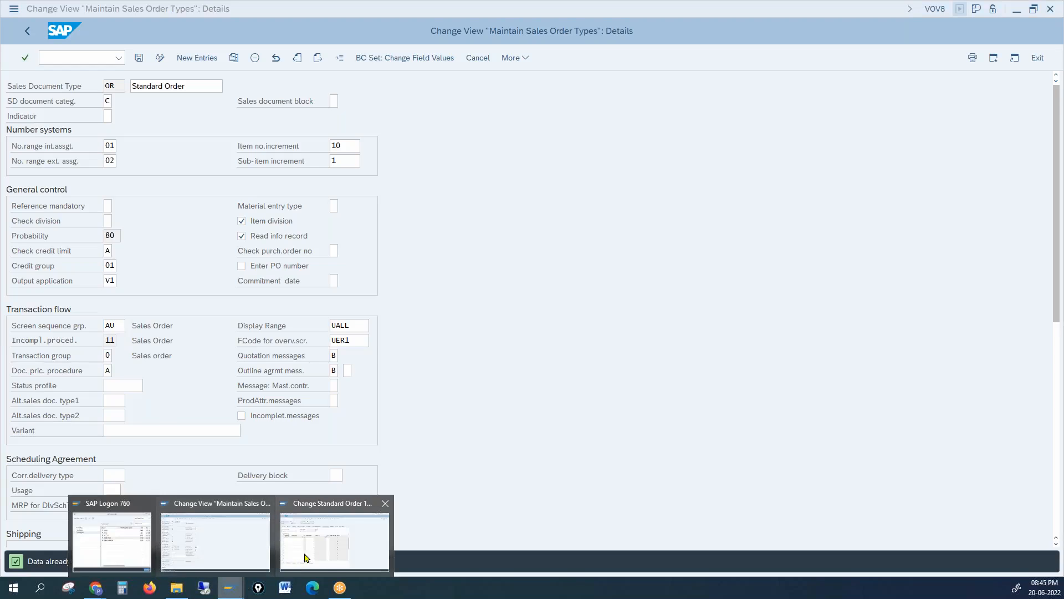
click(335, 540)
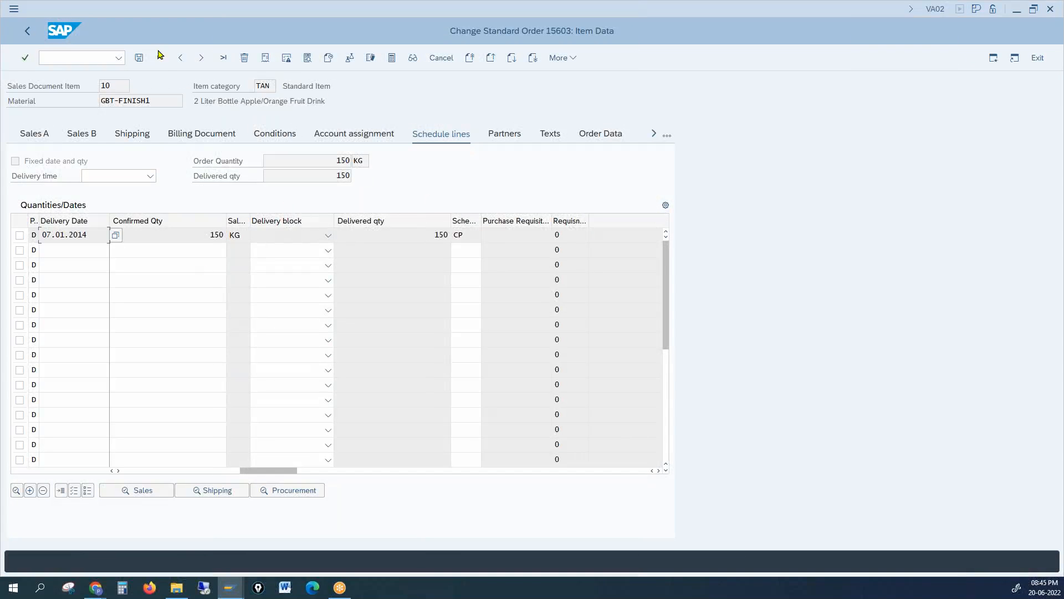
click(34, 31)
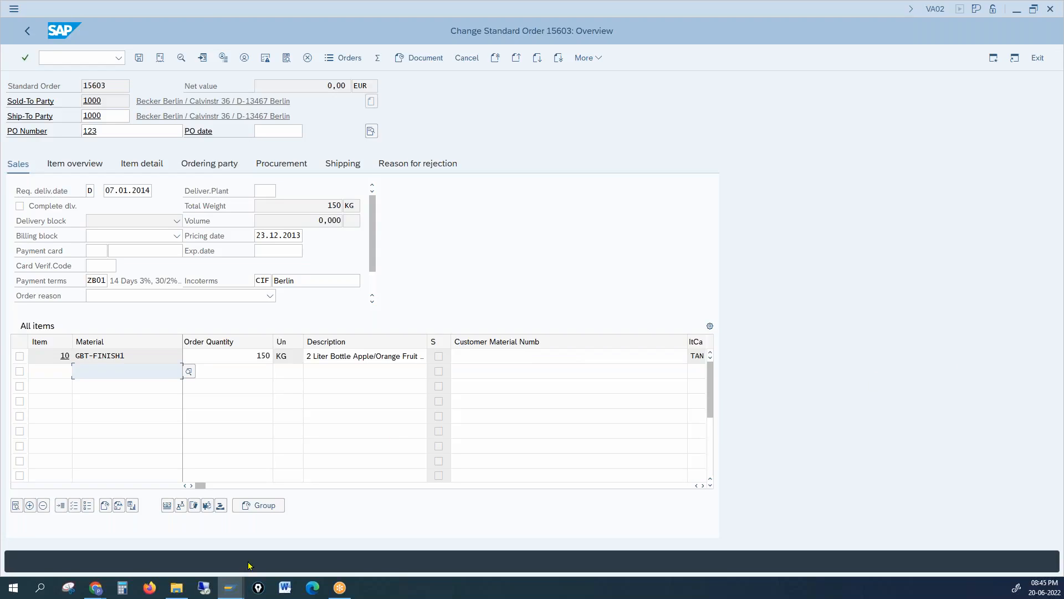
mouse_move(240, 588)
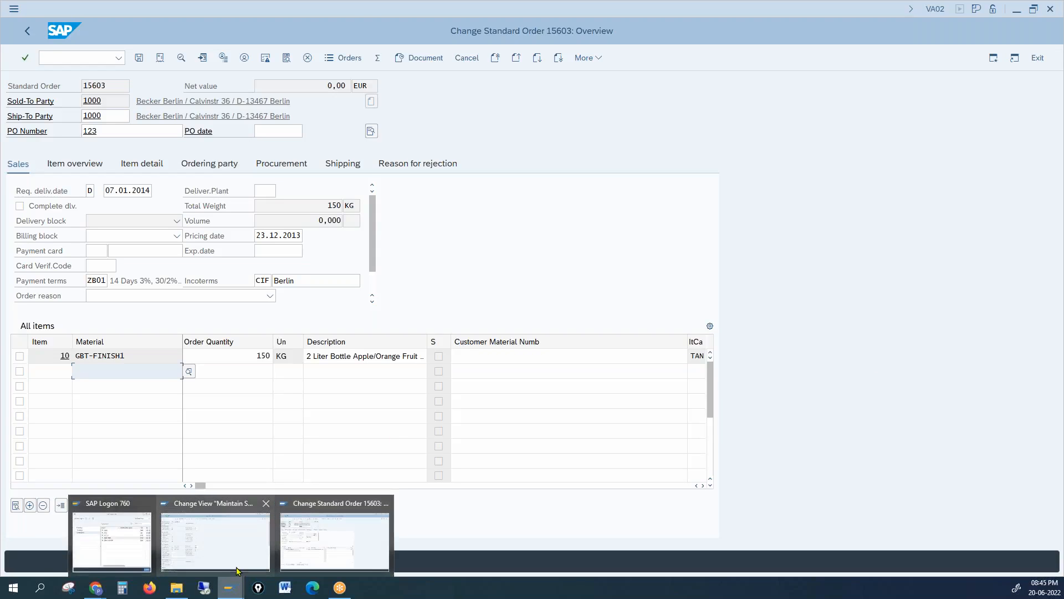
click(237, 563)
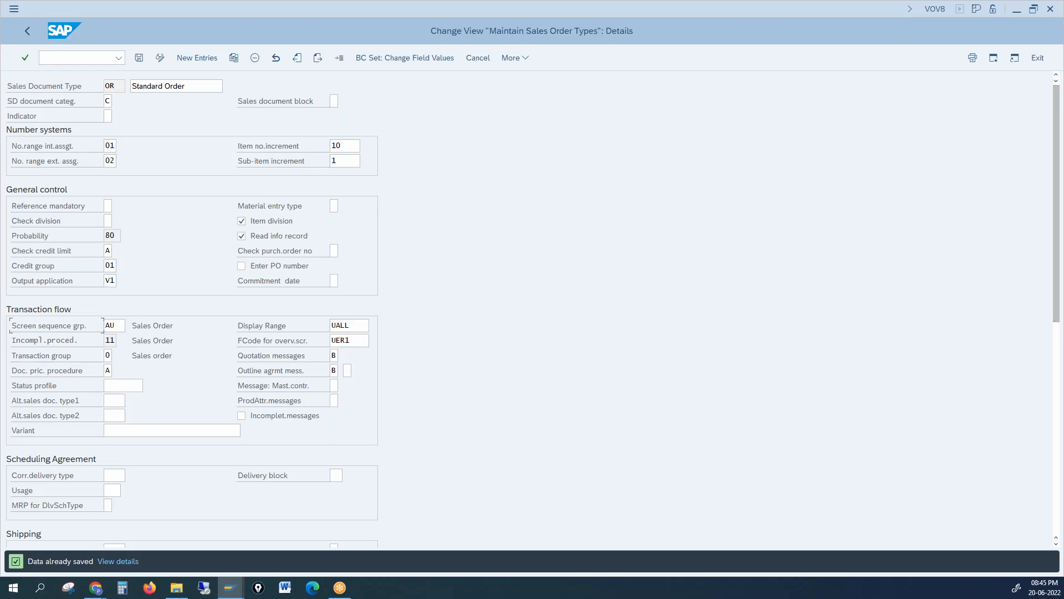
Examine the Incompl.proced. setting under Transaction flow for order type OR.
key(alt+Tab)
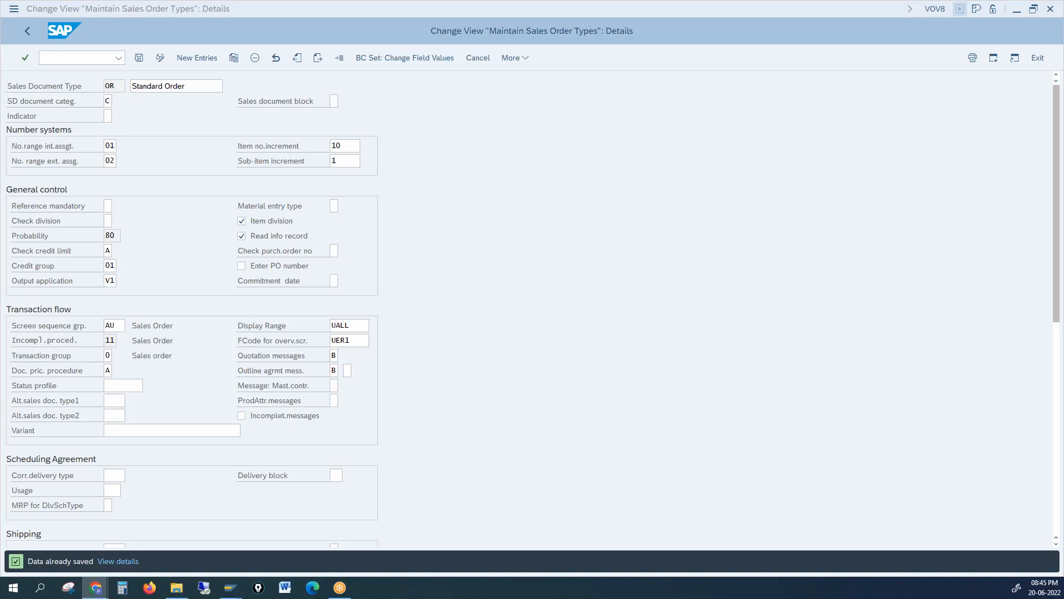
click(107, 340)
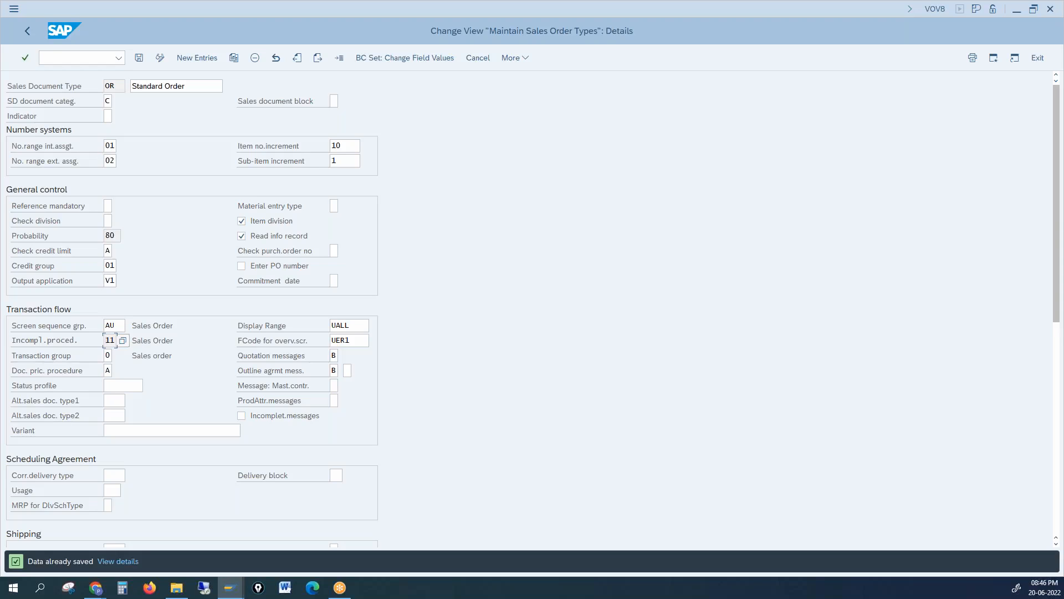
key(alt+Tab)
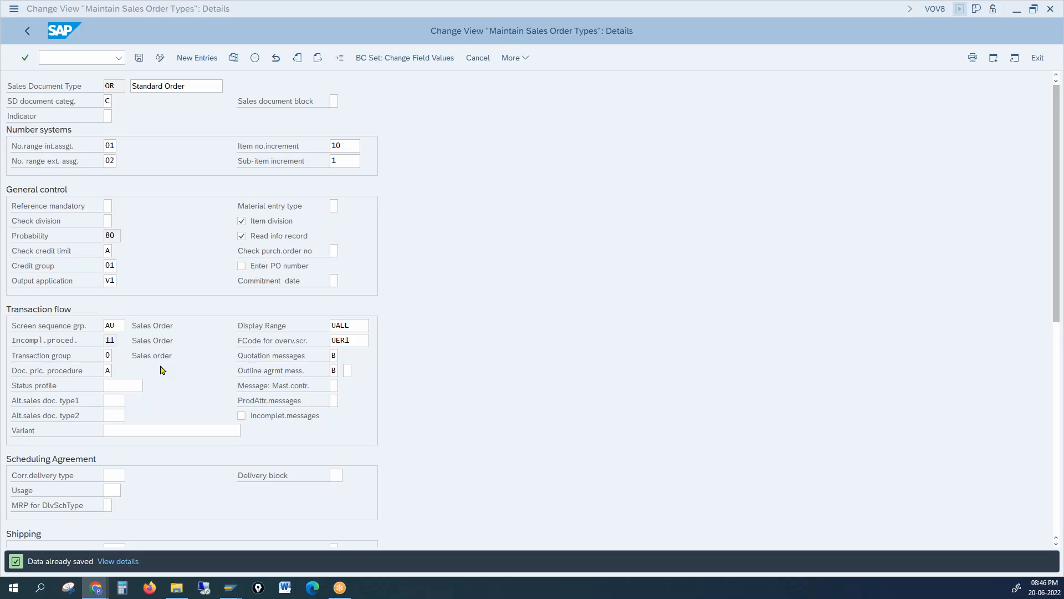
click(110, 340)
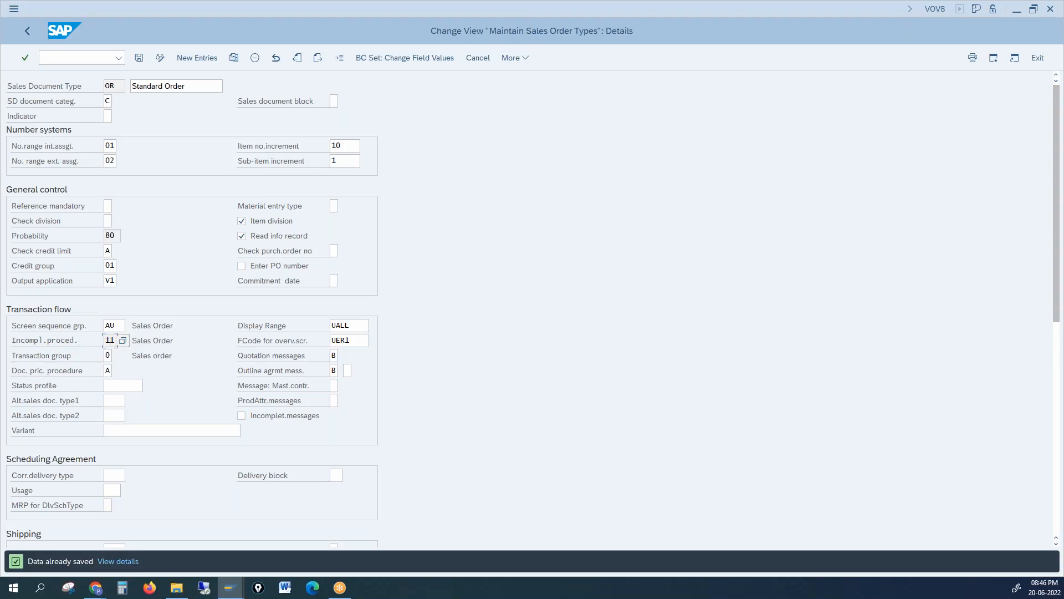
key(alt+Tab)
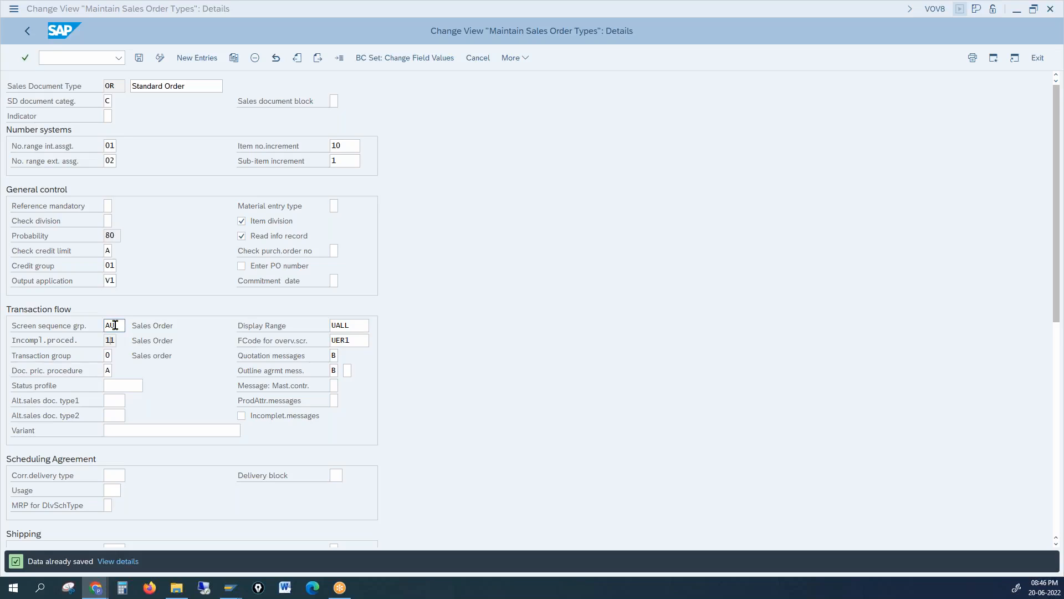
Set the Transaction group of order type OR to 1 (Inquiry) and save the change.
click(106, 356)
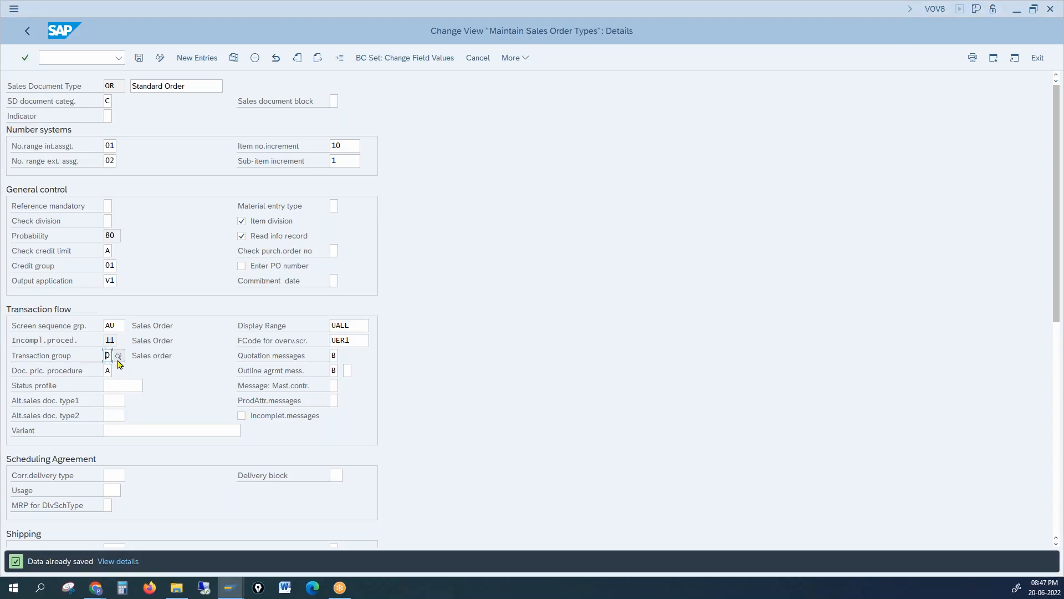
text(1)
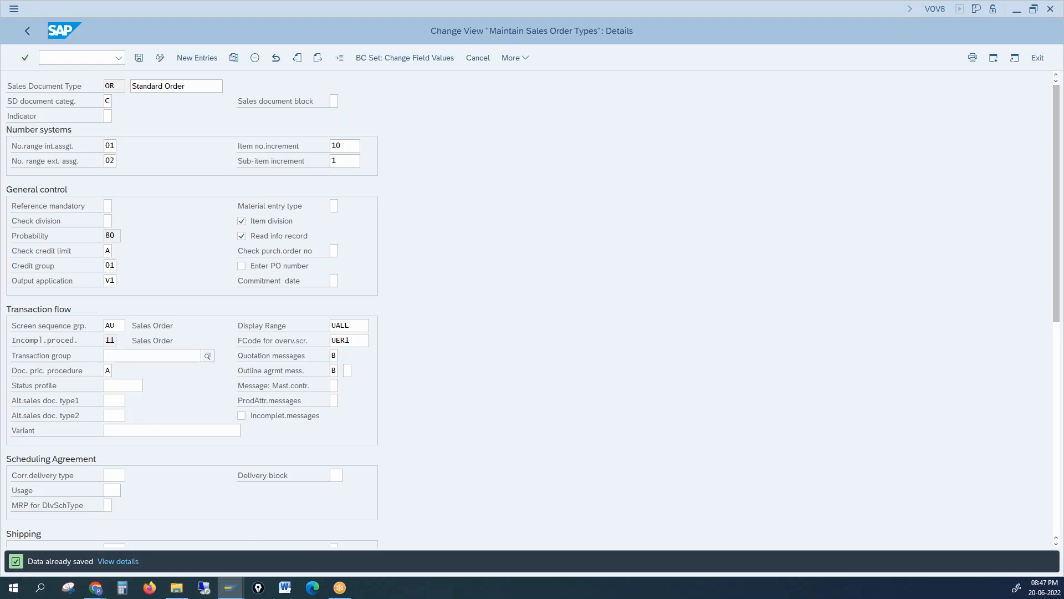
click(139, 59)
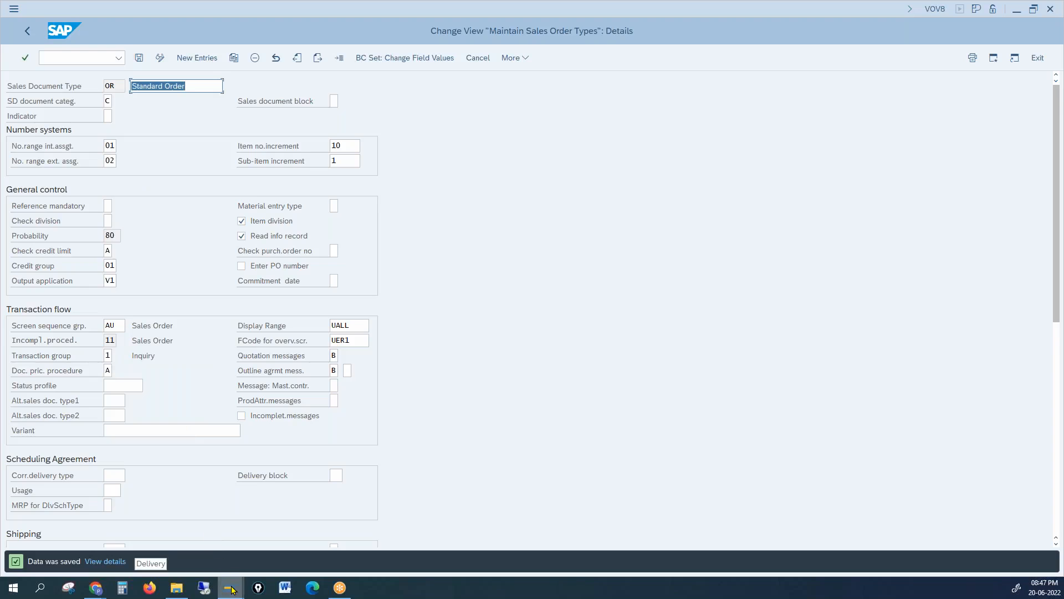
Switch to the sales order session, start VA01 and try to create an order of type OR.
mouse_move(230, 587)
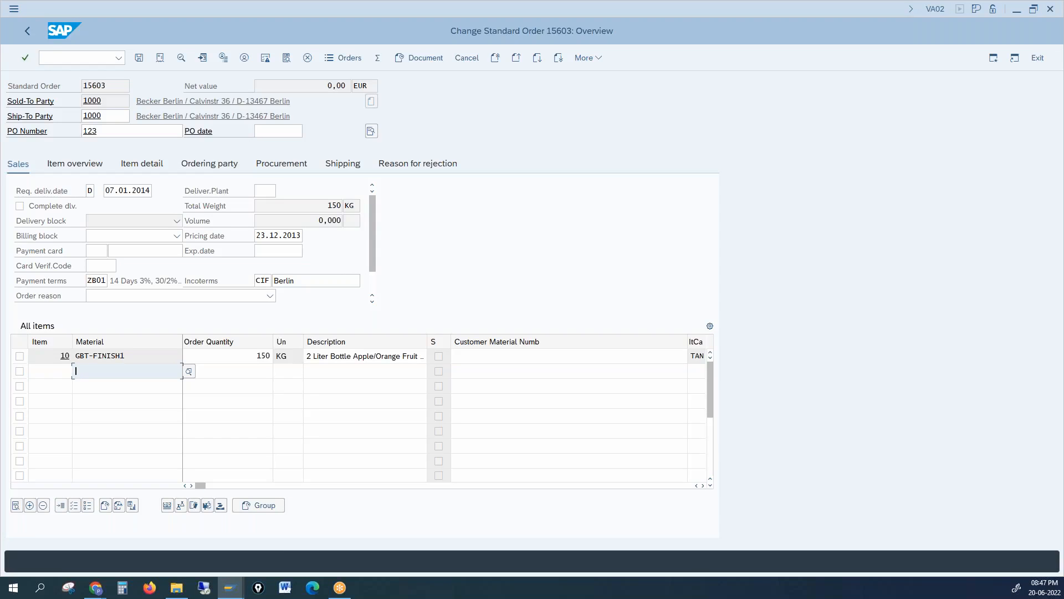
click(71, 61)
text(/nva01)
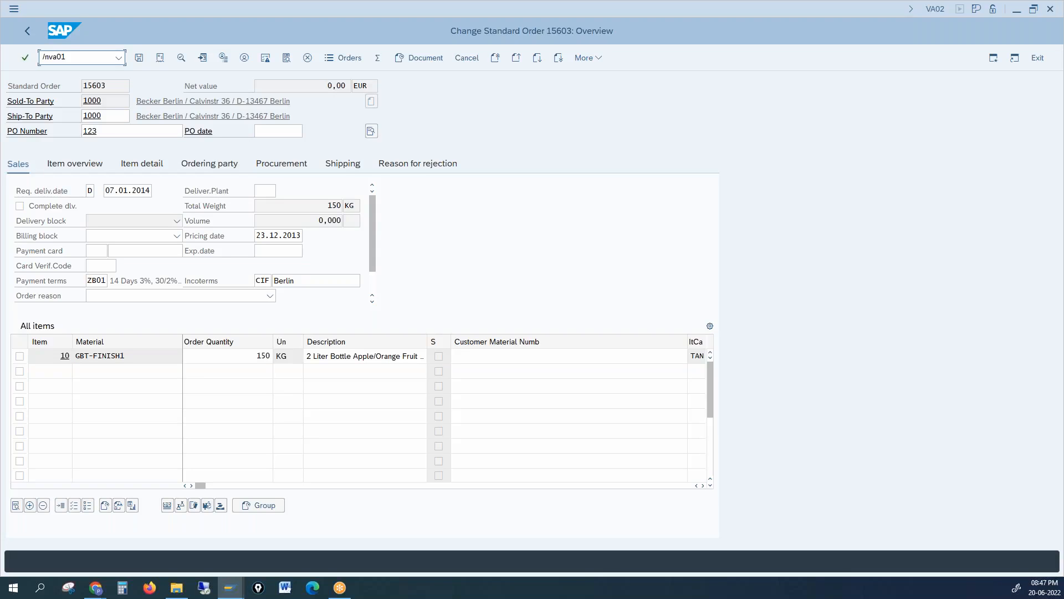
key(Return)
key(Return)
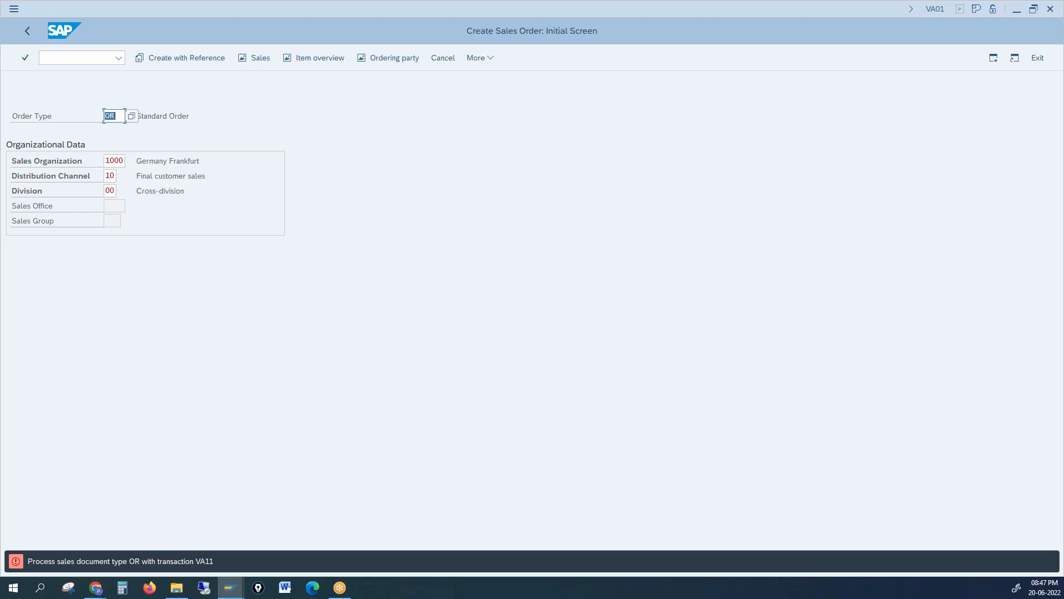
key(alt+Tab)
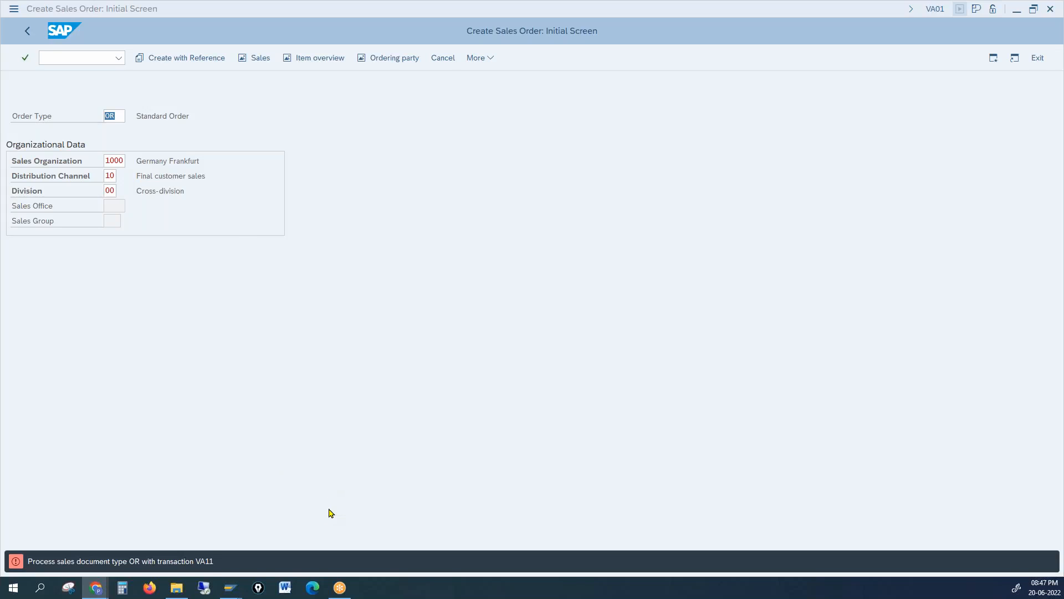
Return to the VOV8 session, set the Transaction group of order type OR to 0 (Sales order) and save.
mouse_move(229, 592)
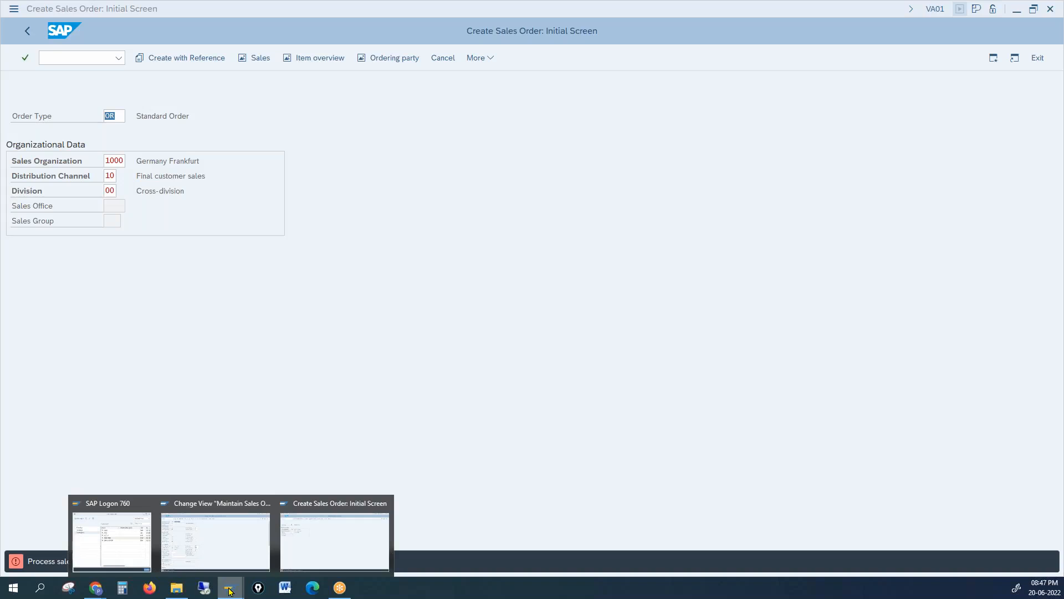
click(224, 548)
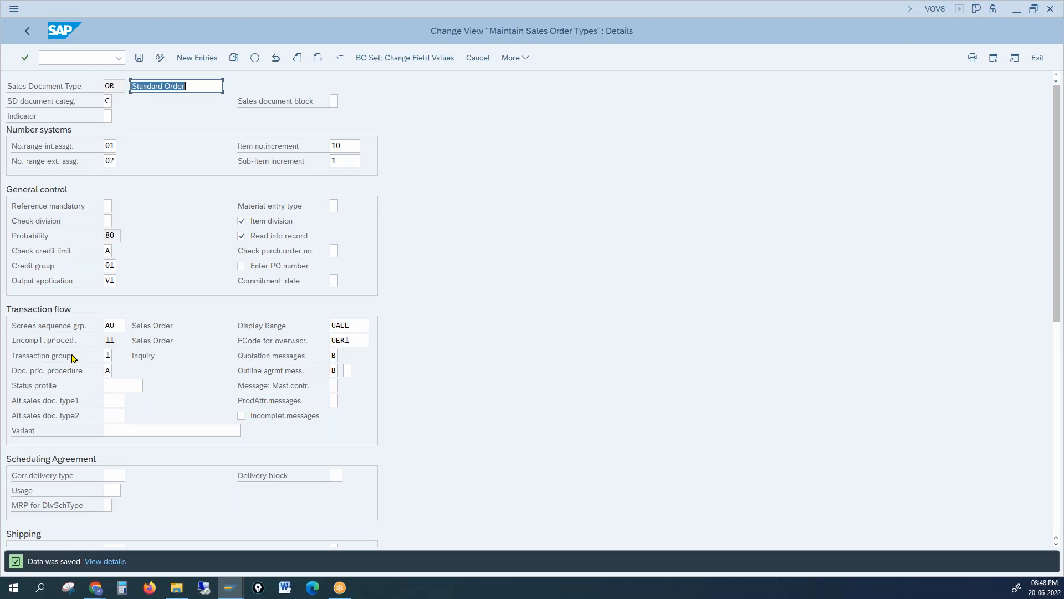
click(107, 355)
key(BackSpace)
text(0)
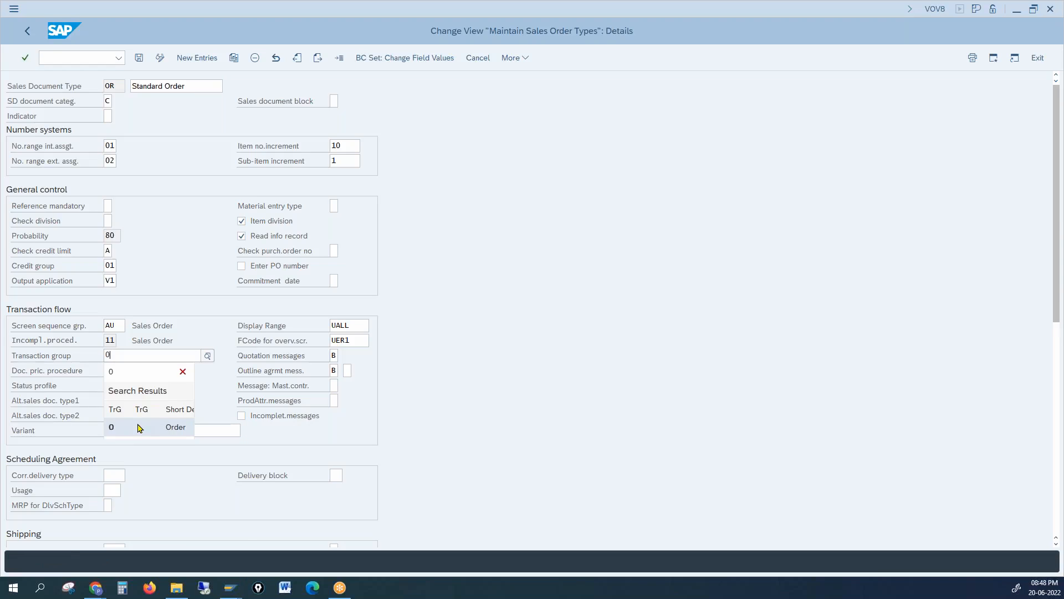
click(138, 428)
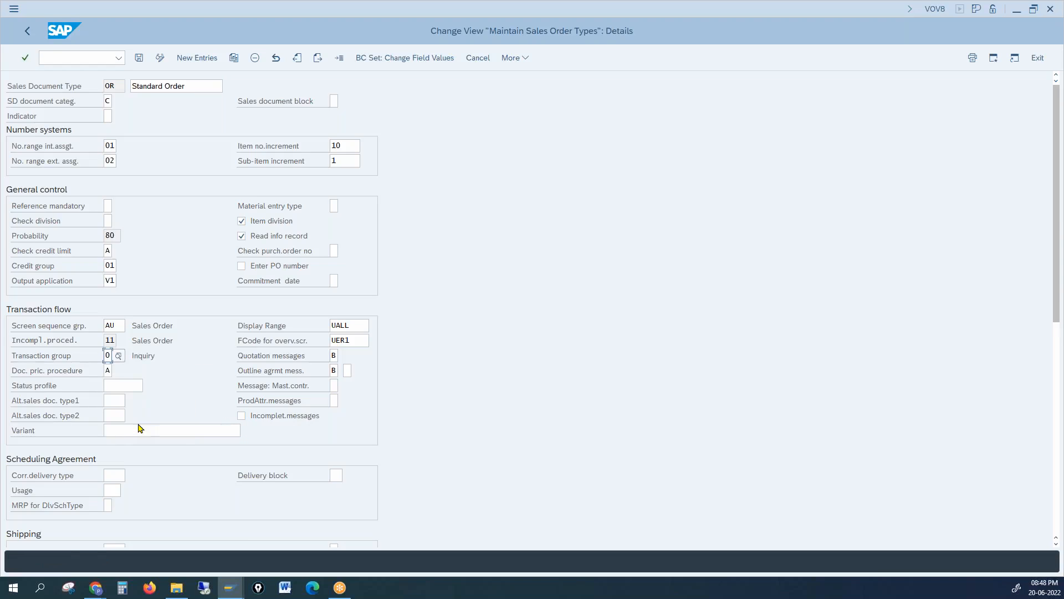
click(105, 85)
click(139, 58)
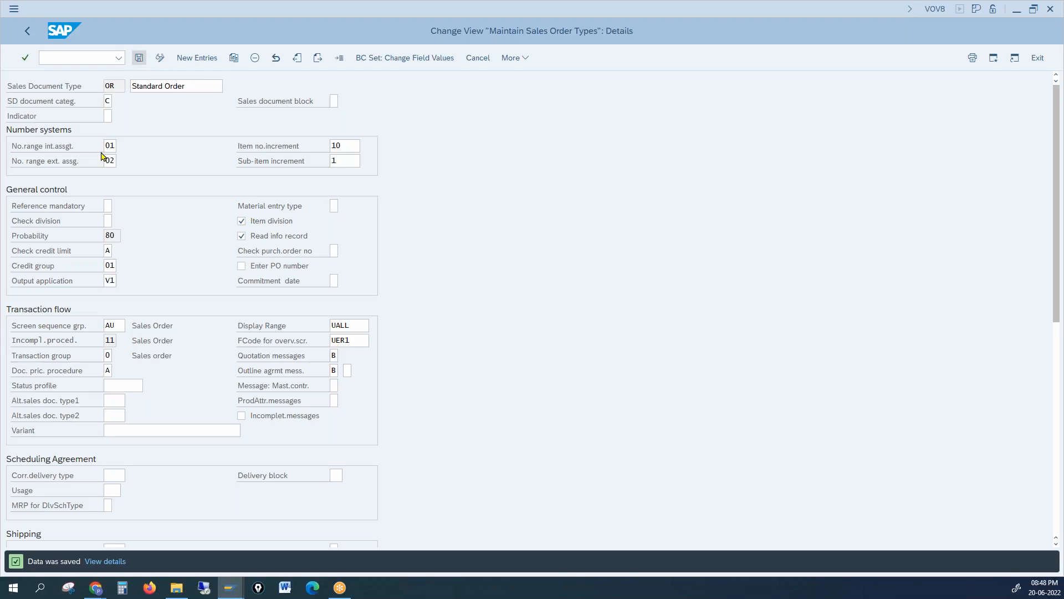
Examine the Doc. pric. procedure setting under Transaction flow.
click(109, 369)
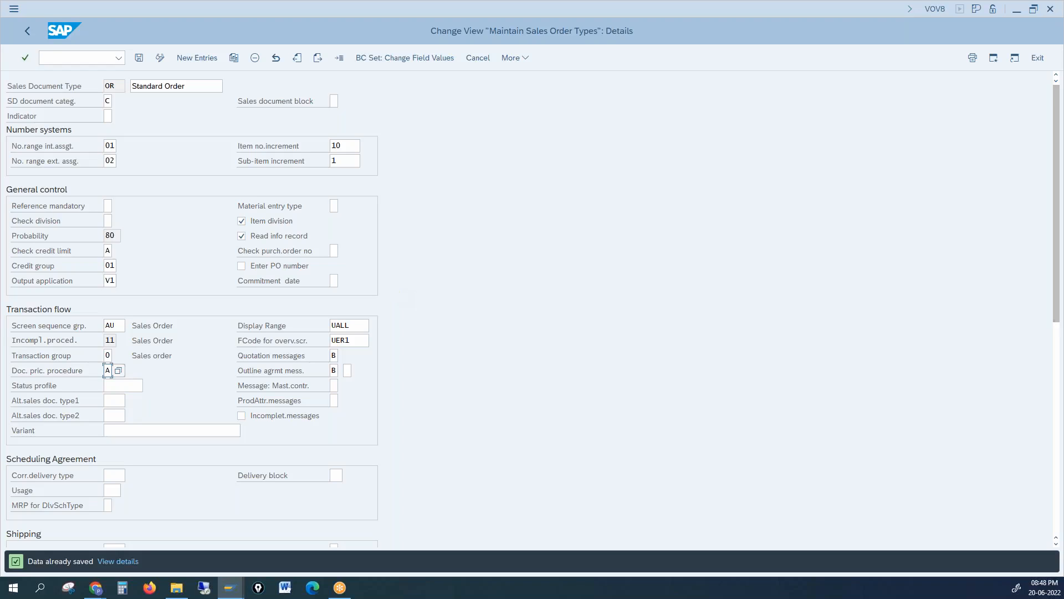
key(alt+Tab)
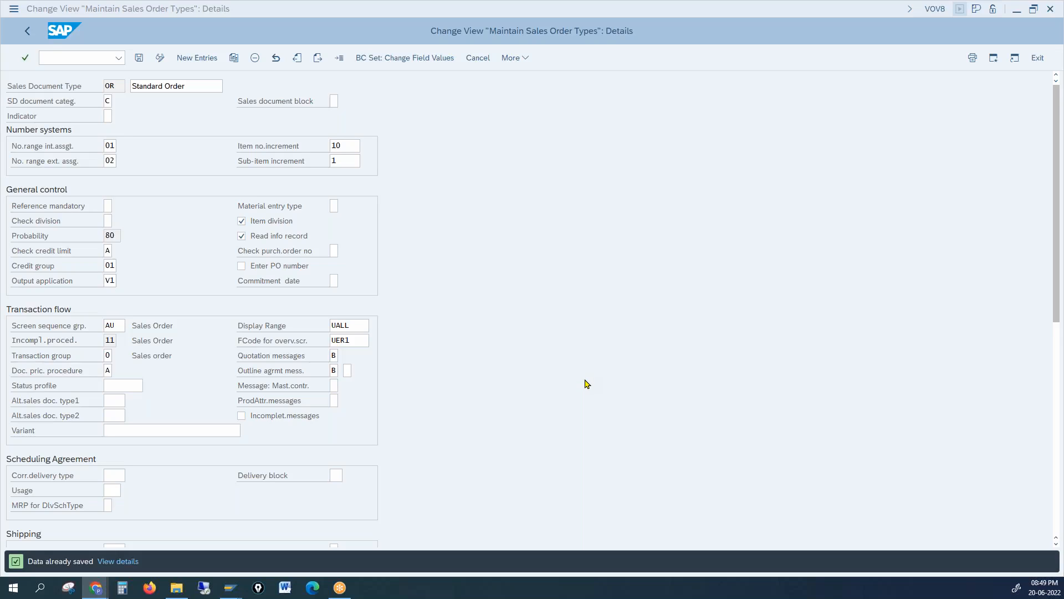
click(594, 358)
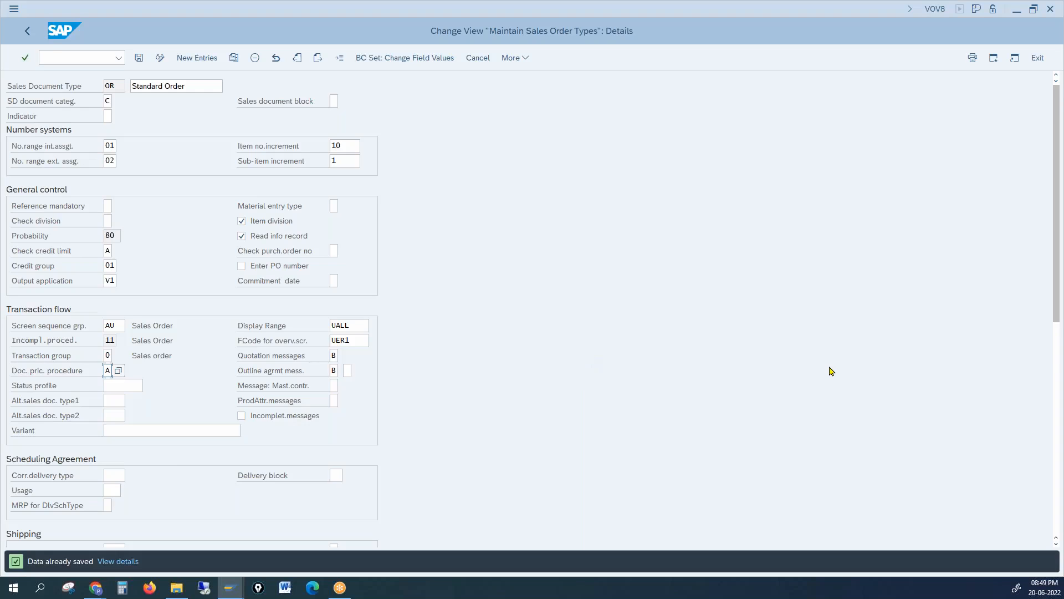
key(alt+Tab)
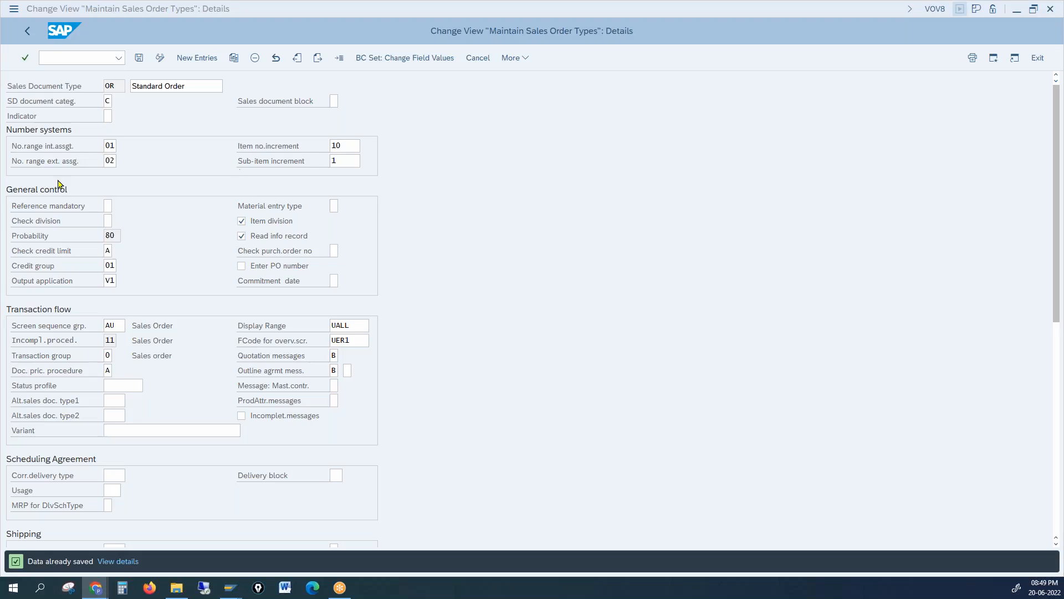
click(110, 371)
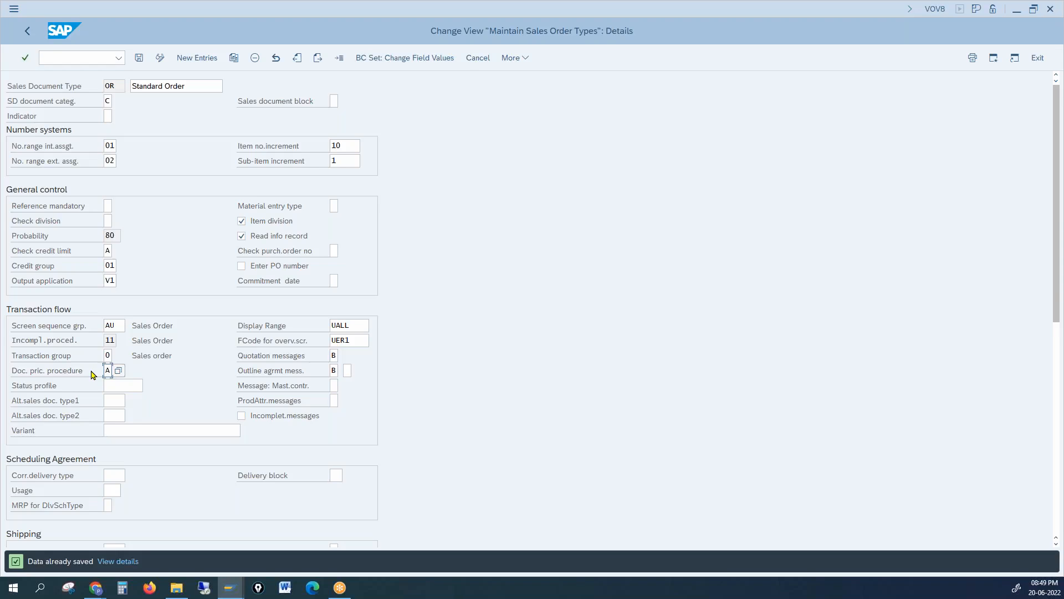
click(93, 375)
Go through the Status profile, Alt.sales doc. type1 and type2, Variant and Display Range fields under Transaction flow.
click(126, 383)
click(117, 399)
click(119, 415)
click(126, 430)
click(355, 326)
click(304, 329)
click(1020, 420)
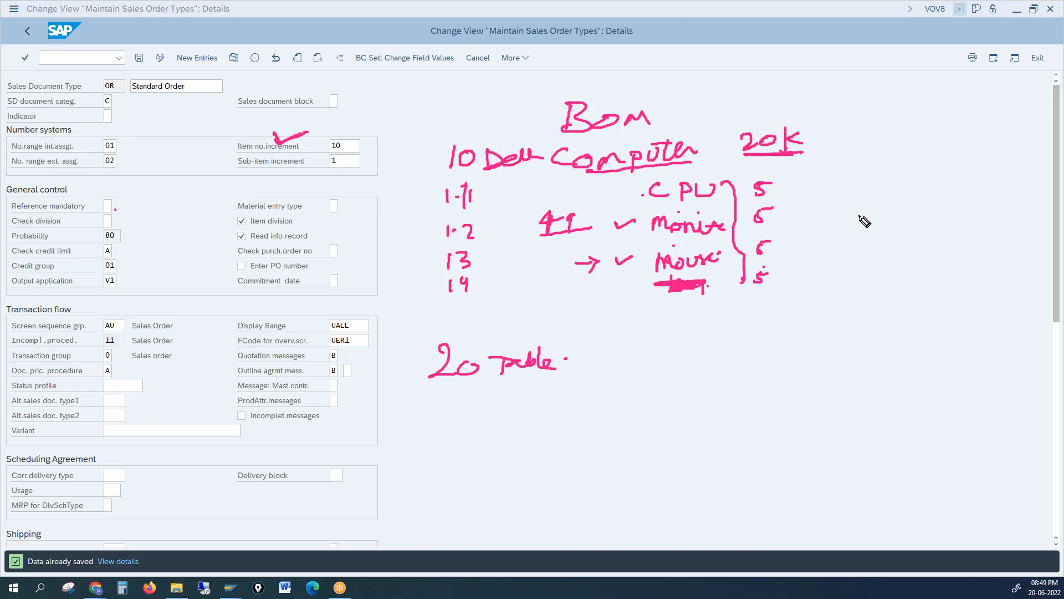
drag(858, 211, 857, 225)
mouse_move(882, 215)
mouse_down()
mouse_move(874, 221)
mouse_move(936, 230)
mouse_up()
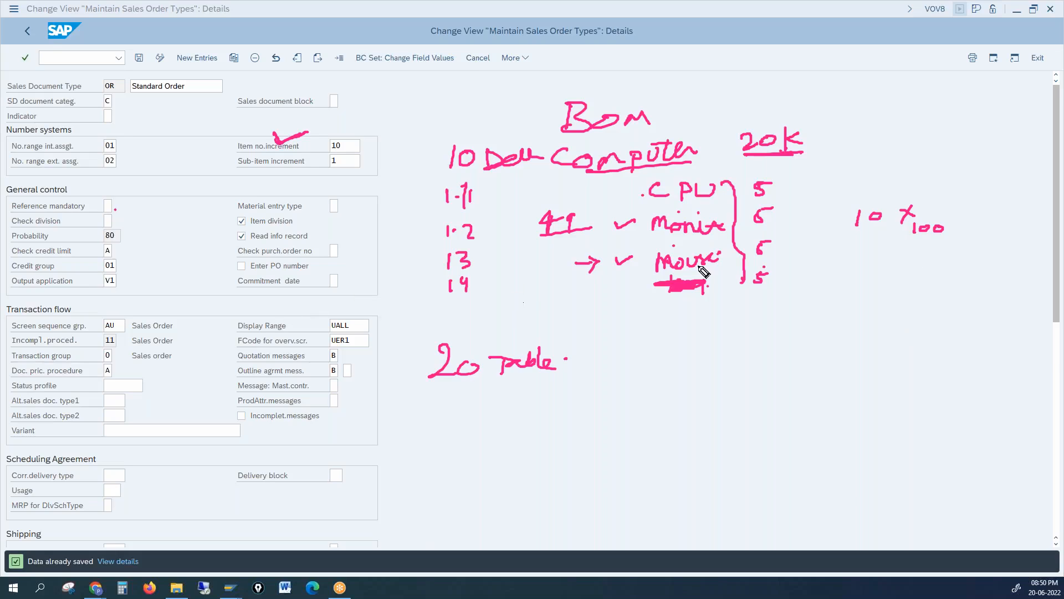
mouse_move(834, 219)
mouse_down()
mouse_move(808, 220)
mouse_move(835, 227)
mouse_up()
mouse_move(597, 175)
mouse_down()
mouse_move(599, 192)
mouse_move(625, 192)
mouse_move(636, 240)
mouse_up()
mouse_move(626, 239)
mouse_down()
mouse_move(623, 256)
mouse_move(634, 259)
mouse_up()
drag(633, 254, 630, 269)
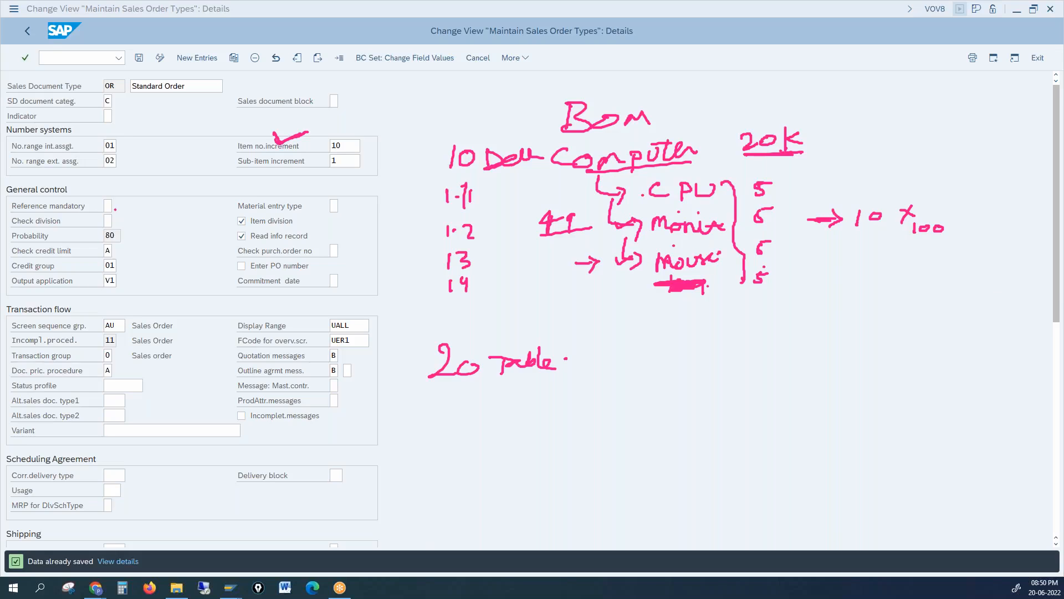
Review the possible values for Display Range, including UHAU for main items, and close the list without changing the setting.
click(358, 324)
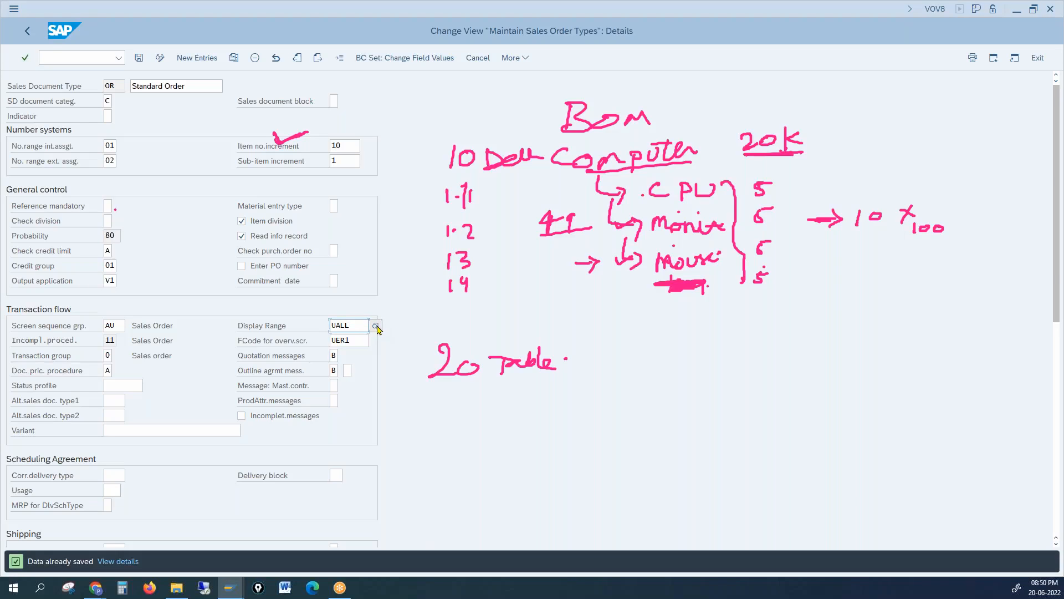
click(377, 326)
click(40, 155)
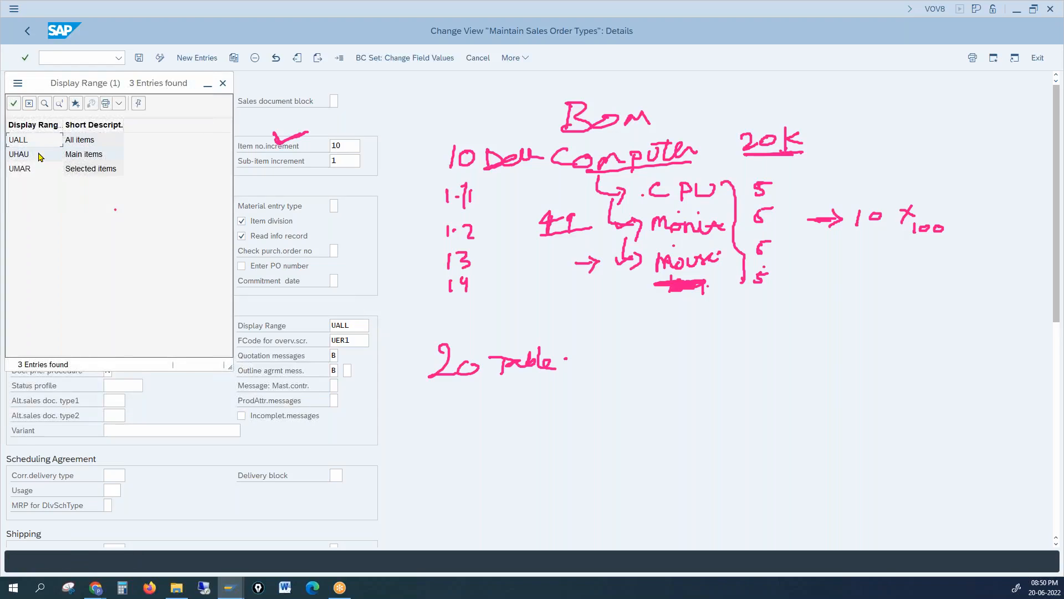
click(222, 84)
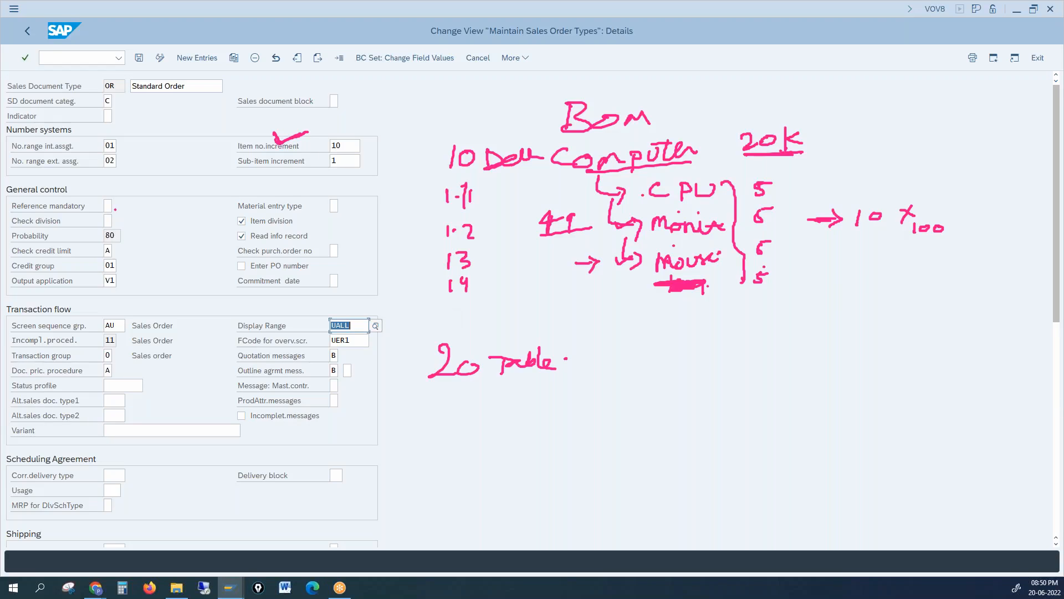
key(Escape)
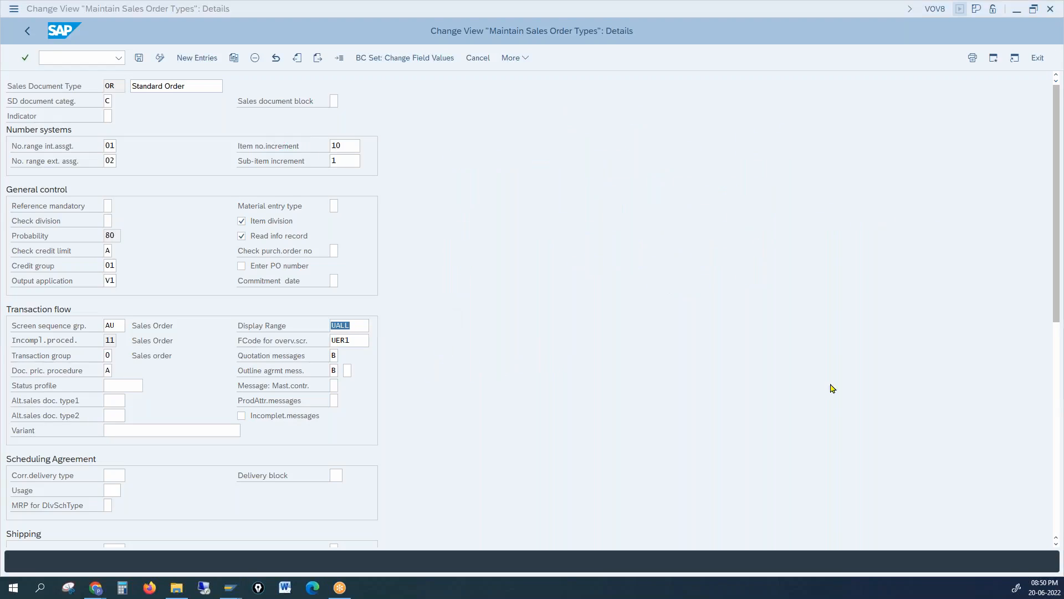
Examine the FCode for overv.scr. setting under Transaction flow.
click(265, 345)
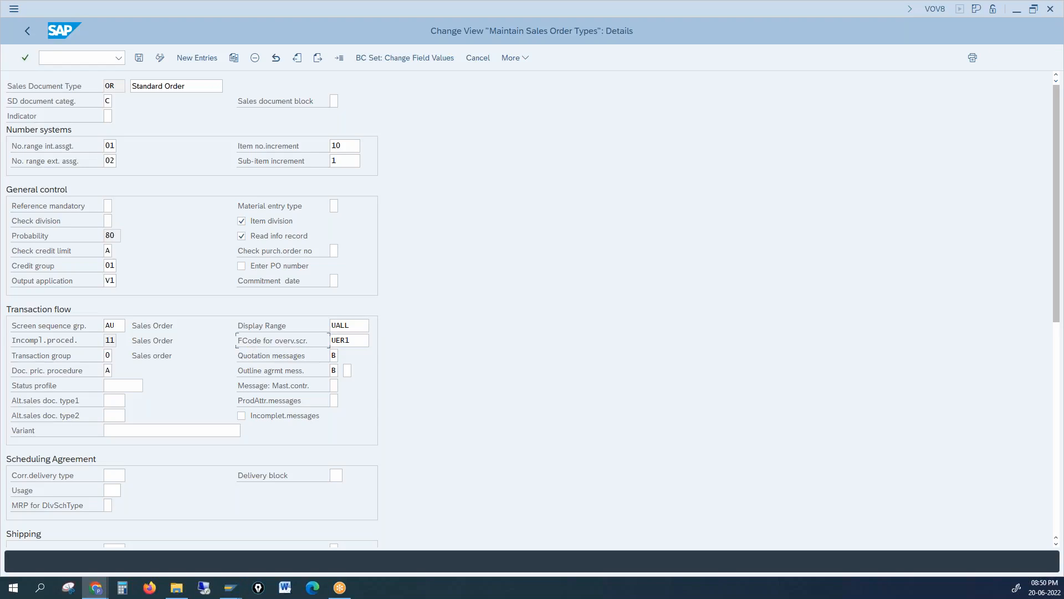
click(342, 341)
click(343, 342)
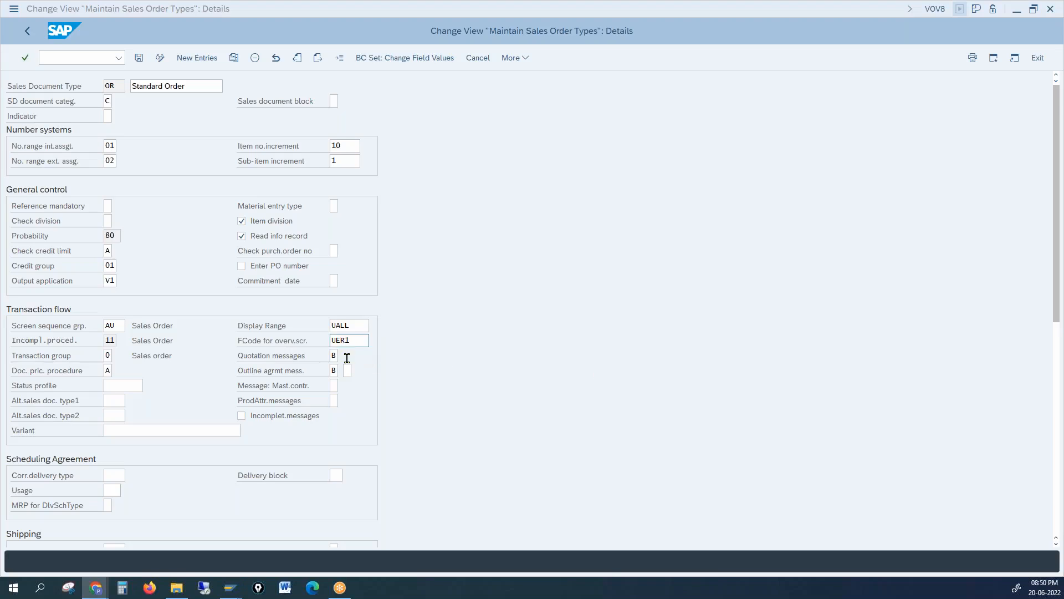
Switch to the sales order session, restart VA01 and open the overview screen of a new OR standard order.
mouse_move(236, 591)
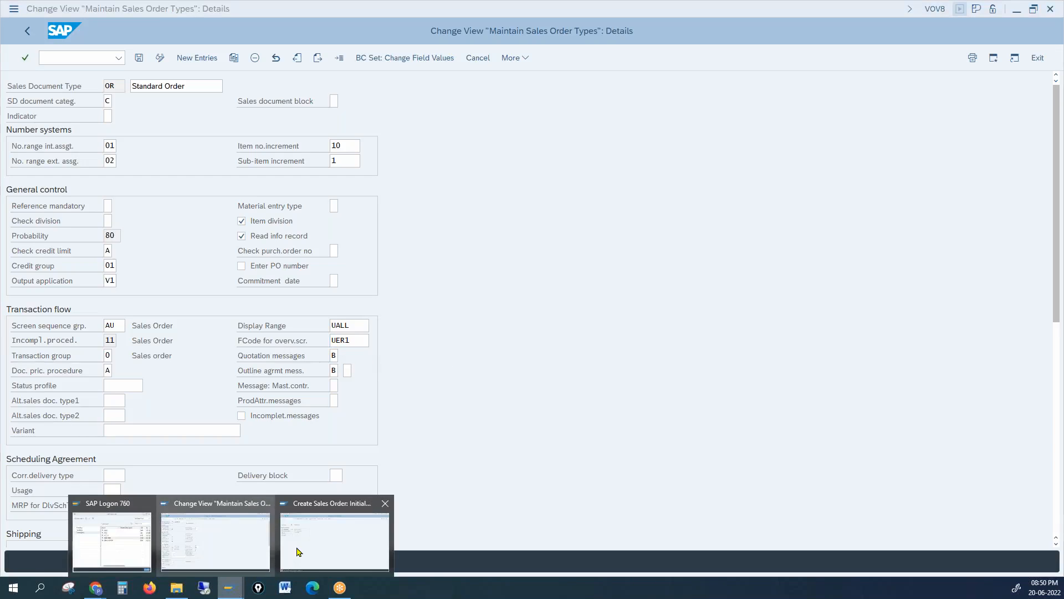
click(304, 549)
click(76, 57)
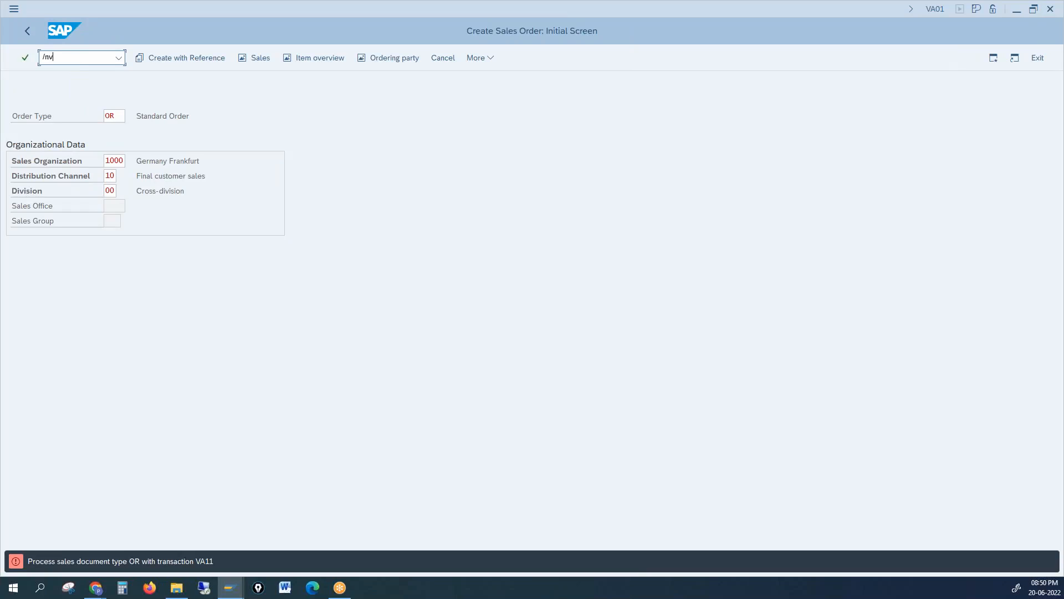
key(Return)
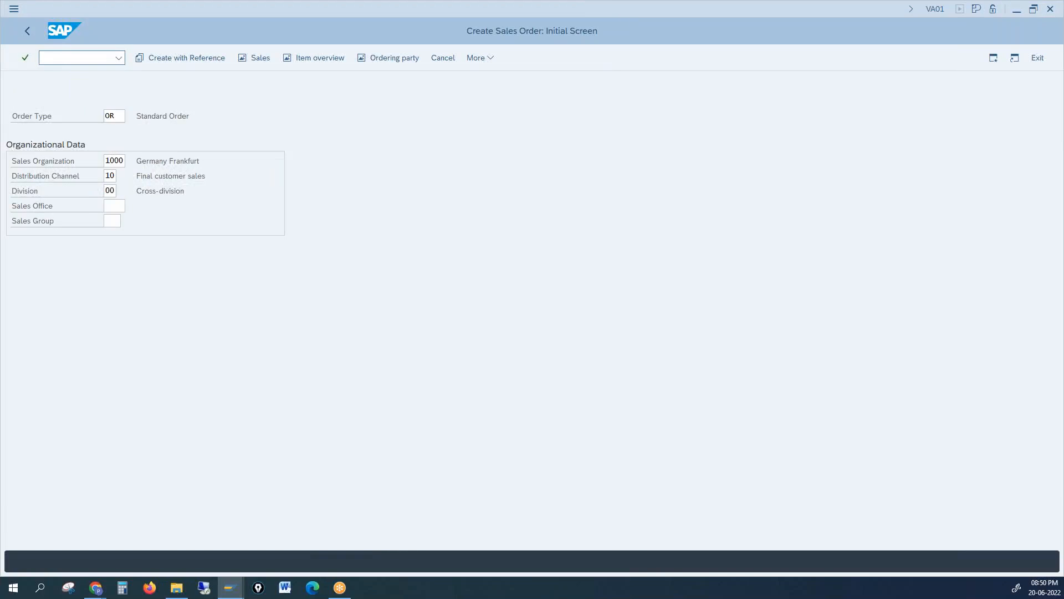
key(Return)
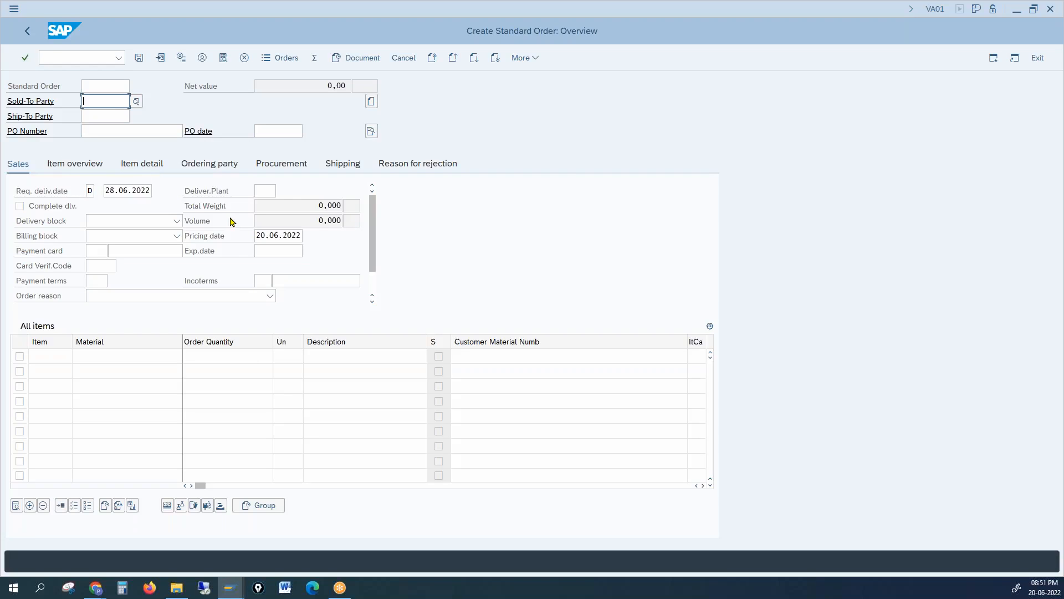
Switch to the VOV8 session, set FCode for overv.scr. of order type OR to UBST for the Ordering Party Overview, and save.
click(230, 587)
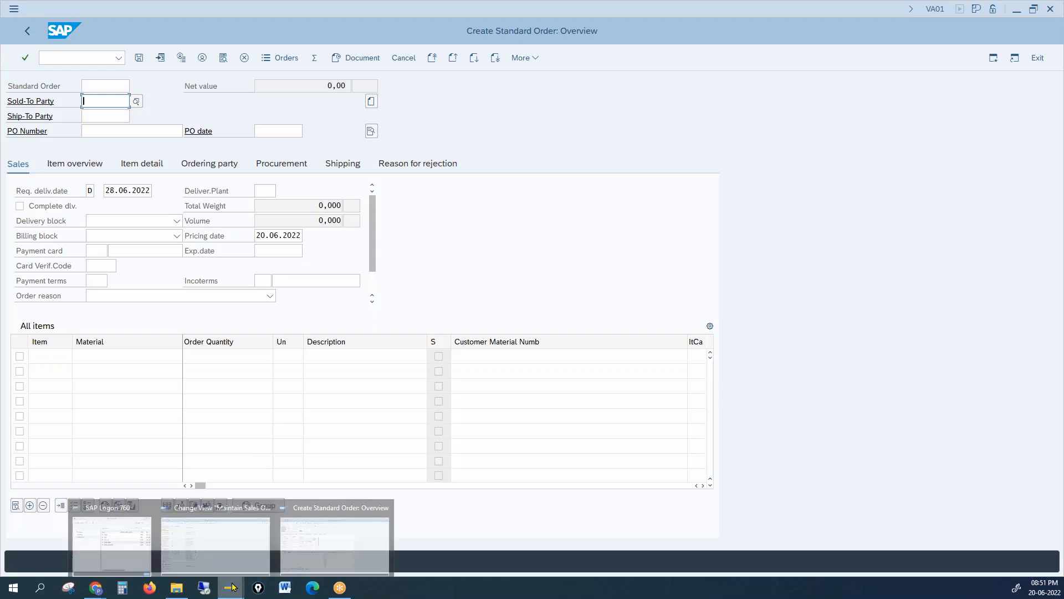
click(224, 559)
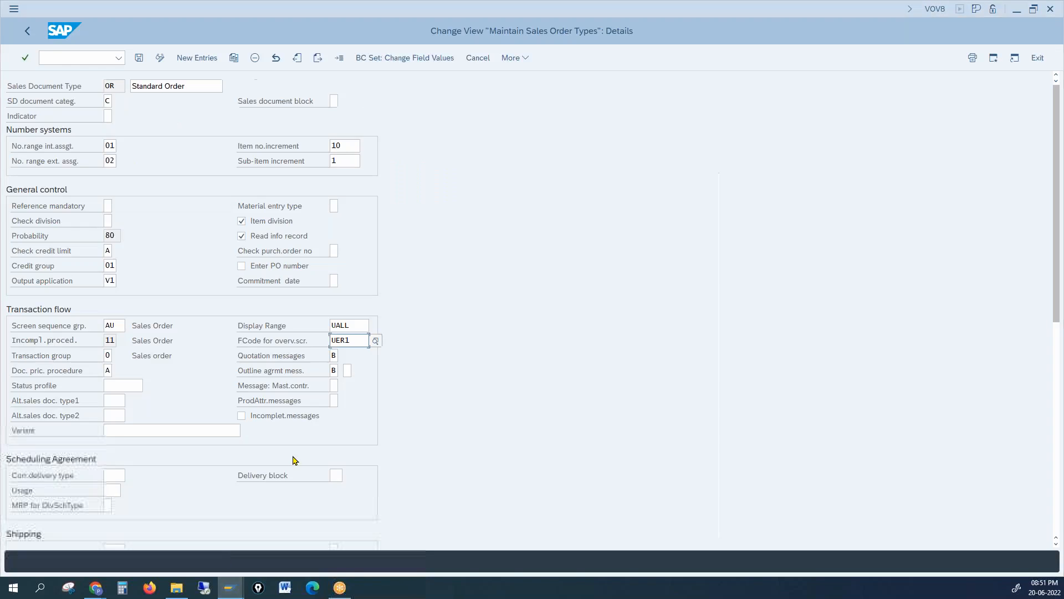
click(376, 342)
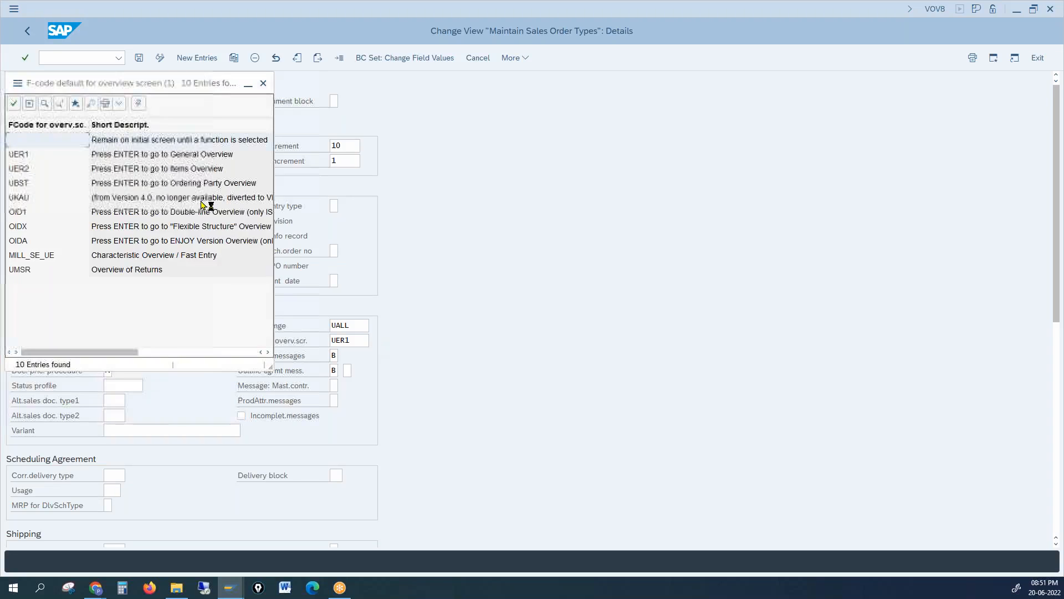
double_click(165, 183)
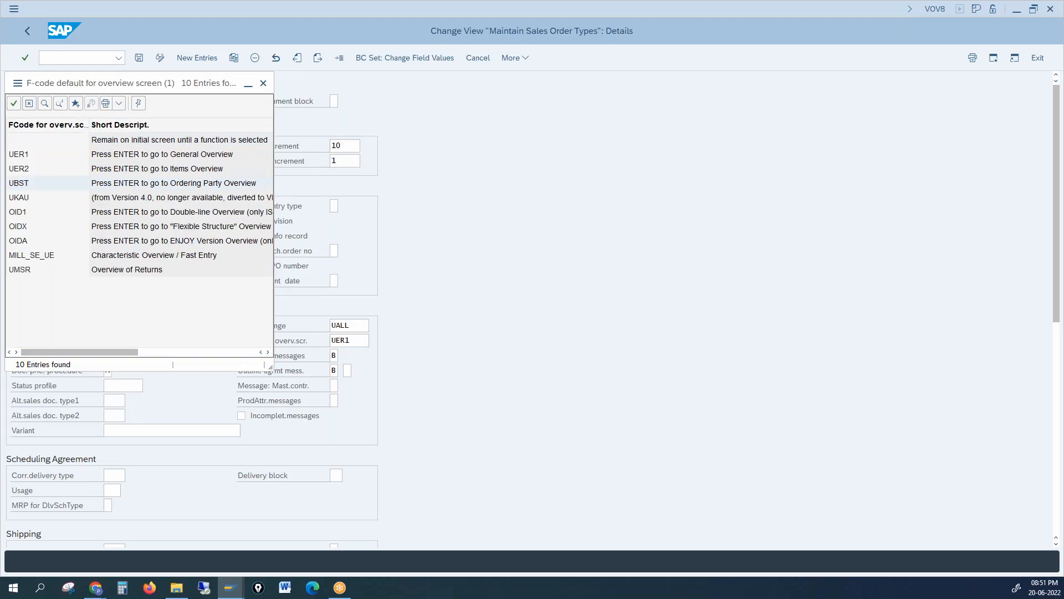
click(139, 58)
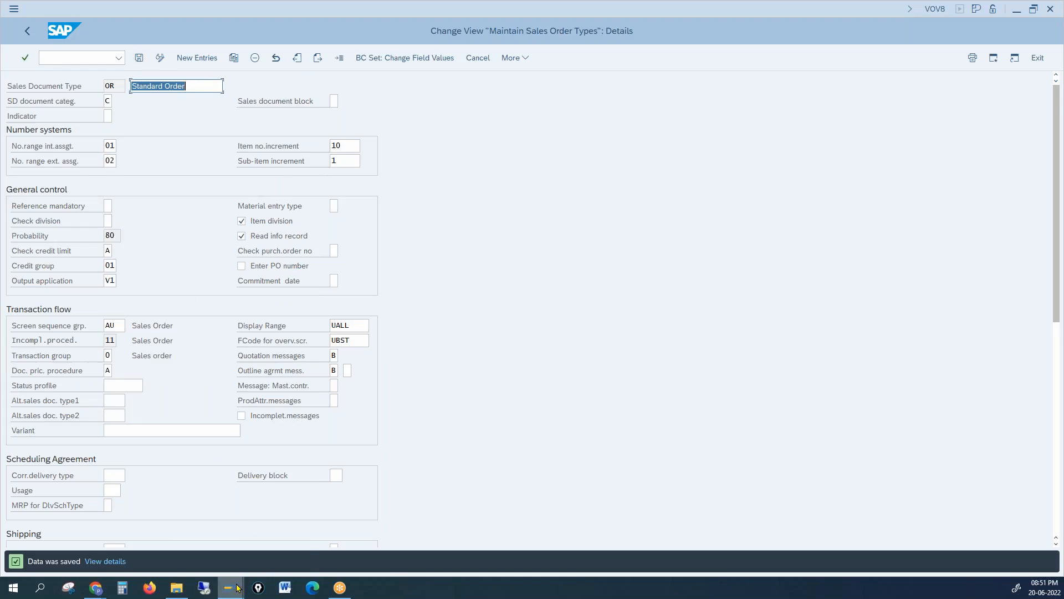
Switch to the sales order session and restart VA01 to check which overview screen a new OR order opens with.
mouse_move(235, 593)
click(328, 543)
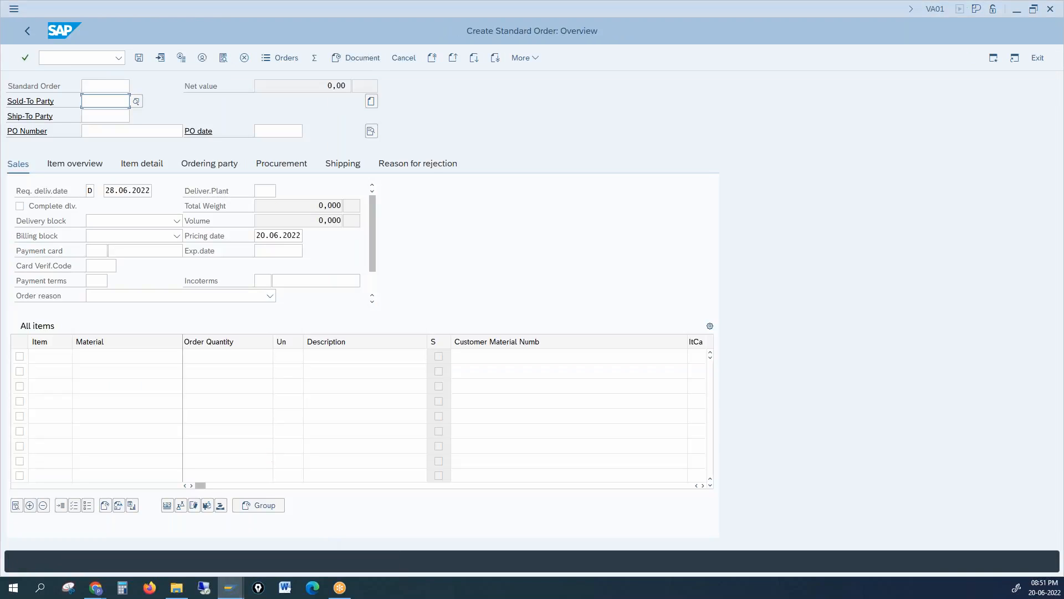
click(83, 54)
text(/nva0)
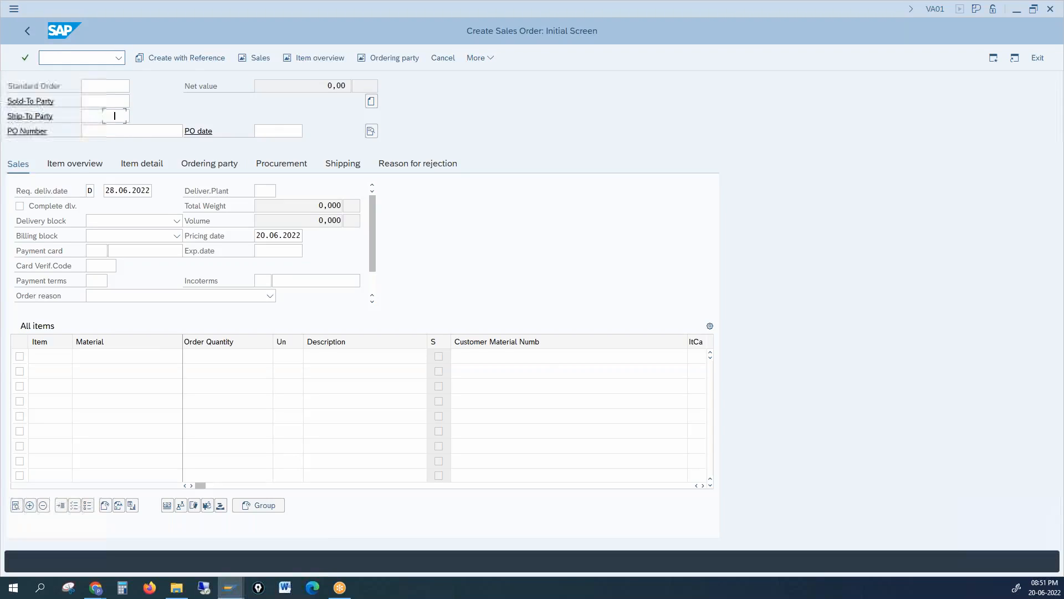
key(Return)
key(Return)
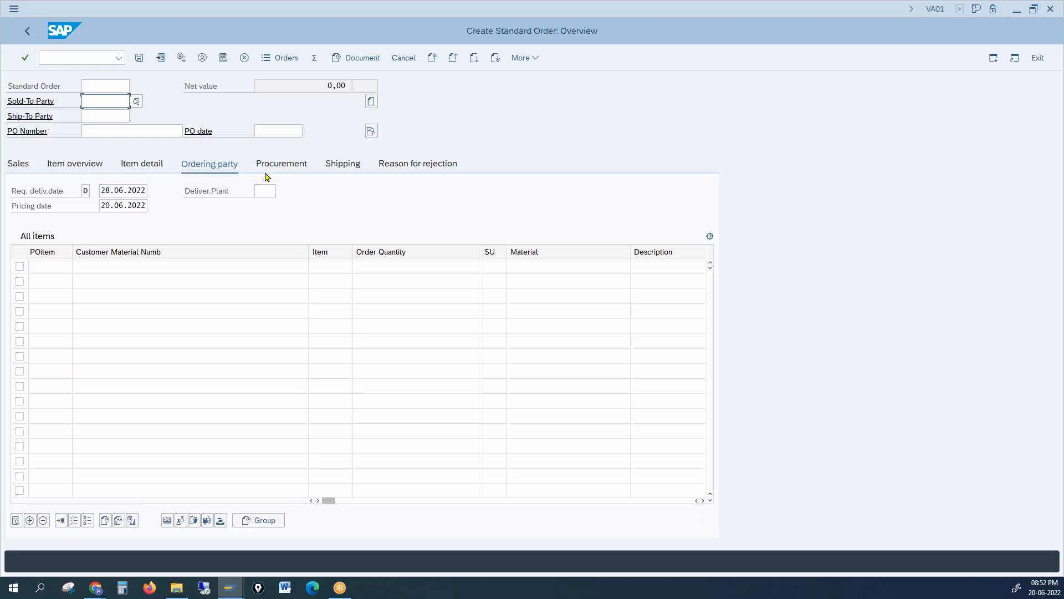
Return to the VOV8 session, set FCode for overv.scr. back to UER1 for the General Overview, and save.
mouse_move(227, 590)
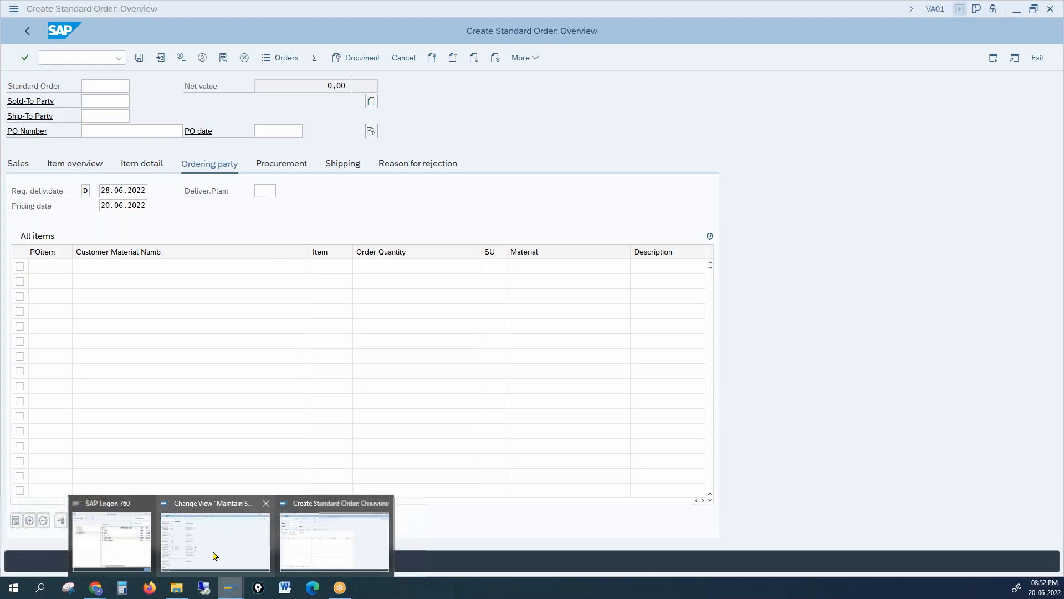
click(216, 546)
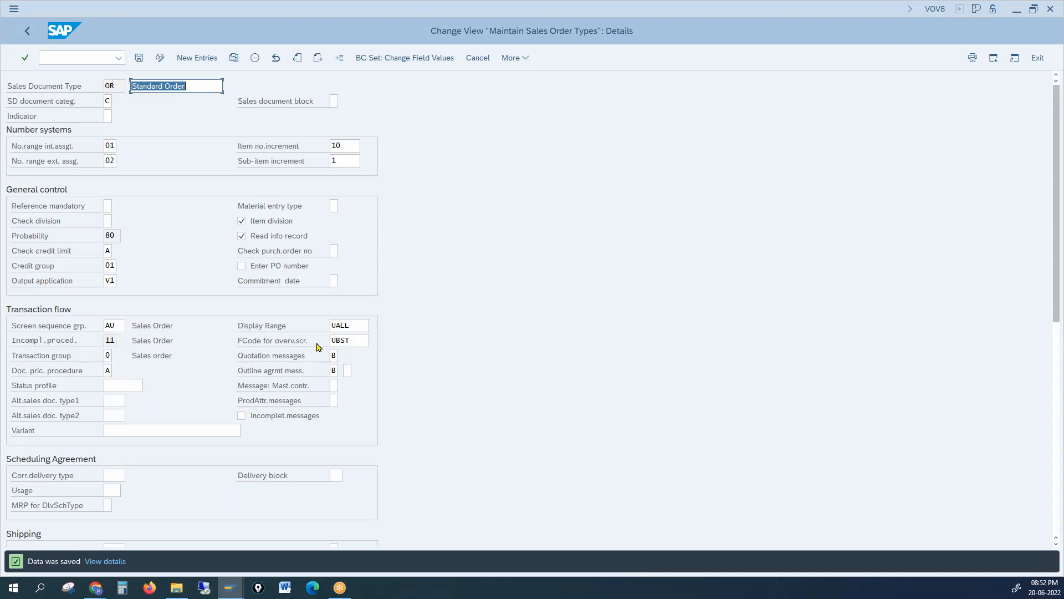
click(364, 340)
click(373, 343)
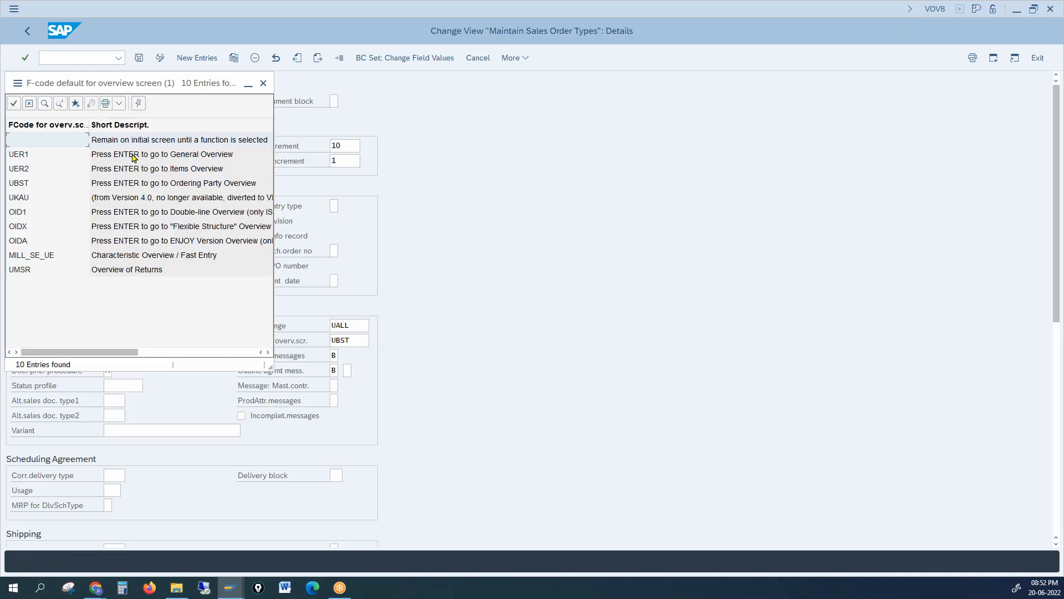
click(133, 155)
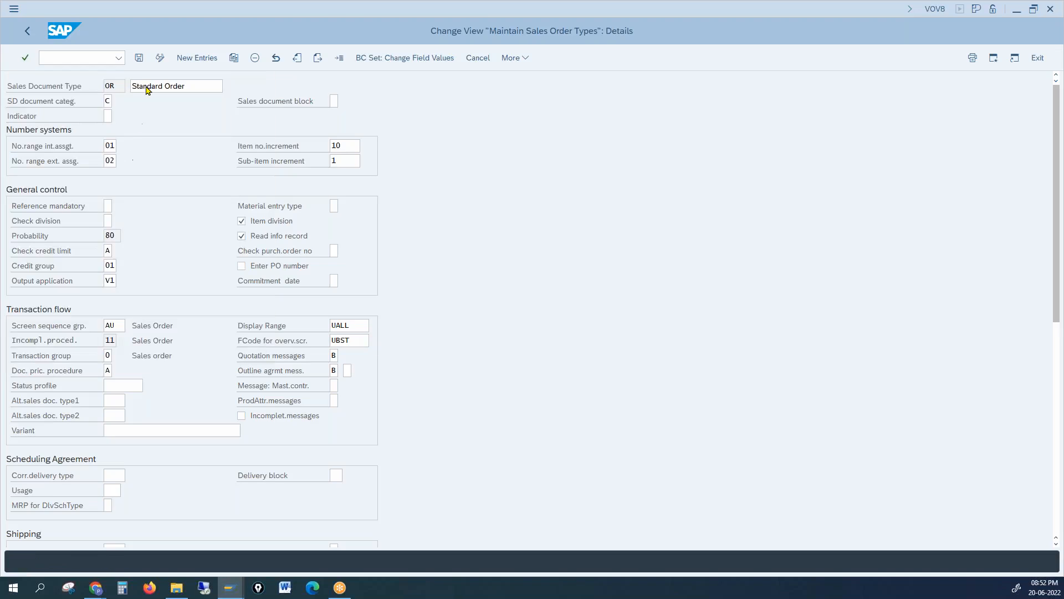
click(139, 59)
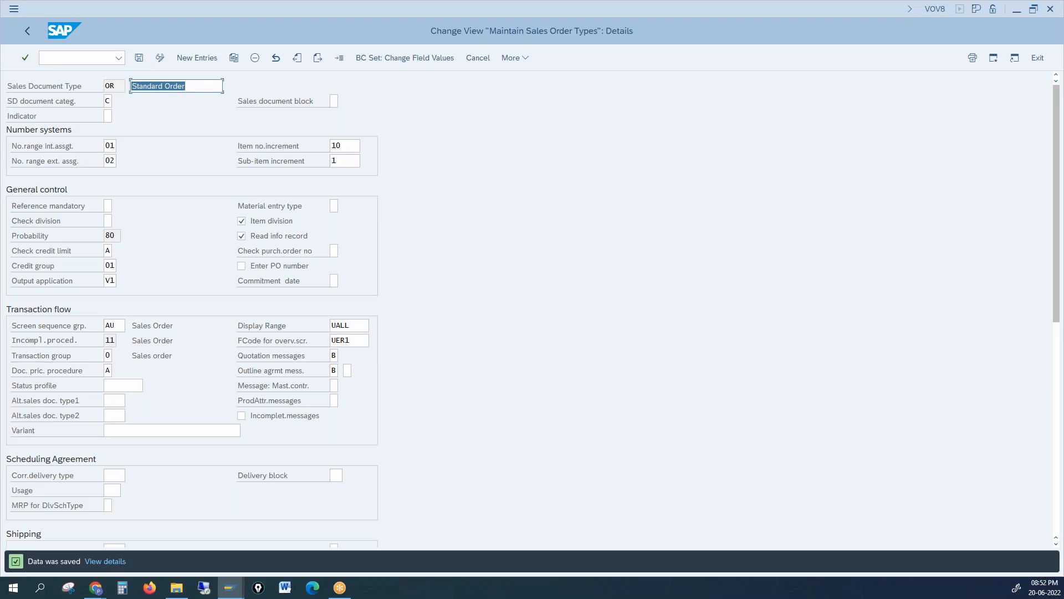
Set Quotation messages to A for checking at header level, clear Outline agrmt mess., and save the order type.
click(333, 355)
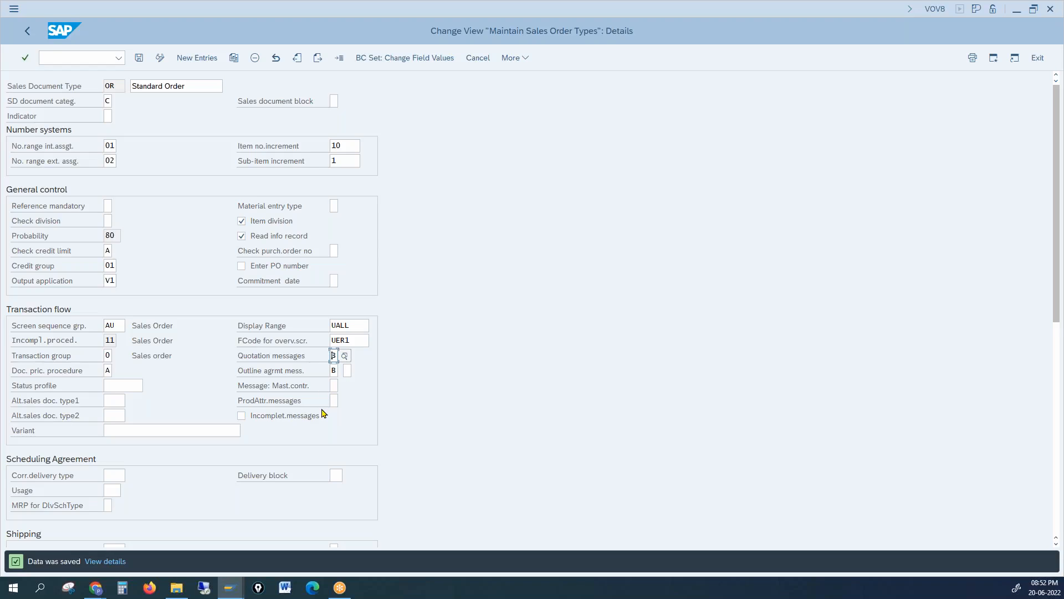
click(345, 357)
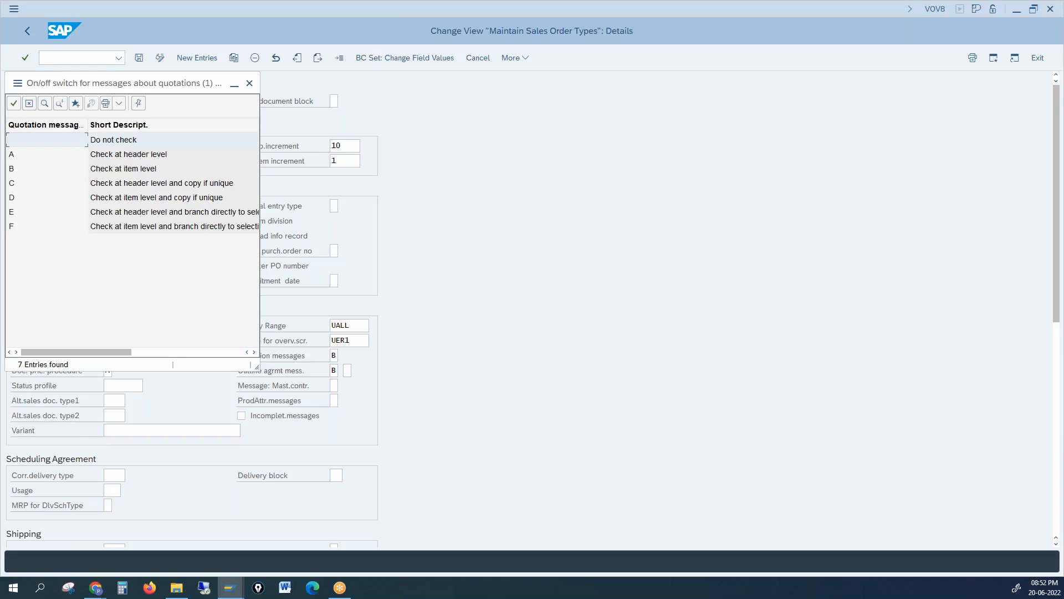
double_click(118, 156)
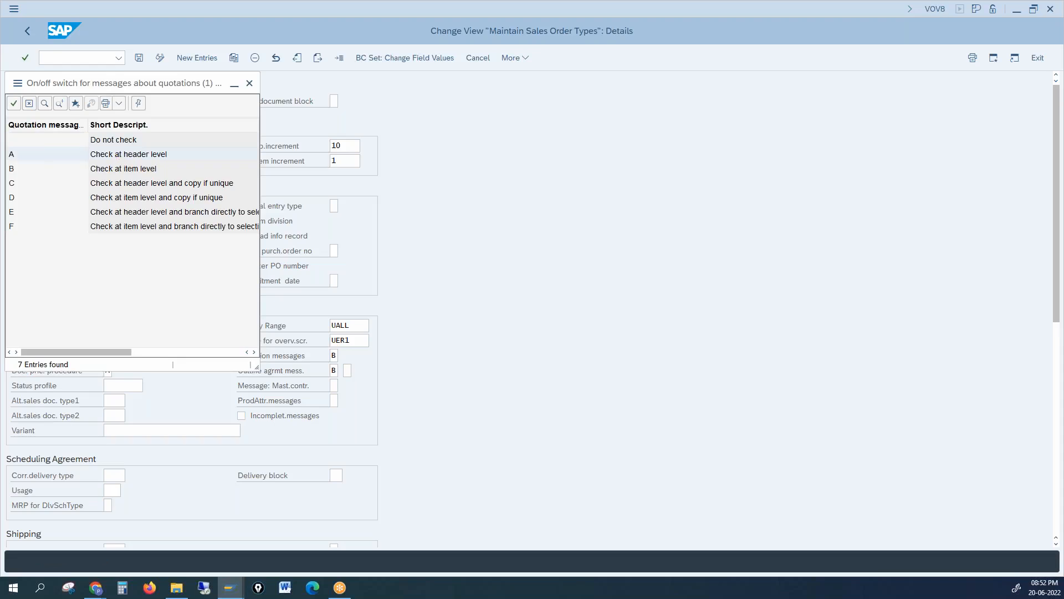
click(140, 58)
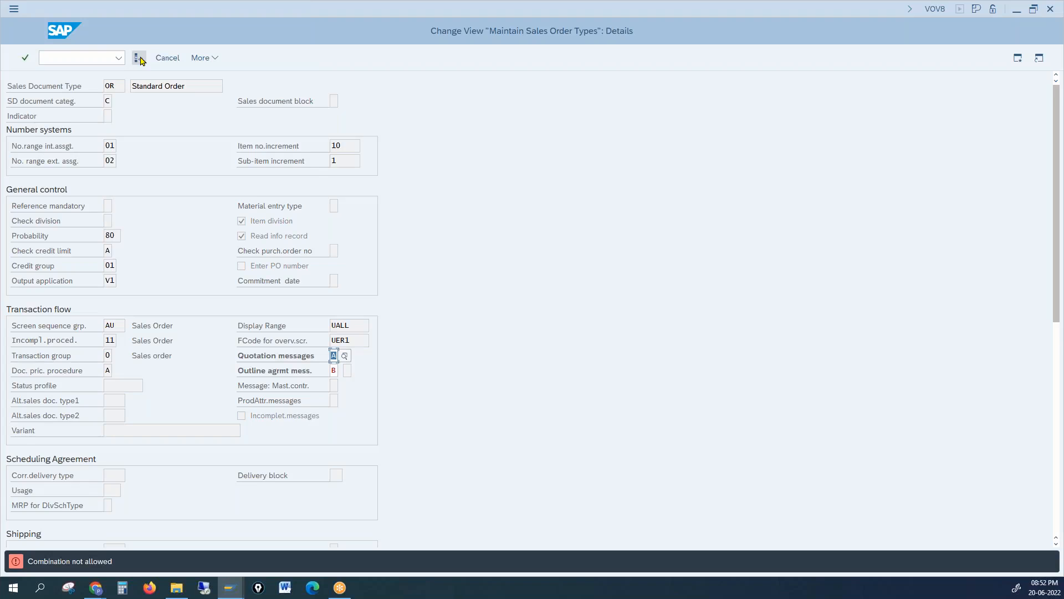
click(333, 370)
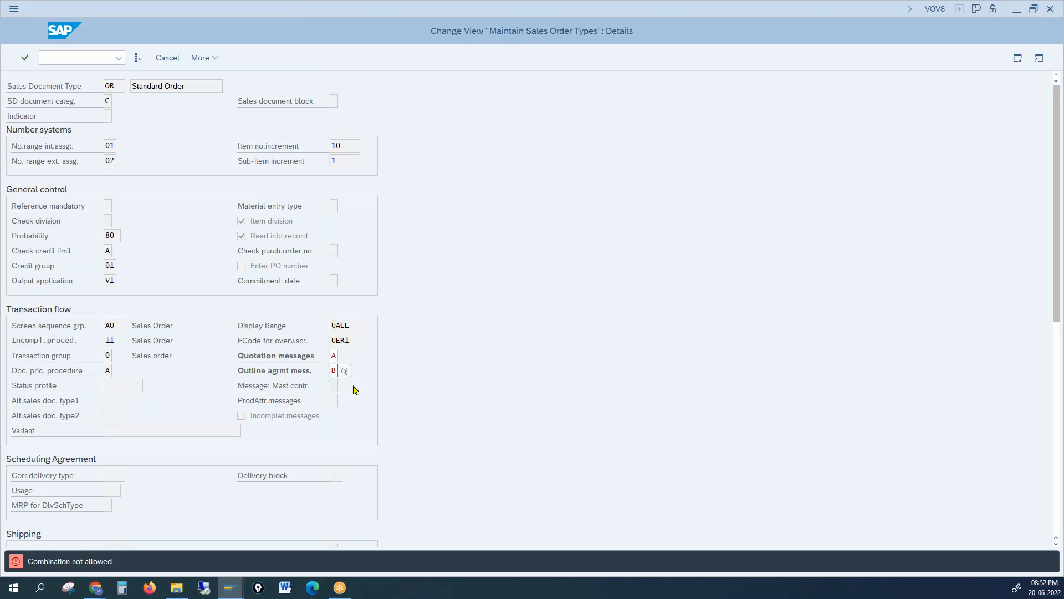
key(BackSpace)
key(Return)
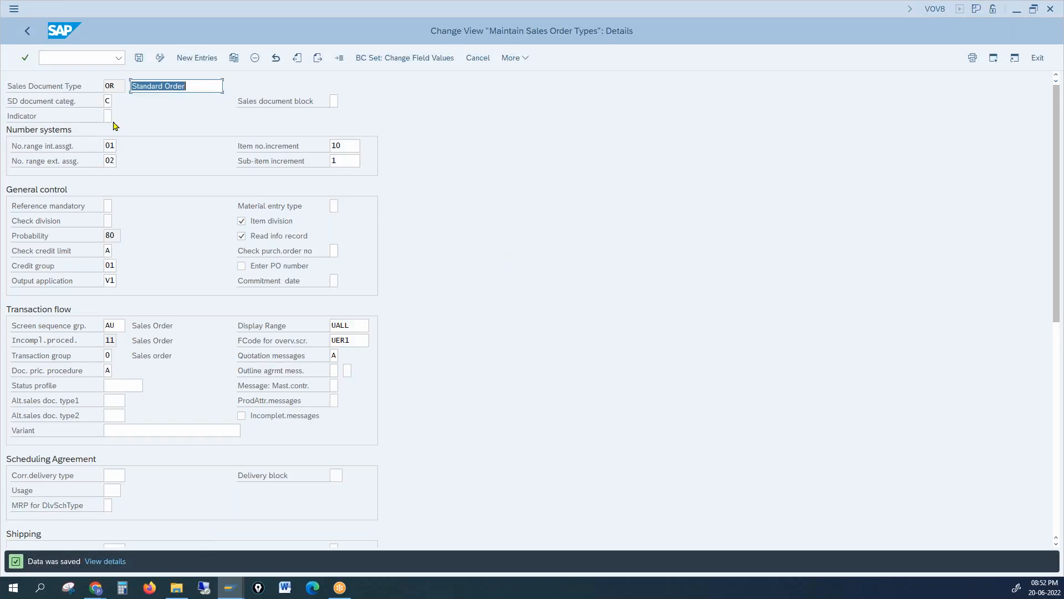
click(141, 60)
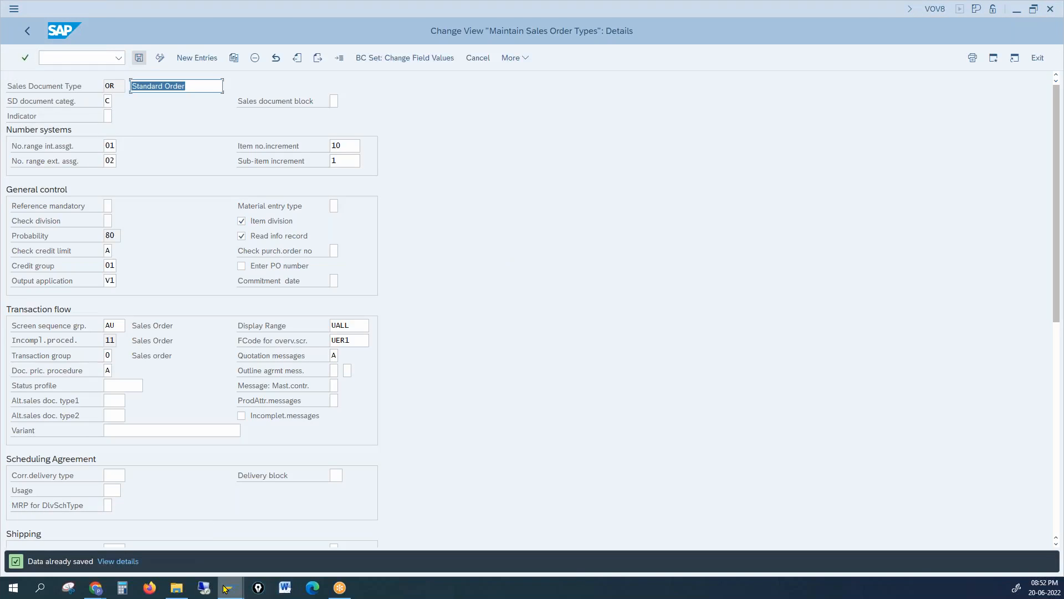
Switch to the sales order session, restart VA01 and open a new OR order for sales area 1000/10/00.
mouse_move(230, 587)
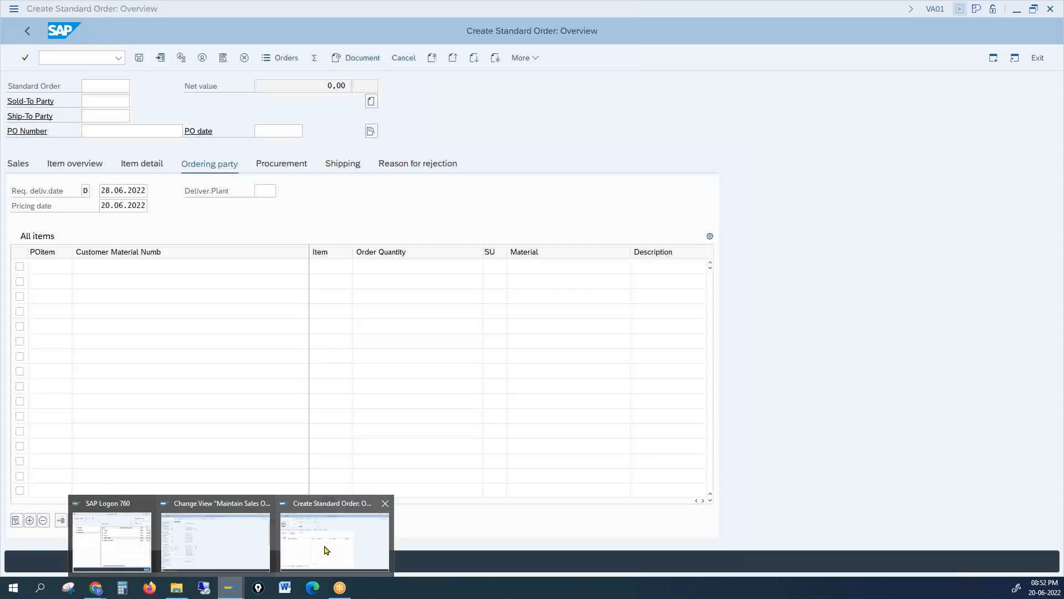
click(325, 549)
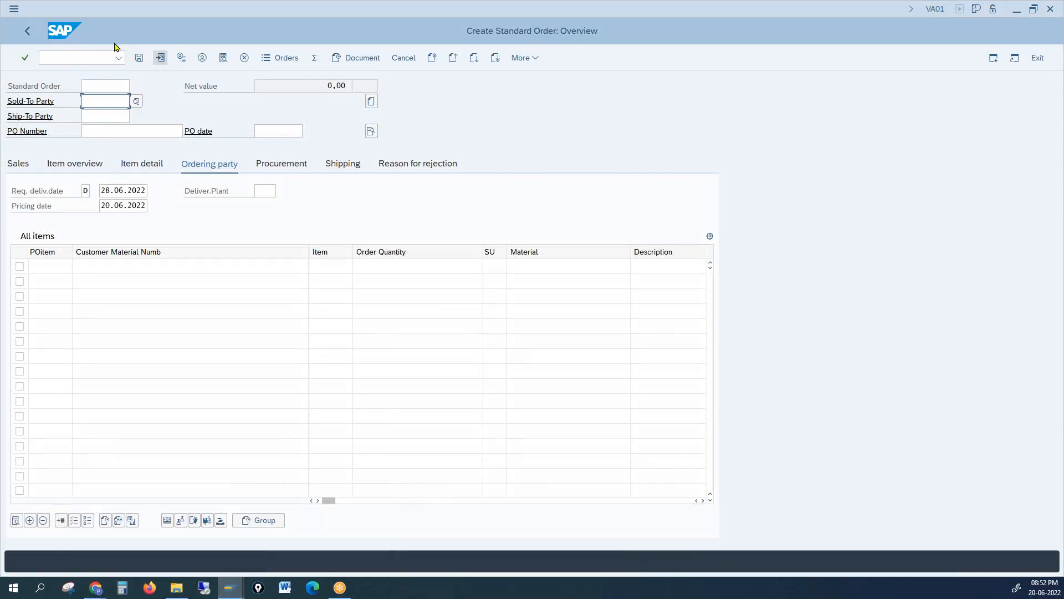
click(89, 60)
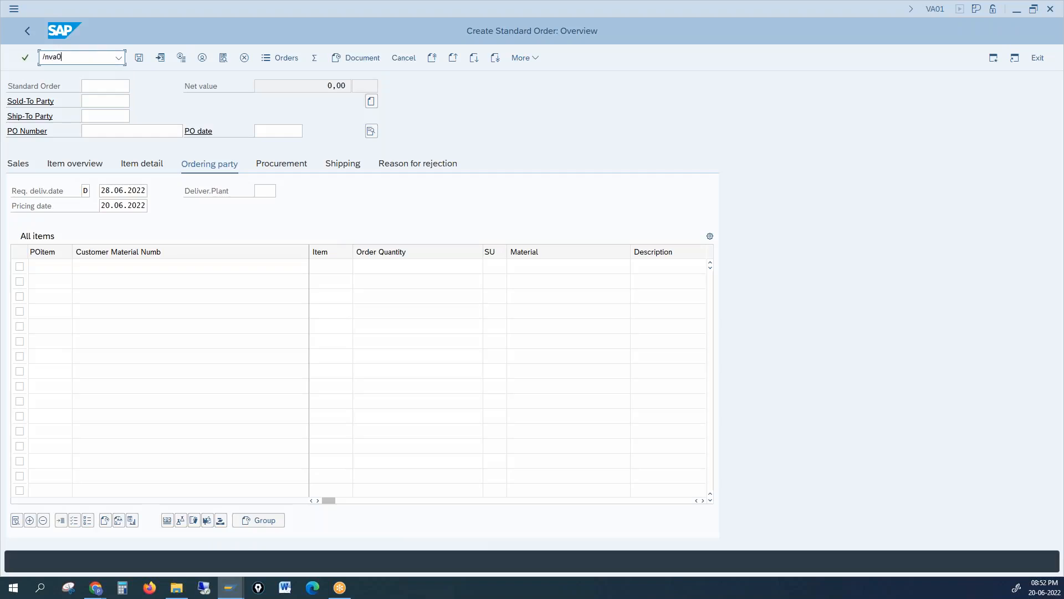
key(Return)
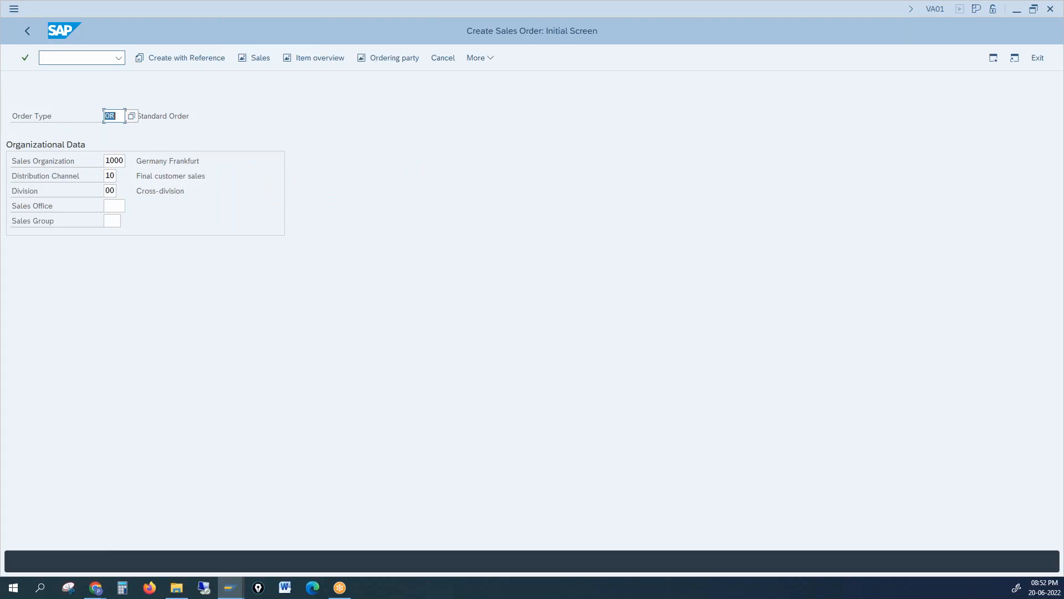
key(Return)
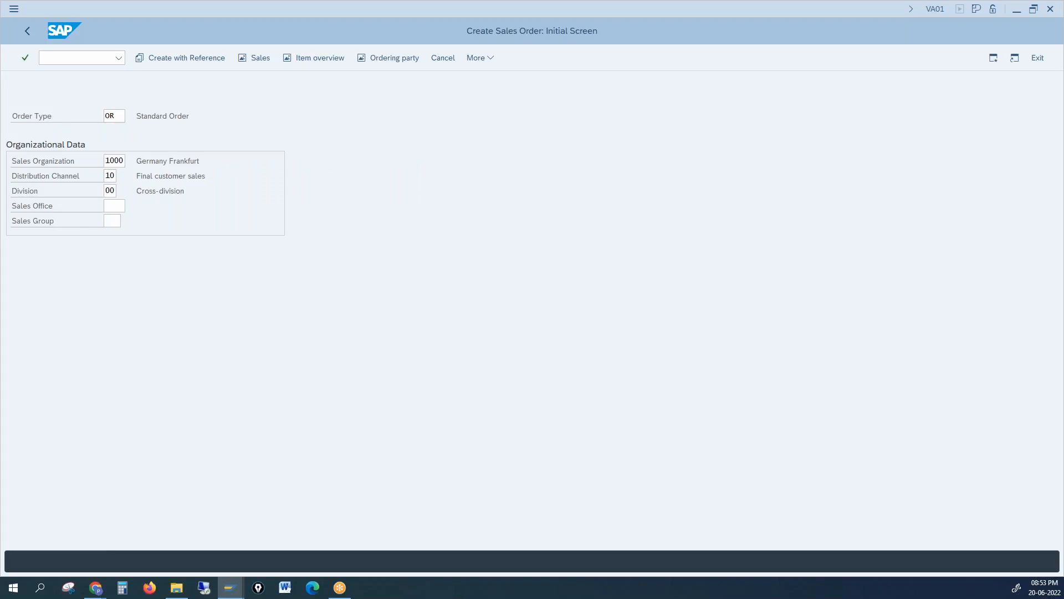
Try to enter the customer number as sold-to and ship-to party with the first listed sales employee, and close the termination dialog.
text(1)
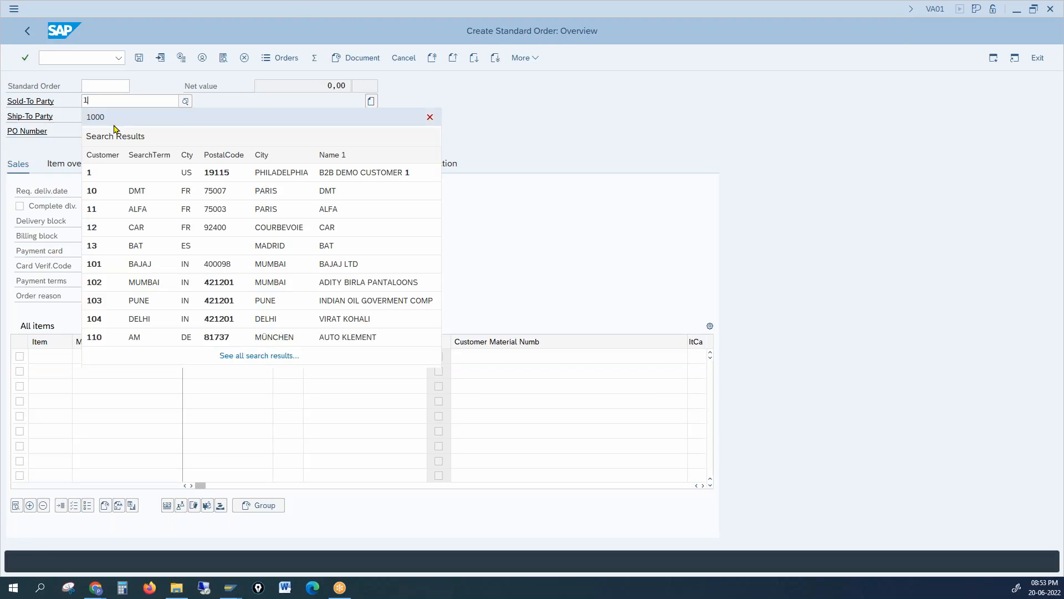
click(108, 121)
click(102, 120)
text(1)
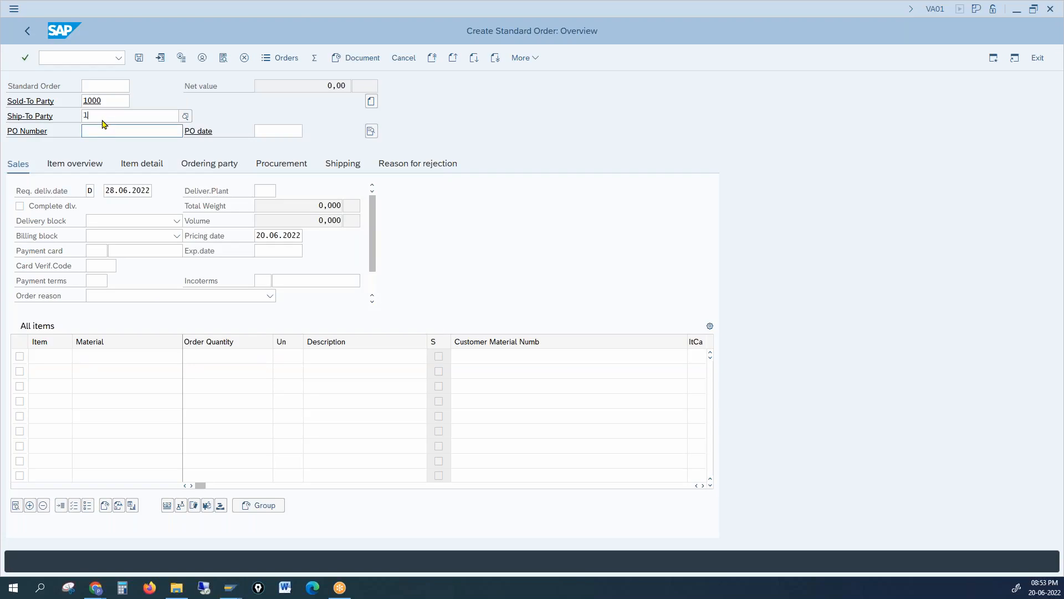
text(000)
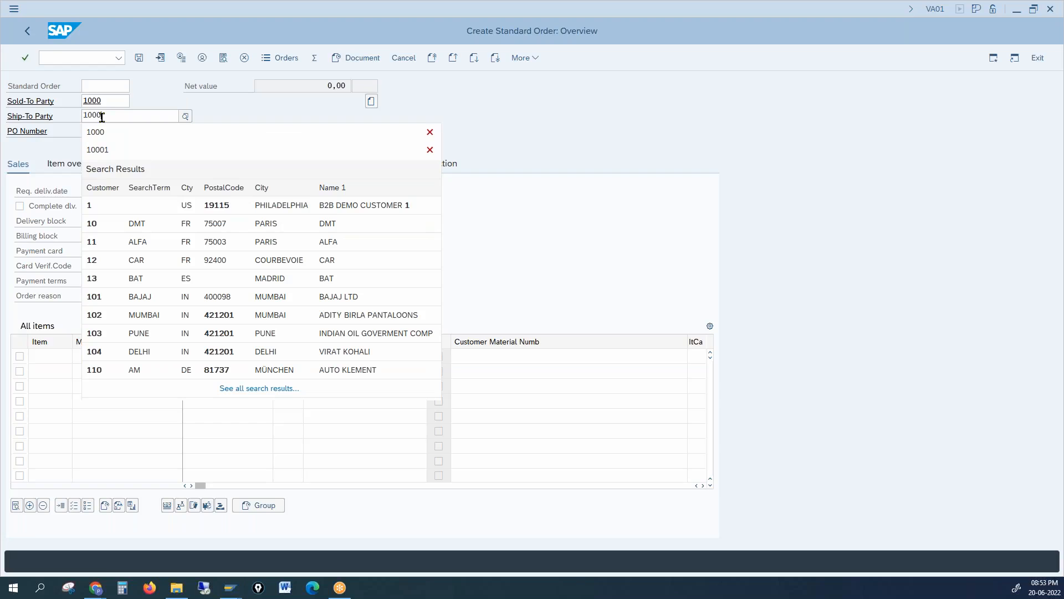
key(Return)
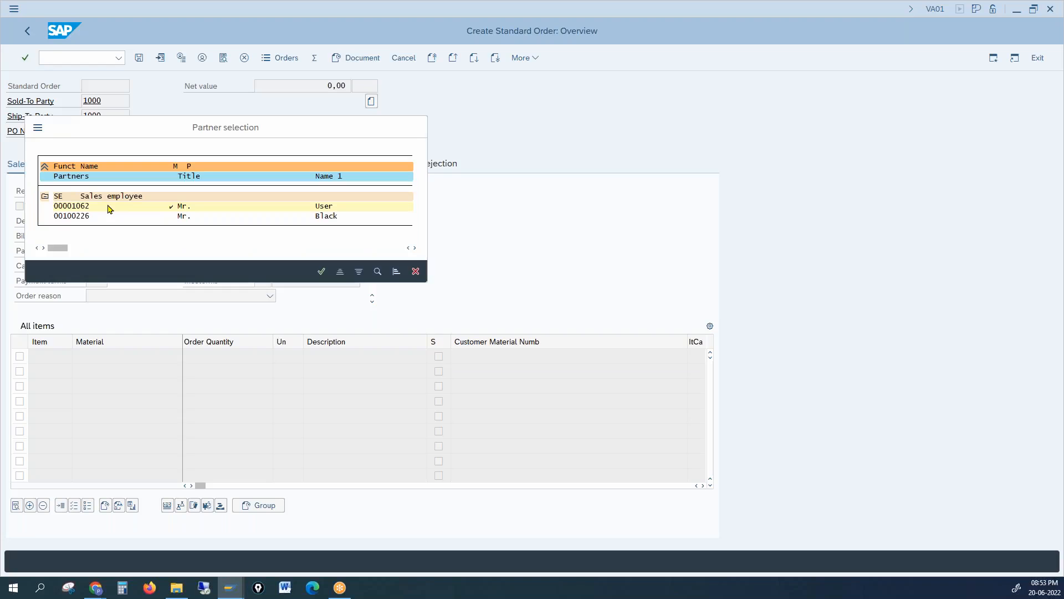
double_click(82, 206)
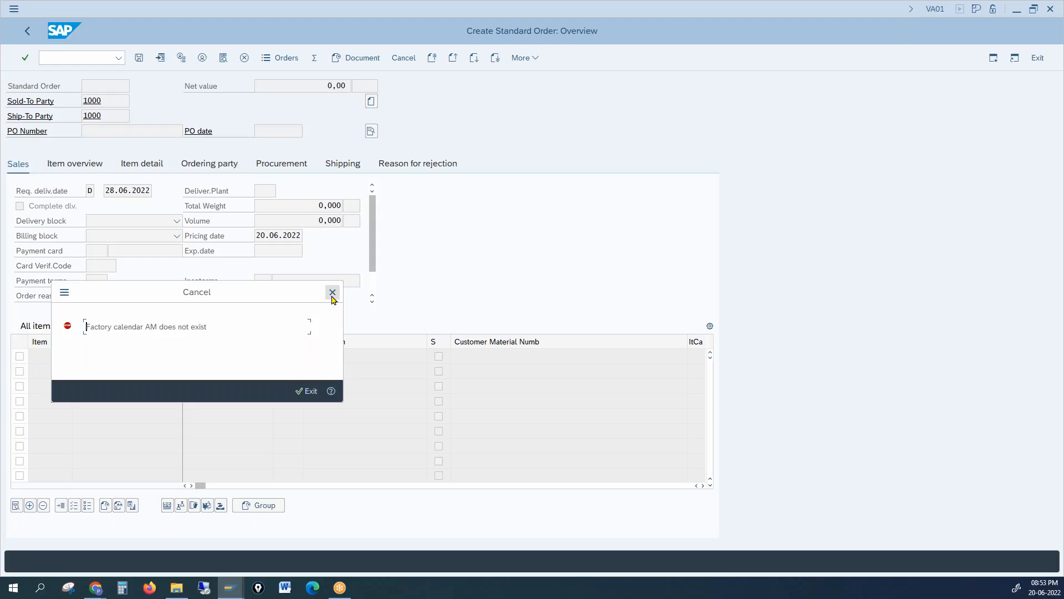
click(333, 294)
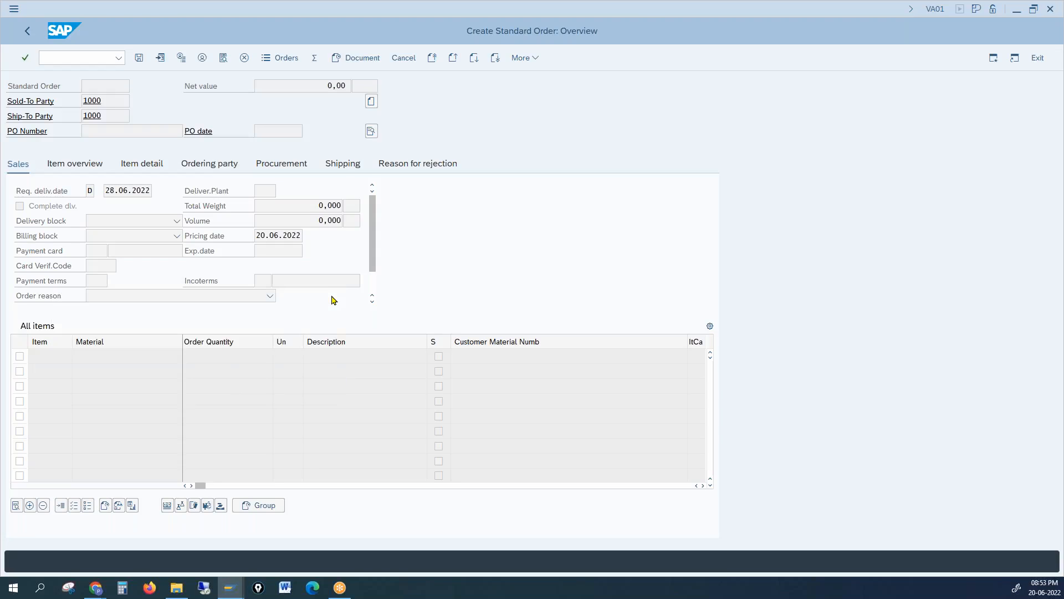
Return to the VOV8 session and examine the Check division field under General control.
mouse_move(225, 595)
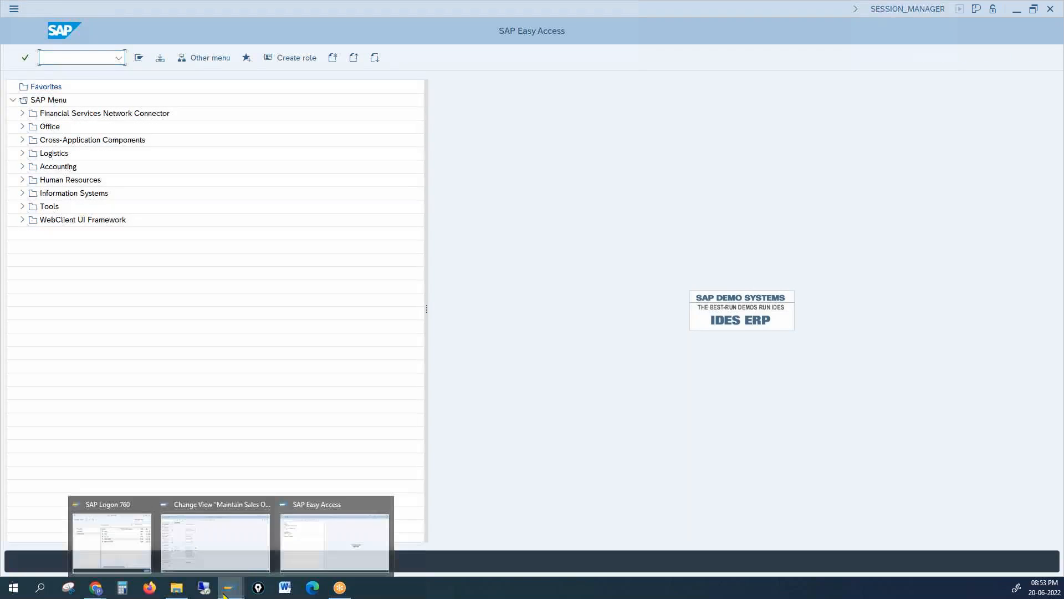
click(236, 552)
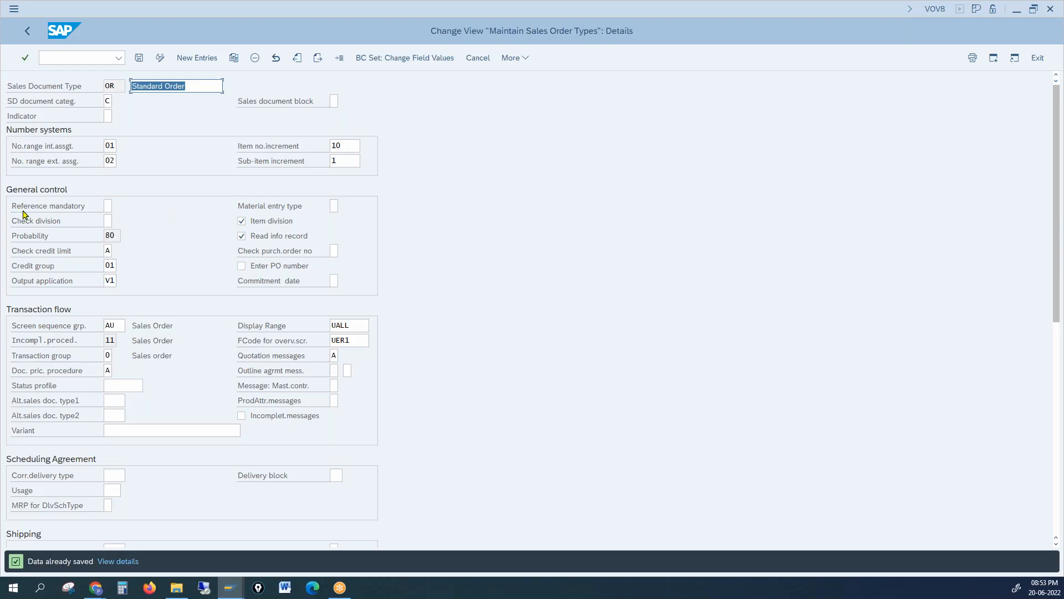
click(107, 219)
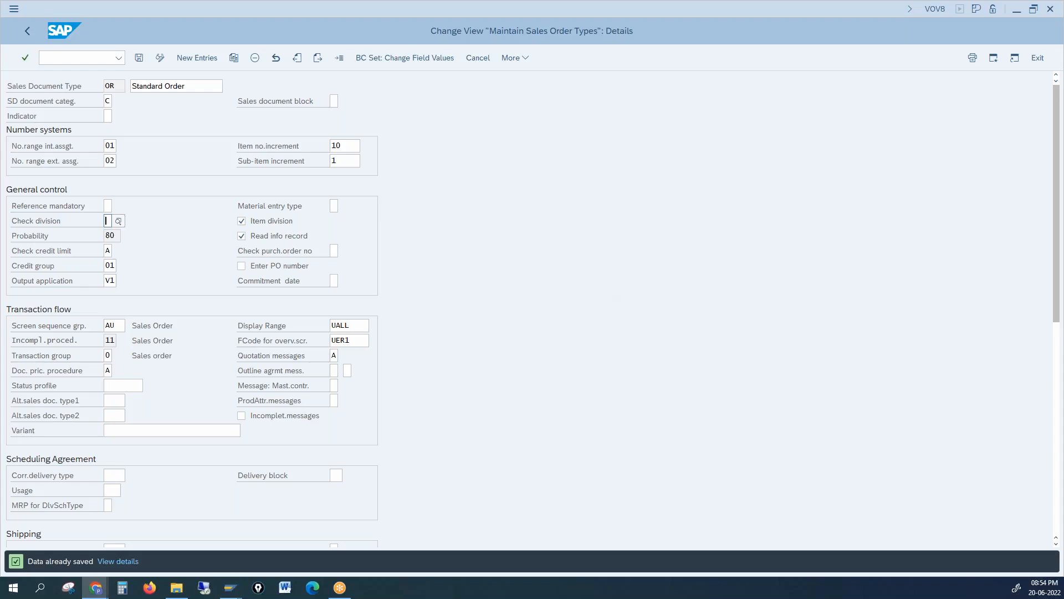
key(alt+Tab)
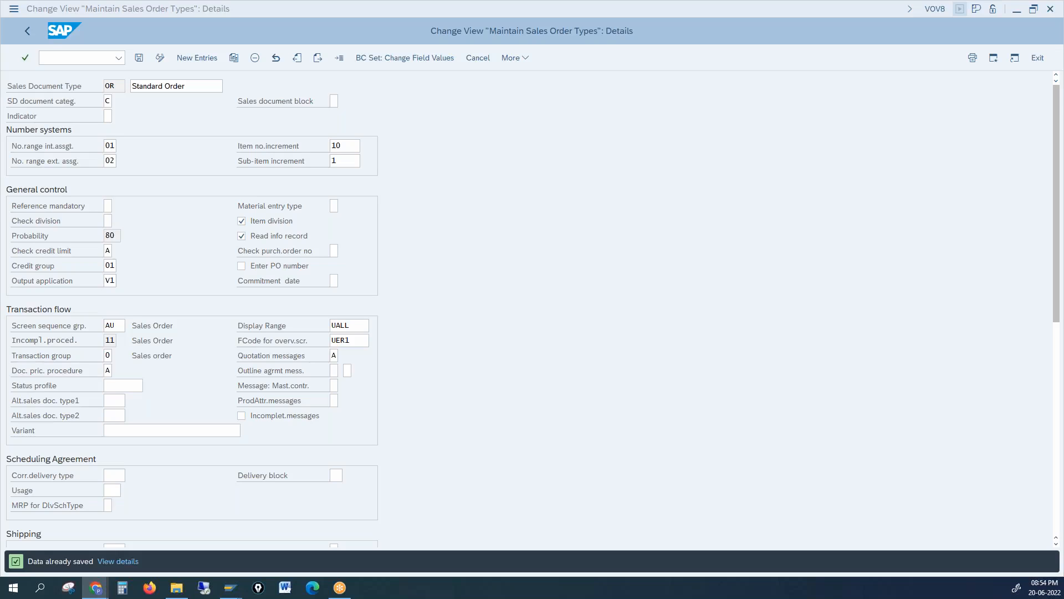
Read the field help for Enter PO number under General control and close it.
click(241, 268)
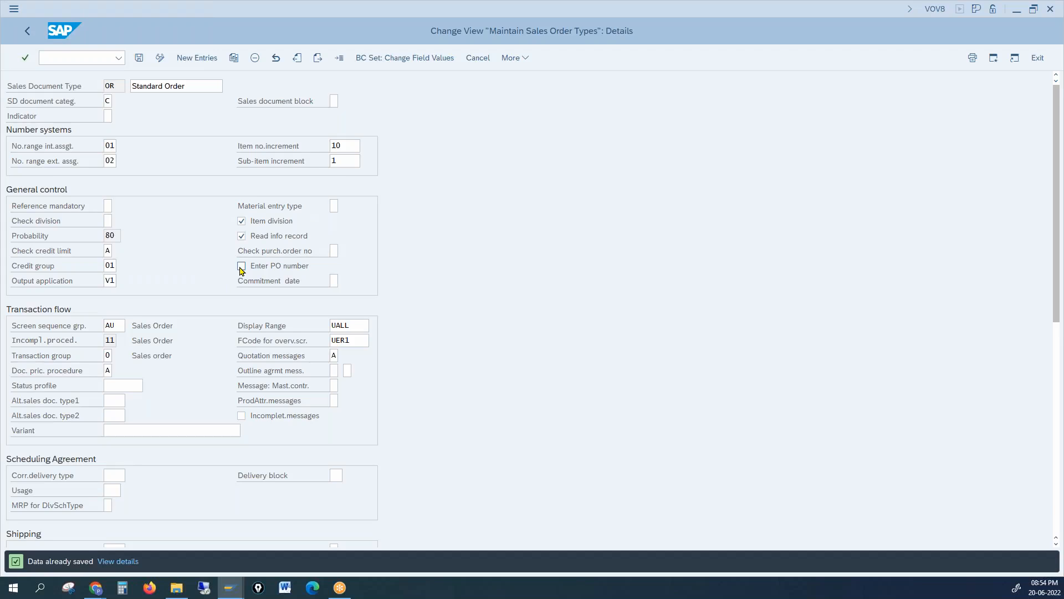
key(F1)
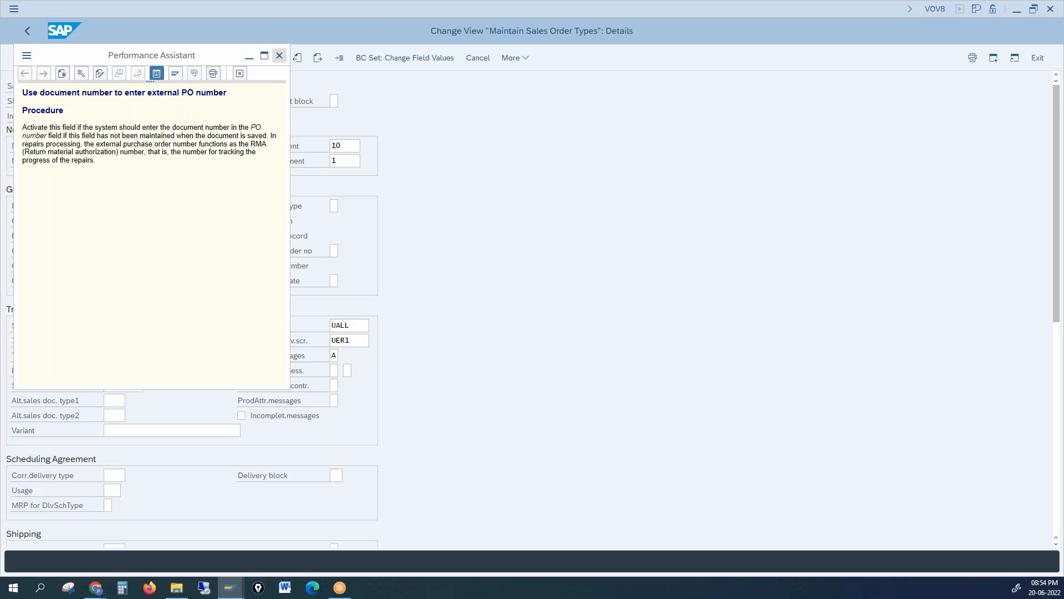
click(279, 56)
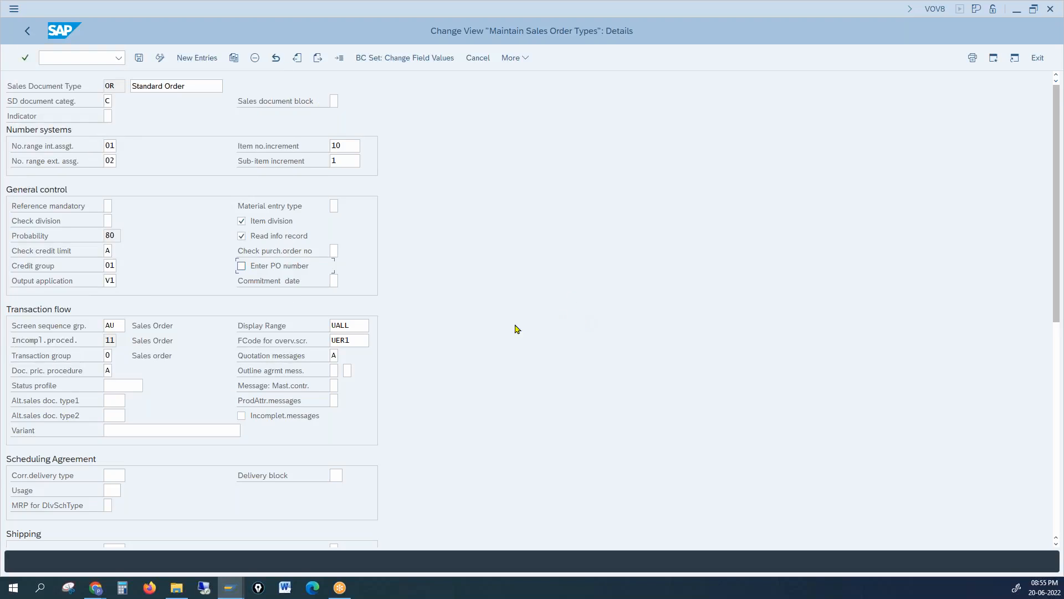
click(353, 336)
click(221, 587)
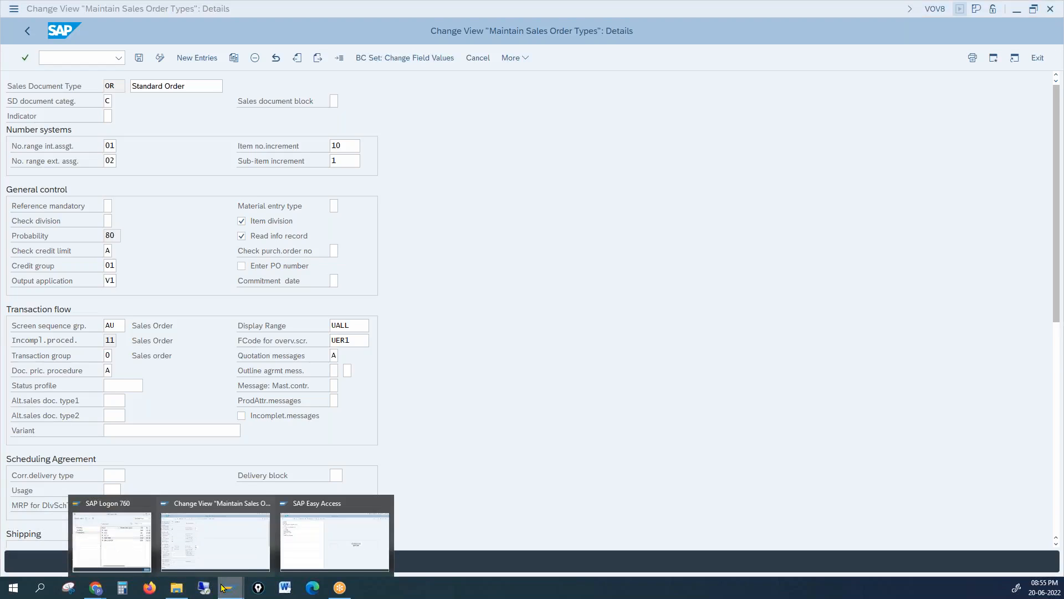
click(299, 542)
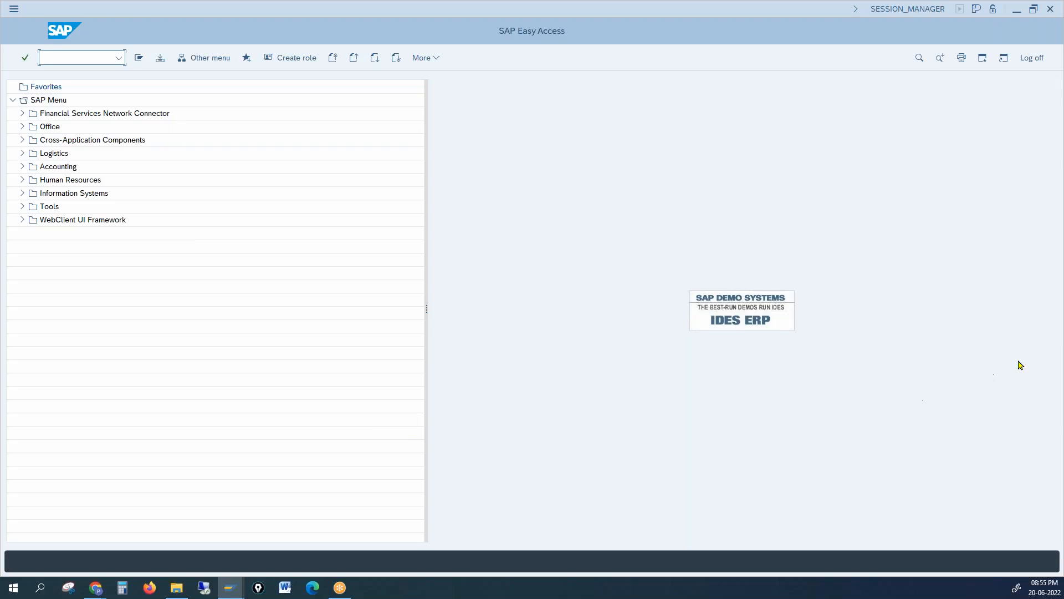
key(alt+Tab)
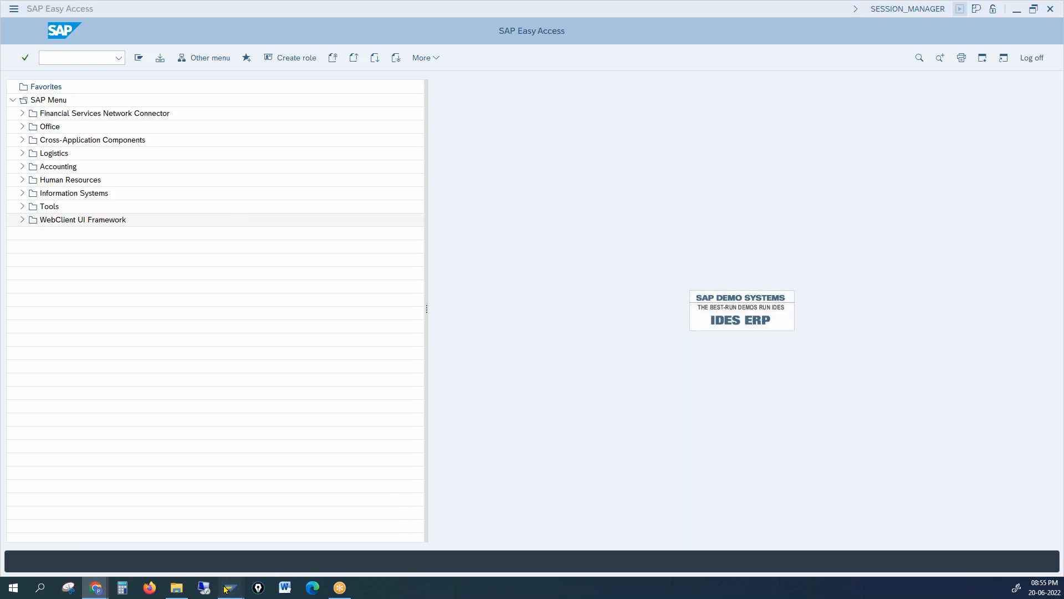
Return to the VOV8 session and examine the Variant field under Transaction flow.
mouse_move(230, 588)
click(208, 553)
click(106, 431)
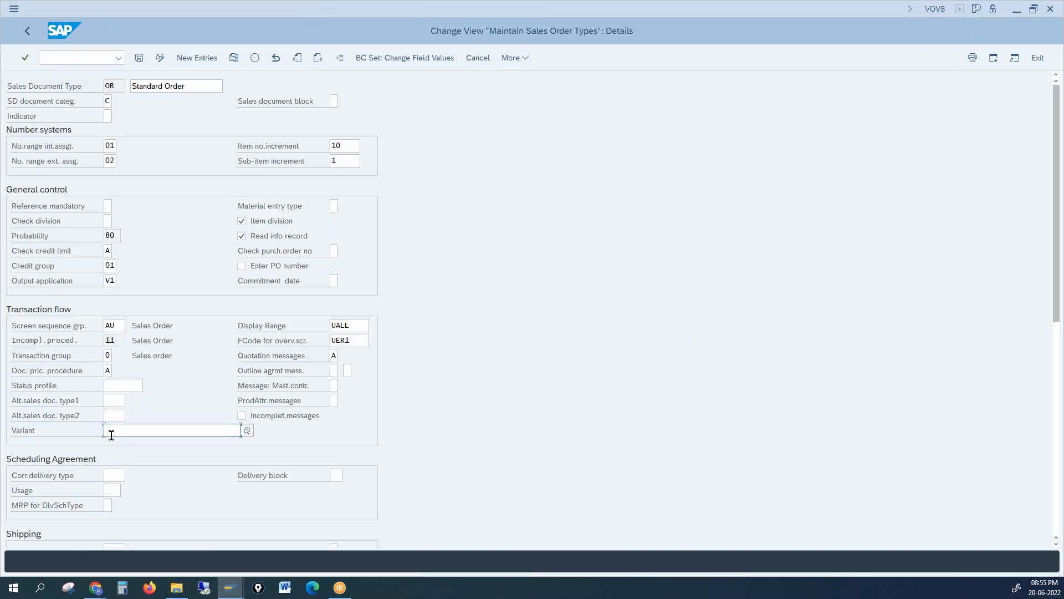
click(29, 435)
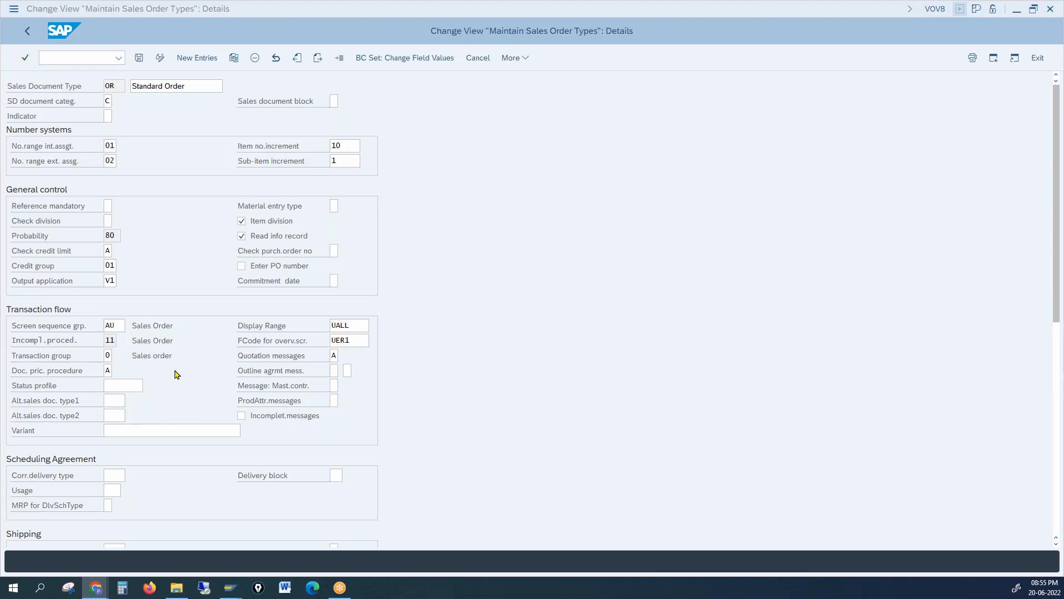
click(112, 426)
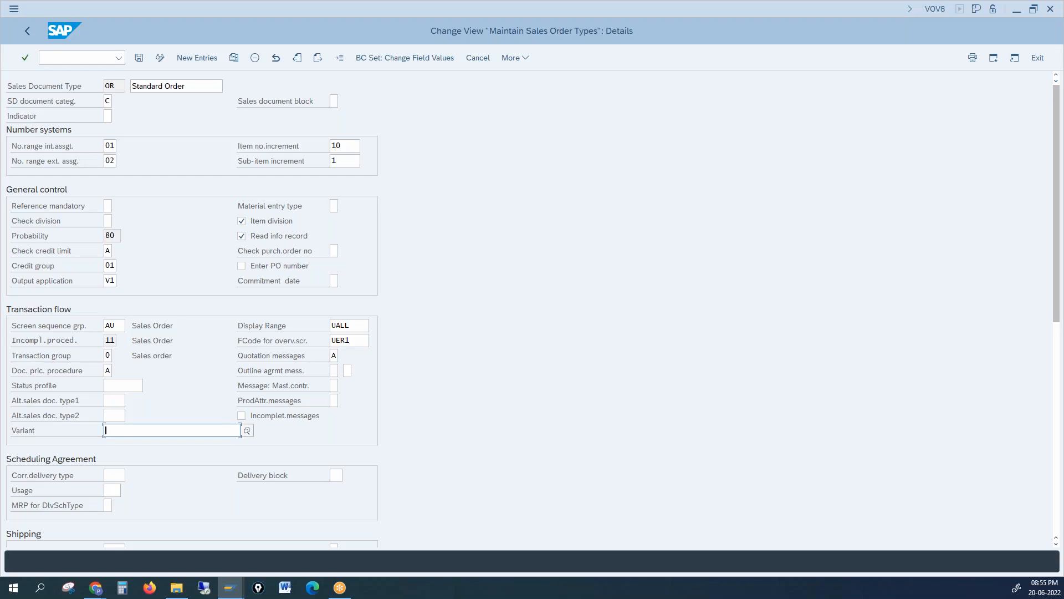
key(alt+Tab)
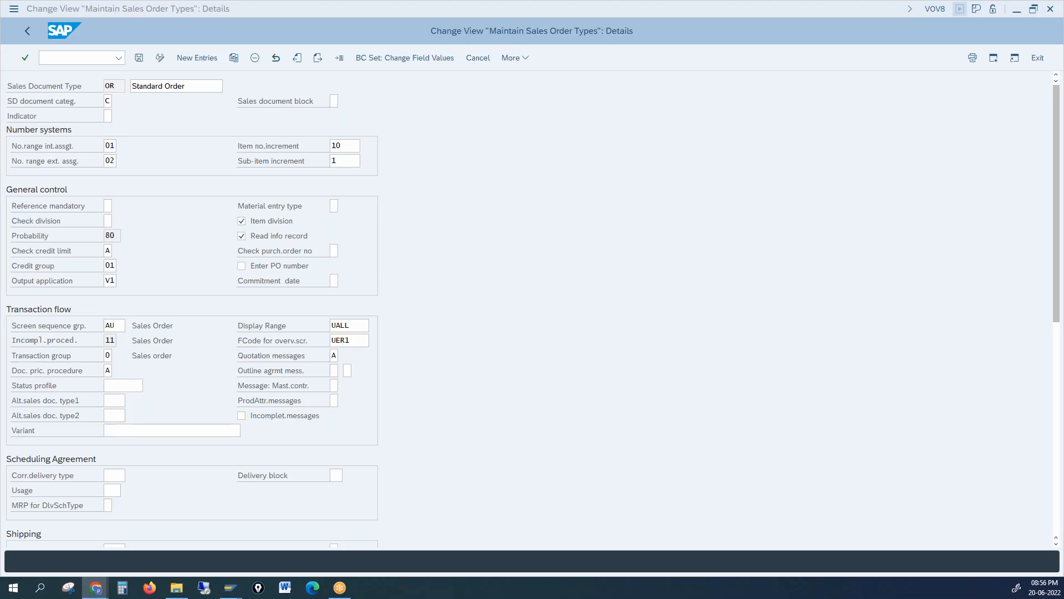
key(alt+Tab)
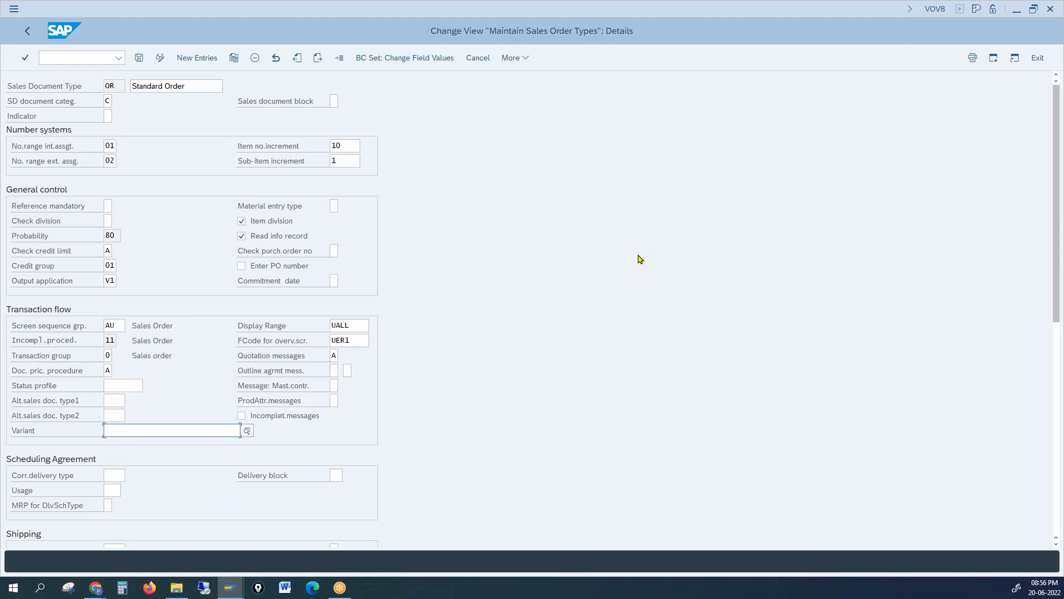
key(alt+Tab)
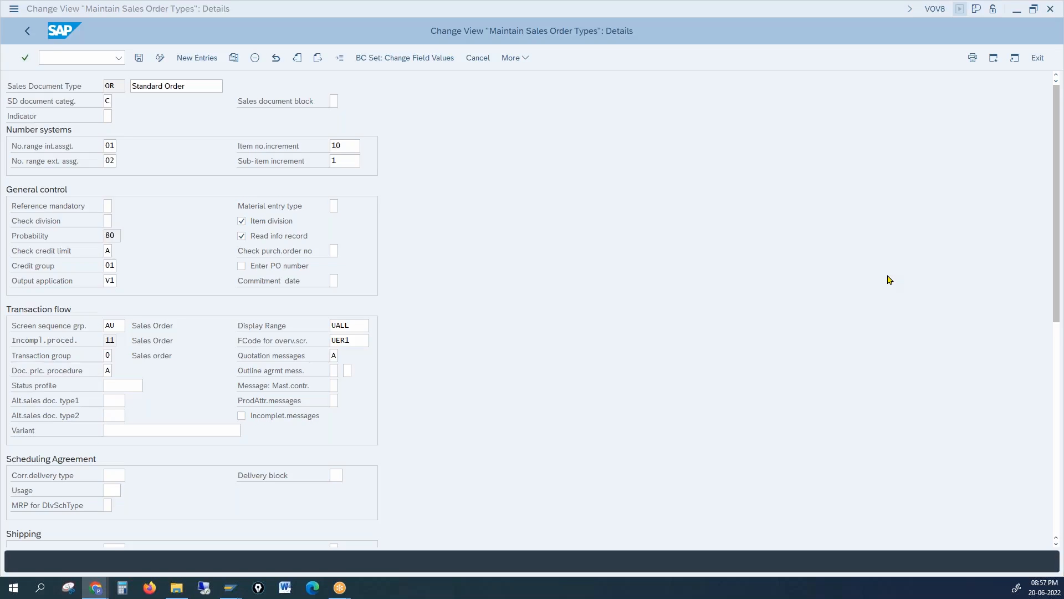
click(887, 276)
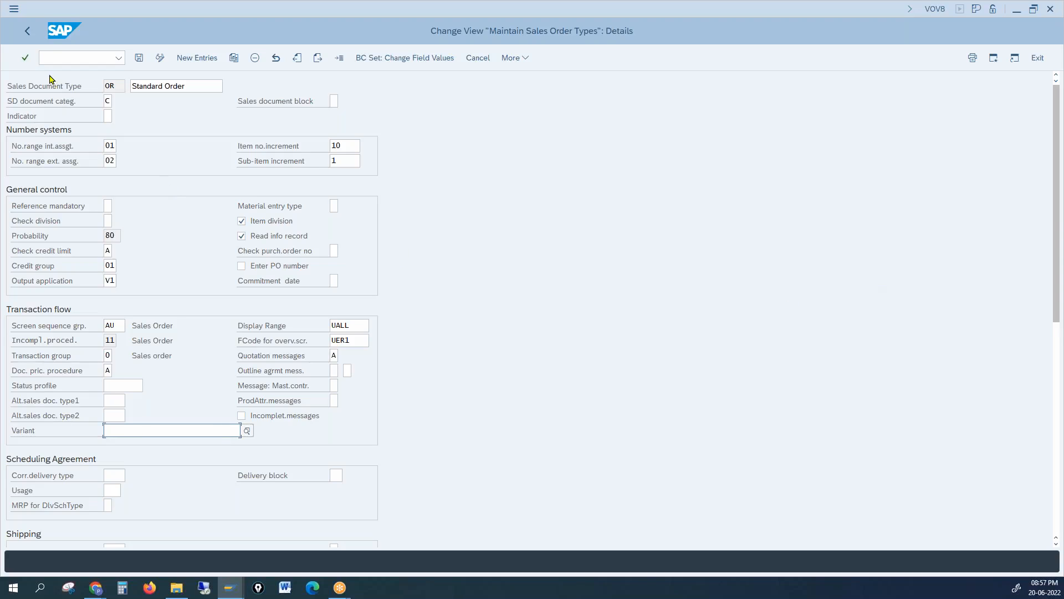
Try to change the SD document category of order type OR to B, and enter C again.
click(105, 101)
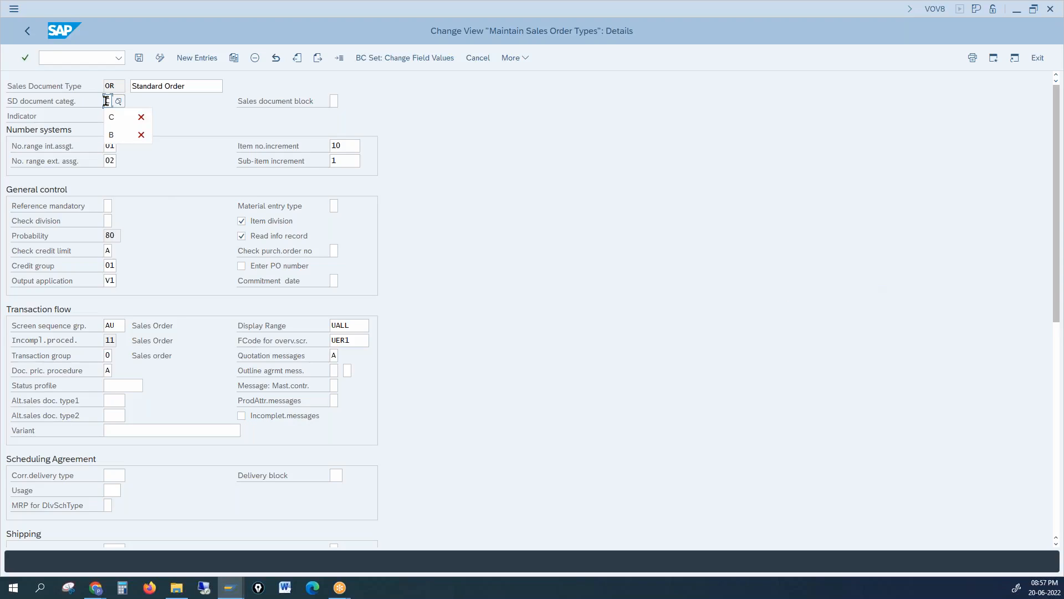
text(B)
click(184, 128)
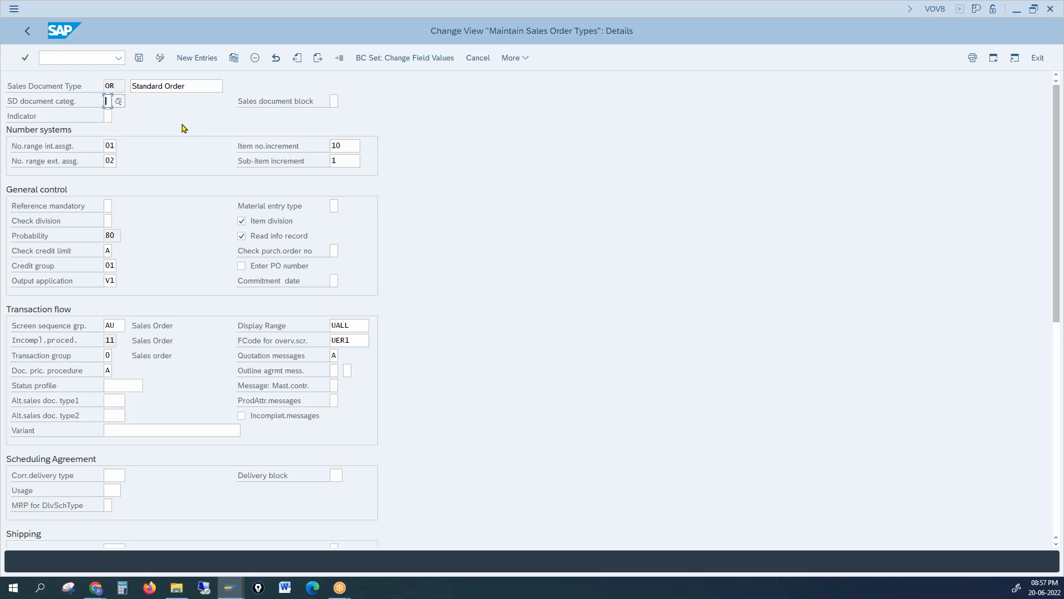
text(b)
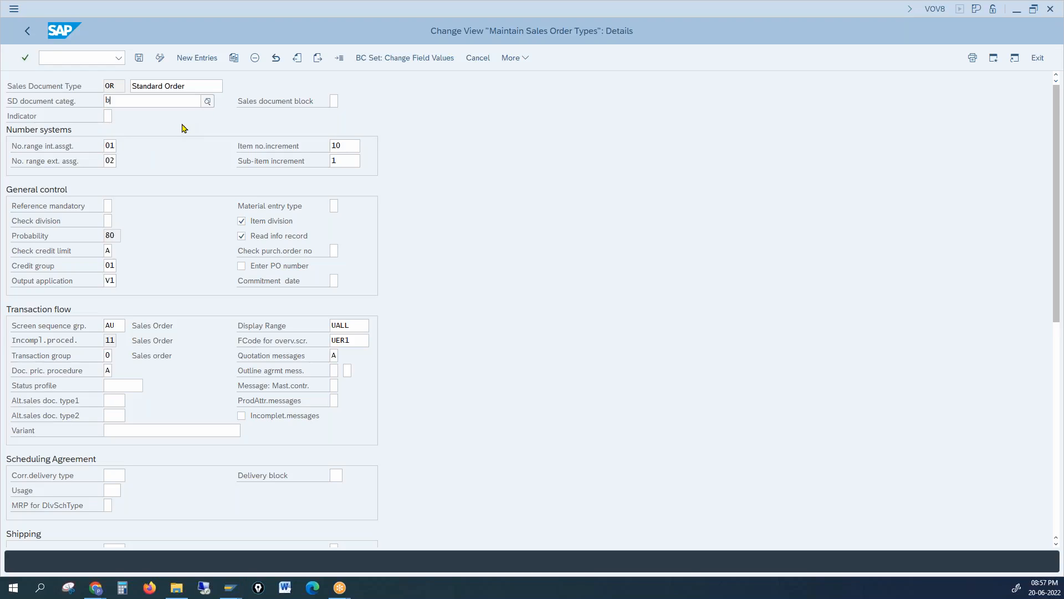
key(Return)
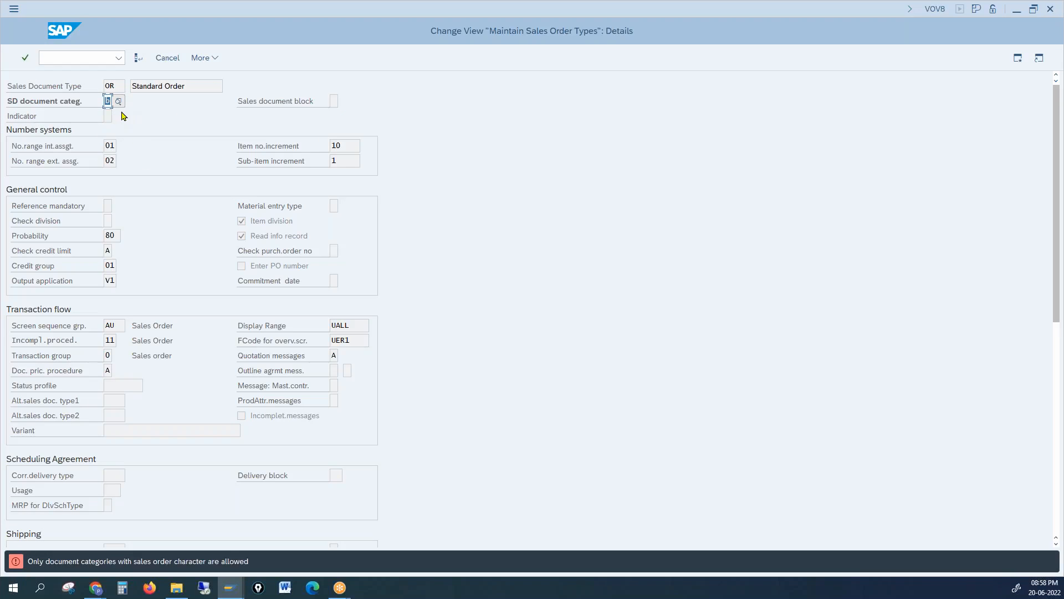
text(C)
key(Return)
click(221, 563)
click(464, 439)
Review the possible entries for the SD document category, including C Order, and close the list.
click(119, 102)
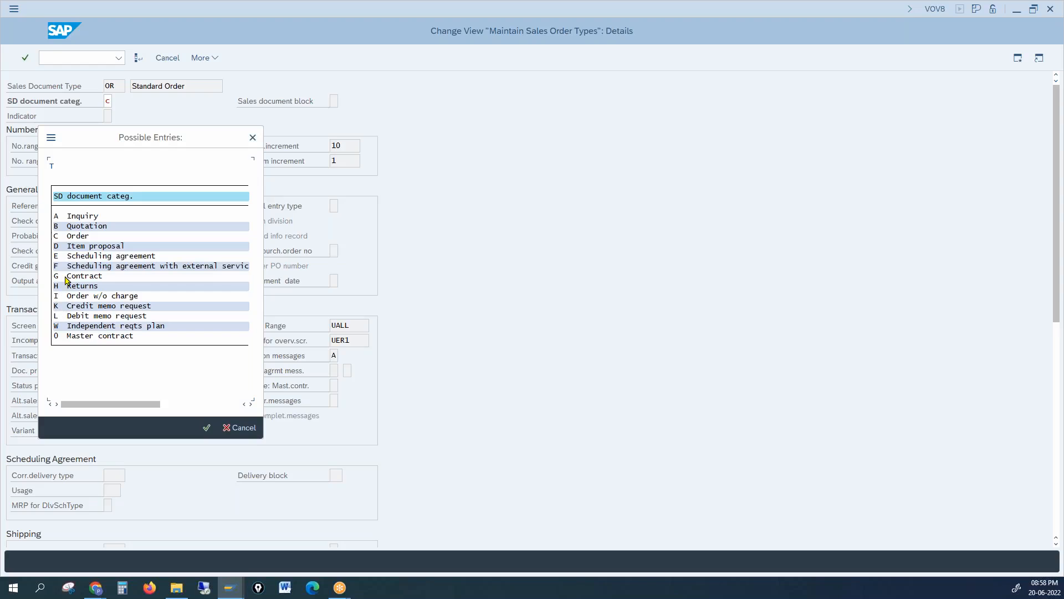
click(58, 239)
click(252, 138)
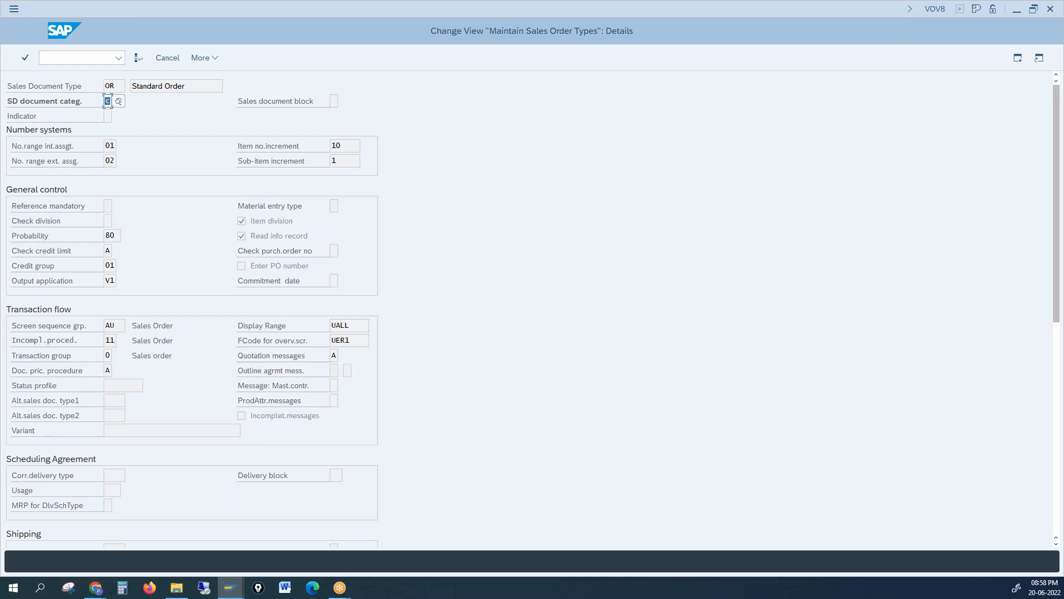
key(alt+Tab)
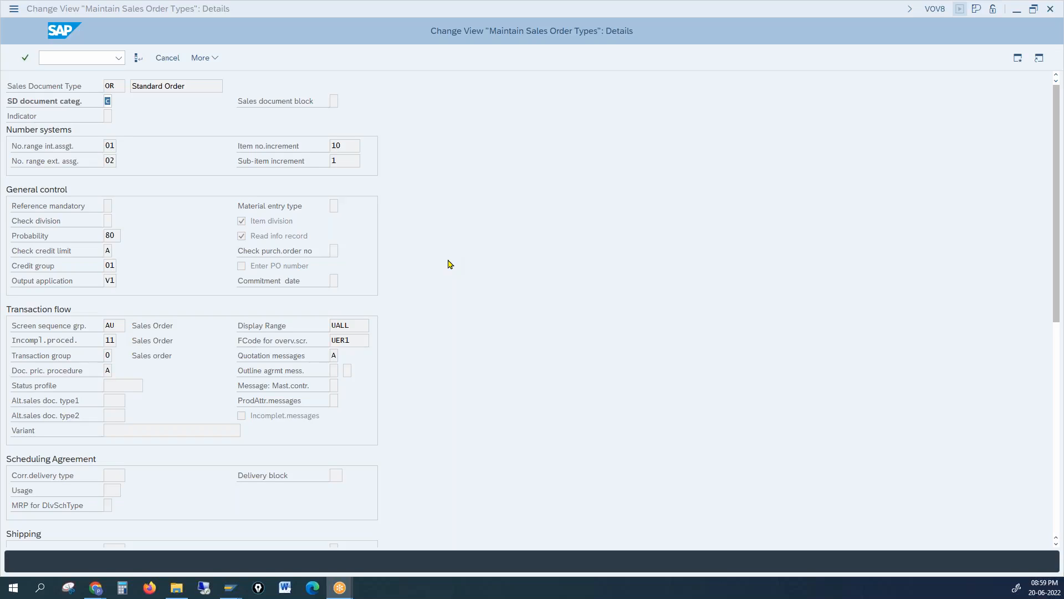
click(421, 259)
mouse_move(232, 593)
mouse_move(311, 549)
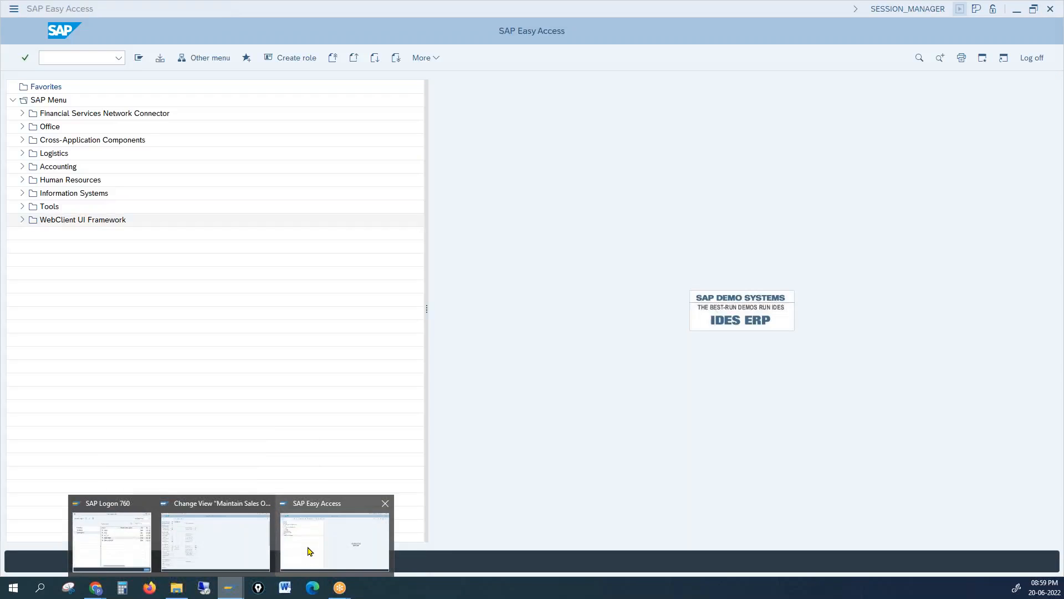
click(558, 384)
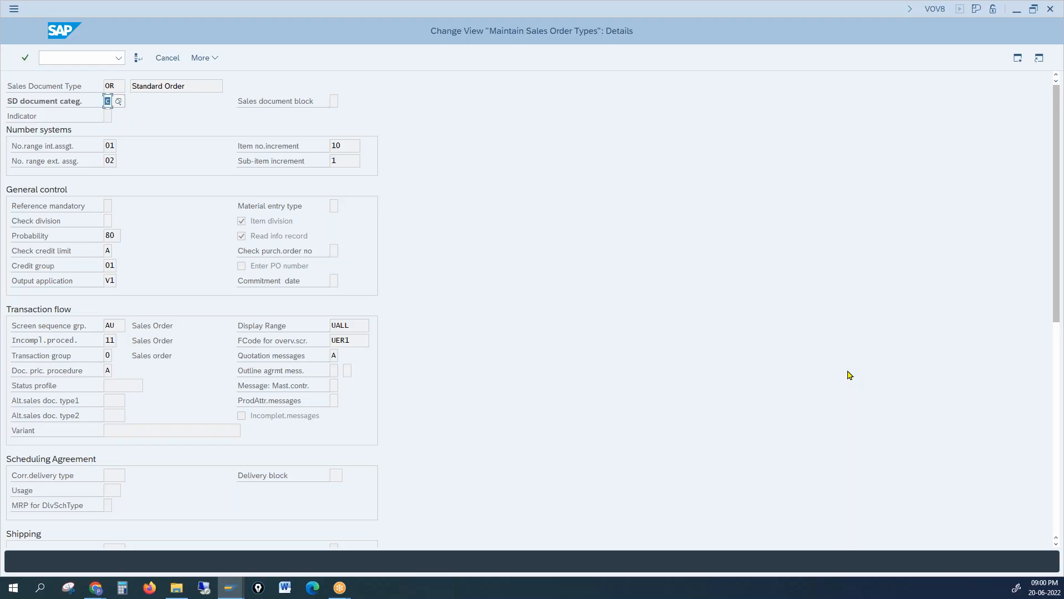
key(alt+Tab)
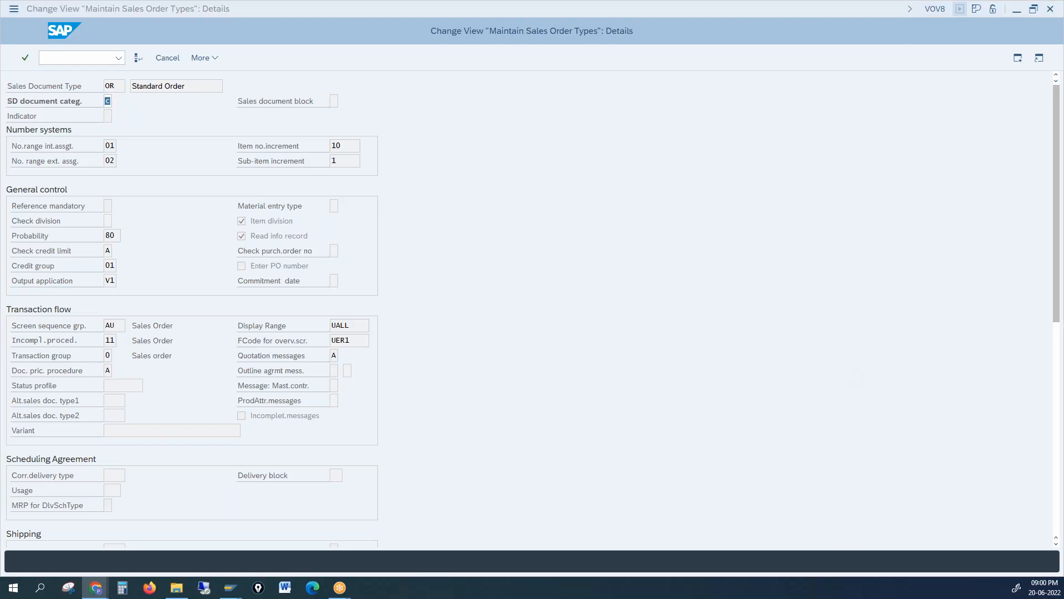